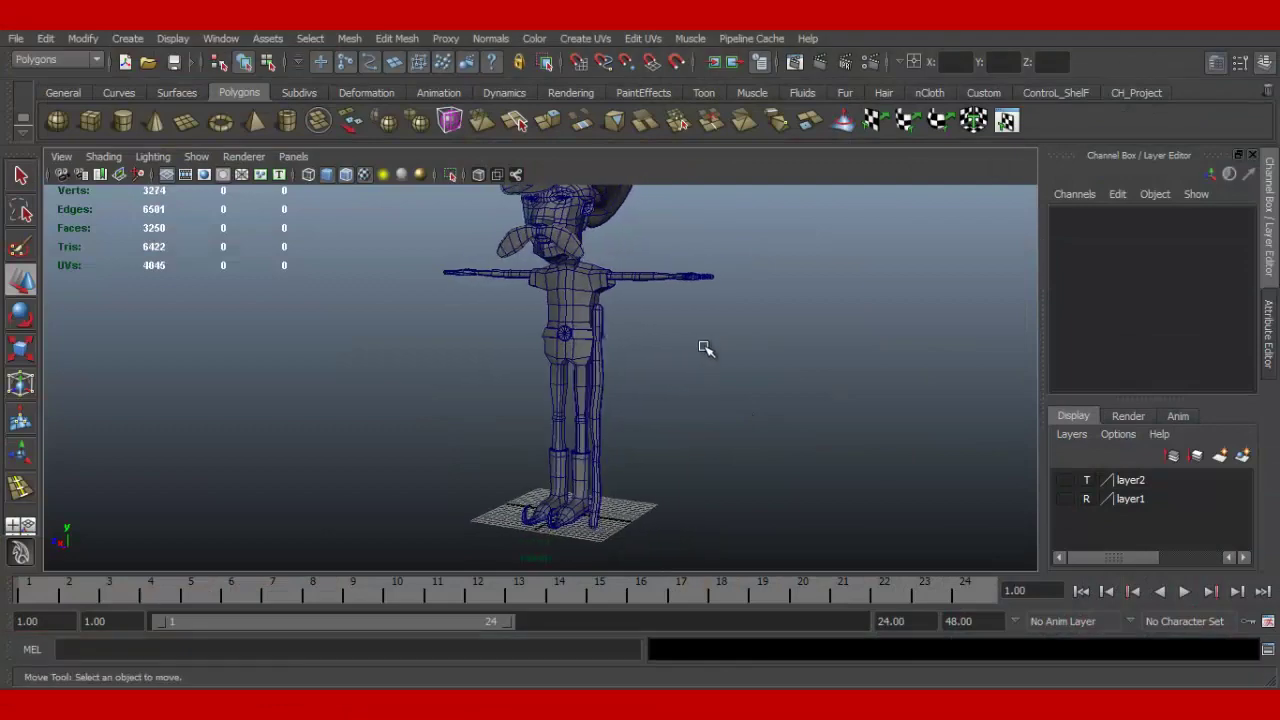
# Step: Inspect the cowboy from several angles and select pCylinder2 standing beside its leg
pyautogui.keyDown('alt'); pyautogui.moveTo(706, 348); pyautogui.dragTo(648, 400, button='middle'); pyautogui.keyUp('alt')
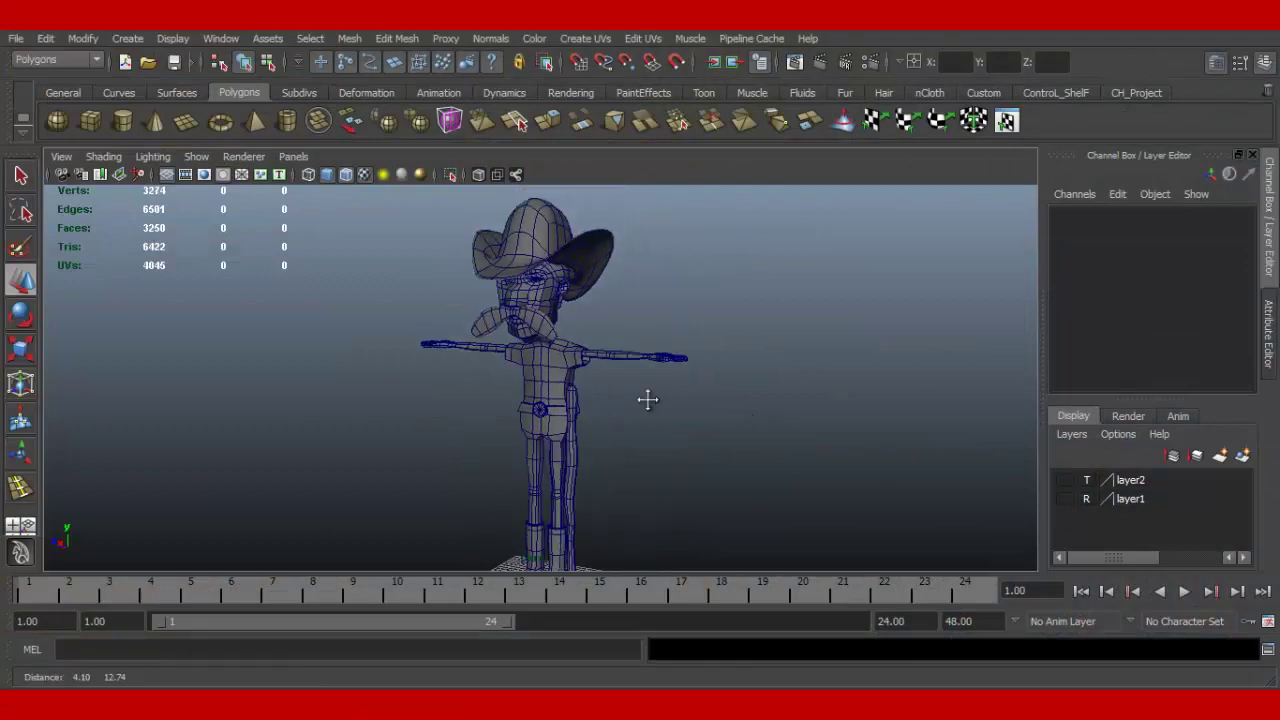
pyautogui.moveTo(469, 409)
pyautogui.keyDown('alt'); pyautogui.mouseDown()
pyautogui.moveTo(646, 409)
pyautogui.moveTo(737, 380)
pyautogui.moveTo(763, 386)
pyautogui.moveTo(443, 394)
pyautogui.moveTo(583, 403)
pyautogui.moveTo(479, 385)
pyautogui.mouseUp(); pyautogui.keyUp('alt')
pyautogui.moveTo(700, 457)
pyautogui.keyDown('alt'); pyautogui.mouseDown()
pyautogui.moveTo(689, 397)
pyautogui.moveTo(654, 460)
pyautogui.moveTo(857, 451)
pyautogui.moveTo(597, 449)
pyautogui.moveTo(693, 469)
pyautogui.moveTo(529, 437)
pyautogui.moveTo(660, 466)
pyautogui.moveTo(734, 329)
pyautogui.moveTo(731, 375)
pyautogui.mouseUp(); pyautogui.keyUp('alt')
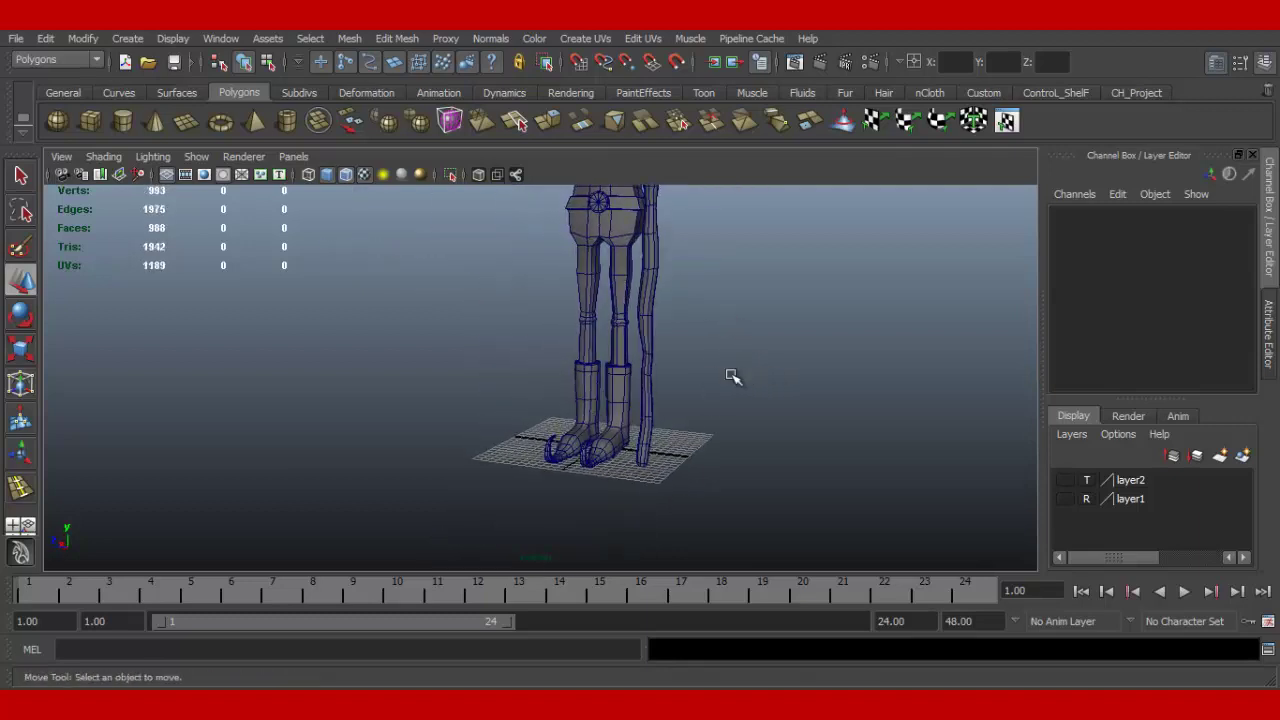
pyautogui.keyDown('alt'); pyautogui.moveTo(800, 460); pyautogui.dragTo(657, 306, button='right'); pyautogui.keyUp('alt')
pyautogui.moveTo(657, 306)
pyautogui.keyDown('alt'); pyautogui.mouseDown()
pyautogui.moveTo(674, 391)
pyautogui.moveTo(688, 380)
pyautogui.mouseUp(); pyautogui.keyUp('alt')
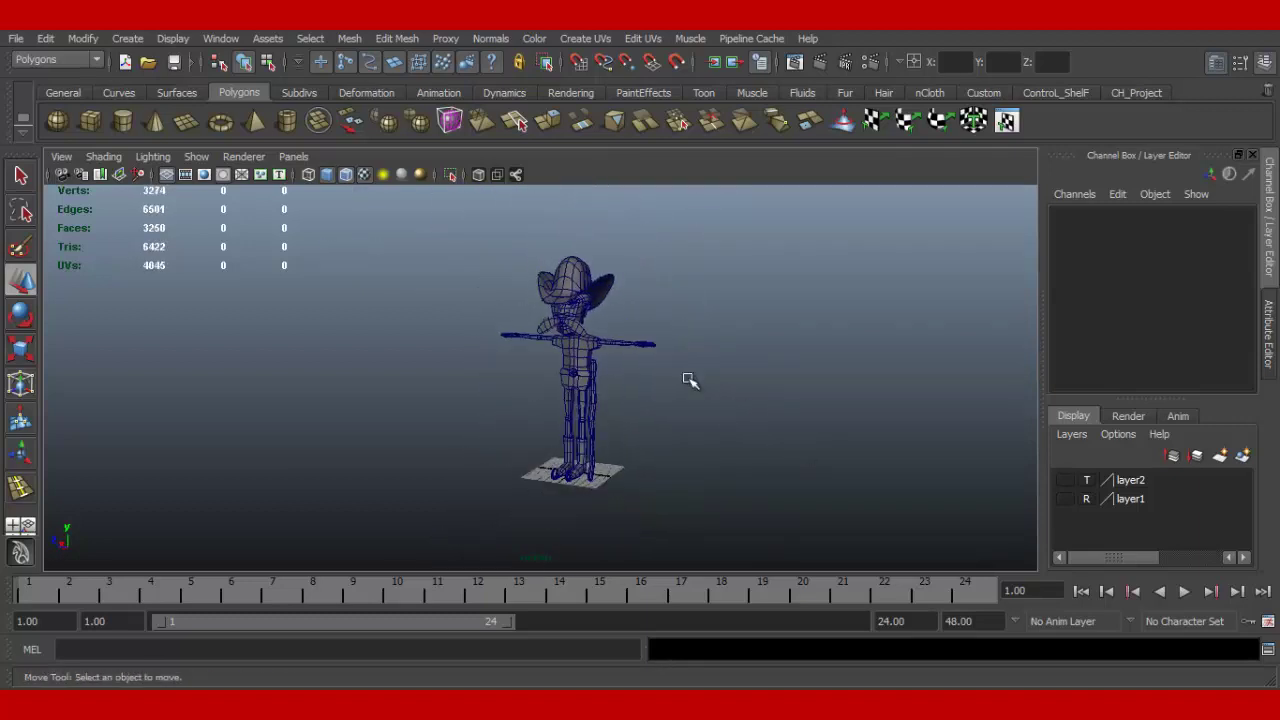
pyautogui.moveTo(677, 483)
pyautogui.mouseDown()
pyautogui.moveTo(683, 500)
pyautogui.moveTo(694, 477)
pyautogui.mouseUp()
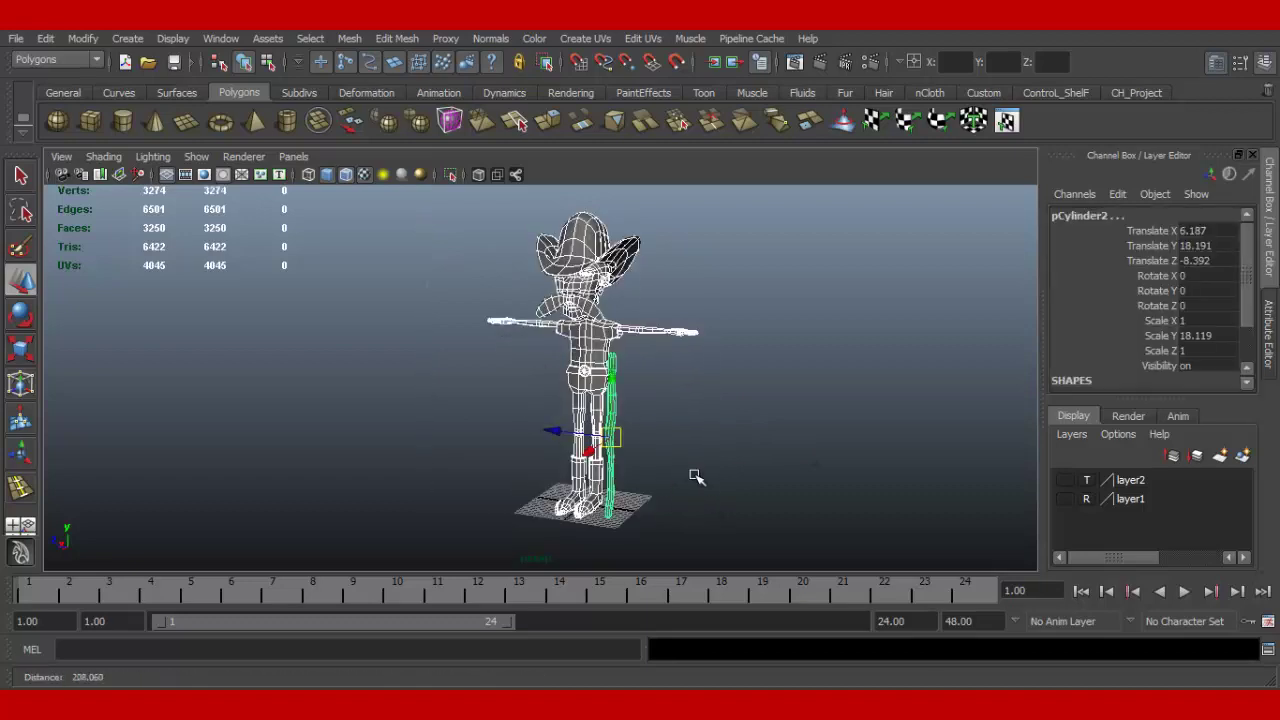
pyautogui.keyDown('alt'); pyautogui.moveTo(694, 477); pyautogui.dragTo(700, 397, button='right'); pyautogui.keyUp('alt')
# Step: Create layer3 for the character and turn off its visibility, leaving the empty grid
pyautogui.click(1243, 456)
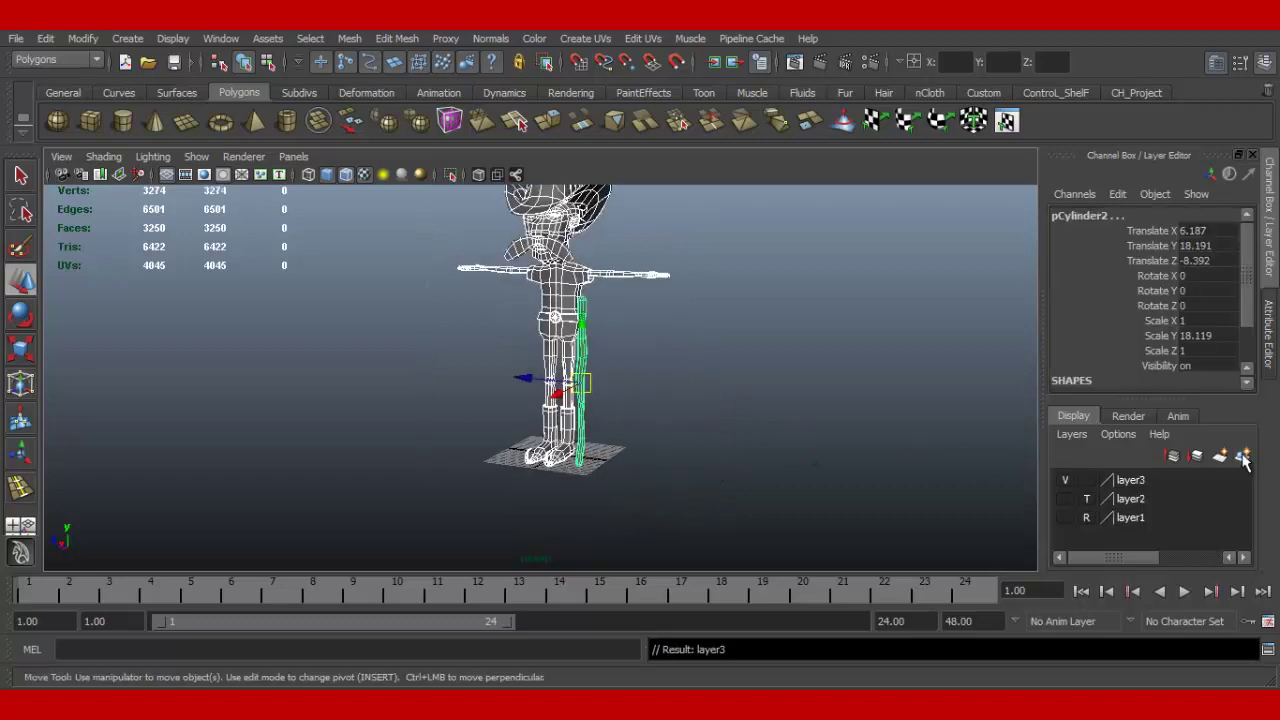
pyautogui.click(1068, 480)
pyautogui.keyDown('alt'); pyautogui.moveTo(480, 400); pyautogui.dragTo(420, 391); pyautogui.keyUp('alt')
pyautogui.keyDown('alt'); pyautogui.moveTo(420, 391); pyautogui.dragTo(709, 466, button='right'); pyautogui.keyUp('alt')
pyautogui.scroll(2, 646, 457)
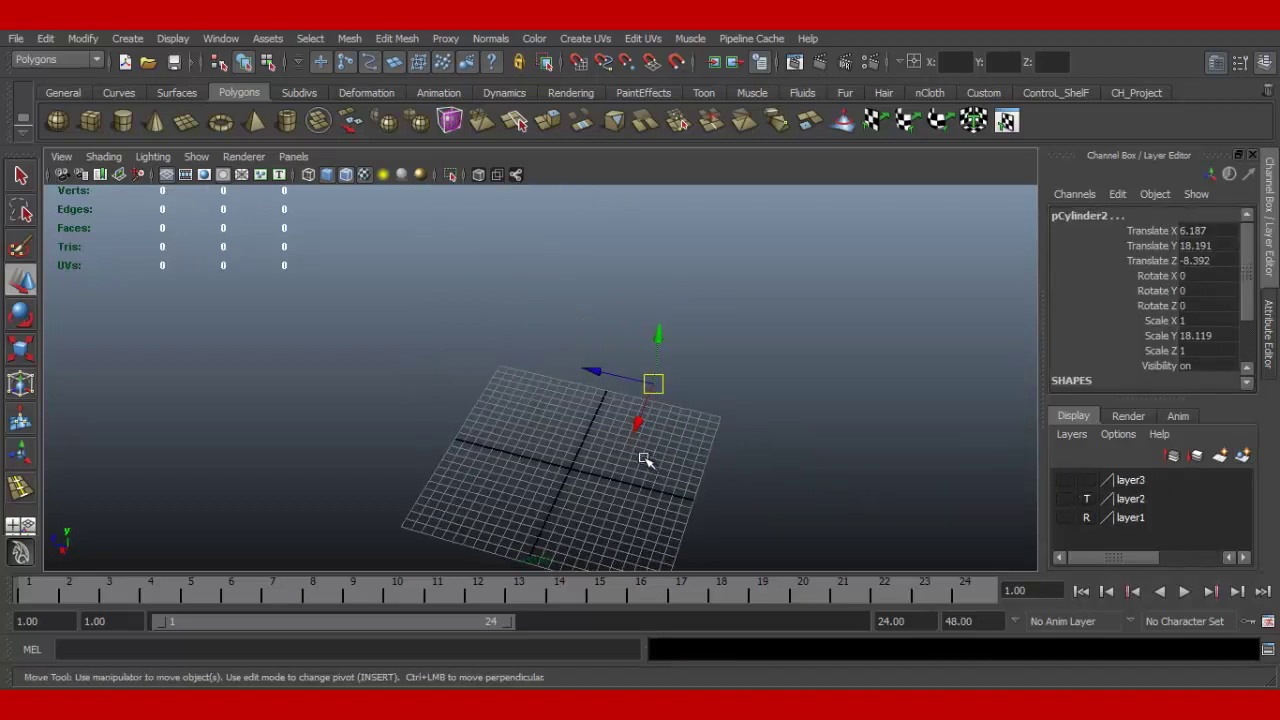
pyautogui.scroll(2, 543, 377)
pyautogui.scroll(2, 733, 473)
pyautogui.moveTo(733, 473)
pyautogui.keyDown('alt'); pyautogui.mouseDown()
pyautogui.moveTo(667, 427)
pyautogui.moveTo(594, 423)
pyautogui.mouseUp(); pyautogui.keyUp('alt')
# Step: Clear the selection and close the Display > Show menu without showing anything
pyautogui.click(603, 420)
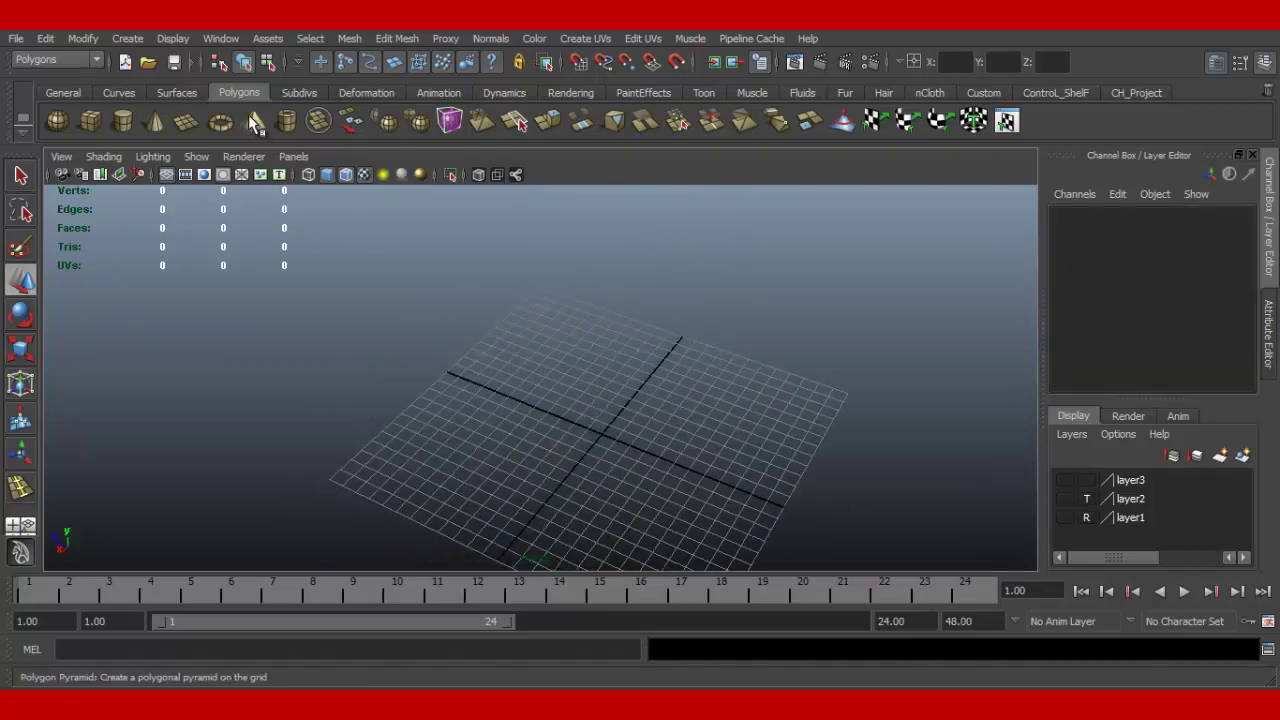
pyautogui.click(172, 38)
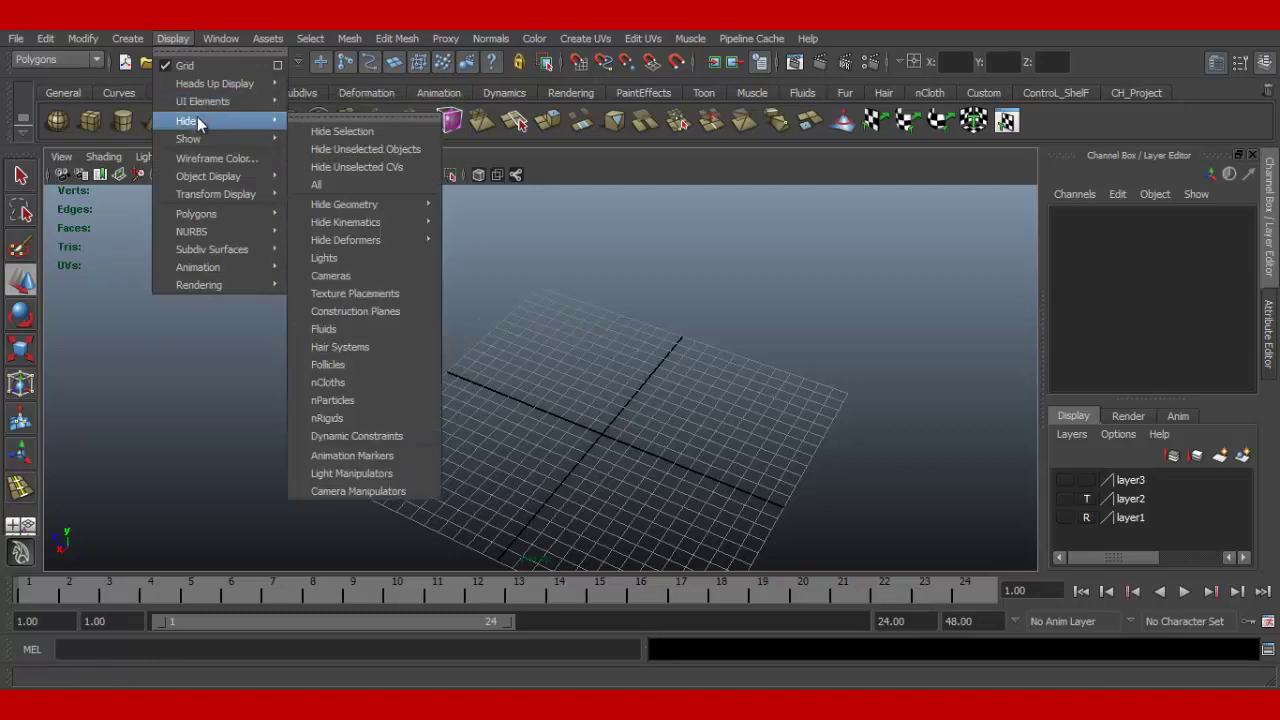
pyautogui.moveTo(188, 139)
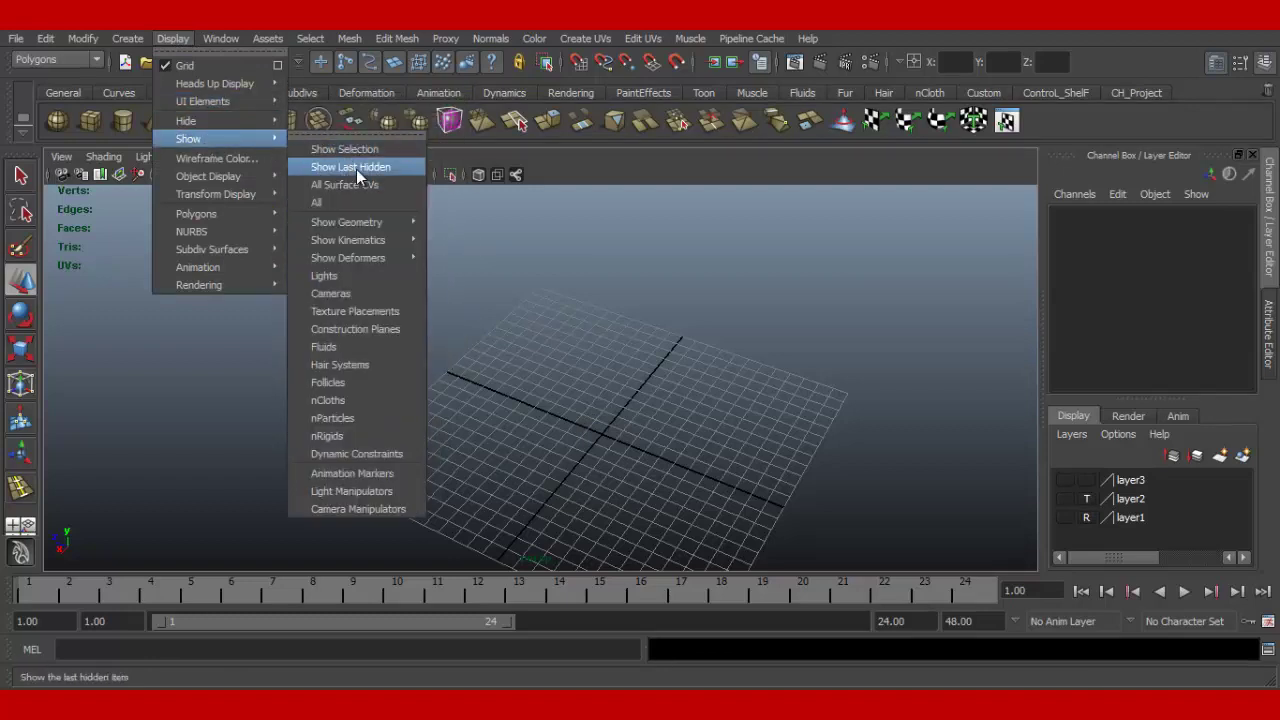
pyautogui.click(191, 46)
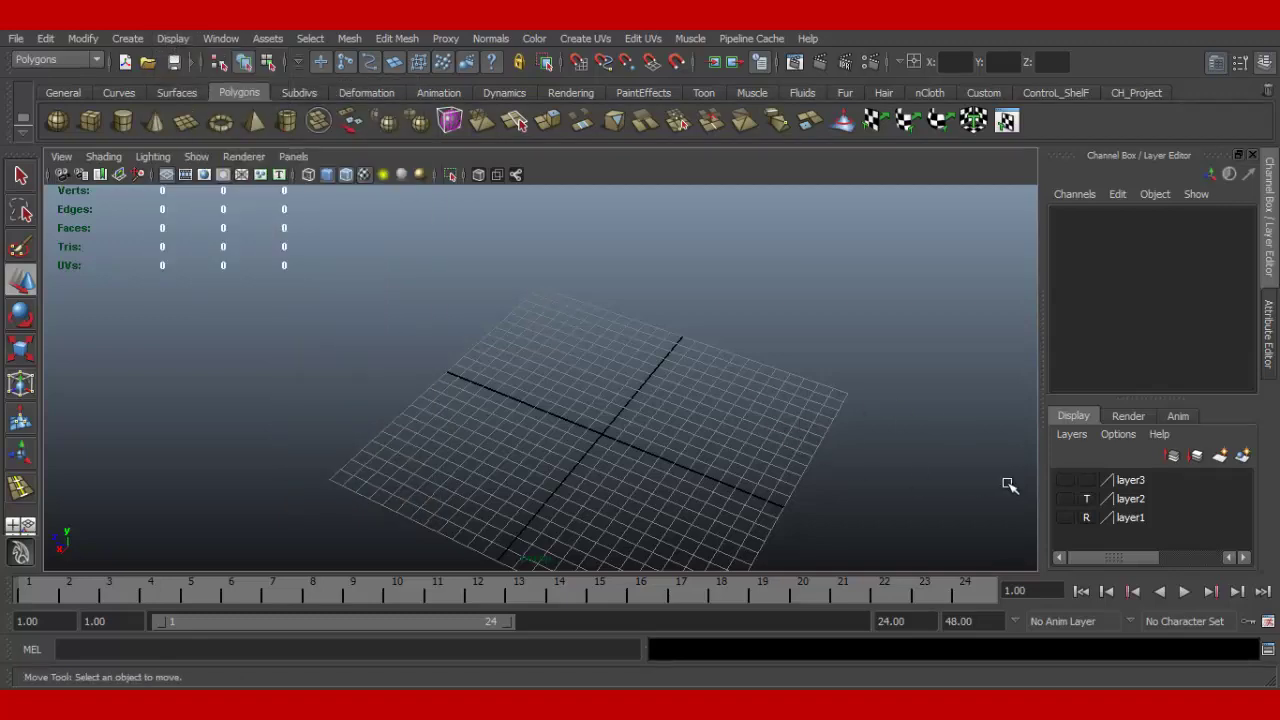
pyautogui.moveTo(509, 410)
pyautogui.keyDown('alt'); pyautogui.mouseDown()
pyautogui.moveTo(580, 414)
pyautogui.moveTo(566, 423)
pyautogui.moveTo(557, 389)
pyautogui.moveTo(525, 379)
pyautogui.mouseUp(); pyautogui.keyUp('alt')
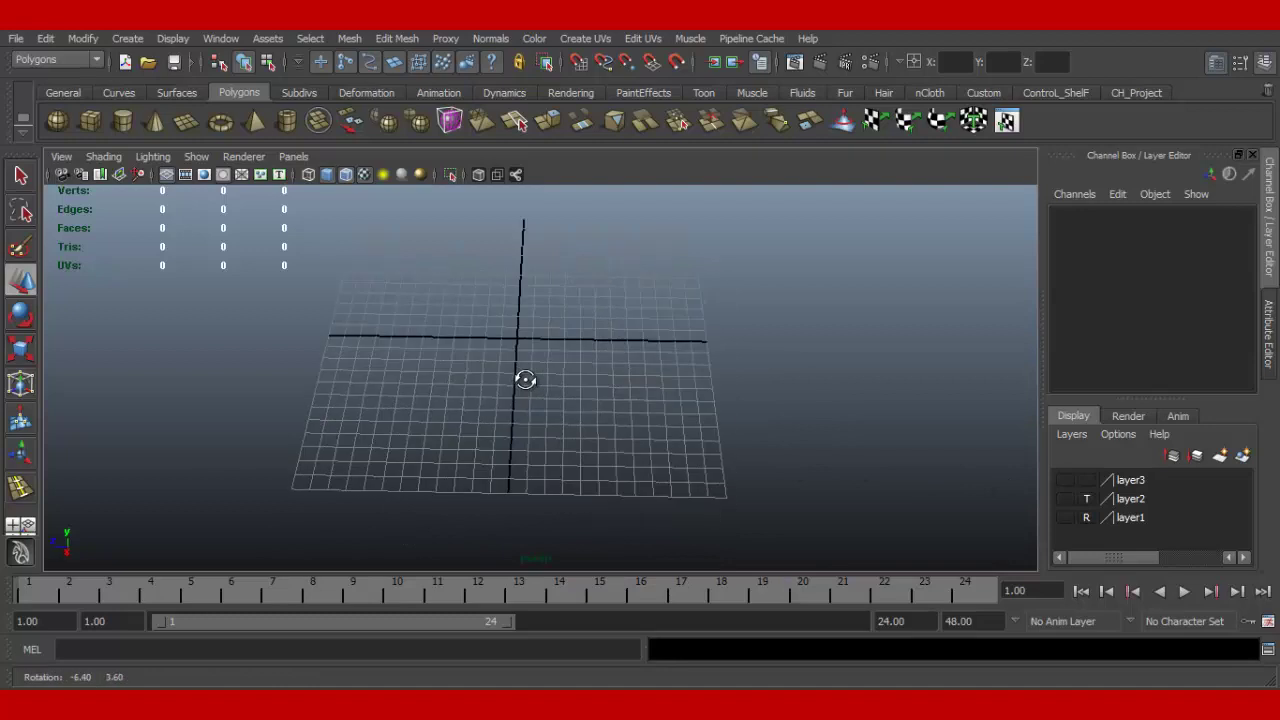
# Step: Create a polygon cube at the origin and scale it flat to 1.93 × 0.702 × 1.93
pyautogui.click(90, 121)
pyautogui.moveTo(529, 389)
pyautogui.keyDown('alt'); pyautogui.mouseDown()
pyautogui.moveTo(543, 400)
pyautogui.moveTo(490, 364)
pyautogui.mouseUp(); pyautogui.keyUp('alt')
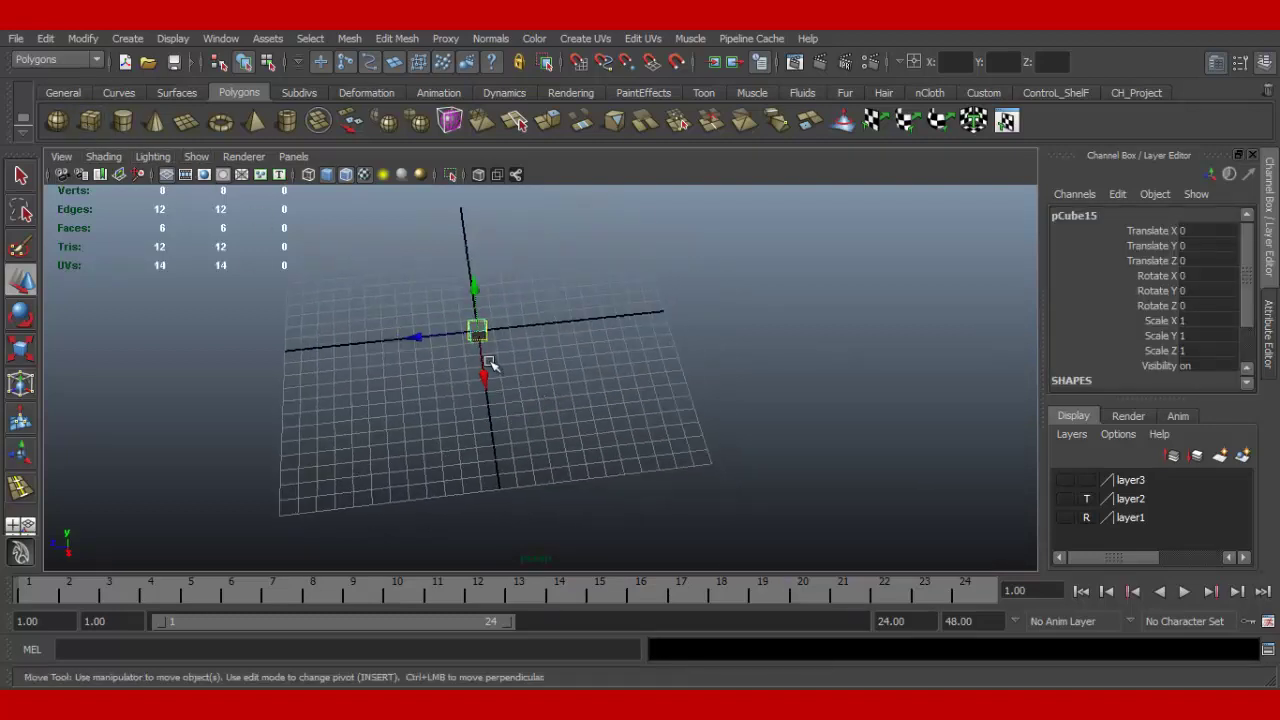
pyautogui.click(21, 347)
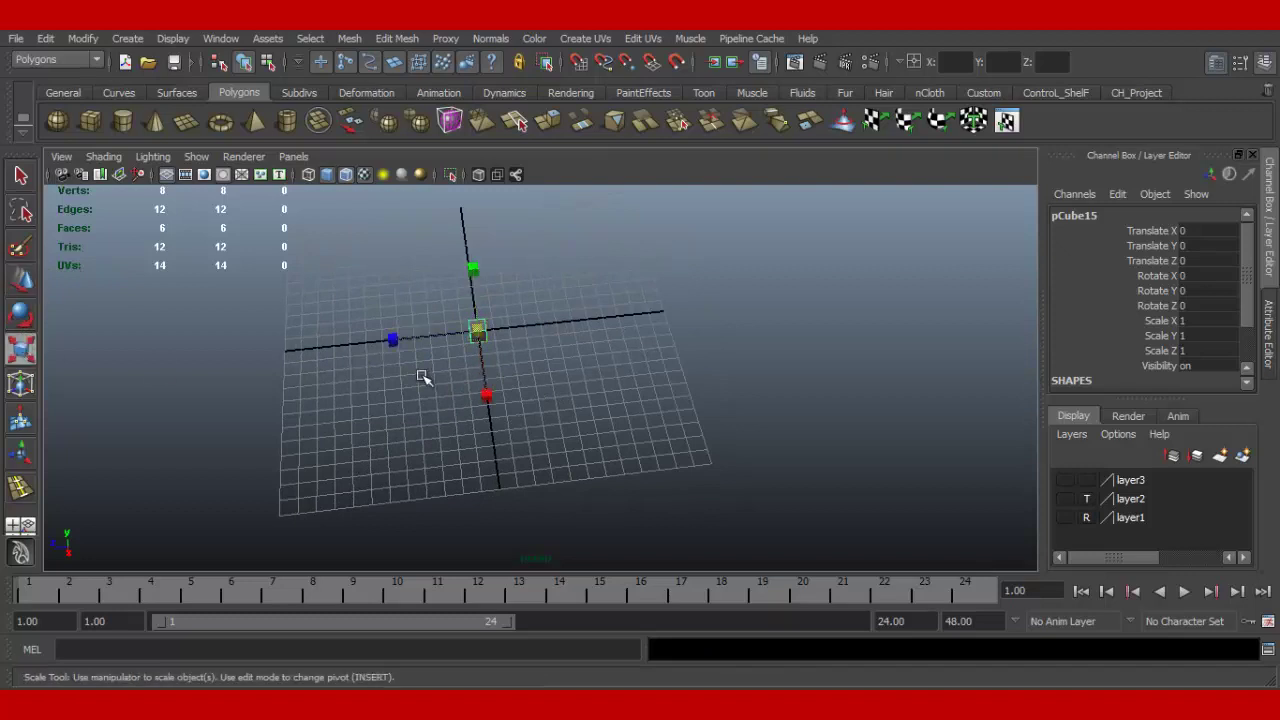
pyautogui.moveTo(474, 270); pyautogui.dragTo(481, 331)
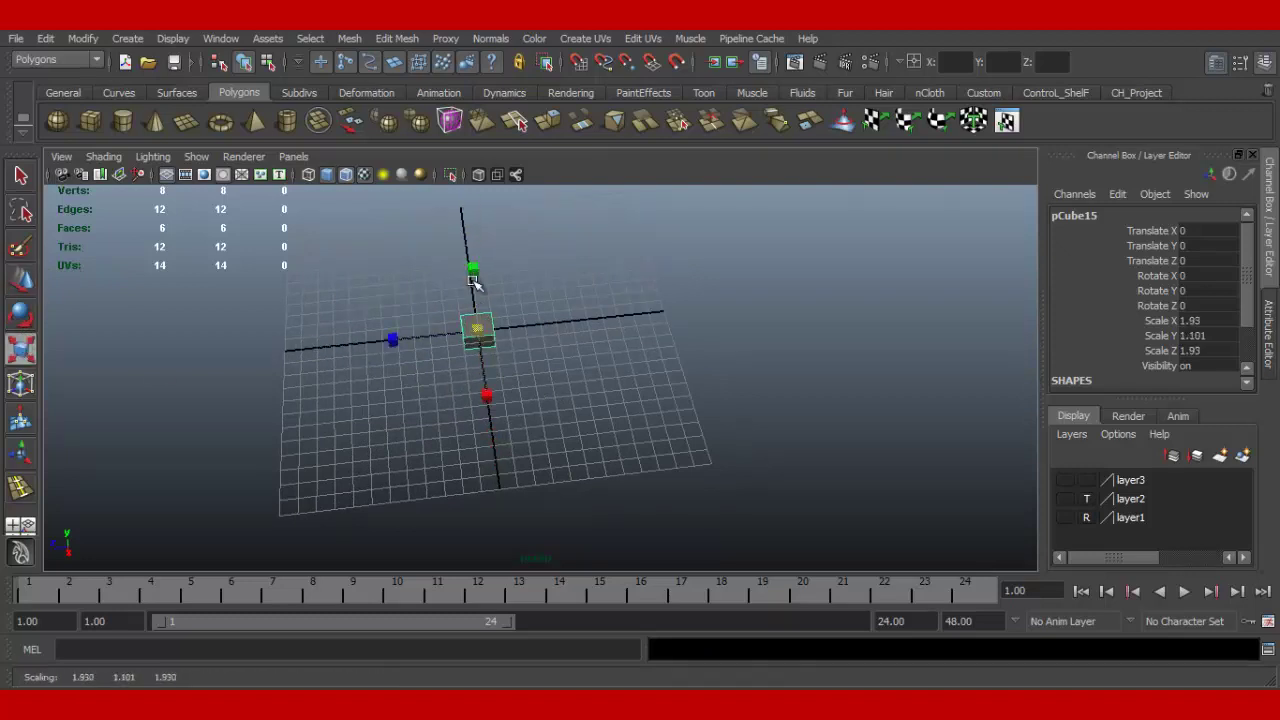
pyautogui.keyDown('alt'); pyautogui.moveTo(475, 348); pyautogui.dragTo(737, 446, button='right'); pyautogui.keyUp('alt')
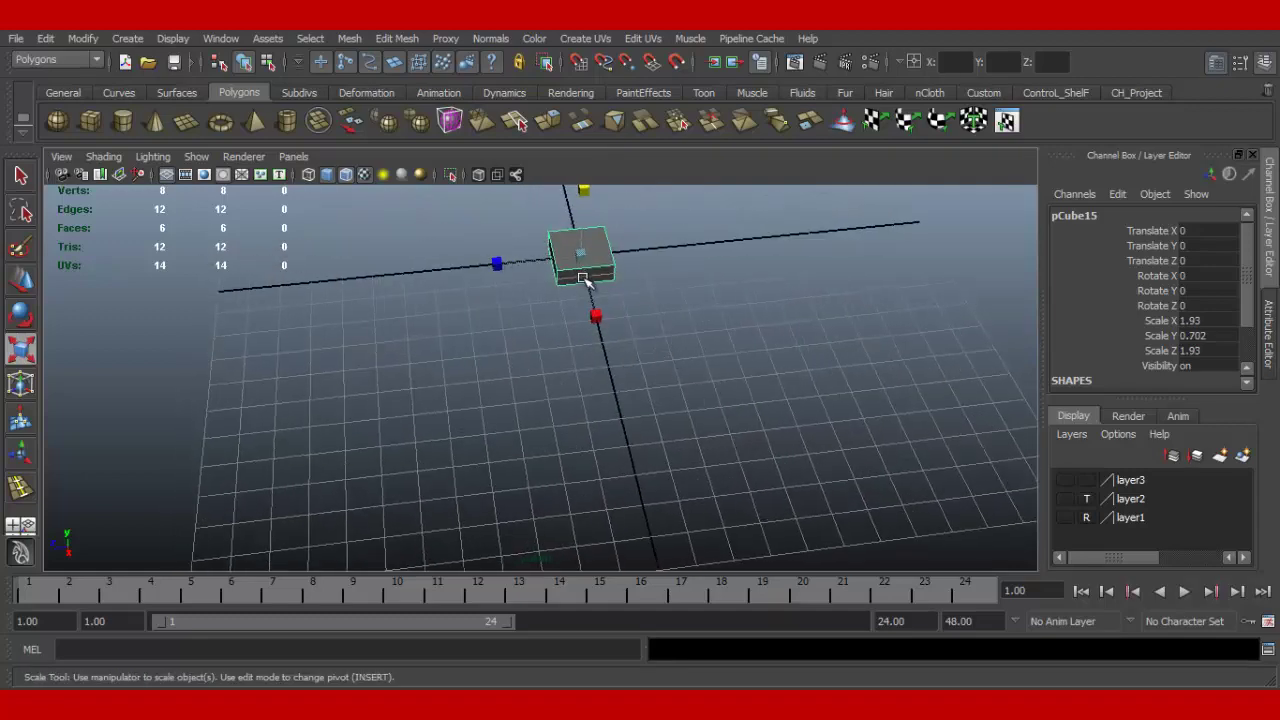
# Step: Undo an accidental raise along Y and select the cube's front side face
pyautogui.press('w')
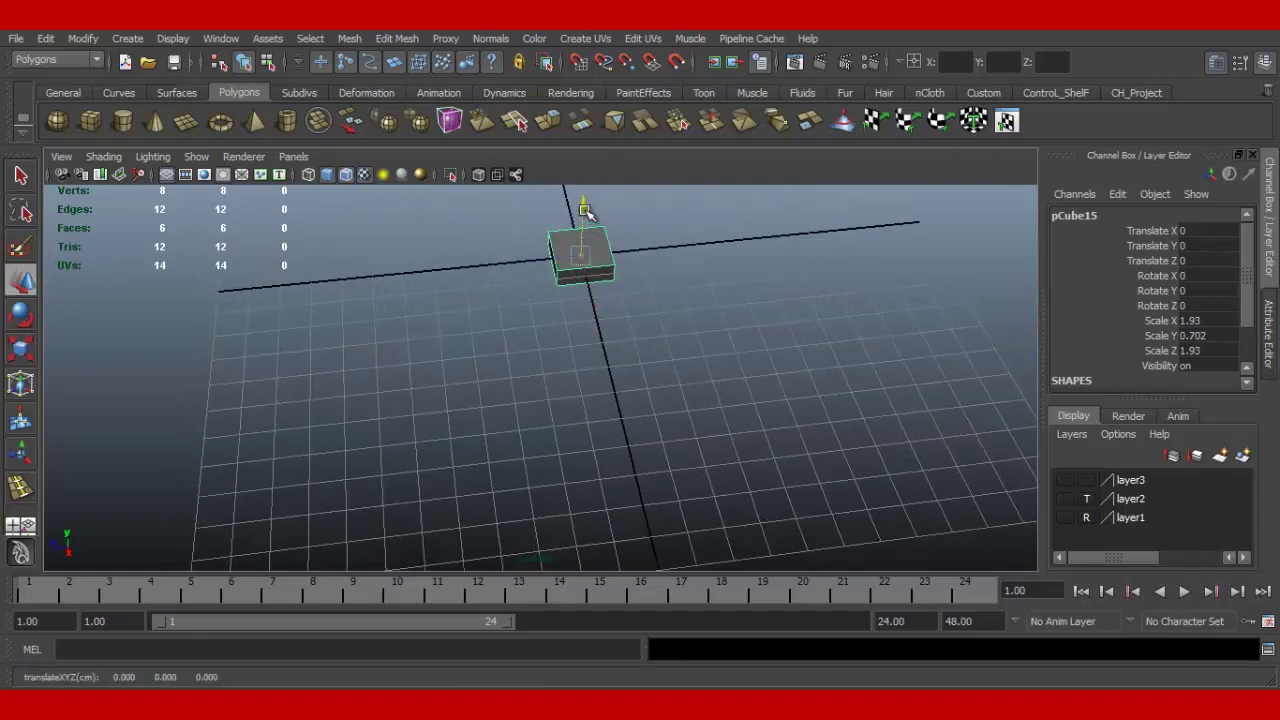
pyautogui.moveTo(585, 208); pyautogui.dragTo(586, 199)
pyautogui.hotkey('ctrl', 'z')
pyautogui.scroll(1, 788, 362)
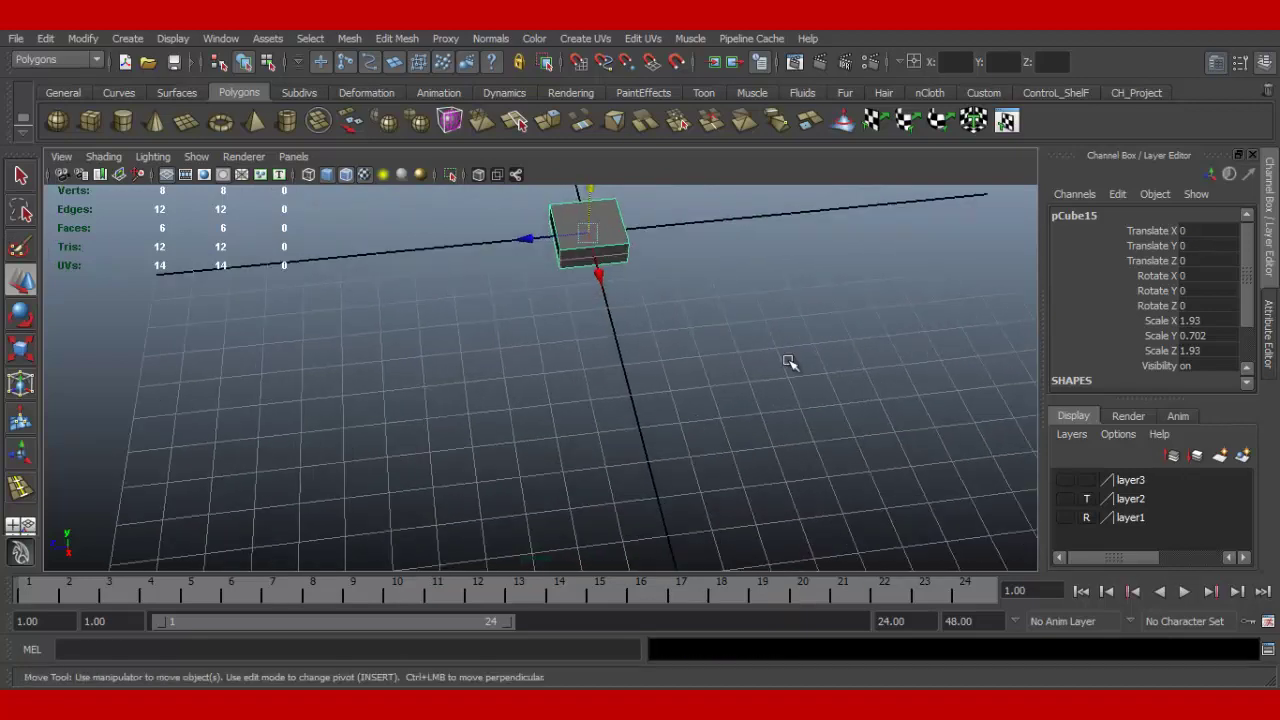
pyautogui.moveTo(622, 244); pyautogui.dragTo(612, 268, button='right')
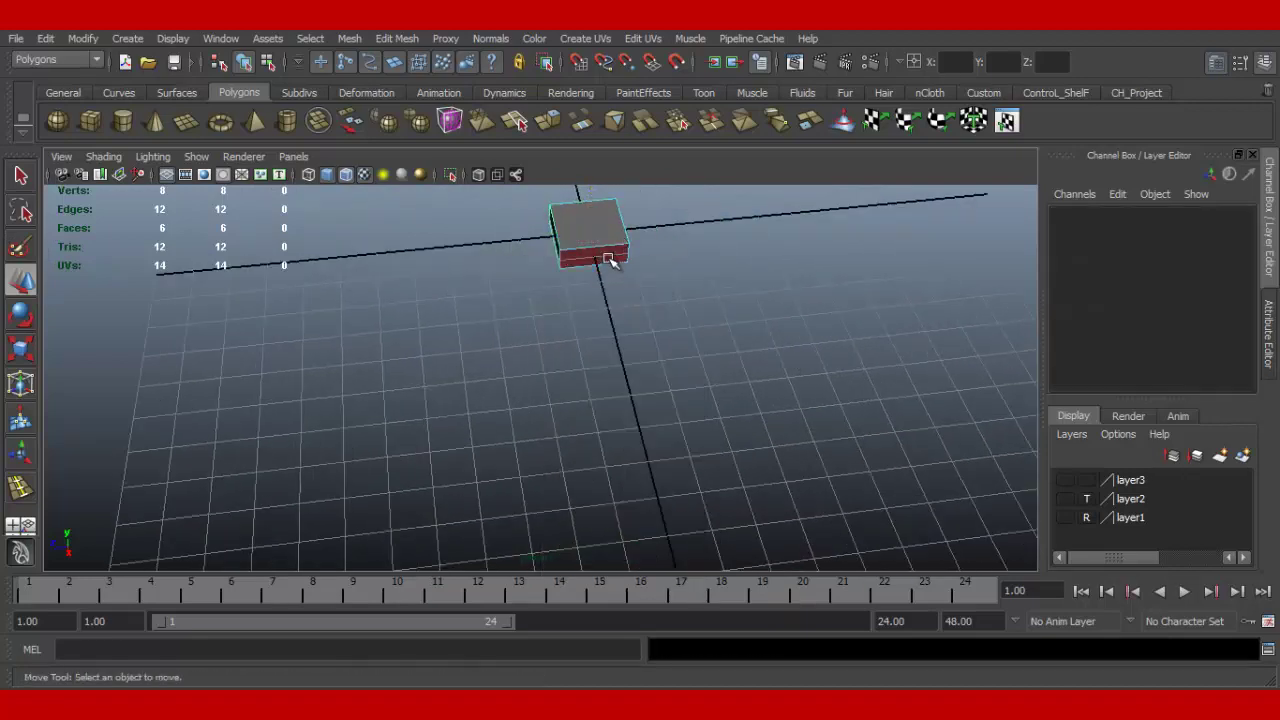
pyautogui.click(612, 260)
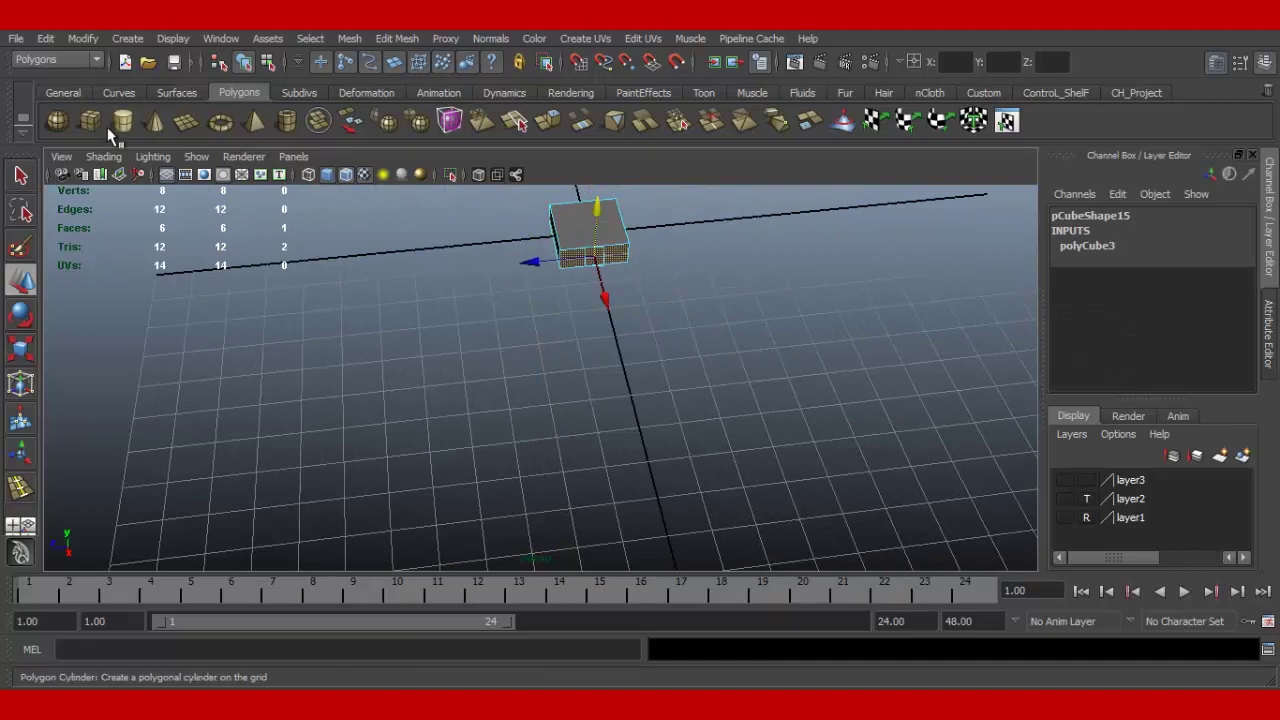
# Step: Extrude the selected face using Edit Mesh > Extrude reset to default settings
pyautogui.click(349, 38)
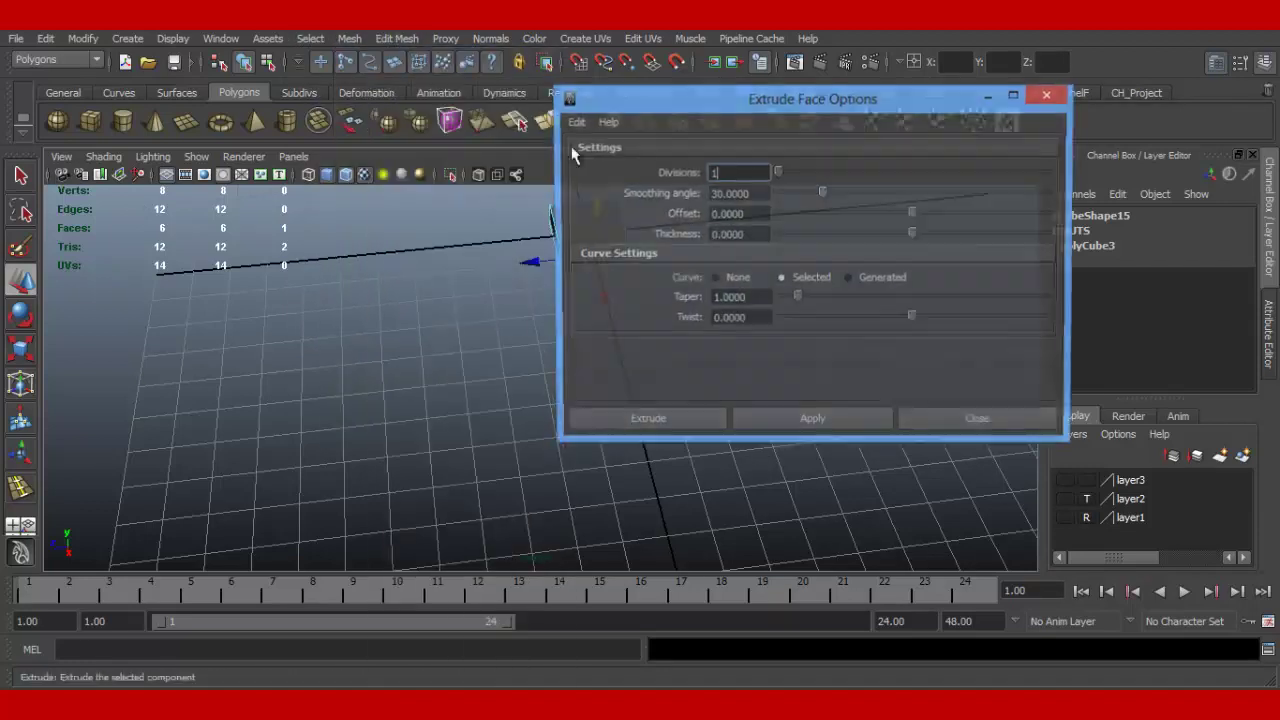
pyautogui.click(560, 85)
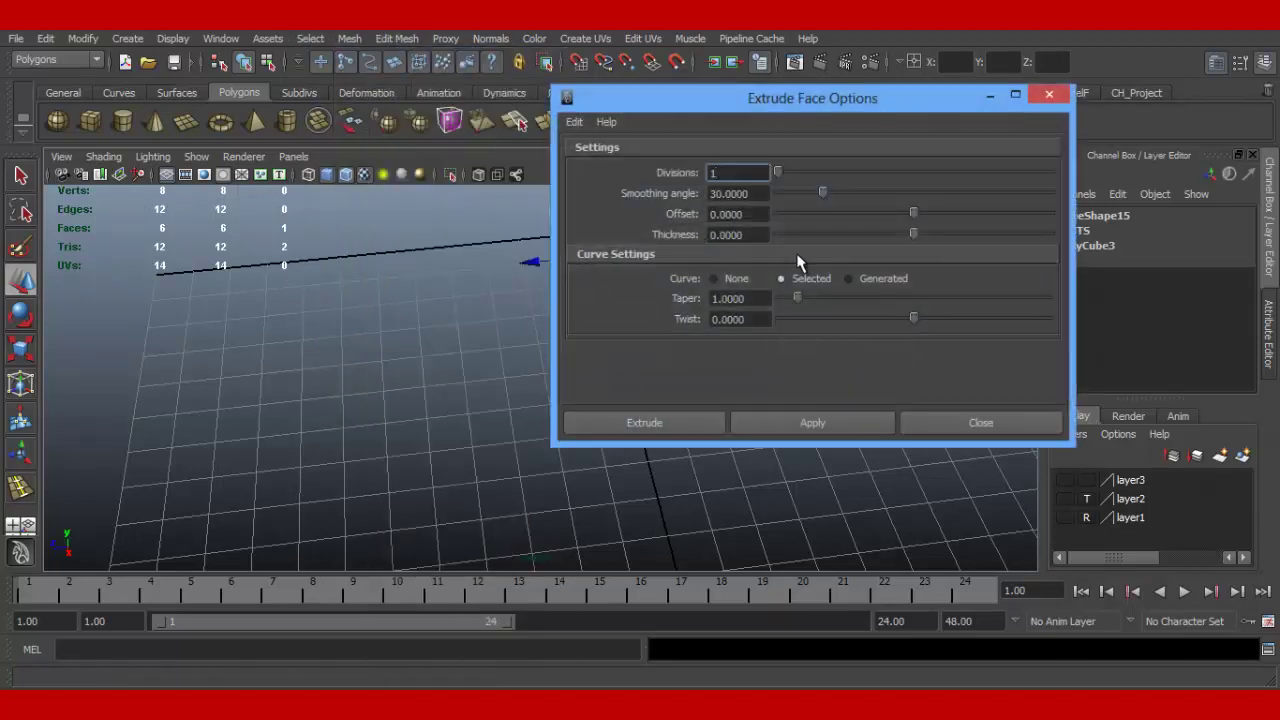
pyautogui.click(575, 124)
pyautogui.click(591, 155)
pyautogui.click(806, 418)
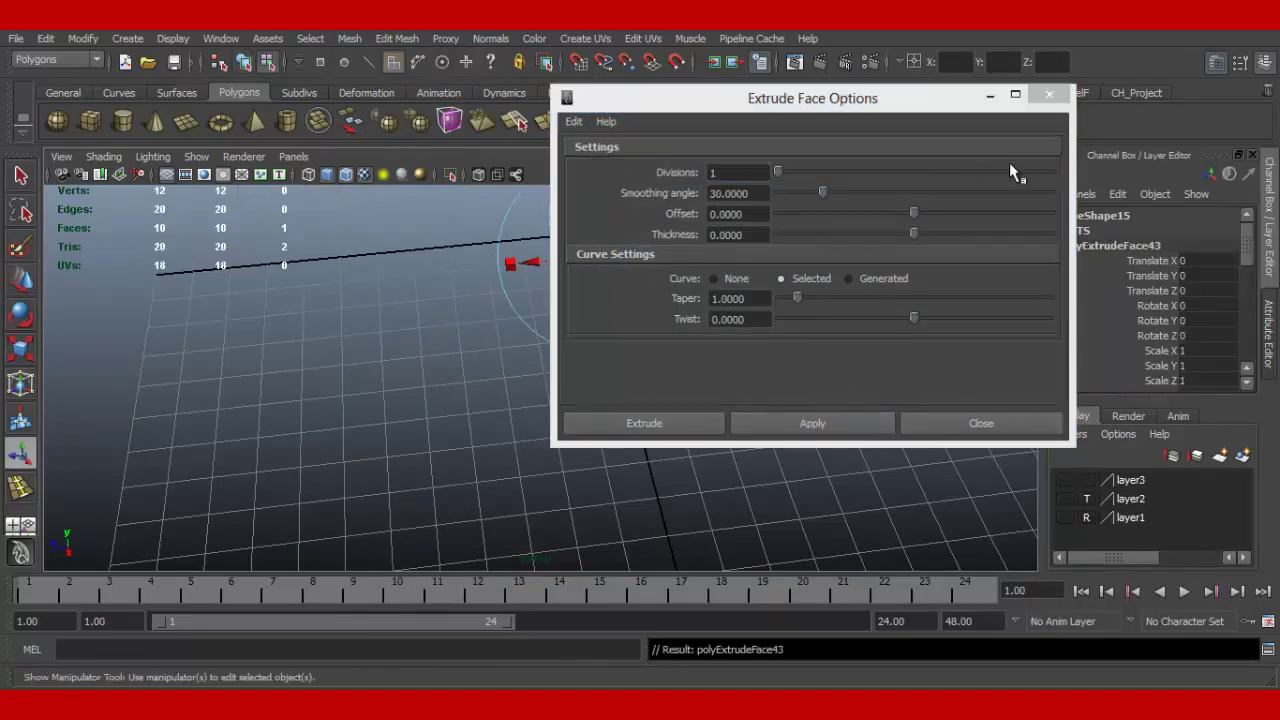
pyautogui.click(1049, 94)
# Step: Pull the extruded face outward about 3.9 units to lengthen the box
pyautogui.keyDown('alt'); pyautogui.moveTo(694, 357); pyautogui.dragTo(659, 380); pyautogui.keyUp('alt')
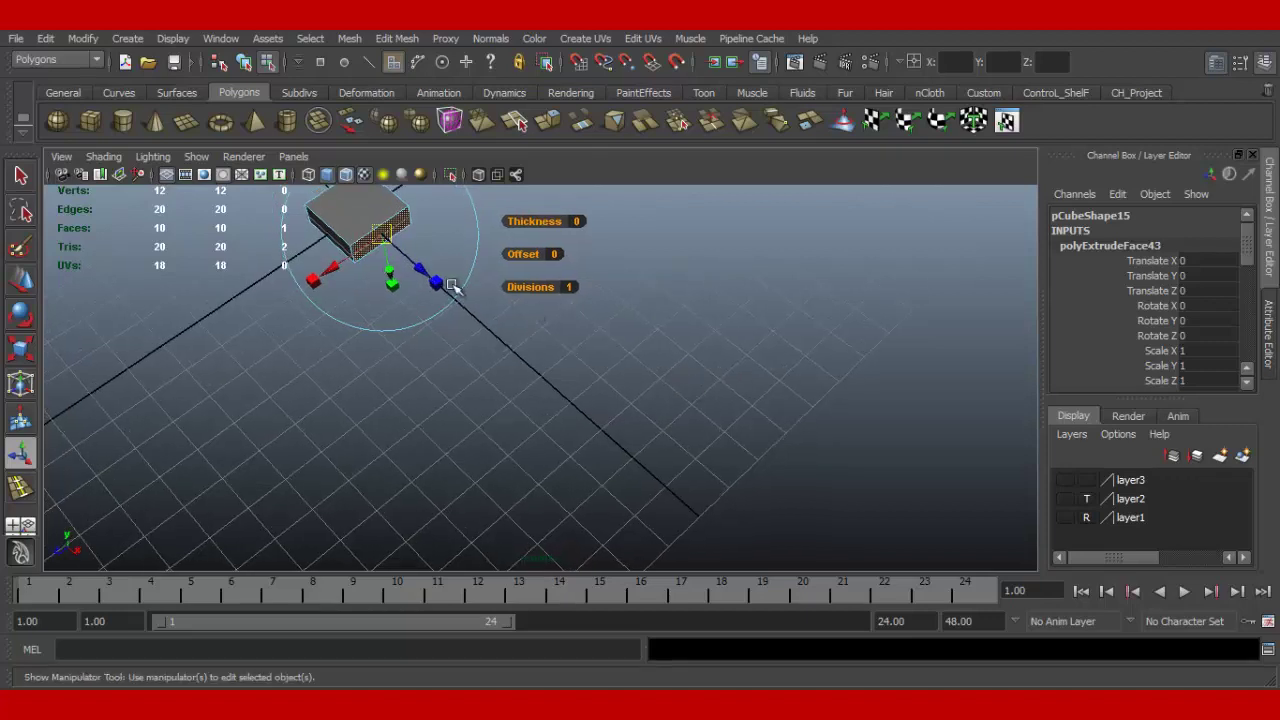
pyautogui.moveTo(427, 281)
pyautogui.mouseDown()
pyautogui.moveTo(423, 271)
pyautogui.moveTo(500, 342)
pyautogui.mouseUp()
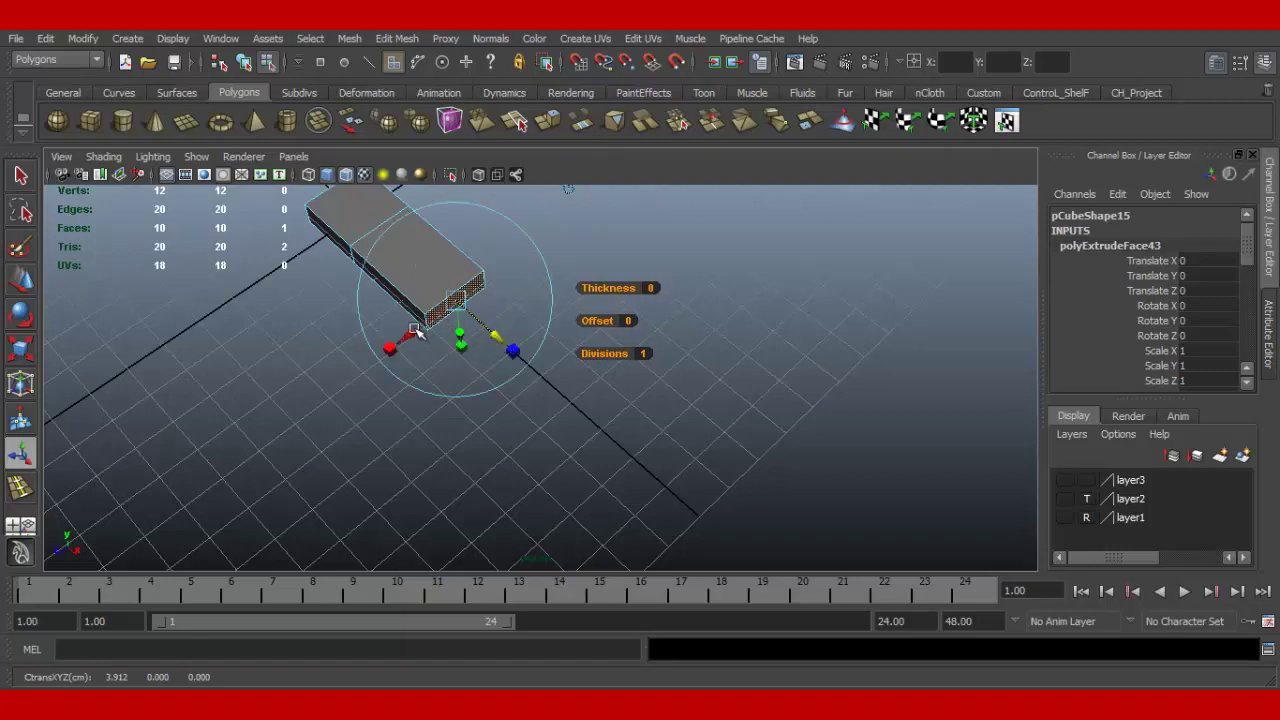
pyautogui.moveTo(418, 333); pyautogui.dragTo(402, 346)
pyautogui.keyDown('alt'); pyautogui.moveTo(486, 286); pyautogui.dragTo(633, 362, button='middle'); pyautogui.keyUp('alt')
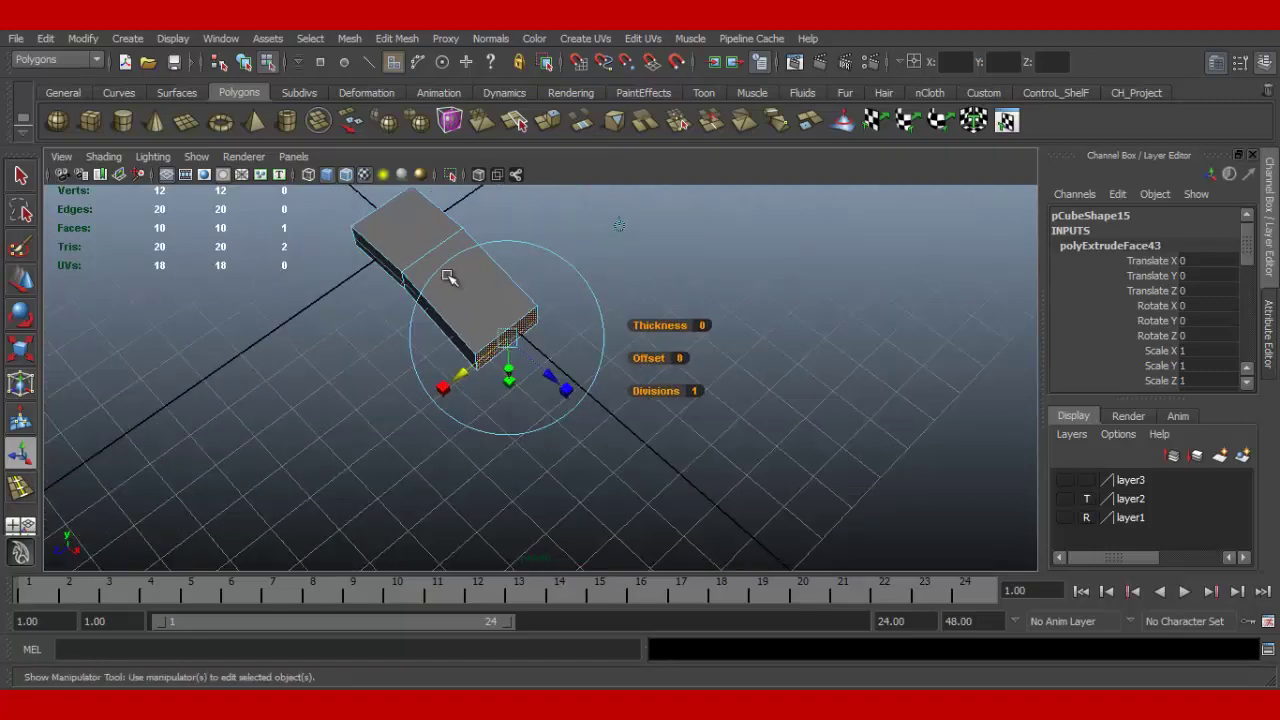
# Step: Extrude the far end face about 5.8 units to the lower left, then return to Object Mode
pyautogui.click(375, 253)
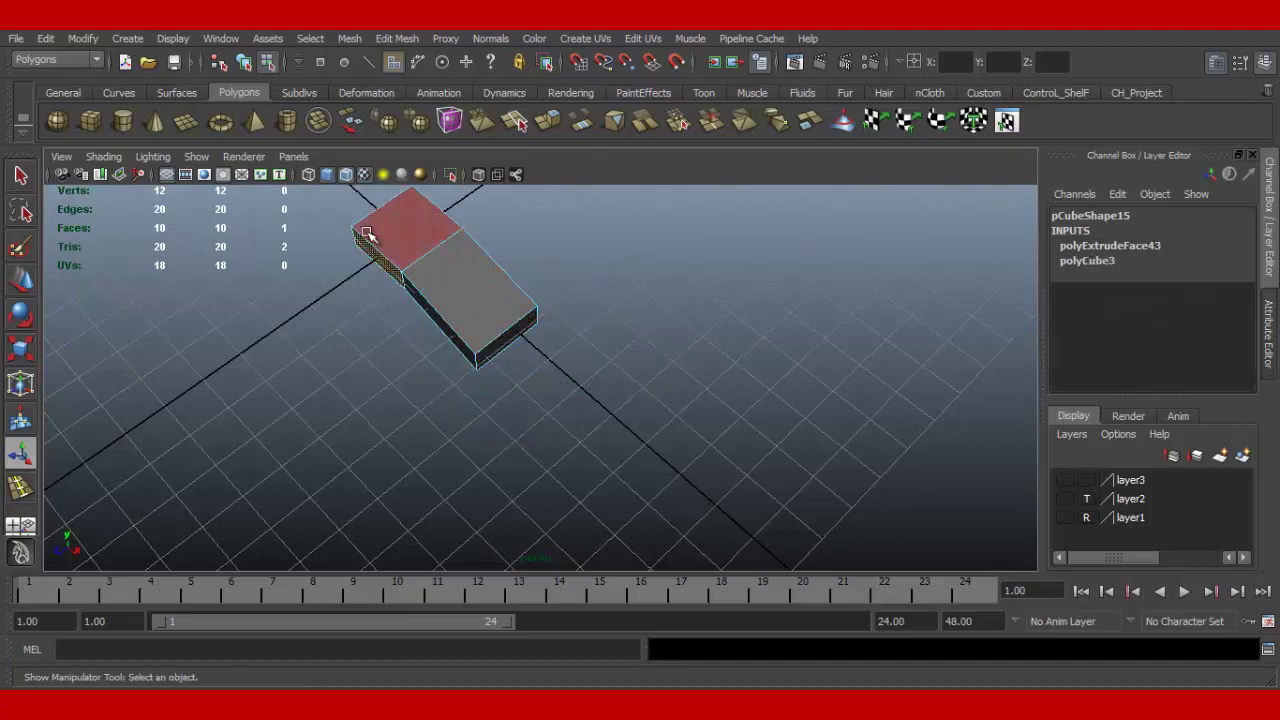
pyautogui.press('g')
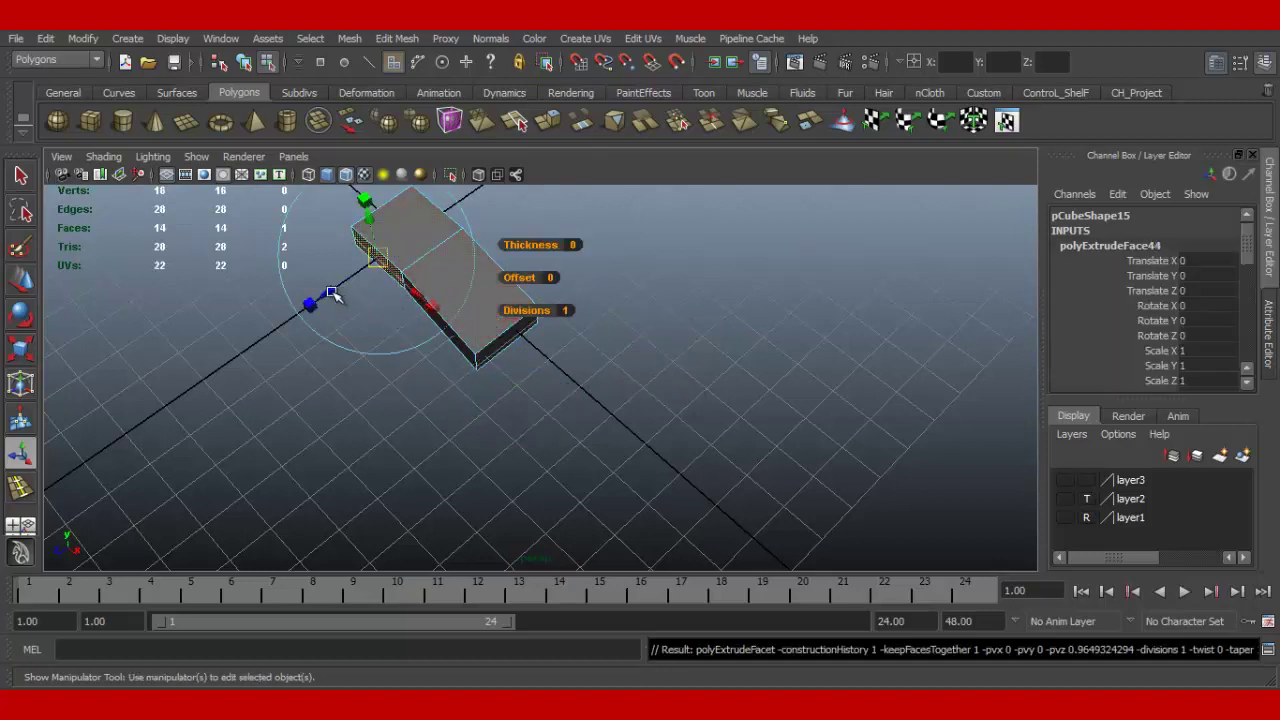
pyautogui.moveTo(333, 293); pyautogui.dragTo(131, 381)
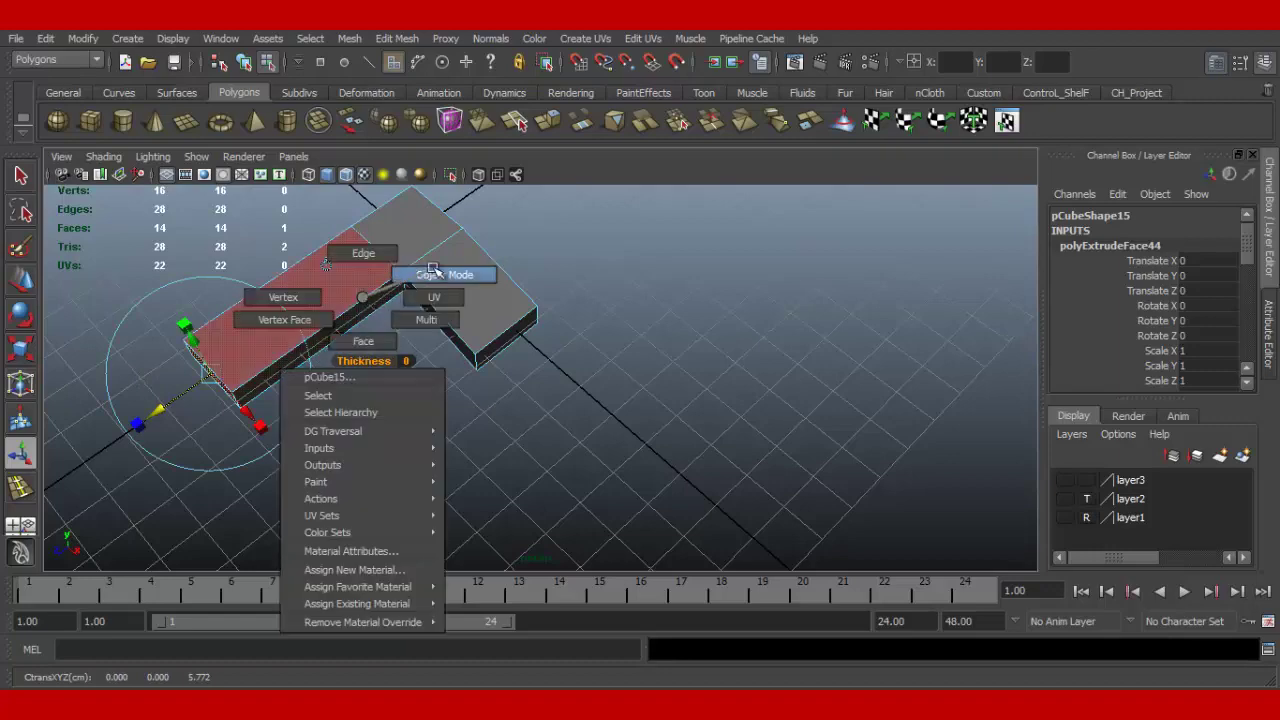
pyautogui.moveTo(363, 294); pyautogui.dragTo(428, 274, button='right')
pyautogui.keyDown('alt'); pyautogui.moveTo(374, 306); pyautogui.dragTo(513, 375); pyautogui.keyUp('alt')
pyautogui.moveTo(513, 375)
pyautogui.keyDown('alt'); pyautogui.mouseDown(button='middle')
pyautogui.moveTo(528, 371)
pyautogui.moveTo(523, 434)
pyautogui.moveTo(575, 410)
pyautogui.mouseUp(button='middle'); pyautogui.keyUp('alt')
pyautogui.moveTo(565, 403)
pyautogui.keyDown('alt'); pyautogui.mouseDown()
pyautogui.moveTo(634, 320)
pyautogui.moveTo(591, 349)
pyautogui.mouseUp(); pyautogui.keyUp('alt')
pyautogui.moveTo(591, 349)
pyautogui.keyDown('alt'); pyautogui.mouseDown(button='right')
pyautogui.moveTo(650, 400)
pyautogui.moveTo(543, 371)
pyautogui.mouseUp(button='right'); pyautogui.keyUp('alt')
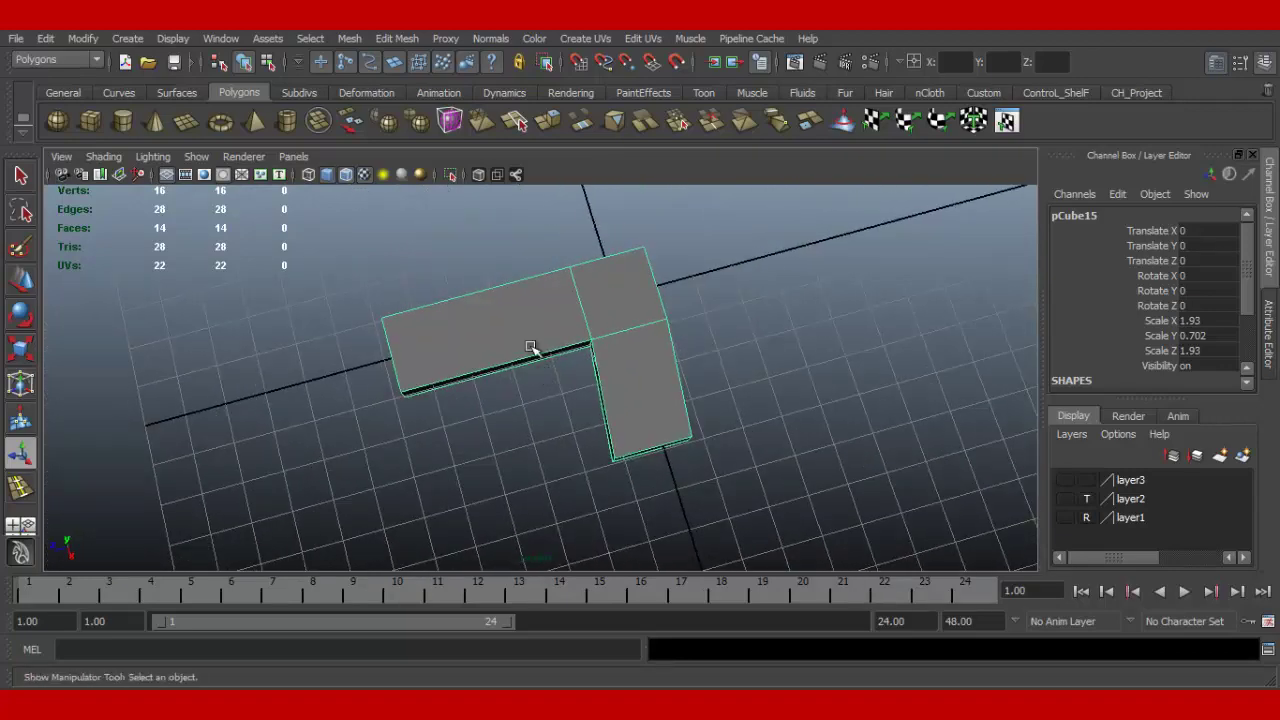
# Step: Insert edge loops across the box, the grip, near the grip's bottom and along the barrel
pyautogui.click(1133, 93)
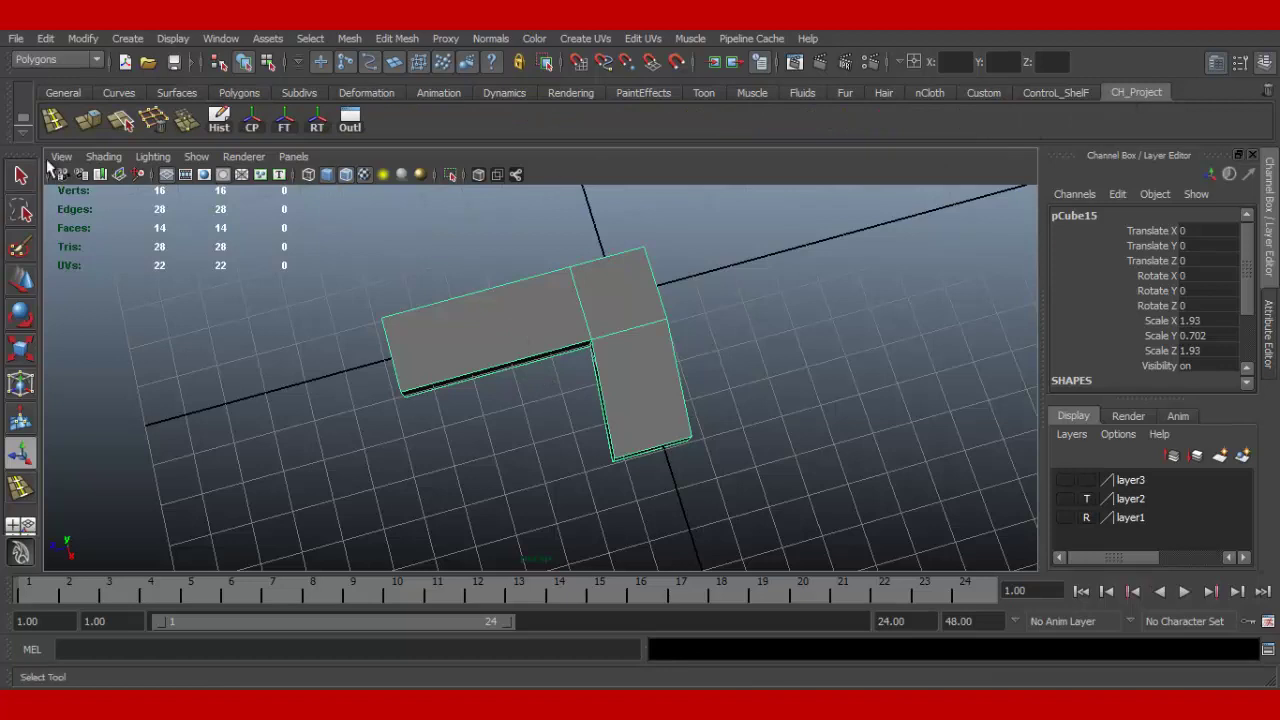
pyautogui.click(54, 122)
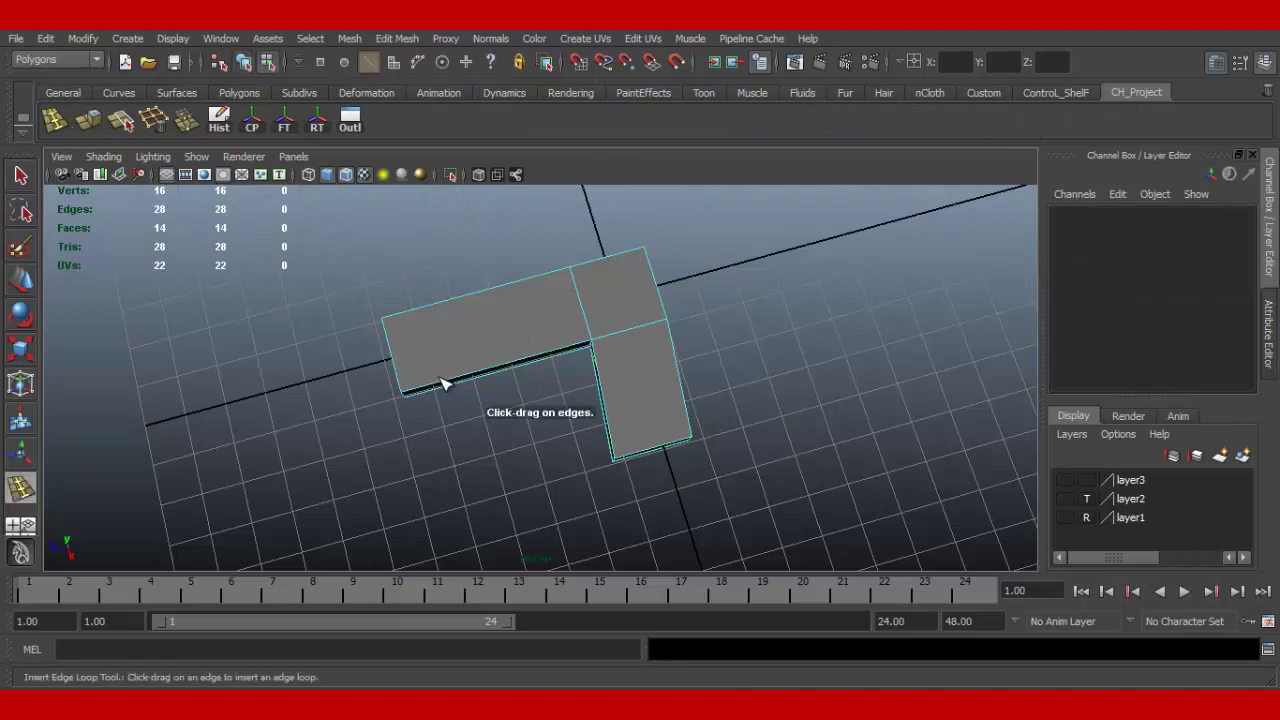
pyautogui.moveTo(447, 386); pyautogui.dragTo(424, 389)
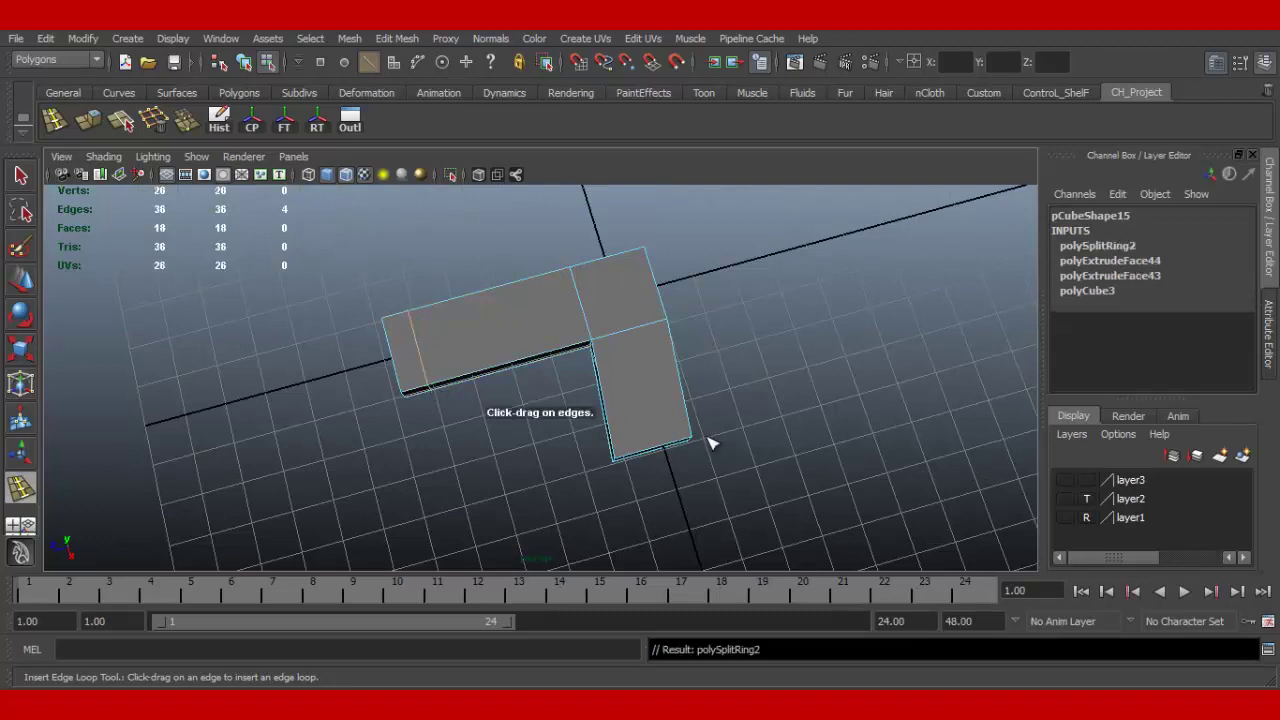
pyautogui.moveTo(677, 366); pyautogui.dragTo(680, 370)
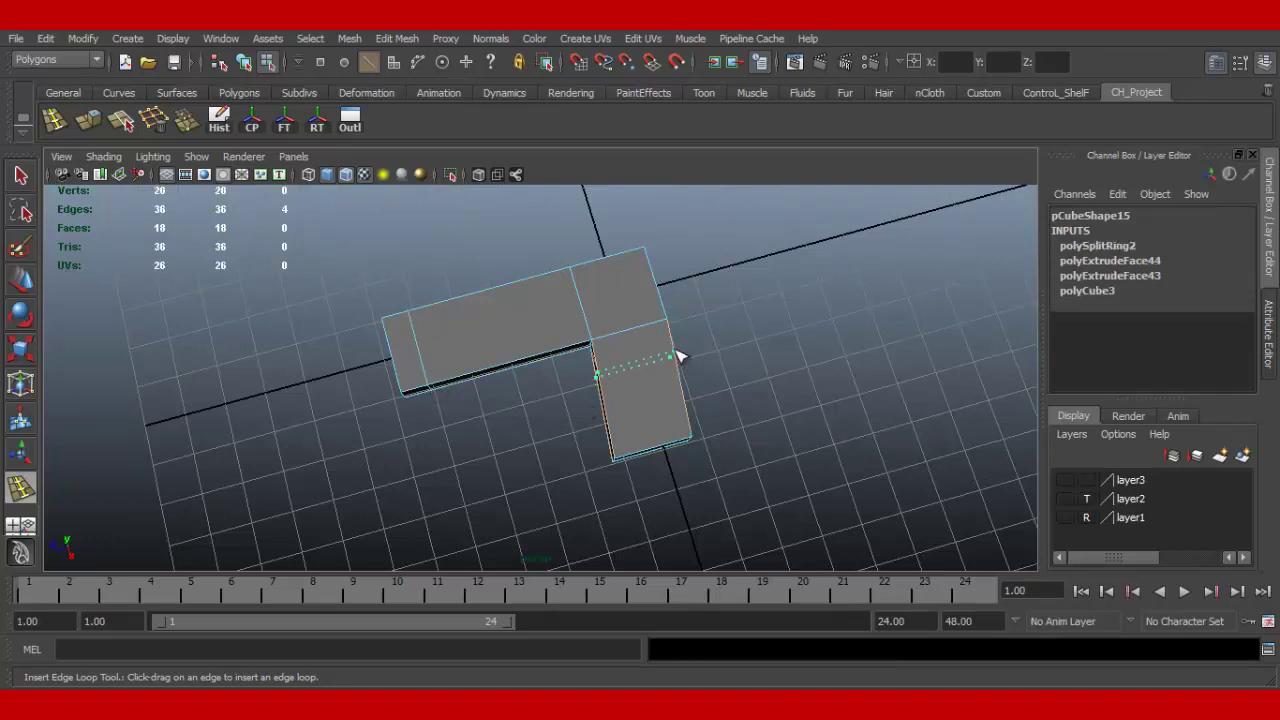
pyautogui.moveTo(690, 430); pyautogui.dragTo(694, 422)
pyautogui.moveTo(587, 308); pyautogui.dragTo(583, 295)
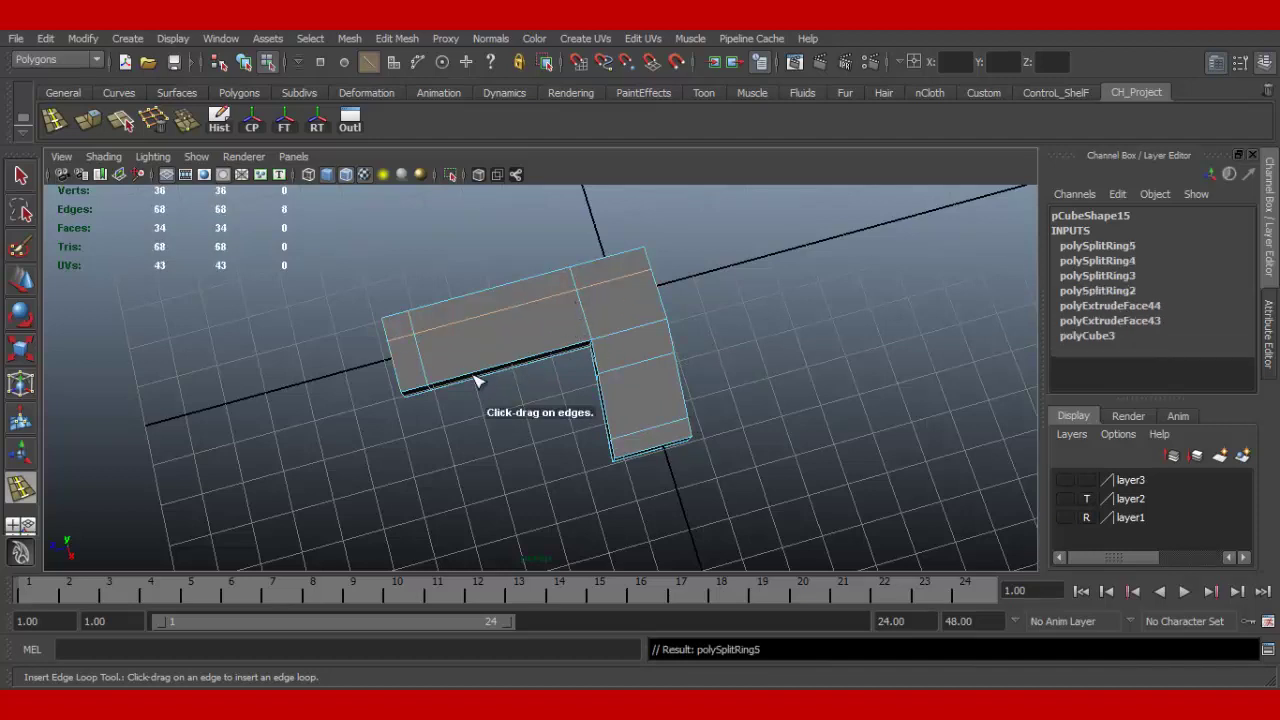
pyautogui.keyDown('alt'); pyautogui.moveTo(476, 381); pyautogui.dragTo(609, 349, button='middle'); pyautogui.keyUp('alt')
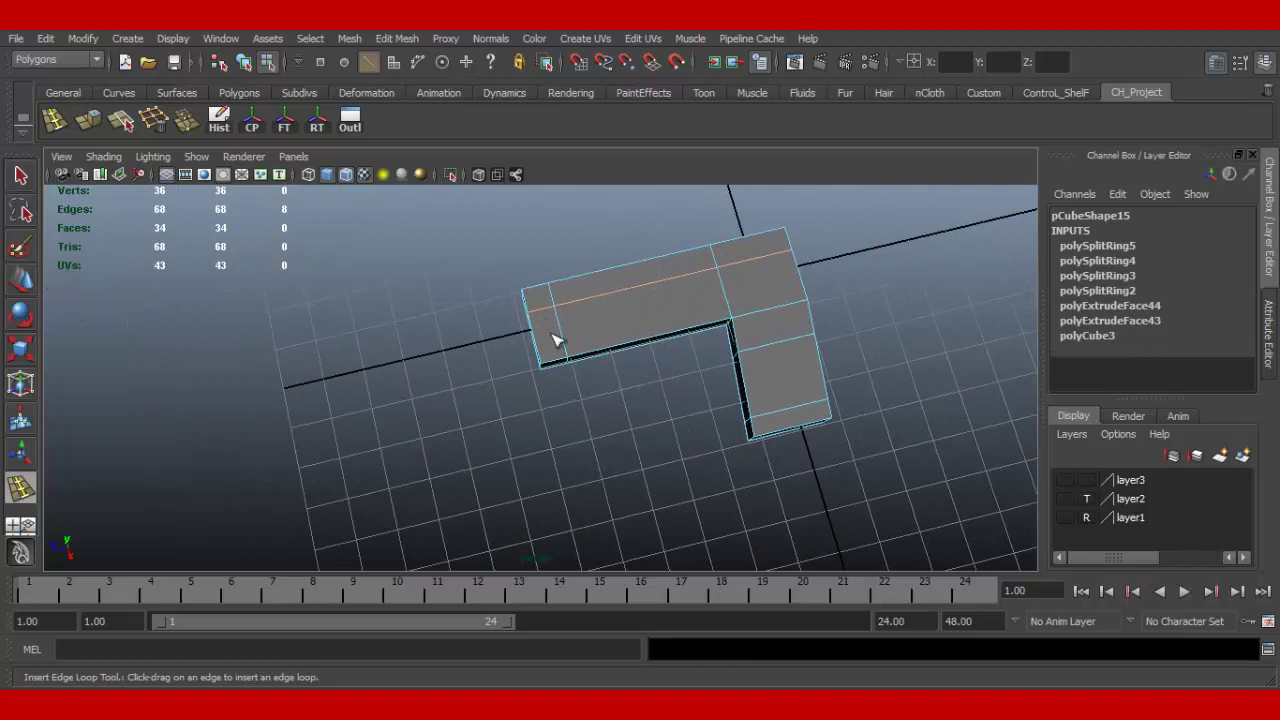
# Step: Replace a stray barrel edge loop and add another loop across the lower grip
pyautogui.moveTo(600, 355); pyautogui.dragTo(517, 358)
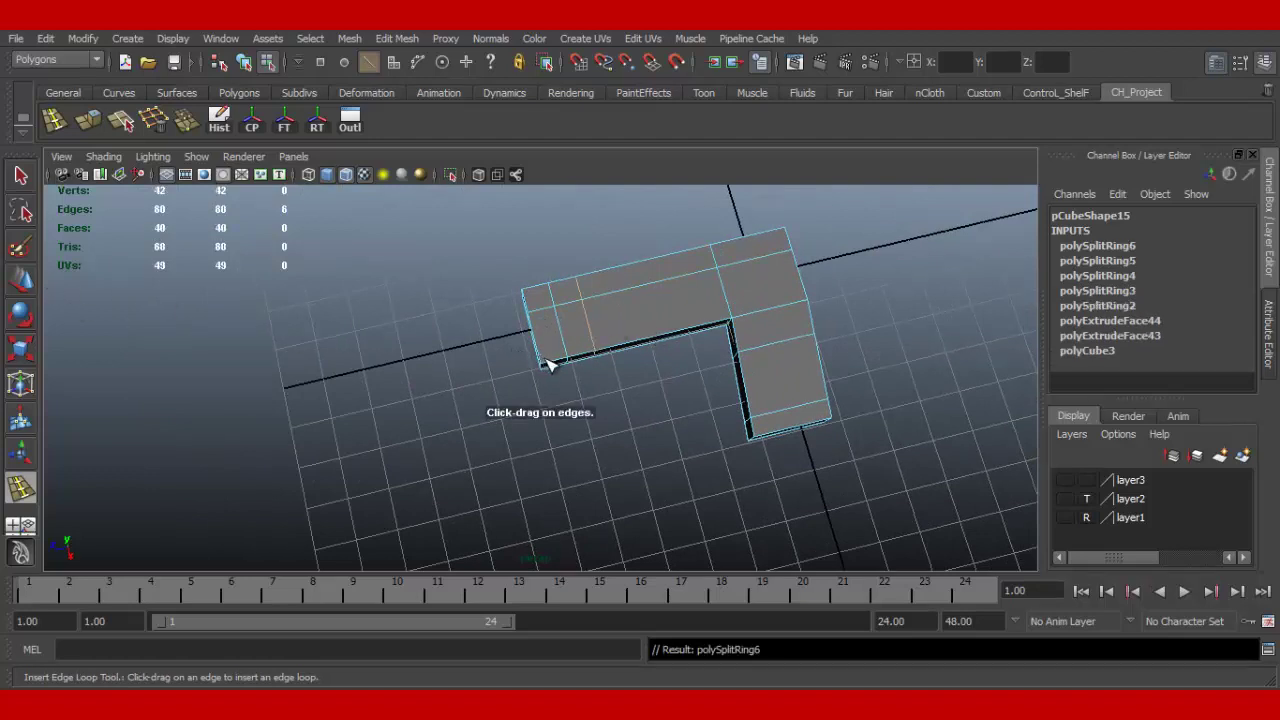
pyautogui.hotkey('ctrl', 'z')
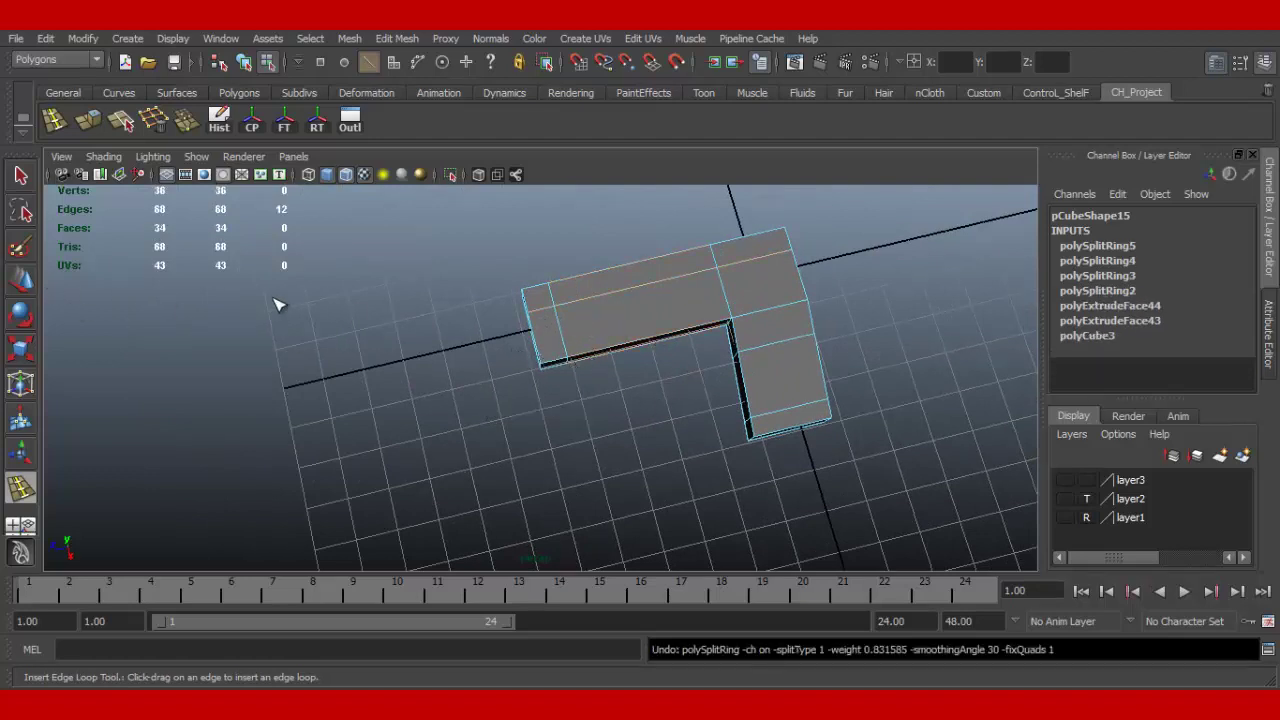
pyautogui.moveTo(713, 332); pyautogui.dragTo(701, 331)
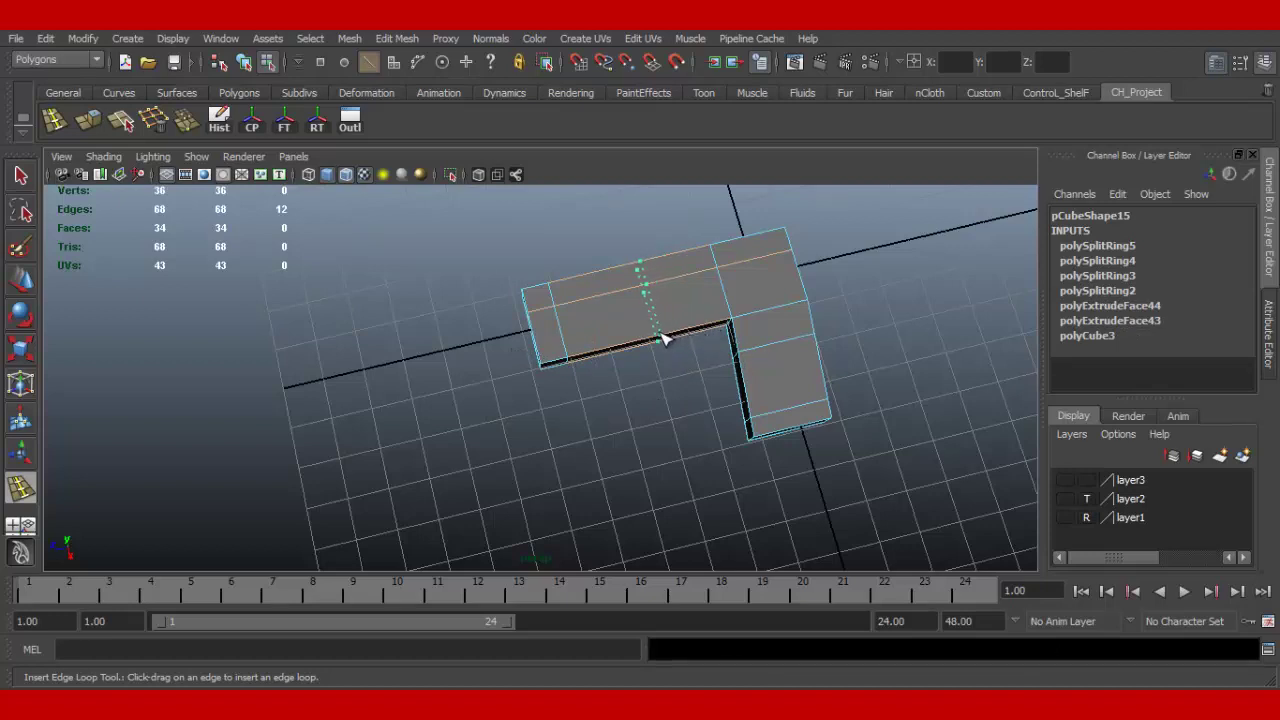
pyautogui.moveTo(668, 340); pyautogui.dragTo(693, 335)
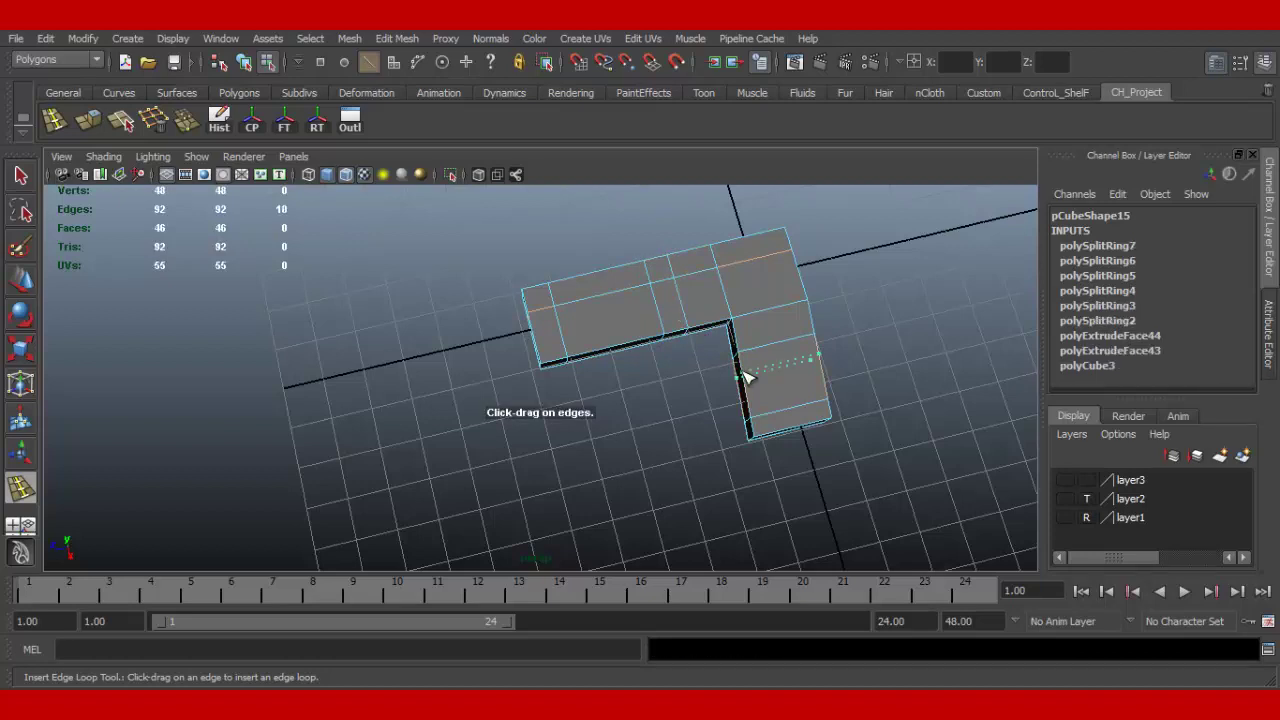
pyautogui.moveTo(746, 377); pyautogui.dragTo(730, 382)
# Step: Switch to the Move tool and select the whole pistol mesh in Object Mode
pyautogui.click(22, 281)
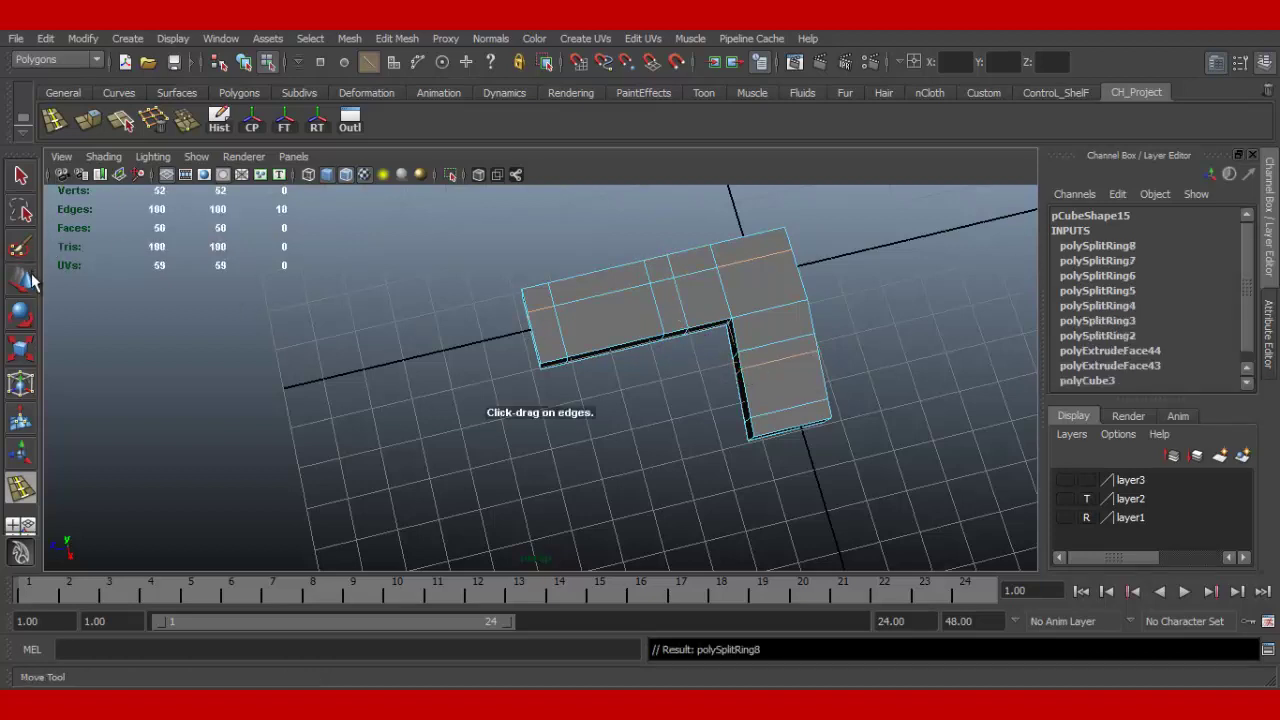
pyautogui.moveTo(762, 274); pyautogui.dragTo(852, 248, button='right')
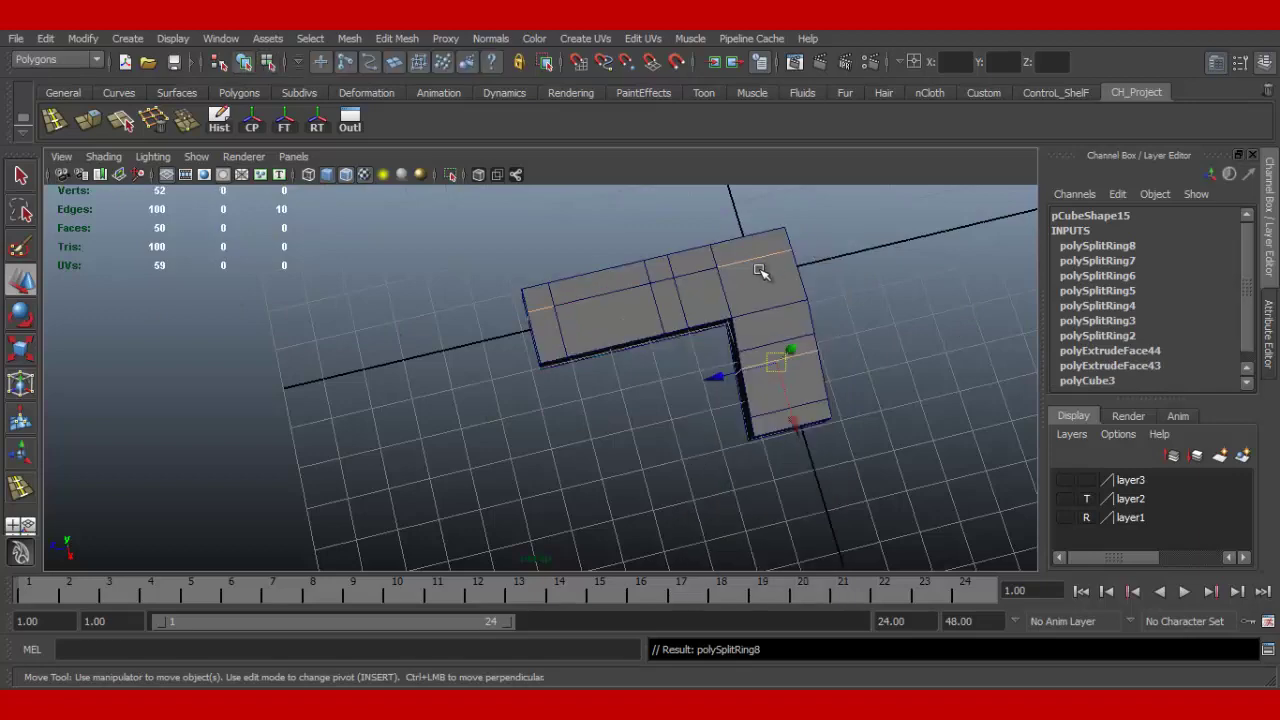
pyautogui.click(760, 268)
pyautogui.moveTo(611, 334)
pyautogui.keyDown('alt'); pyautogui.mouseDown(button='right')
pyautogui.moveTo(944, 481)
pyautogui.moveTo(734, 354)
pyautogui.mouseUp(button='right'); pyautogui.keyUp('alt')
# Step: Switch to vertex mode and select the vertices at the barrel's left end
pyautogui.moveTo(734, 354)
pyautogui.keyDown('alt'); pyautogui.mouseDown()
pyautogui.moveTo(586, 286)
pyautogui.moveTo(600, 329)
pyautogui.mouseUp(); pyautogui.keyUp('alt')
pyautogui.rightClick(583, 330)
pyautogui.moveTo(583, 330); pyautogui.dragTo(500, 311, button='right')
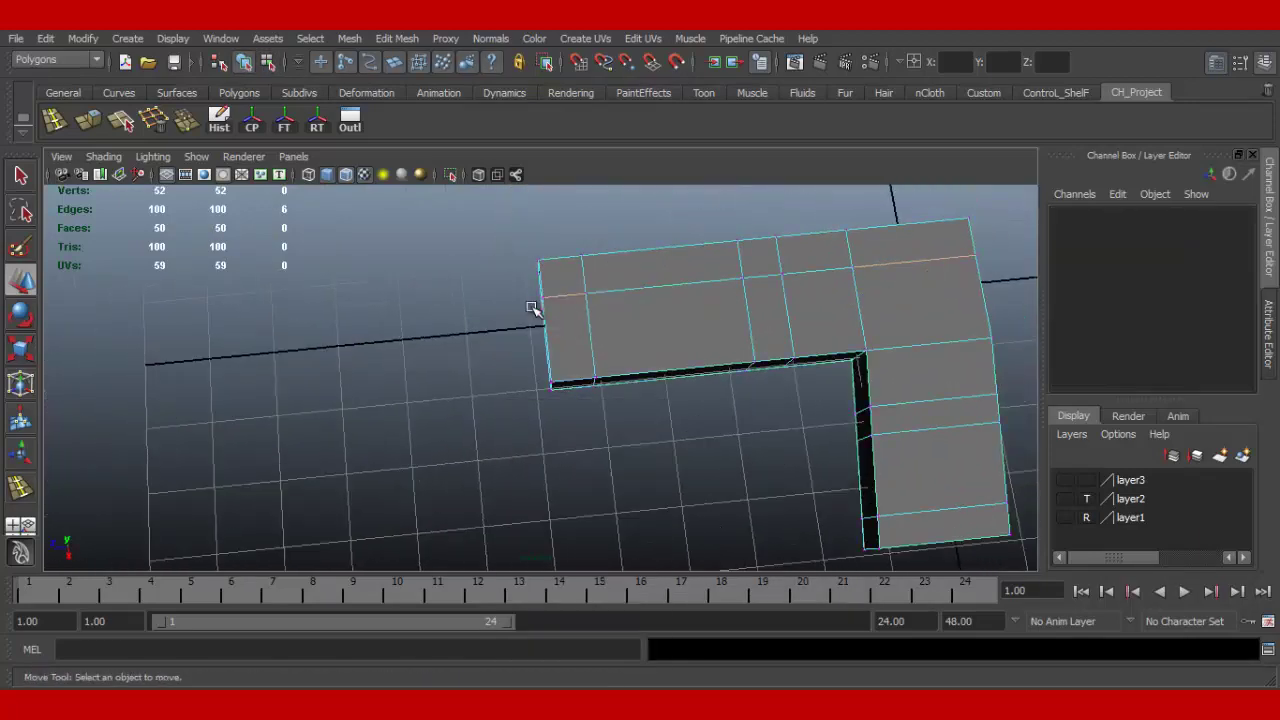
pyautogui.moveTo(563, 404); pyautogui.dragTo(563, 404)
pyautogui.keyDown('alt'); pyautogui.moveTo(563, 404); pyautogui.dragTo(589, 420); pyautogui.keyUp('alt')
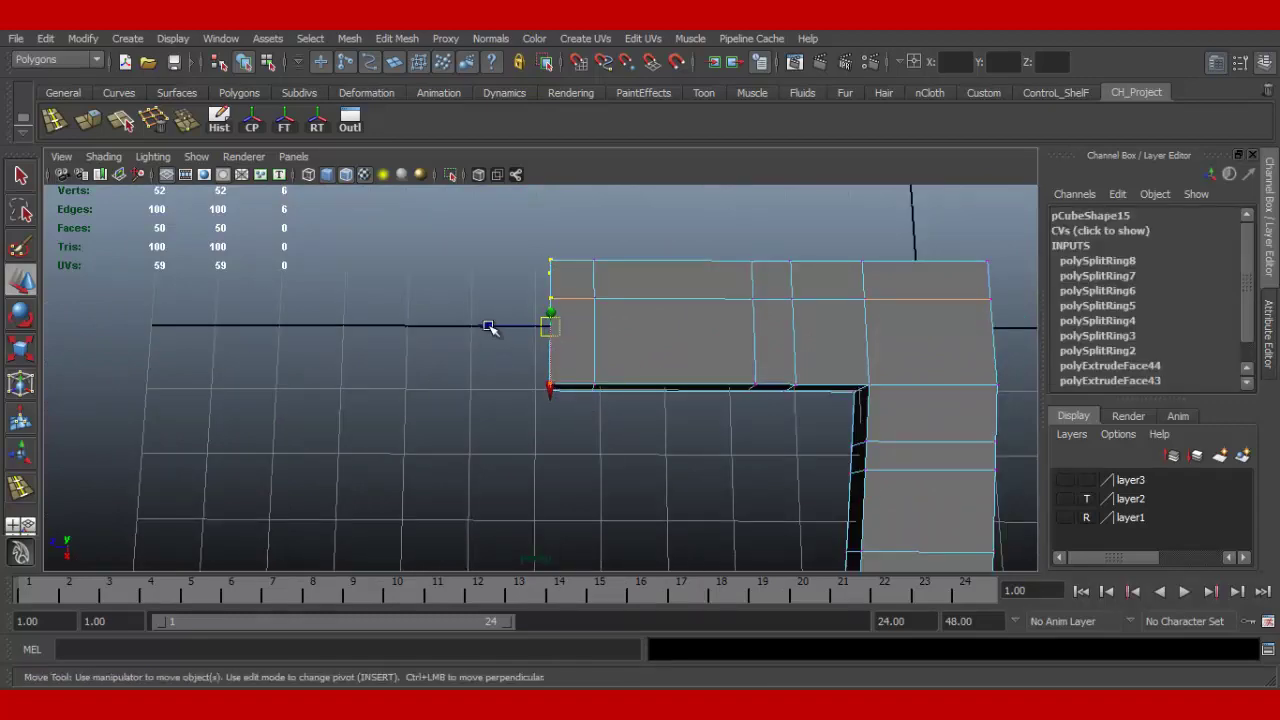
pyautogui.moveTo(639, 351)
pyautogui.keyDown('alt'); pyautogui.mouseDown()
pyautogui.moveTo(743, 320)
pyautogui.moveTo(729, 297)
pyautogui.moveTo(800, 295)
pyautogui.moveTo(766, 357)
pyautogui.moveTo(726, 346)
pyautogui.moveTo(903, 320)
pyautogui.moveTo(846, 303)
pyautogui.moveTo(825, 353)
pyautogui.mouseUp(); pyautogui.keyUp('alt')
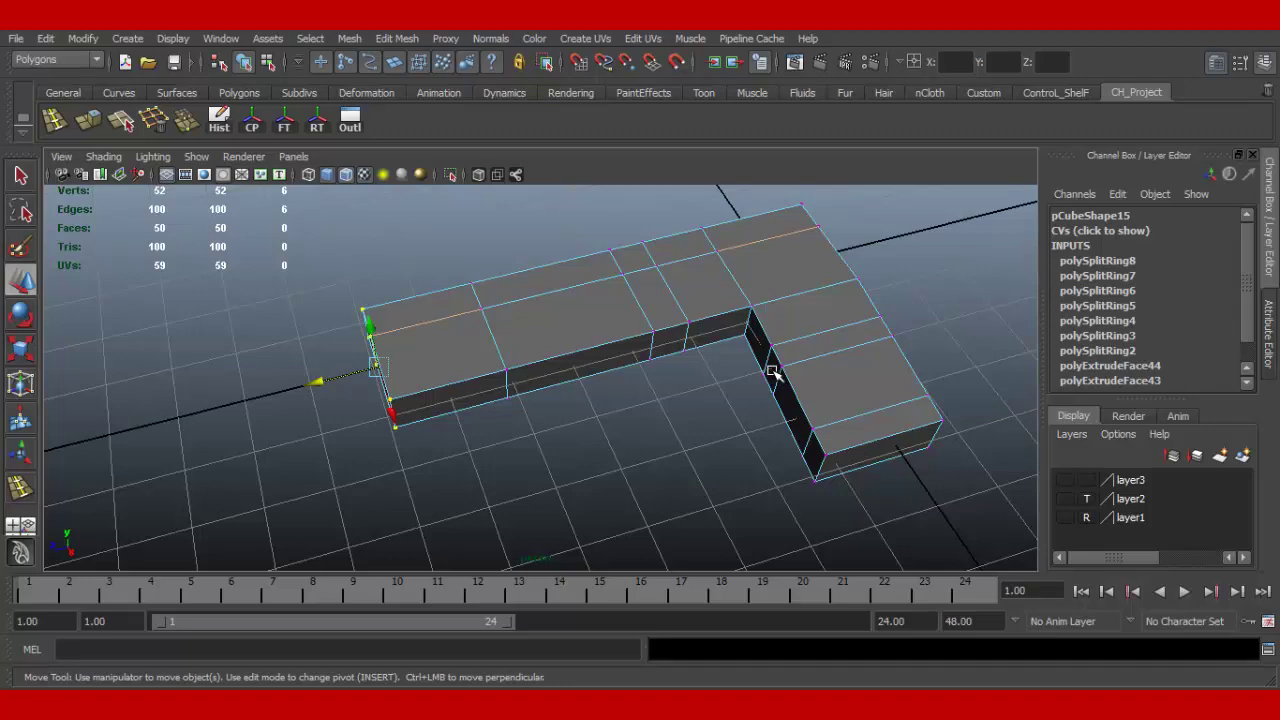
pyautogui.moveTo(884, 430)
pyautogui.keyDown('alt'); pyautogui.mouseDown()
pyautogui.moveTo(880, 400)
pyautogui.moveTo(843, 394)
pyautogui.mouseUp(); pyautogui.keyUp('alt')
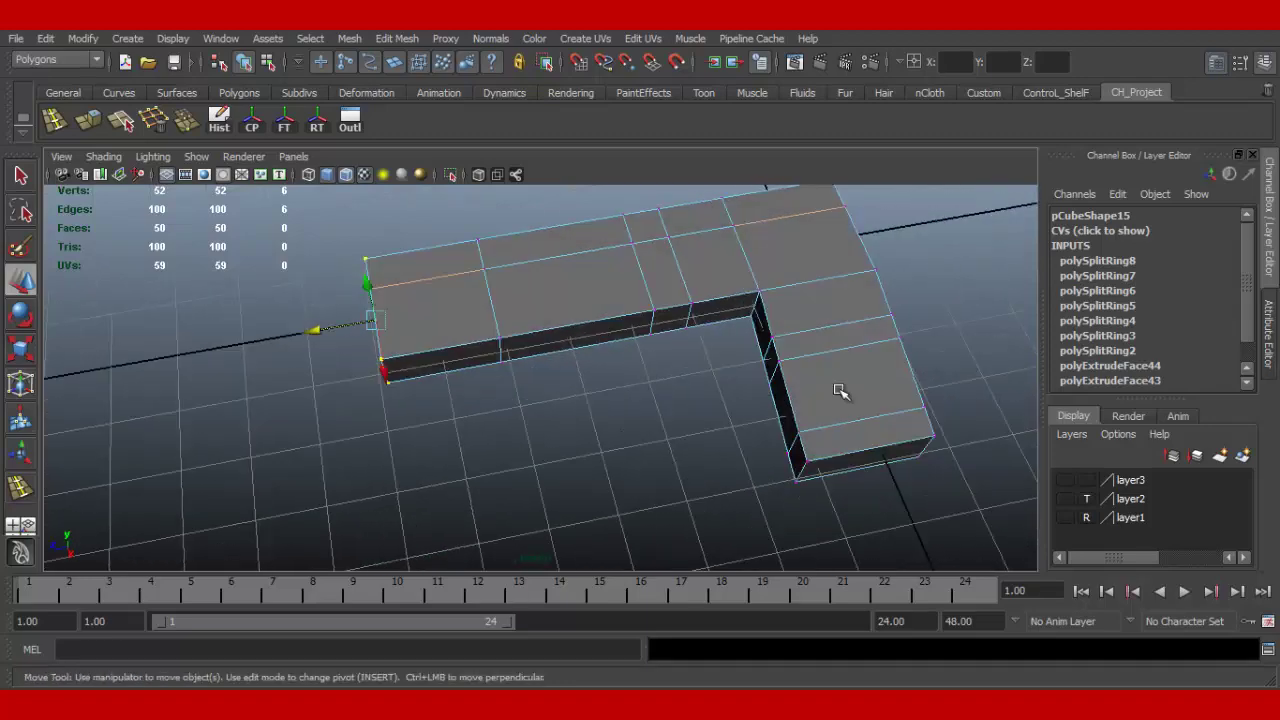
pyautogui.moveTo(843, 392); pyautogui.dragTo(766, 390, button='right')
pyautogui.moveTo(766, 390)
pyautogui.keyDown('alt'); pyautogui.mouseDown()
pyautogui.moveTo(829, 401)
pyautogui.moveTo(811, 437)
pyautogui.mouseUp(); pyautogui.keyUp('alt')
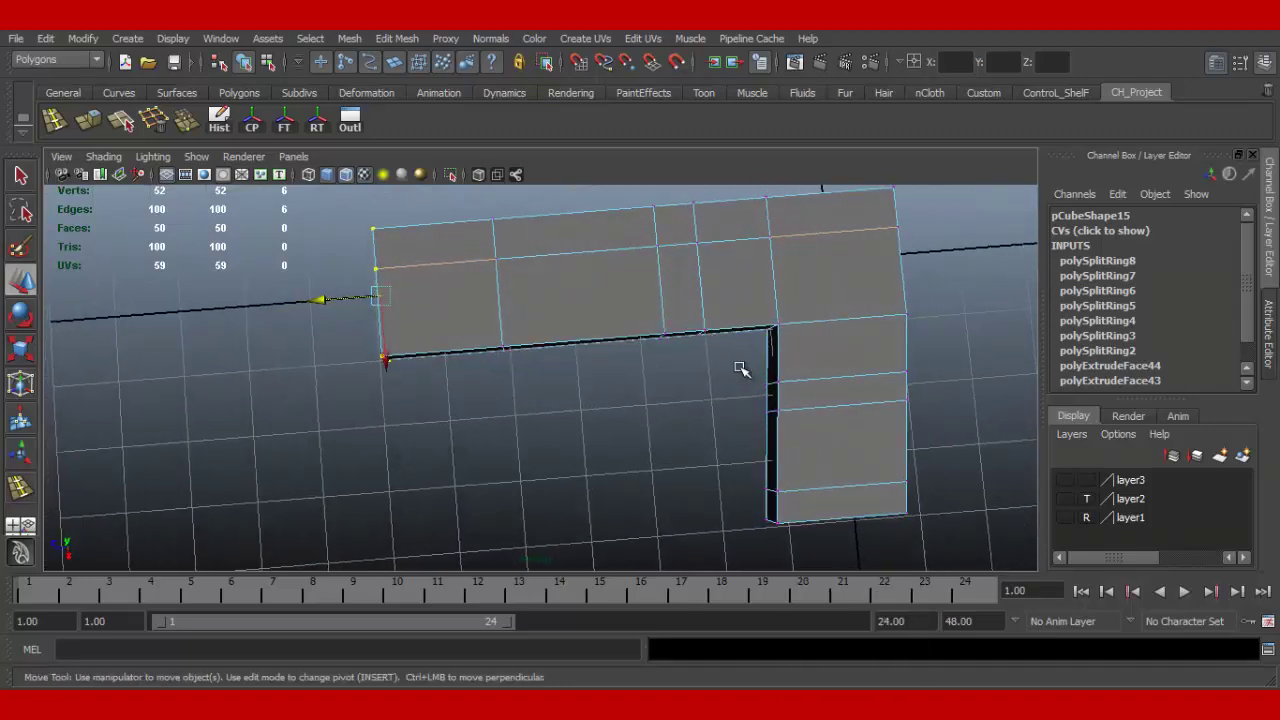
# Step: Scale the grip's middle edge loop inward to narrow the grip
pyautogui.moveTo(958, 475); pyautogui.dragTo(968, 452)
pyautogui.keyDown('alt'); pyautogui.moveTo(968, 452); pyautogui.dragTo(931, 449); pyautogui.keyUp('alt')
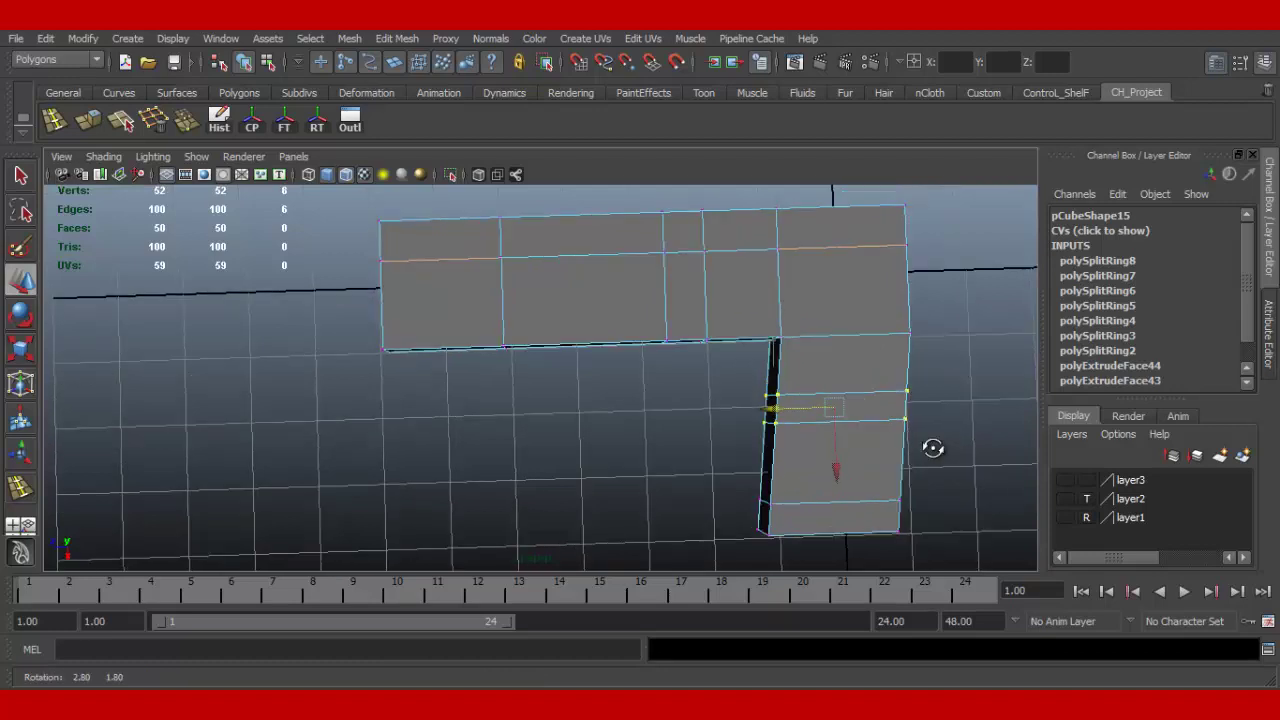
pyautogui.press('r')
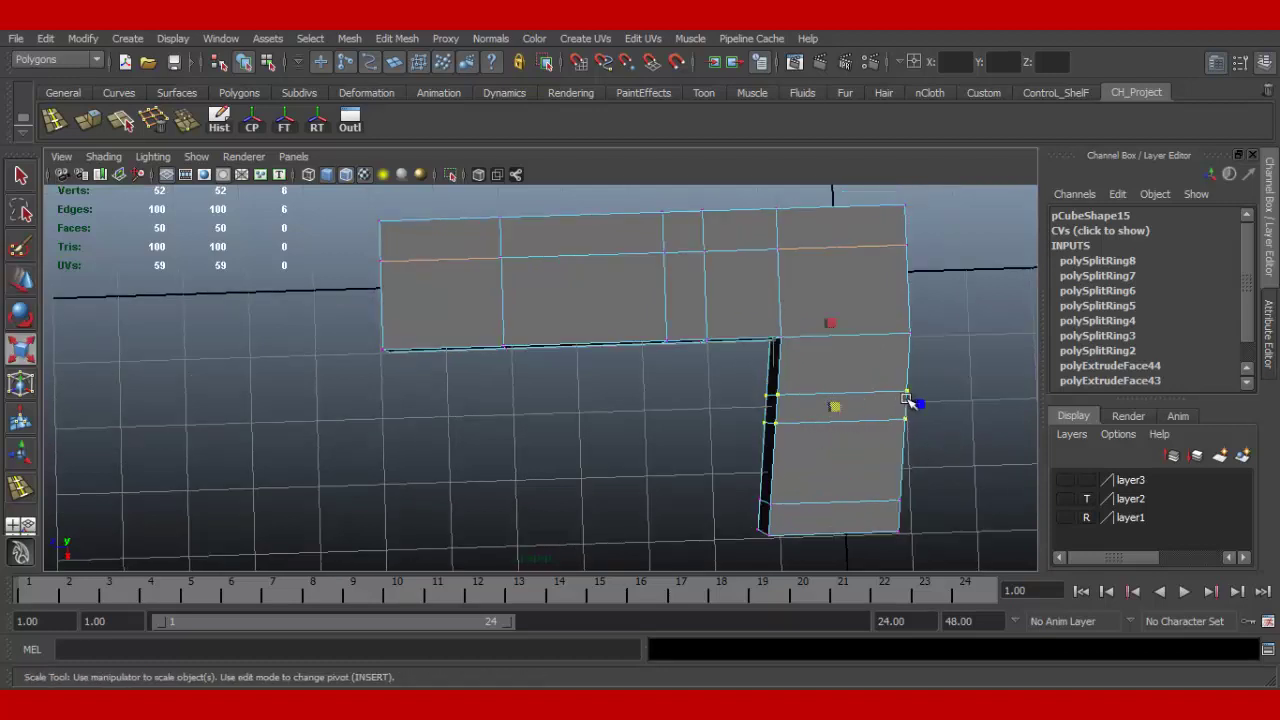
pyautogui.moveTo(921, 403)
pyautogui.mouseDown()
pyautogui.moveTo(843, 391)
pyautogui.moveTo(834, 360)
pyautogui.moveTo(763, 340)
pyautogui.mouseUp()
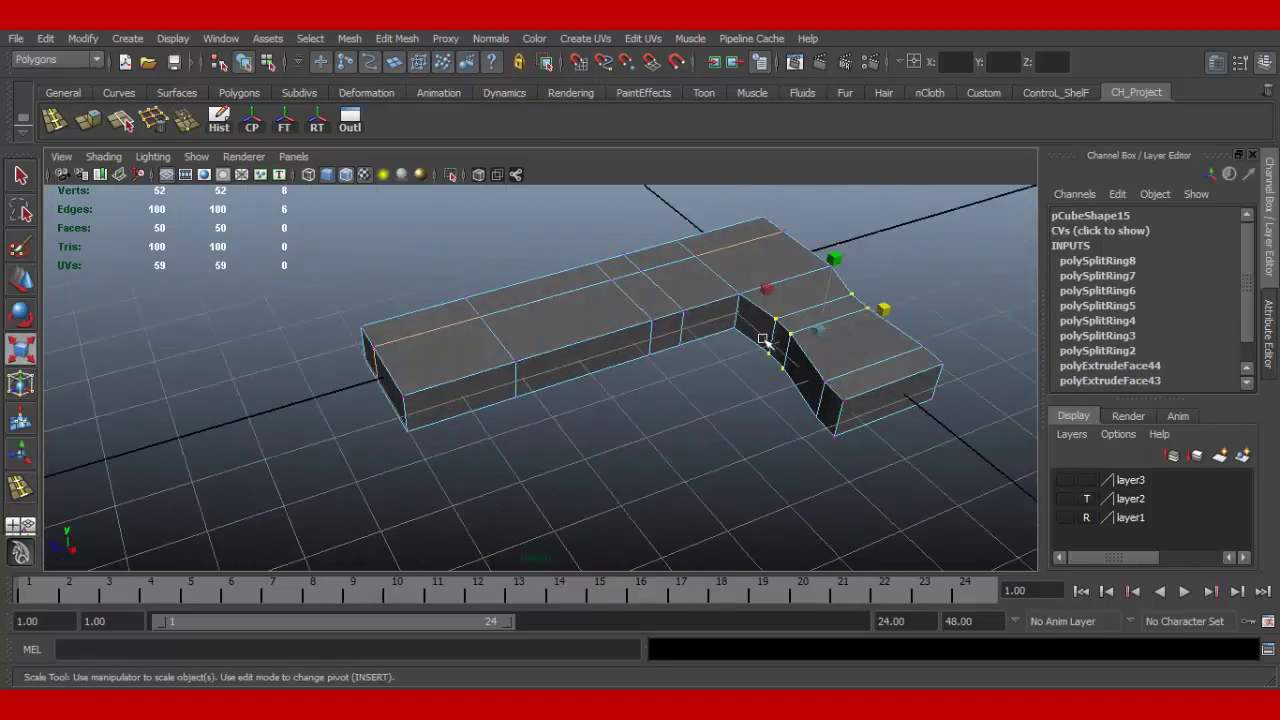
# Step: Select a face under the barrel and extrude it
pyautogui.moveTo(676, 330); pyautogui.dragTo(674, 368, button='right')
pyautogui.click(663, 331)
pyautogui.moveTo(663, 331)
pyautogui.keyDown('alt'); pyautogui.mouseDown()
pyautogui.moveTo(694, 380)
pyautogui.moveTo(700, 360)
pyautogui.moveTo(755, 414)
pyautogui.mouseUp(); pyautogui.keyUp('alt')
pyautogui.click(88, 120)
# Step: Extrude the under-barrel face twice more, pulling it back toward the grip
pyautogui.hotkey('ctrl', 'e')
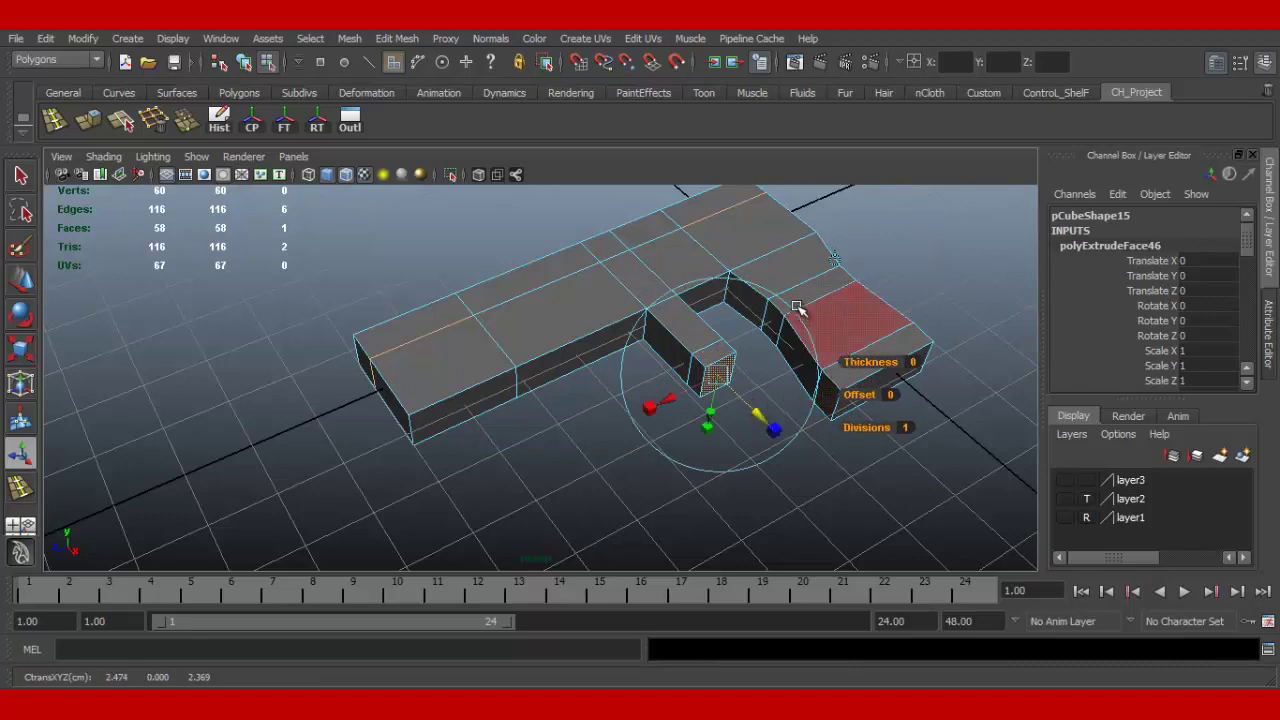
pyautogui.press('F8')
pyautogui.moveTo(766, 314)
pyautogui.keyDown('alt'); pyautogui.mouseDown()
pyautogui.moveTo(714, 351)
pyautogui.moveTo(680, 333)
pyautogui.mouseUp(); pyautogui.keyUp('alt')
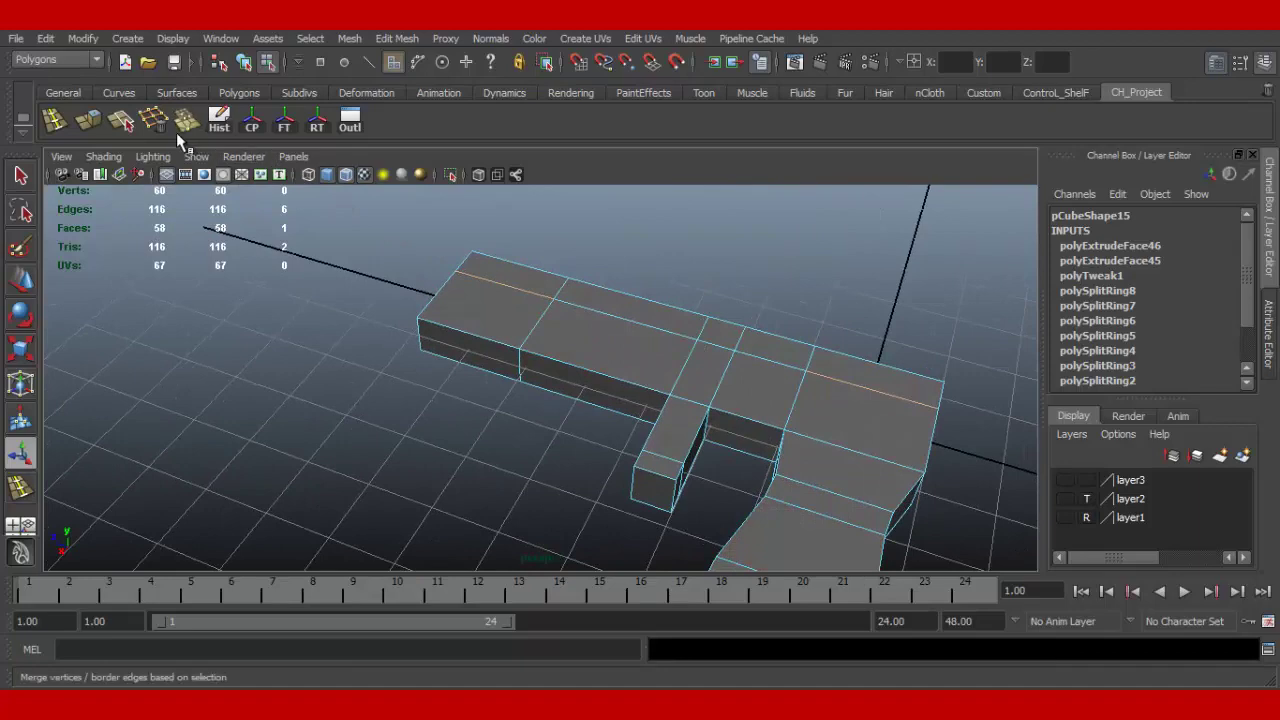
pyautogui.click(112, 128)
pyautogui.moveTo(680, 400)
pyautogui.keyDown('alt'); pyautogui.mouseDown()
pyautogui.moveTo(752, 432)
pyautogui.moveTo(697, 436)
pyautogui.moveTo(808, 517)
pyautogui.mouseUp(); pyautogui.keyUp('alt')
pyautogui.moveTo(762, 422)
pyautogui.mouseDown()
pyautogui.moveTo(760, 403)
pyautogui.moveTo(761, 415)
pyautogui.mouseUp()
# Step: Switch to vertex mode and select the vertices at the extrusion's end
pyautogui.keyDown('alt'); pyautogui.moveTo(838, 412); pyautogui.dragTo(822, 400); pyautogui.keyUp('alt')
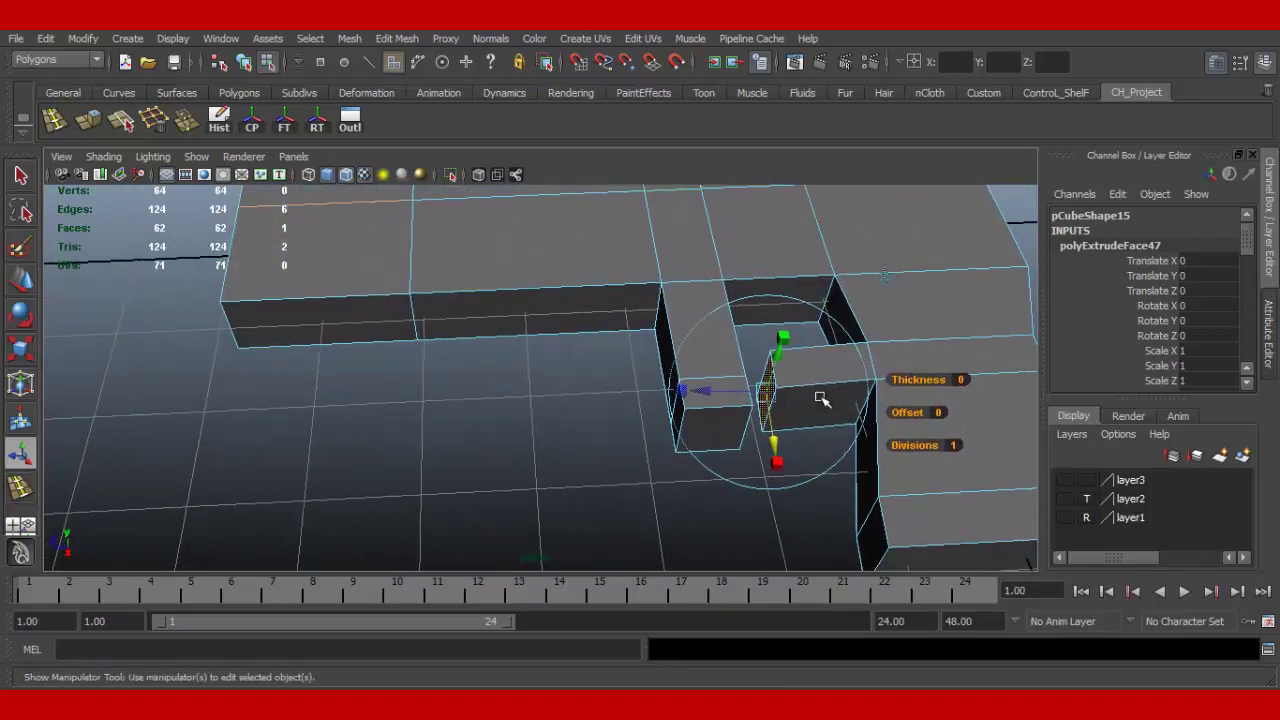
pyautogui.moveTo(678, 314); pyautogui.dragTo(627, 310, button='right')
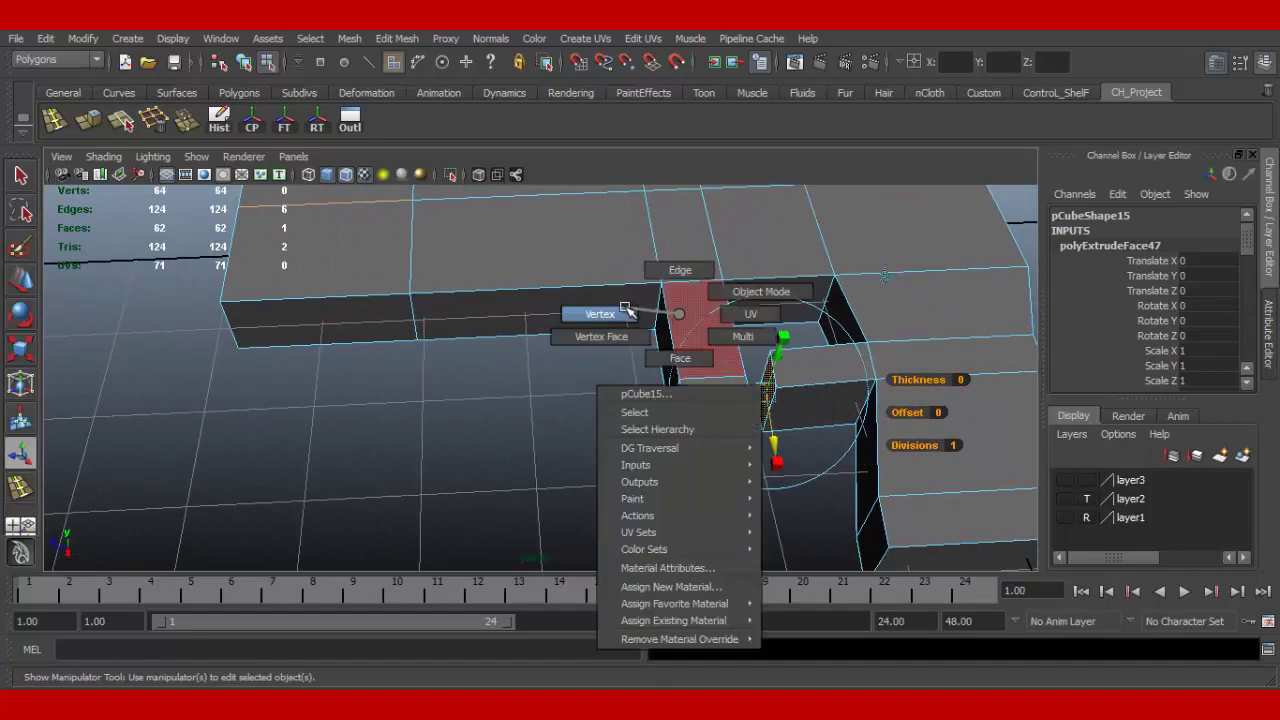
pyautogui.moveTo(627, 310)
pyautogui.keyDown('alt'); pyautogui.mouseDown()
pyautogui.moveTo(705, 517)
pyautogui.moveTo(695, 450)
pyautogui.mouseUp(); pyautogui.keyUp('alt')
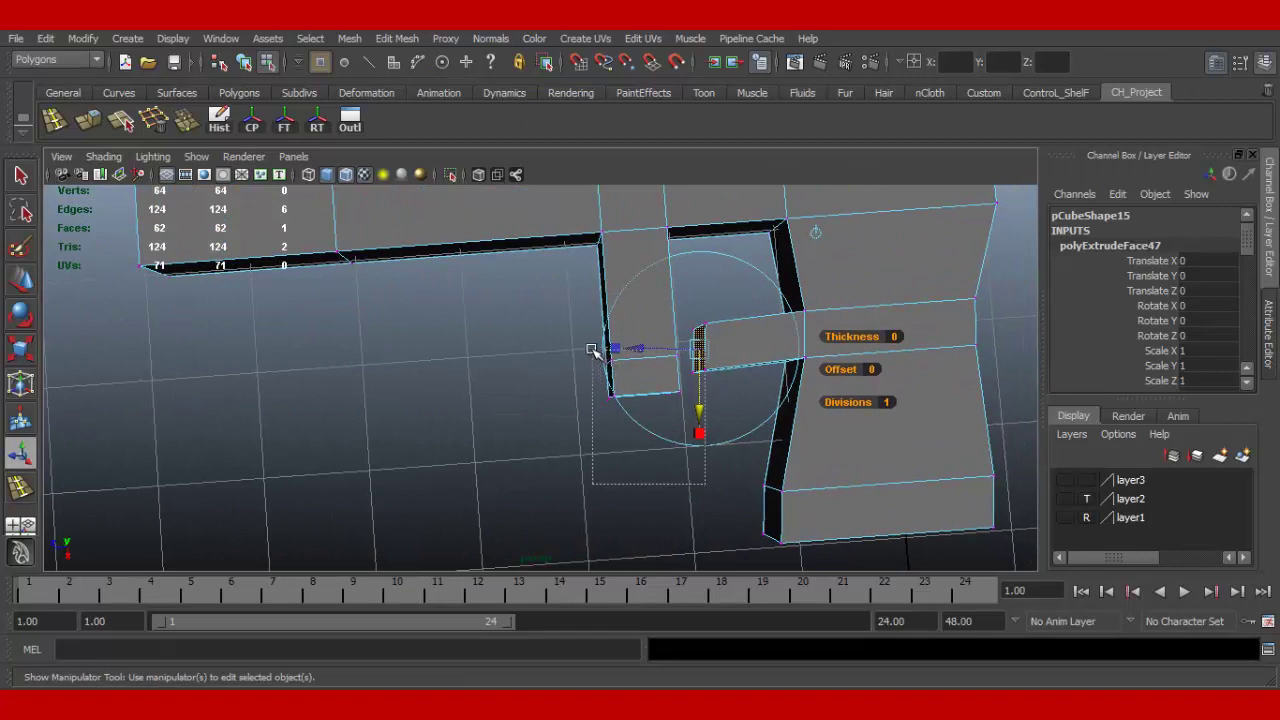
pyautogui.moveTo(600, 351); pyautogui.dragTo(628, 371)
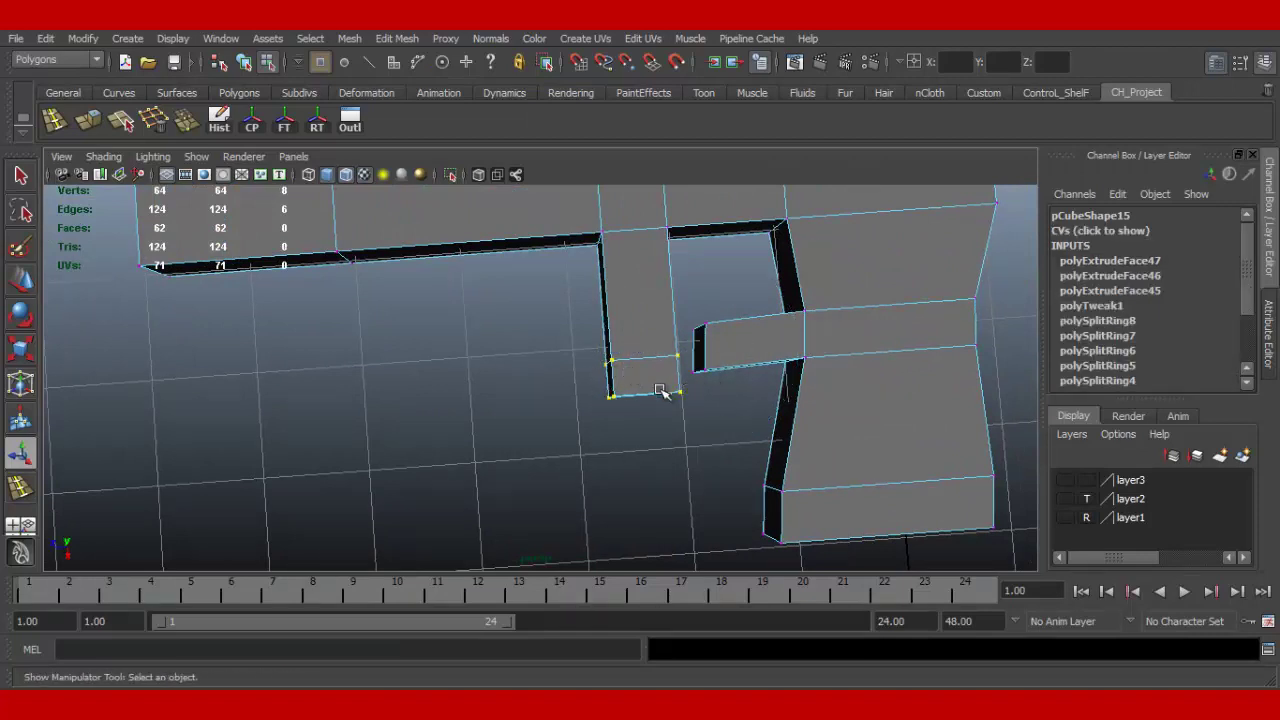
# Step: Move the selected end vertices upward
pyautogui.click(20, 280)
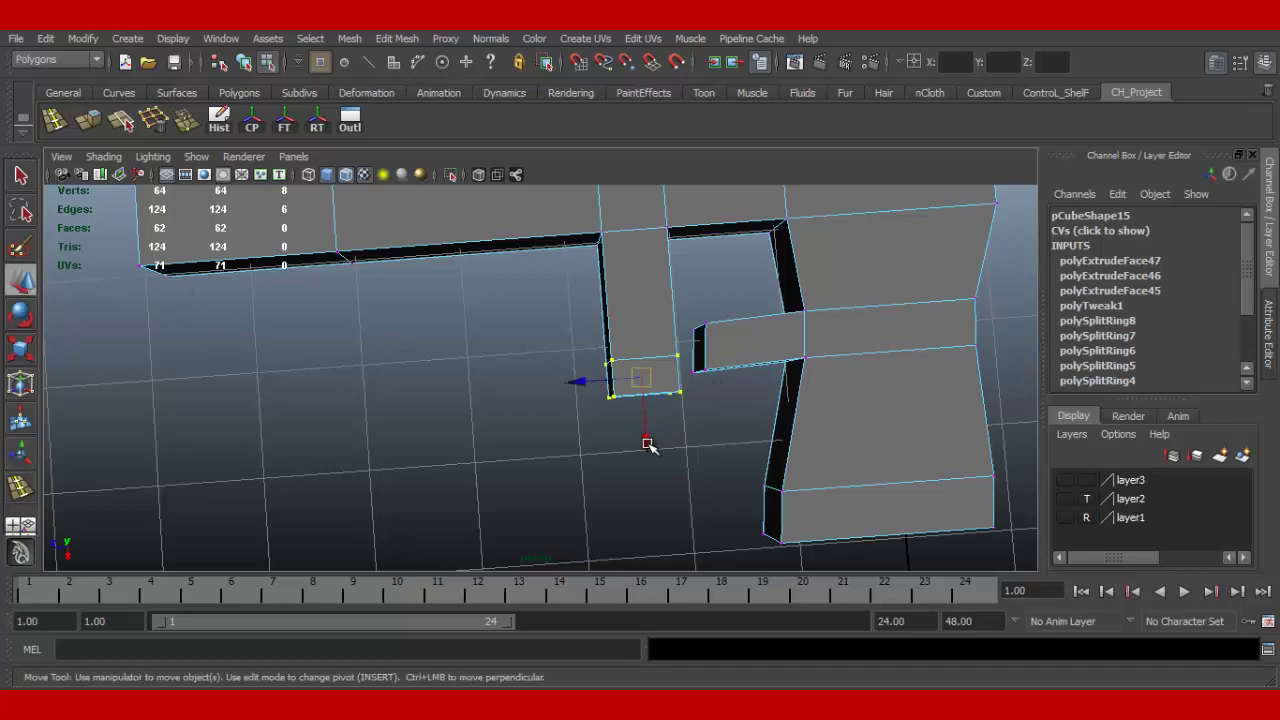
pyautogui.moveTo(648, 444); pyautogui.dragTo(645, 415)
pyautogui.keyDown('alt'); pyautogui.moveTo(645, 415); pyautogui.dragTo(820, 370, button='right'); pyautogui.keyUp('alt')
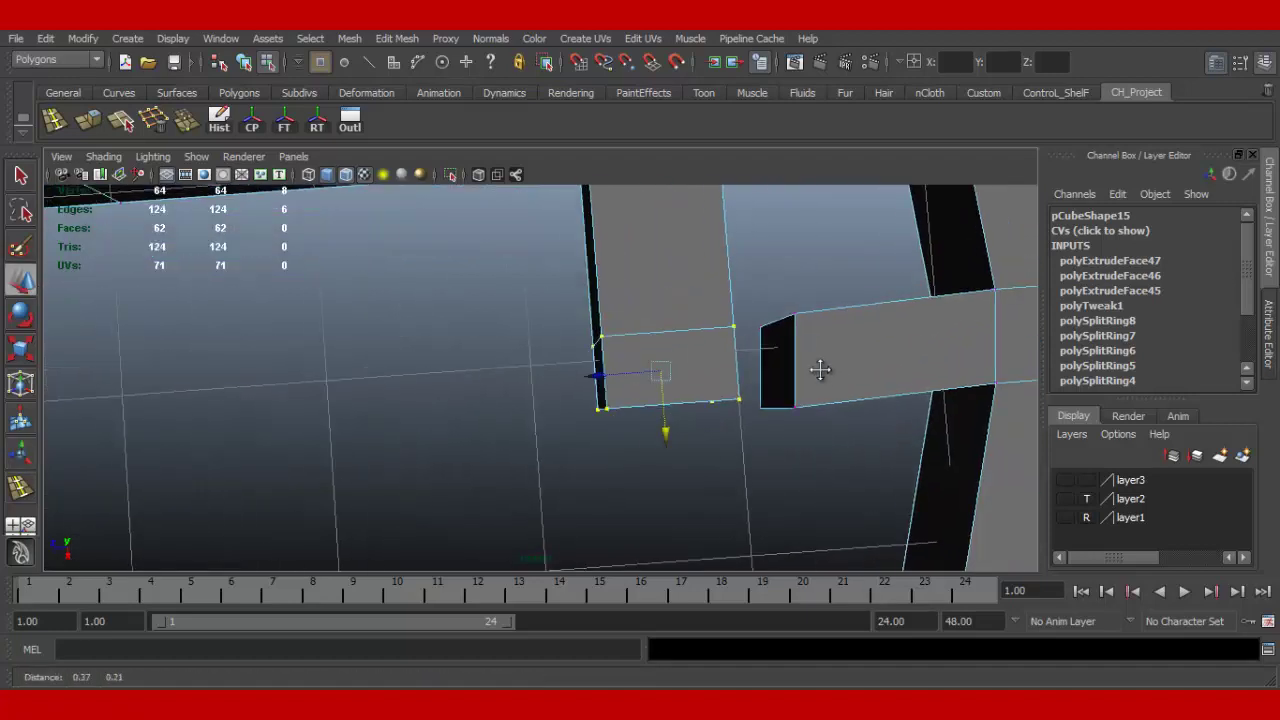
pyautogui.keyDown('alt'); pyautogui.moveTo(820, 370); pyautogui.dragTo(763, 371, button='middle'); pyautogui.keyUp('alt')
# Step: Delete the two facing end faces, leaving 60 faces, and return to Object Mode
pyautogui.moveTo(763, 371); pyautogui.dragTo(764, 412, button='right')
pyautogui.click(766, 372)
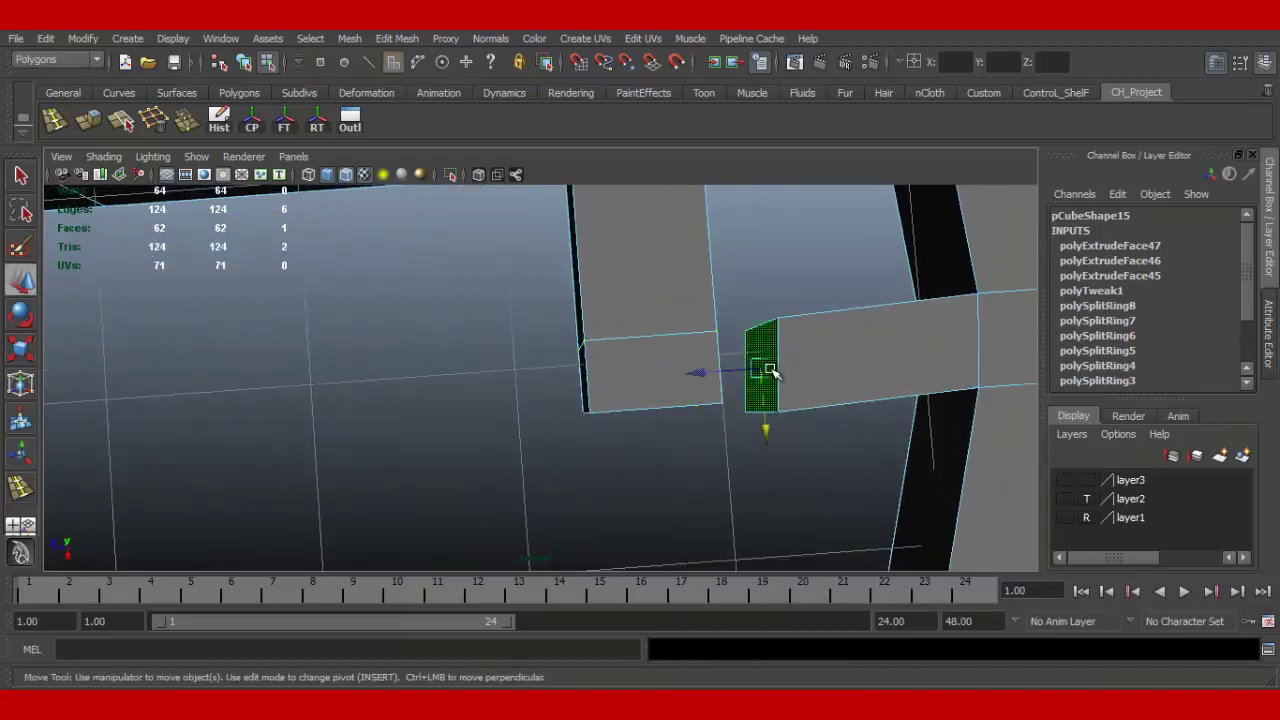
pyautogui.press('Delete')
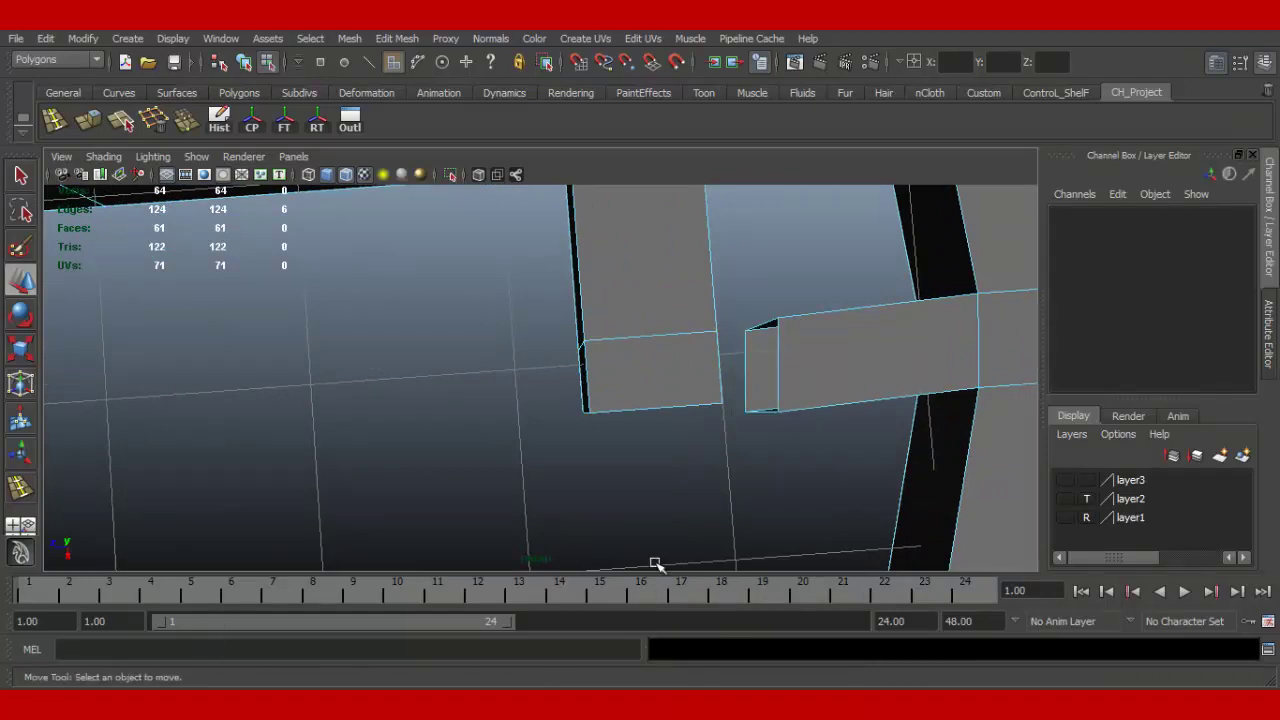
pyautogui.moveTo(651, 563)
pyautogui.keyDown('alt'); pyautogui.mouseDown()
pyautogui.moveTo(608, 414)
pyautogui.moveTo(529, 351)
pyautogui.mouseUp(); pyautogui.keyUp('alt')
pyautogui.click(640, 404)
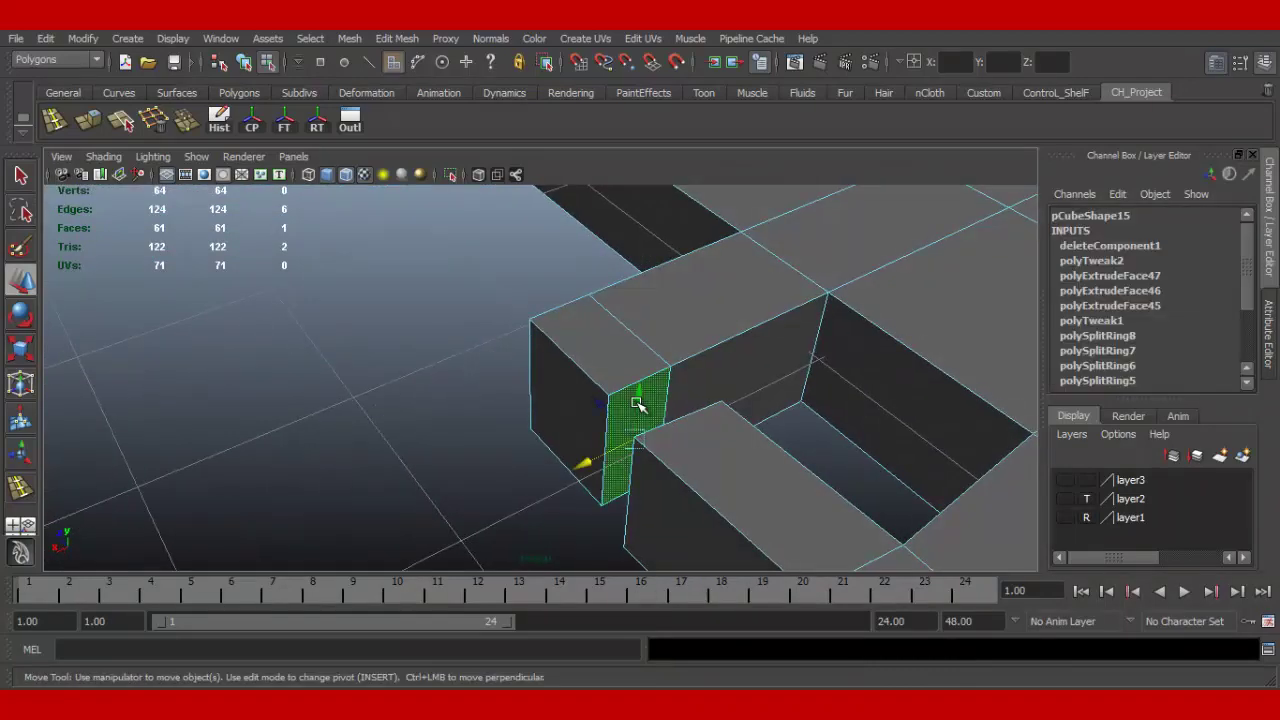
pyautogui.press('Delete')
pyautogui.moveTo(597, 480)
pyautogui.keyDown('alt'); pyautogui.mouseDown()
pyautogui.moveTo(688, 531)
pyautogui.moveTo(711, 503)
pyautogui.mouseUp(); pyautogui.keyUp('alt')
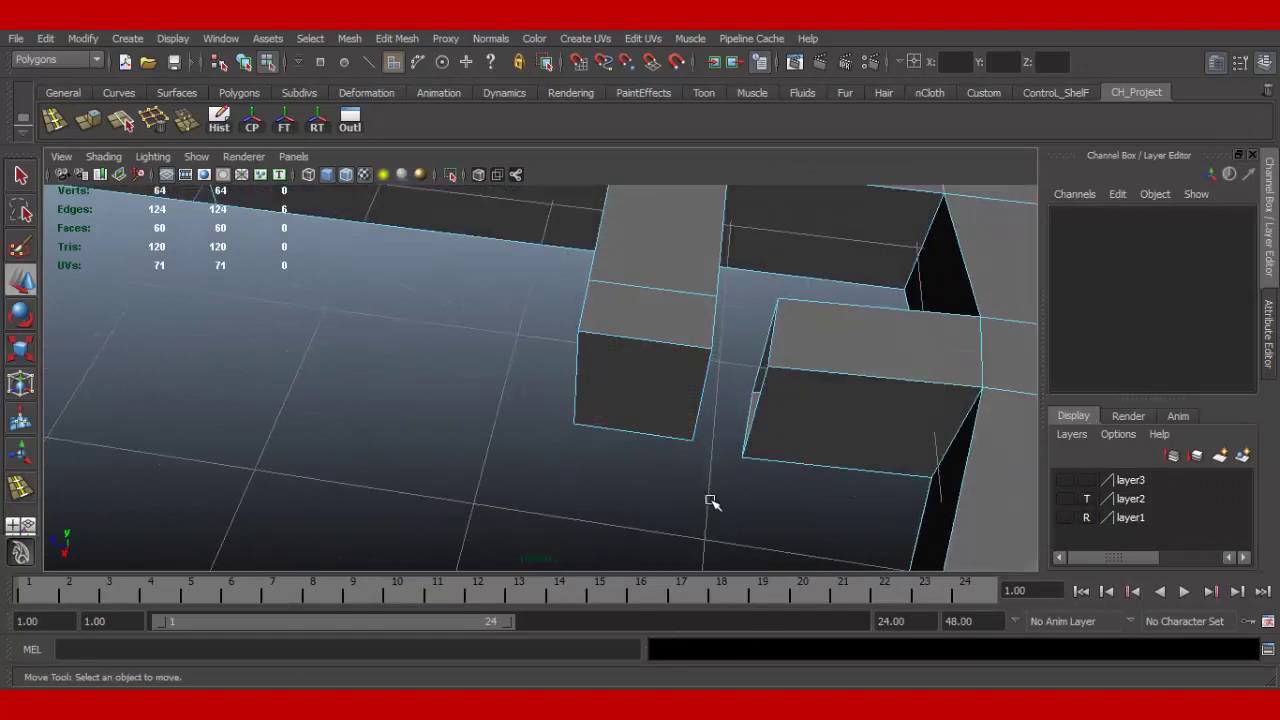
pyautogui.moveTo(781, 355)
pyautogui.mouseDown(button='right')
pyautogui.moveTo(733, 355)
pyautogui.moveTo(826, 334)
pyautogui.mouseUp(button='right')
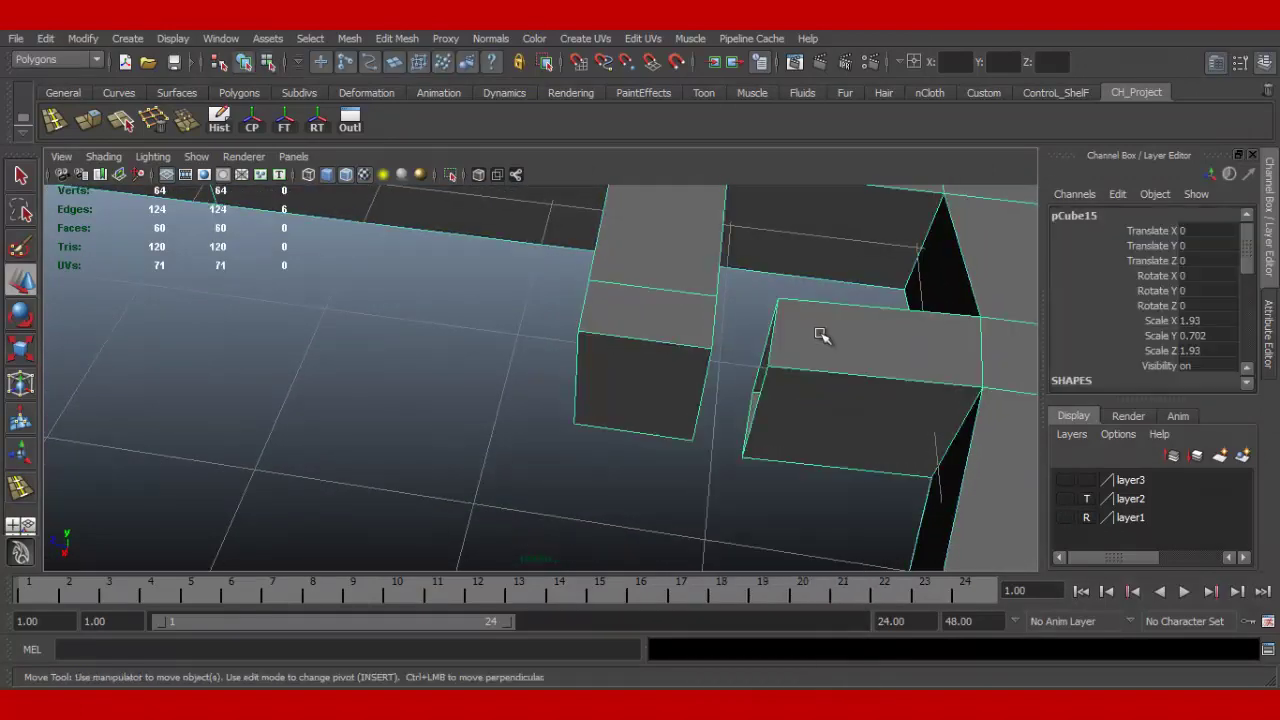
pyautogui.moveTo(826, 334)
pyautogui.keyDown('alt'); pyautogui.mouseDown()
pyautogui.moveTo(671, 388)
pyautogui.moveTo(634, 357)
pyautogui.moveTo(655, 344)
pyautogui.moveTo(671, 374)
pyautogui.moveTo(609, 363)
pyautogui.moveTo(608, 377)
pyautogui.moveTo(645, 378)
pyautogui.mouseUp(); pyautogui.keyUp('alt')
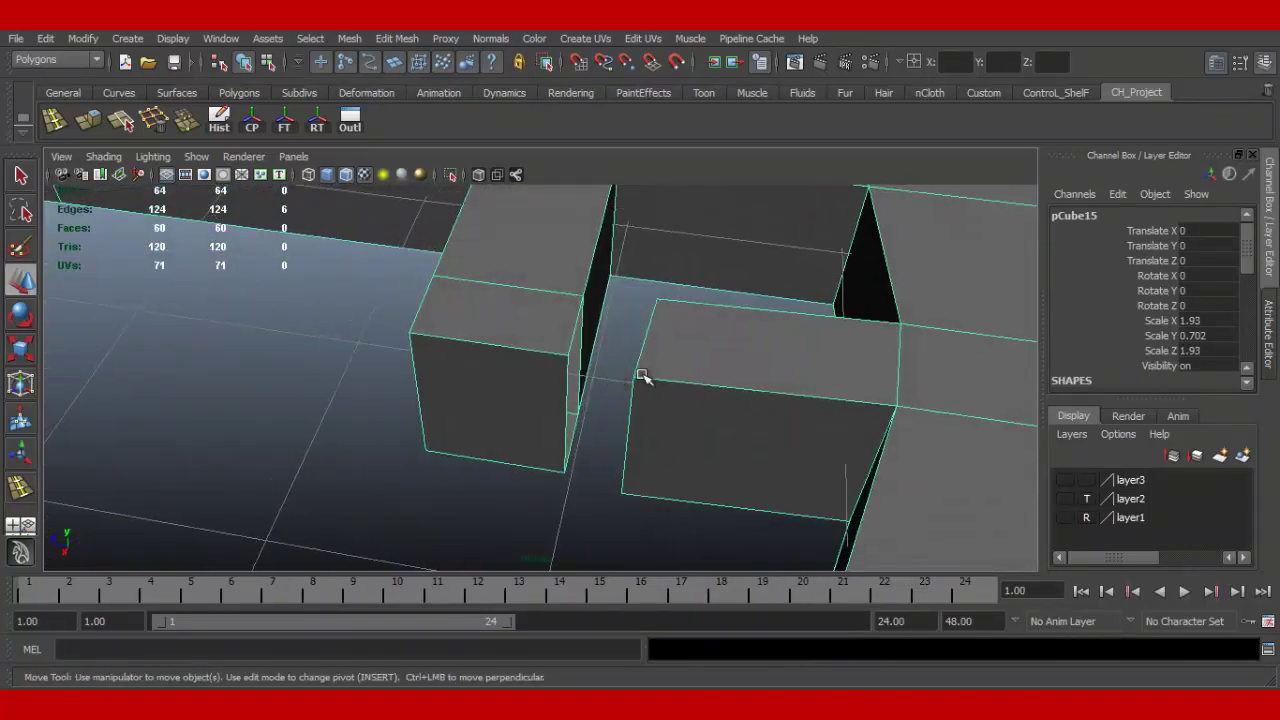
# Step: Append a polygon across the gap with the Append to Polygon Tool, then undo it
pyautogui.click(349, 39)
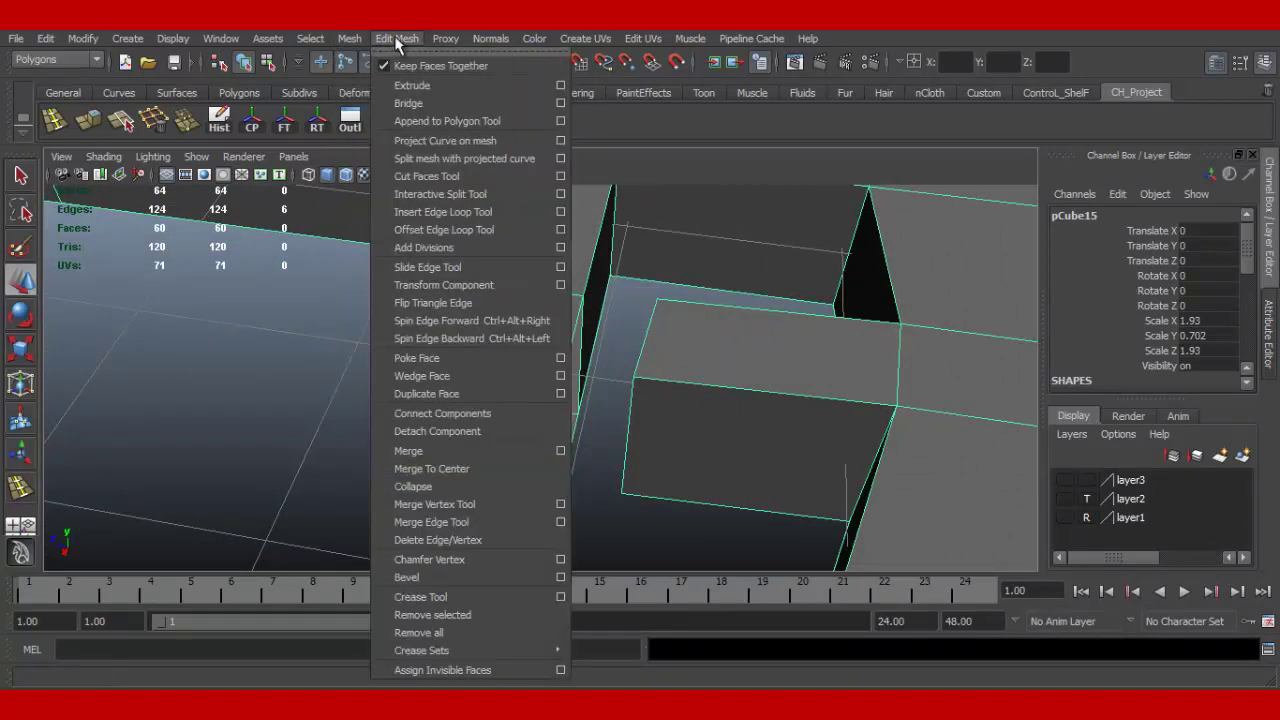
pyautogui.click(451, 121)
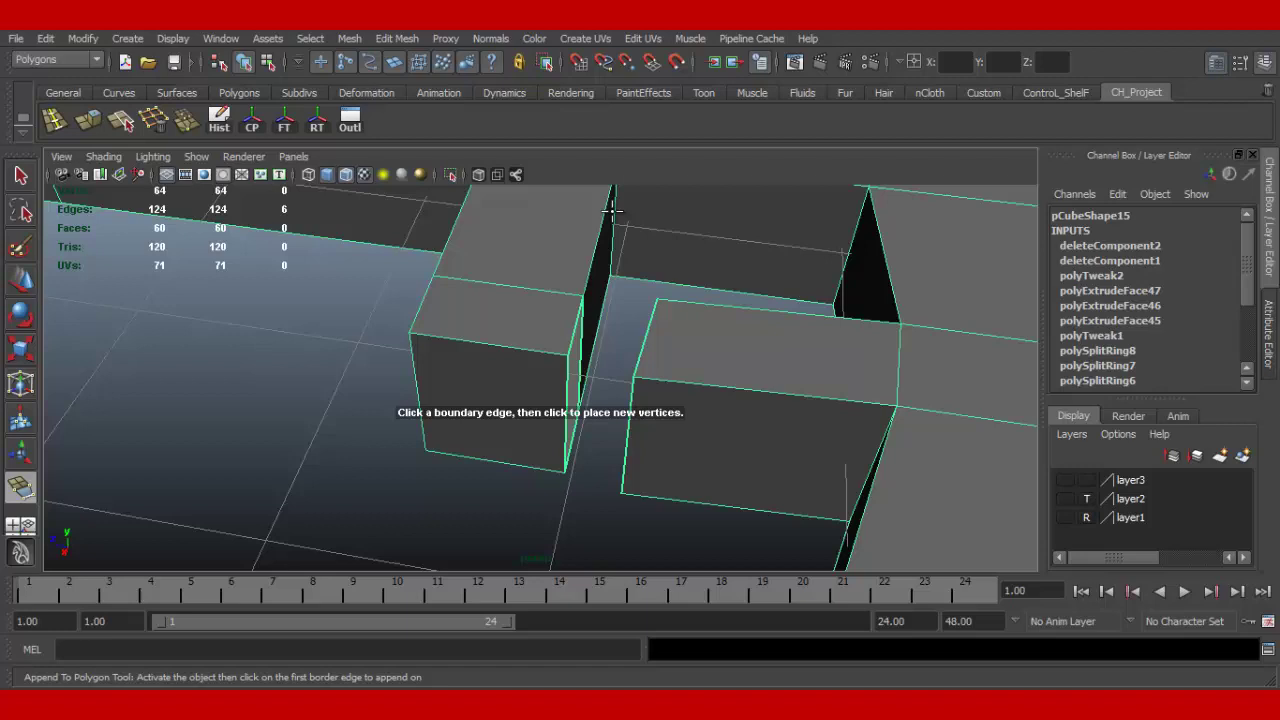
pyautogui.click(577, 330)
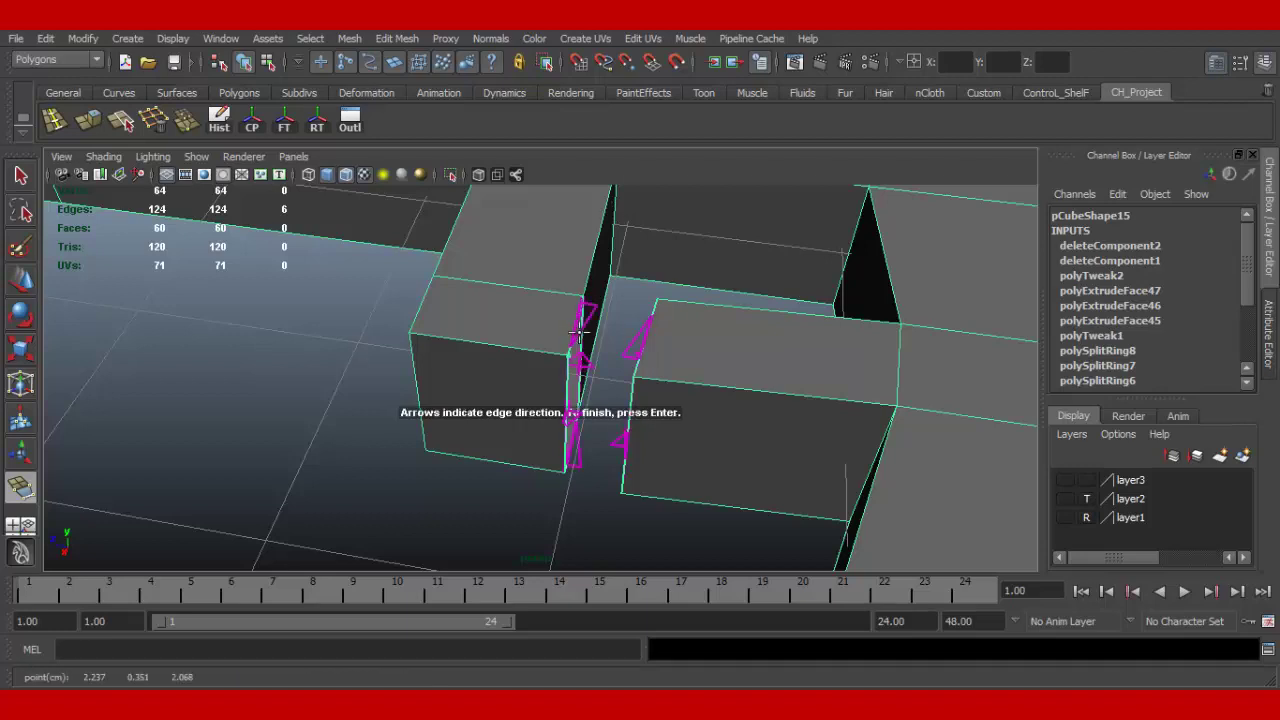
pyautogui.click(641, 340)
pyautogui.moveTo(677, 423)
pyautogui.keyDown('alt'); pyautogui.mouseDown()
pyautogui.moveTo(686, 386)
pyautogui.moveTo(667, 385)
pyautogui.mouseUp(); pyautogui.keyUp('alt')
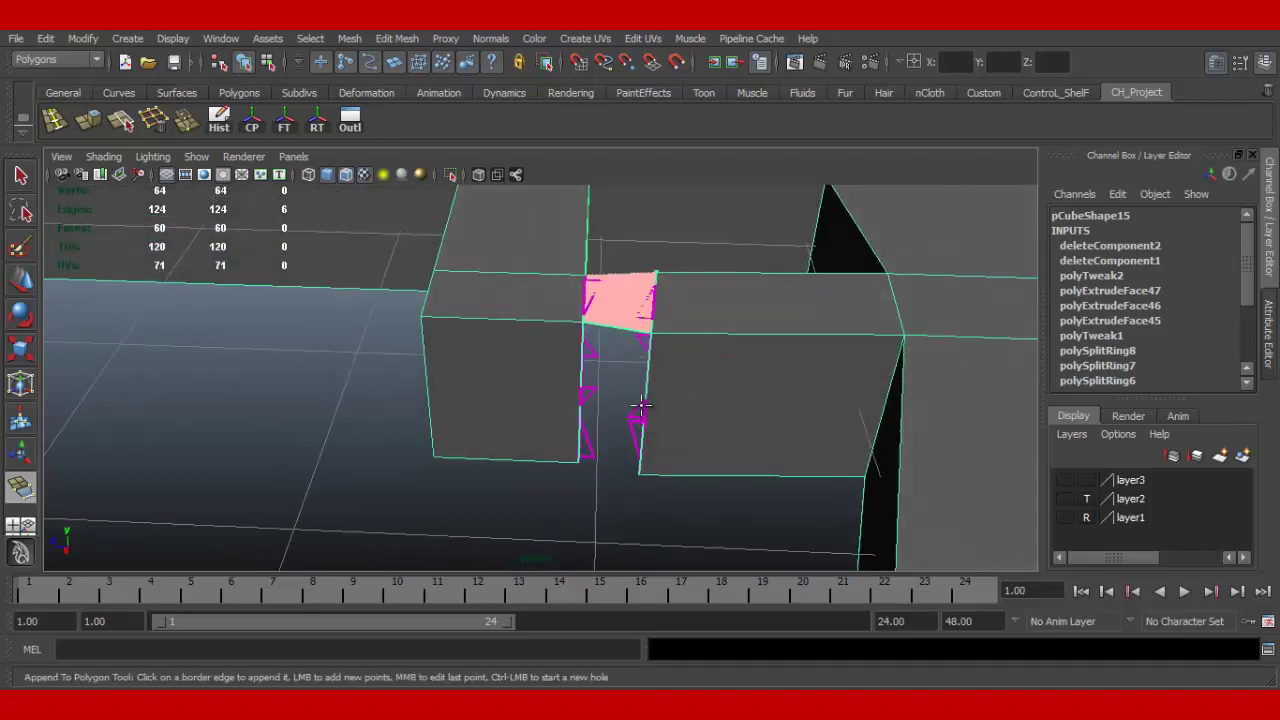
pyautogui.click(639, 406)
pyautogui.press('Return')
pyautogui.moveTo(580, 401)
pyautogui.keyDown('alt'); pyautogui.mouseDown()
pyautogui.moveTo(640, 428)
pyautogui.moveTo(650, 420)
pyautogui.mouseUp(); pyautogui.keyUp('alt')
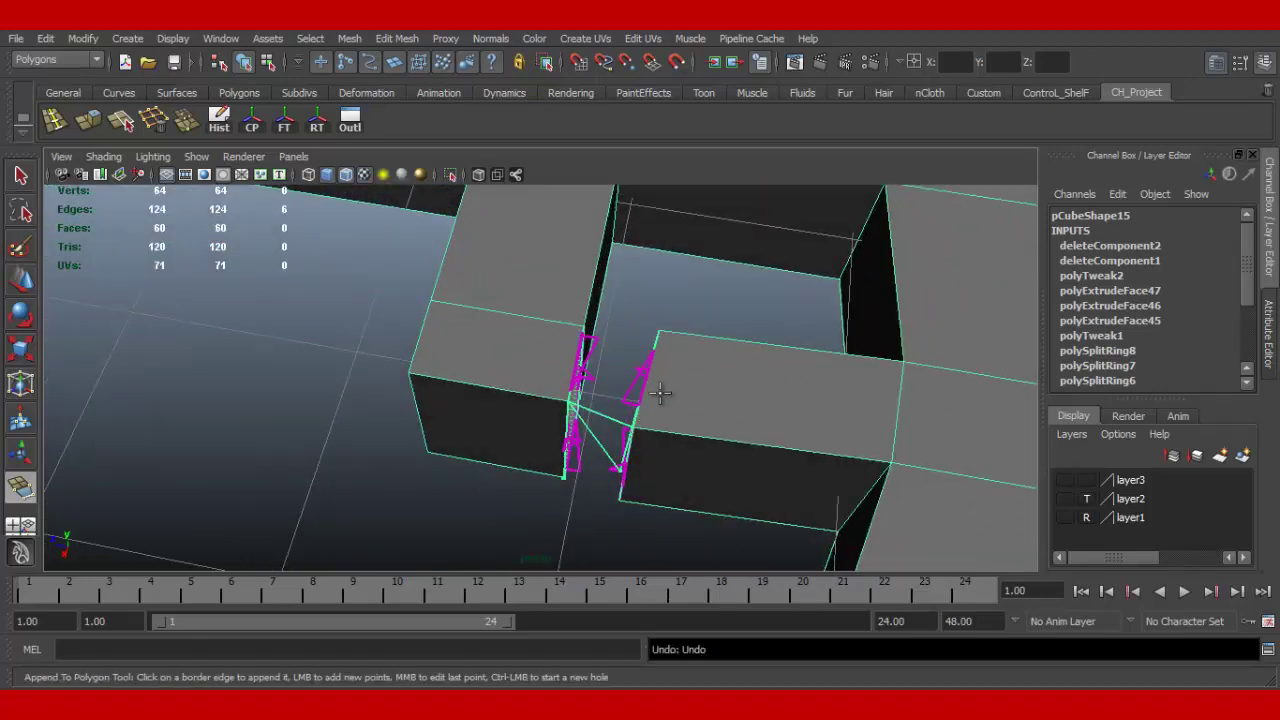
pyautogui.press('w')
pyautogui.hotkey('ctrl', 'z')
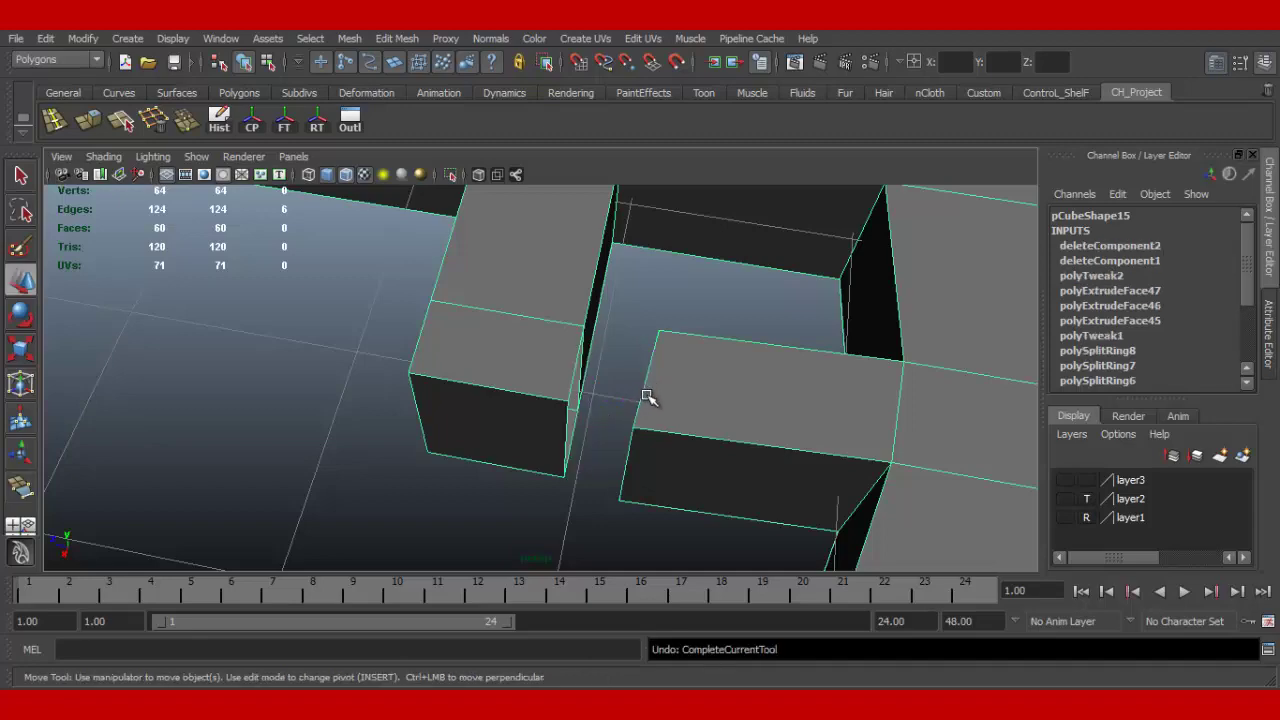
# Step: Redo the append between the two border edges, bridging the gap for 61 faces
pyautogui.moveTo(666, 400)
pyautogui.keyDown('alt'); pyautogui.mouseDown()
pyautogui.moveTo(774, 377)
pyautogui.moveTo(668, 362)
pyautogui.moveTo(651, 403)
pyautogui.mouseUp(); pyautogui.keyUp('alt')
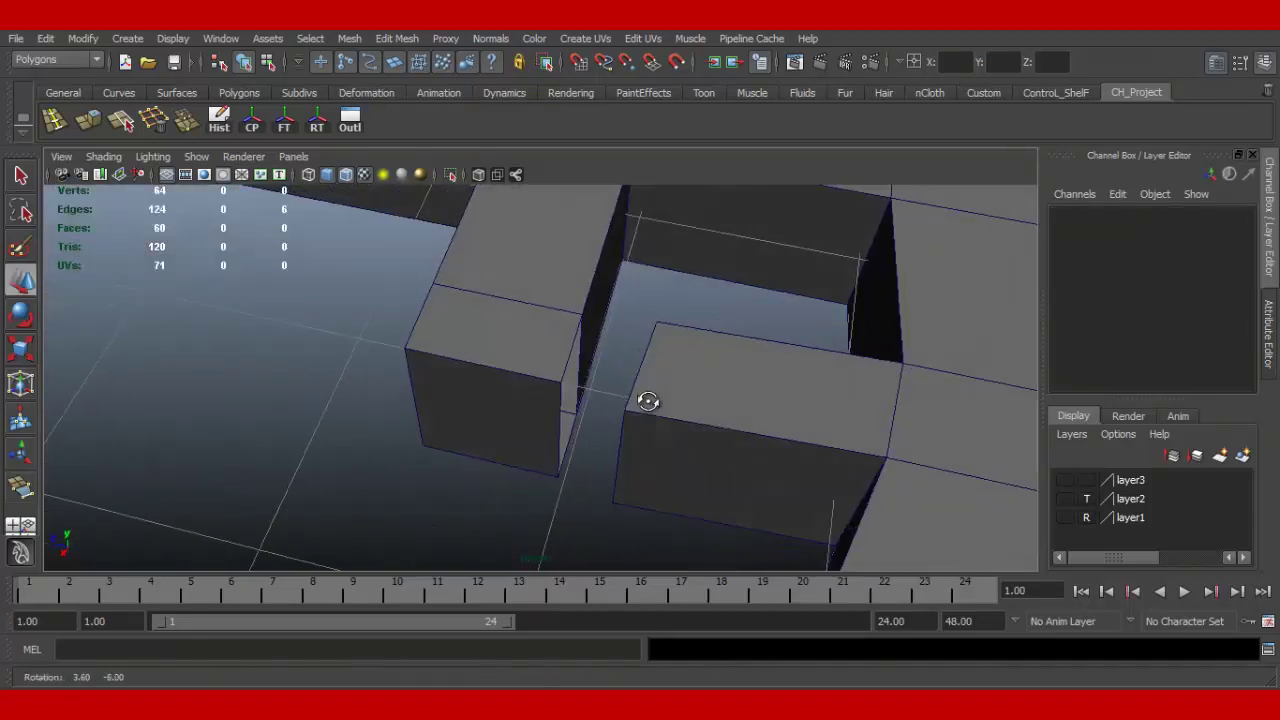
pyautogui.click(671, 389)
pyautogui.press('g')
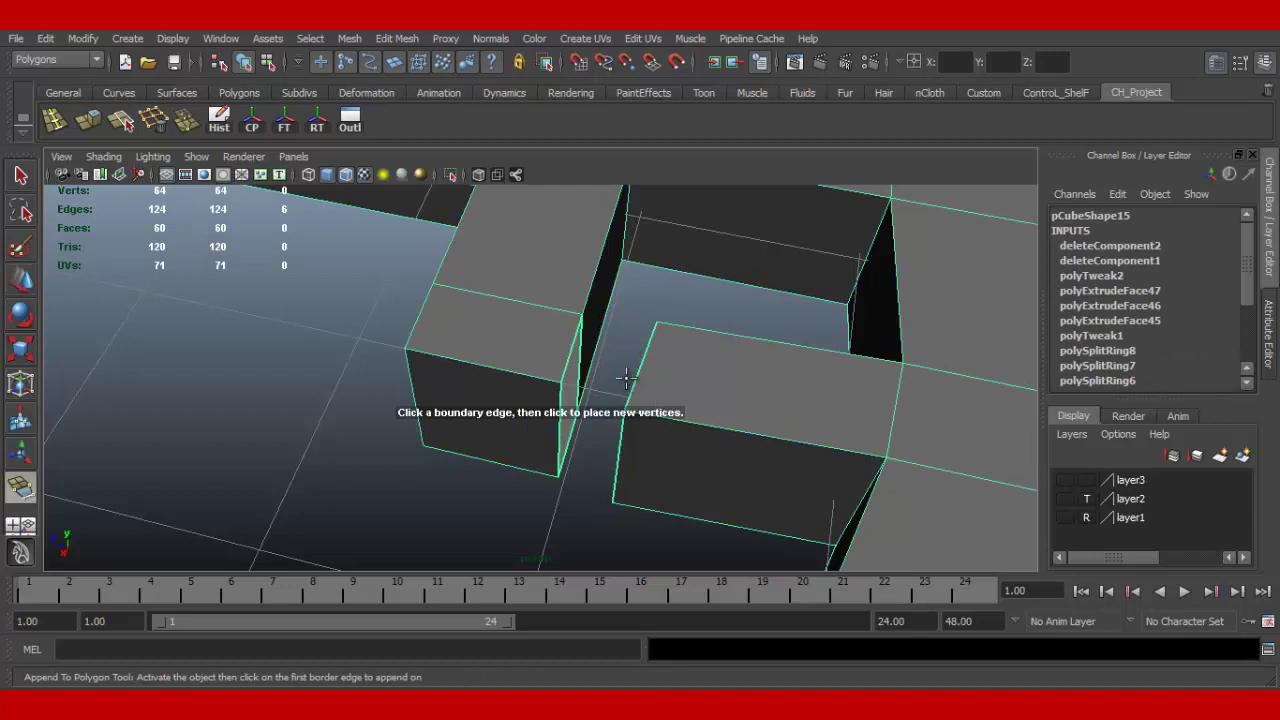
pyautogui.click(579, 372)
pyautogui.moveTo(571, 358)
pyautogui.keyDown('alt'); pyautogui.mouseDown()
pyautogui.moveTo(503, 354)
pyautogui.moveTo(533, 342)
pyautogui.mouseUp(); pyautogui.keyUp('alt')
pyautogui.click(533, 341)
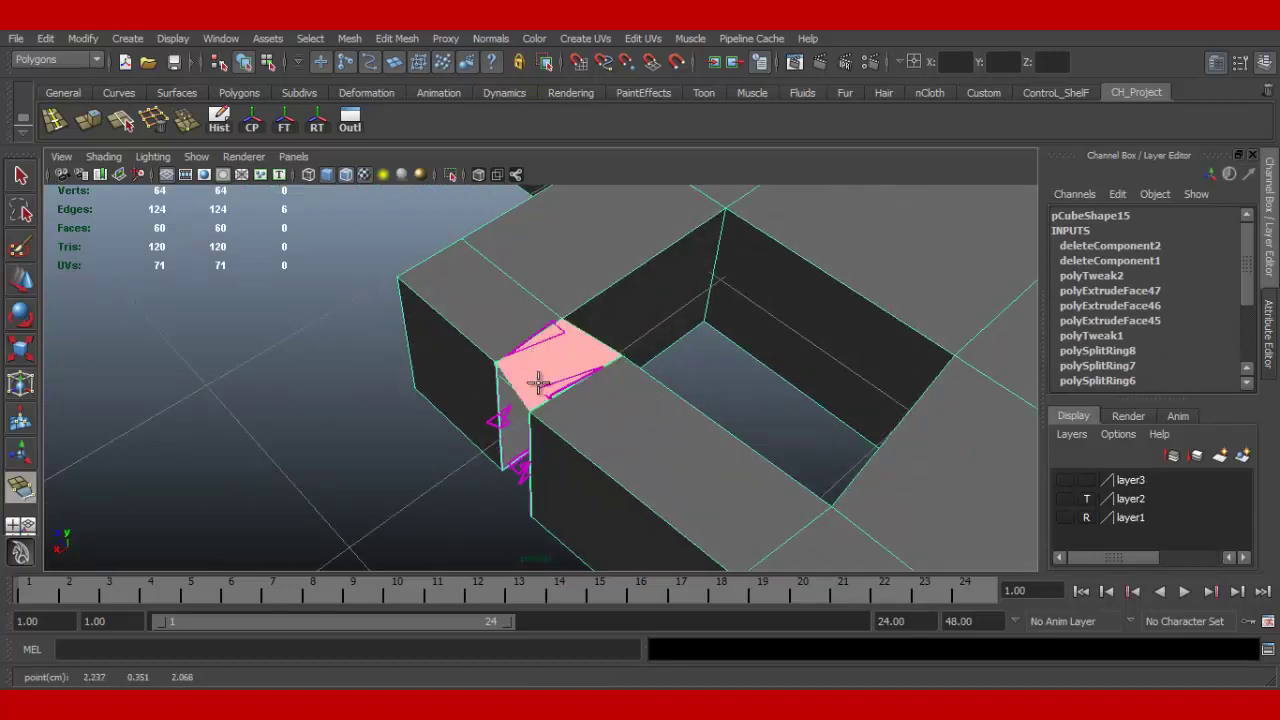
pyautogui.press('Return')
pyautogui.moveTo(551, 409)
pyautogui.keyDown('alt'); pyautogui.mouseDown()
pyautogui.moveTo(543, 486)
pyautogui.moveTo(600, 400)
pyautogui.moveTo(557, 425)
pyautogui.mouseUp(); pyautogui.keyUp('alt')
# Step: Try appending a face across the narrow slot, then undo it
pyautogui.press('g')
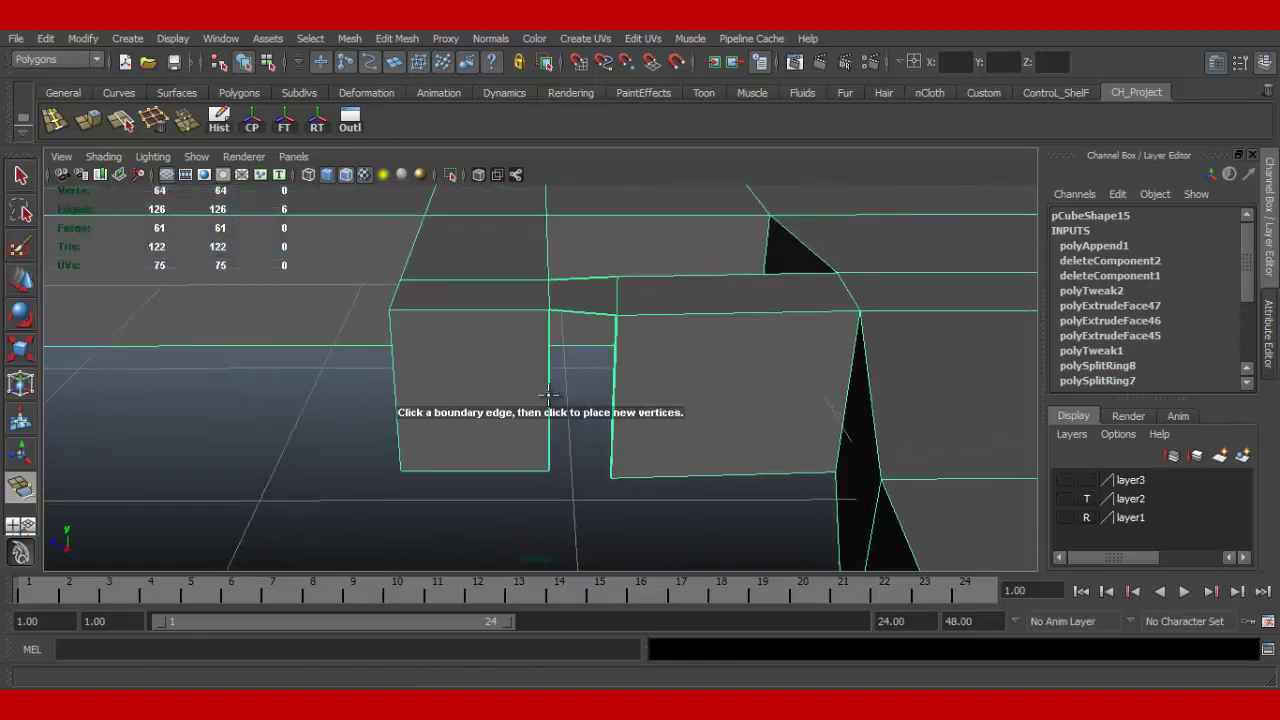
pyautogui.click(610, 390)
pyautogui.keyDown('alt'); pyautogui.moveTo(640, 410); pyautogui.dragTo(568, 413); pyautogui.keyUp('alt')
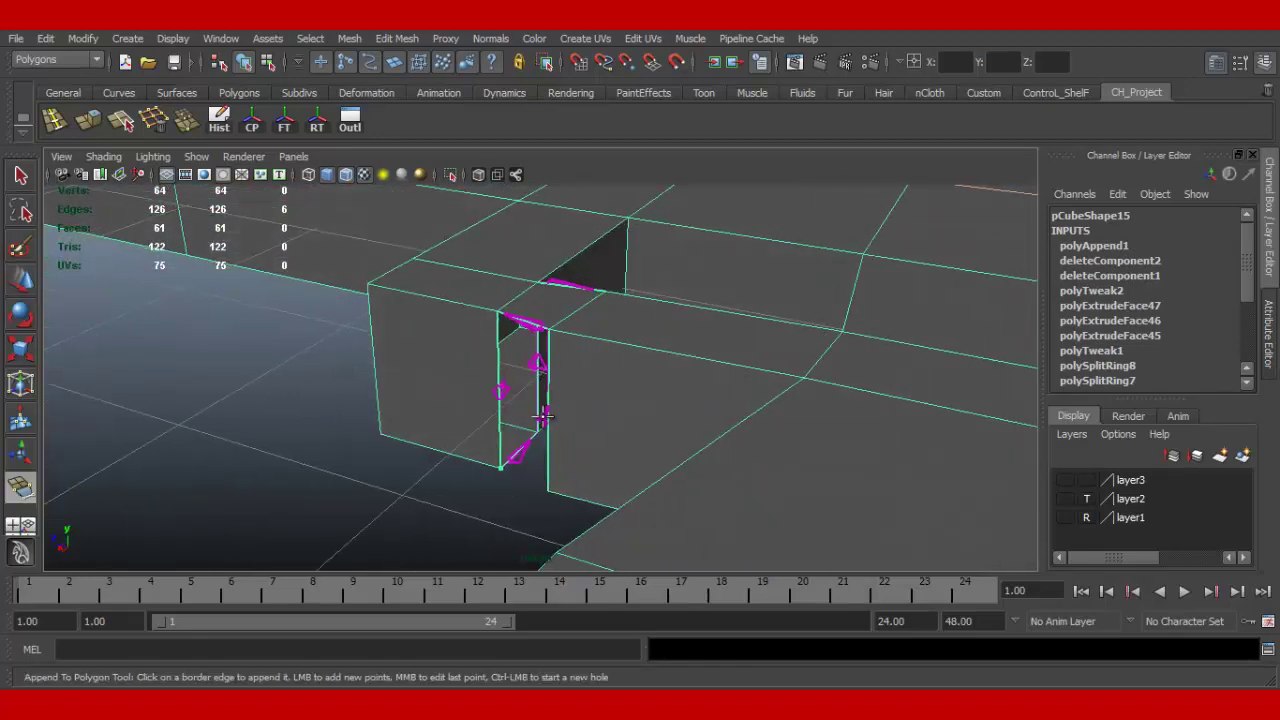
pyautogui.click(540, 335)
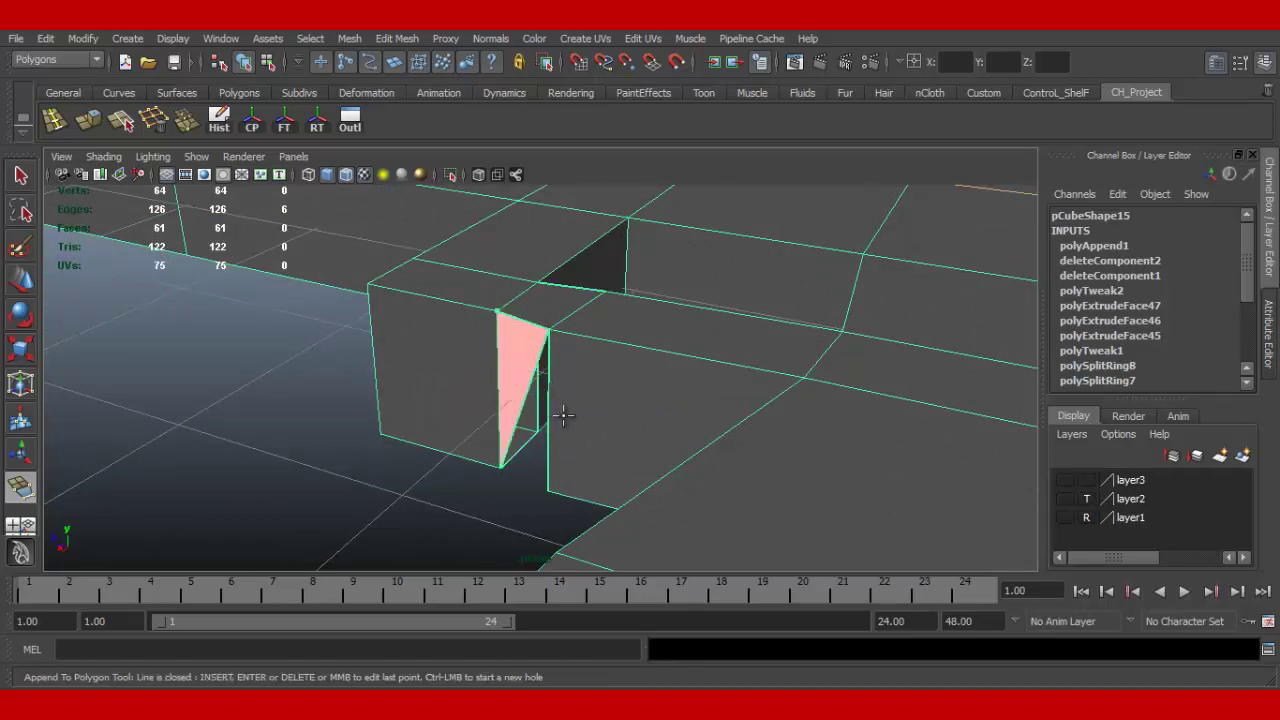
pyautogui.press('Return')
pyautogui.hotkey('ctrl', 'z')
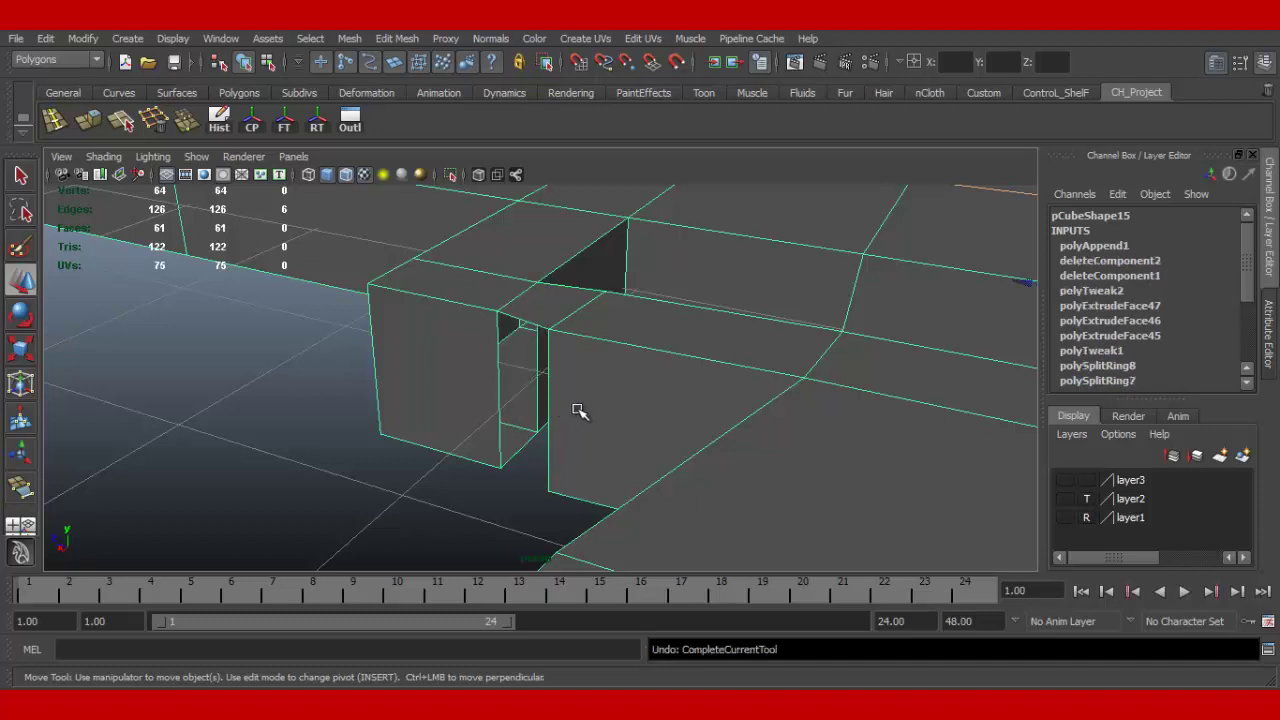
pyautogui.press('w')
pyautogui.keyDown('alt'); pyautogui.moveTo(574, 417); pyautogui.dragTo(610, 420); pyautogui.keyUp('alt')
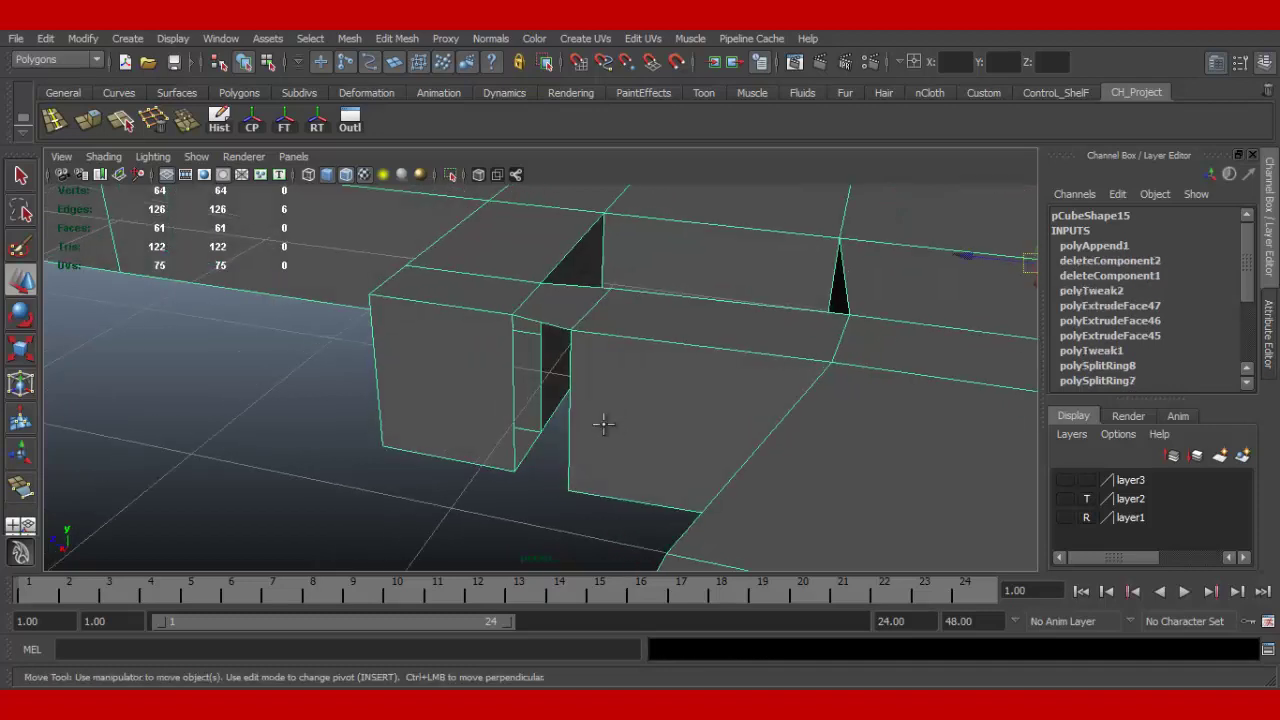
# Step: Append a polygon between the hole's left and right edges to fill it
pyautogui.press('y')
pyautogui.click(515, 395)
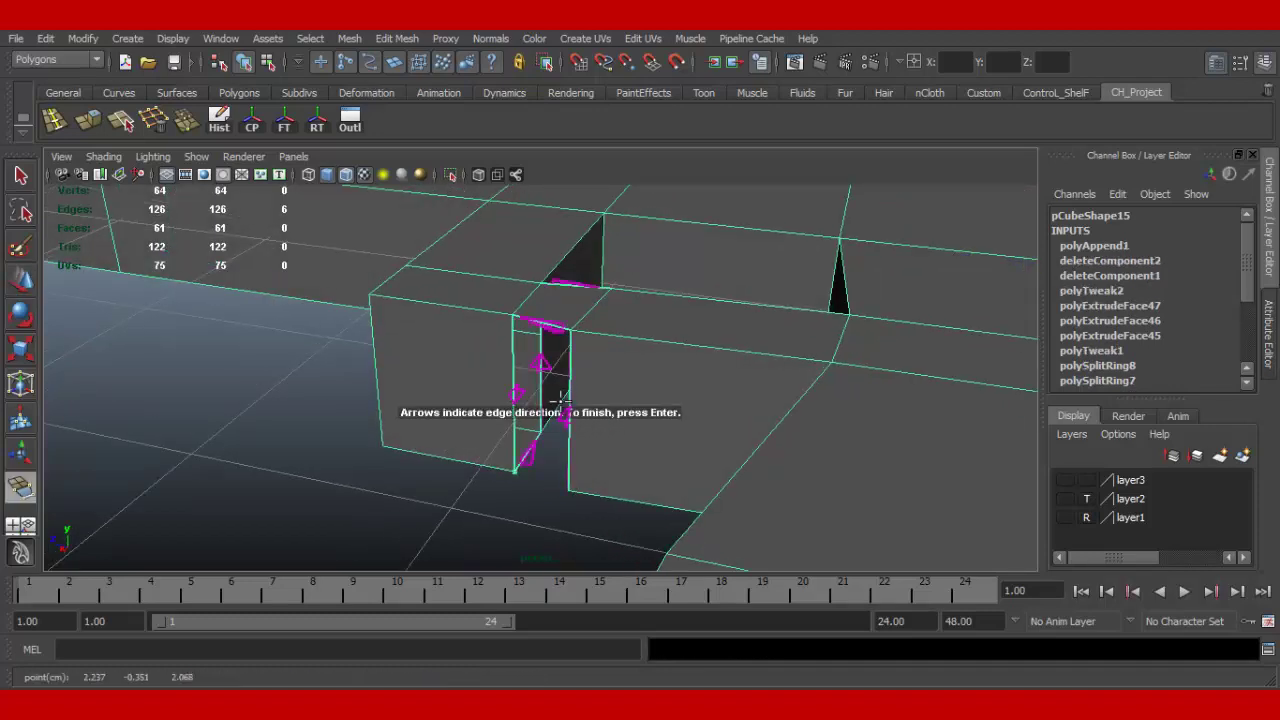
pyautogui.click(569, 419)
pyautogui.moveTo(607, 433)
pyautogui.keyDown('alt'); pyautogui.mouseDown()
pyautogui.moveTo(640, 414)
pyautogui.moveTo(632, 275)
pyautogui.moveTo(622, 288)
pyautogui.mouseUp(); pyautogui.keyUp('alt')
pyautogui.press('Return')
# Step: Append polygons over the last gaps, bringing the pistol mesh to 64 faces
pyautogui.press('y')
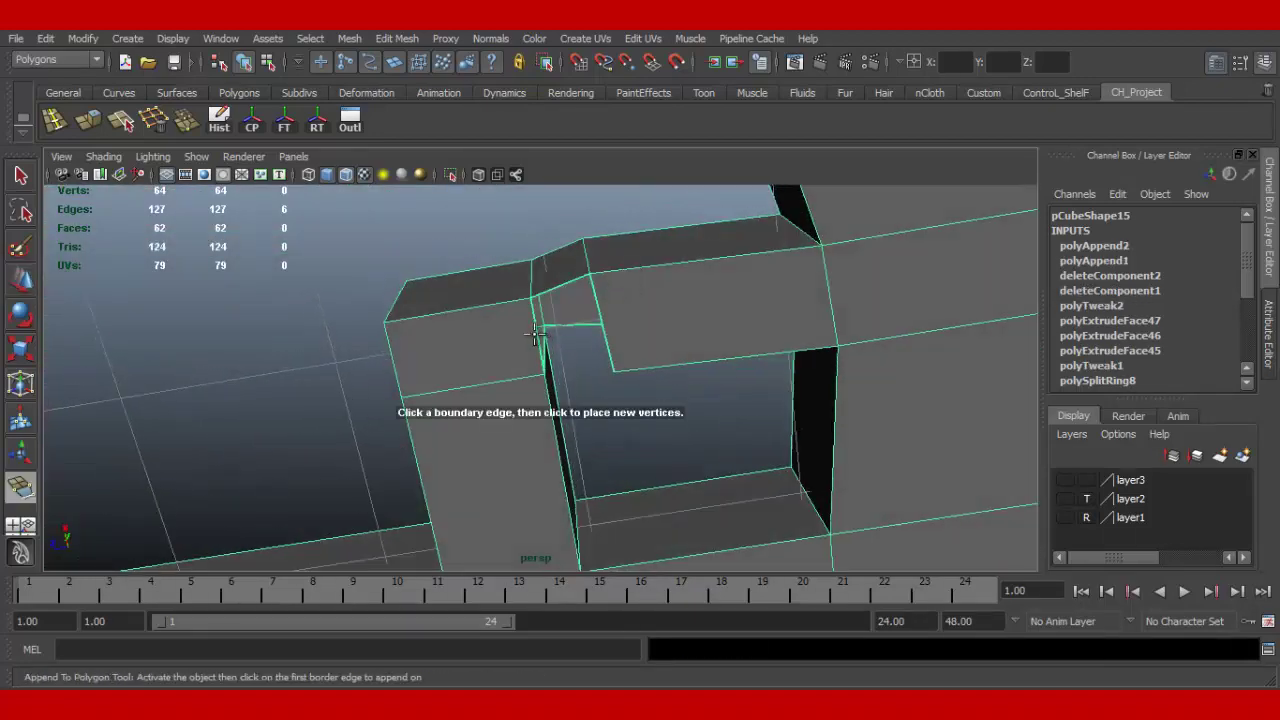
pyautogui.click(537, 336)
pyautogui.press('Return')
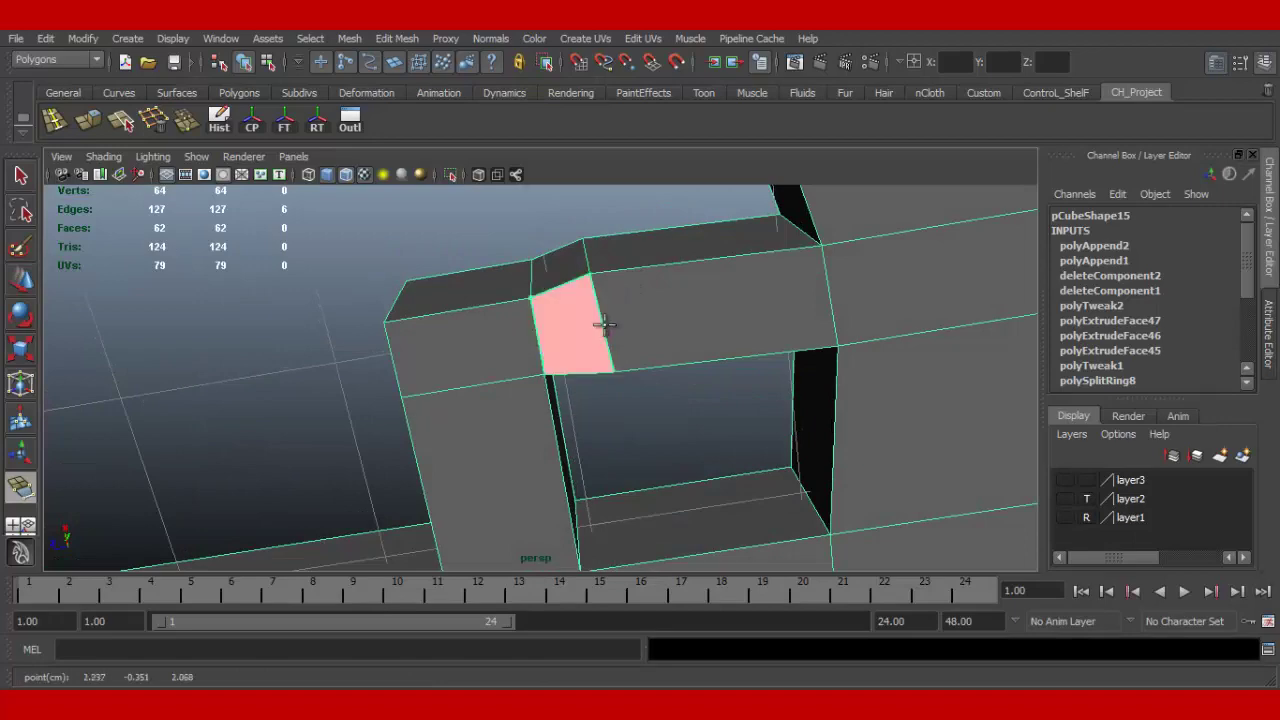
pyautogui.press('w')
pyautogui.keyDown('alt'); pyautogui.moveTo(532, 503); pyautogui.dragTo(420, 359); pyautogui.keyUp('alt')
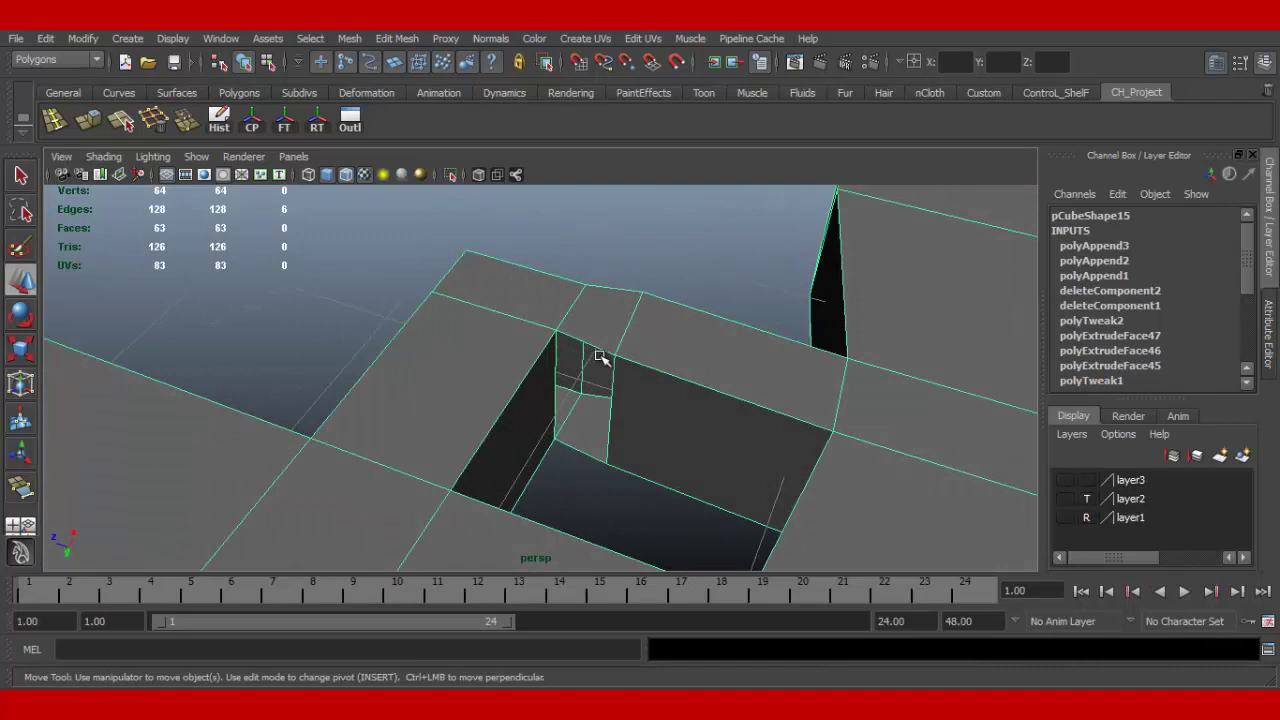
pyautogui.press('g')
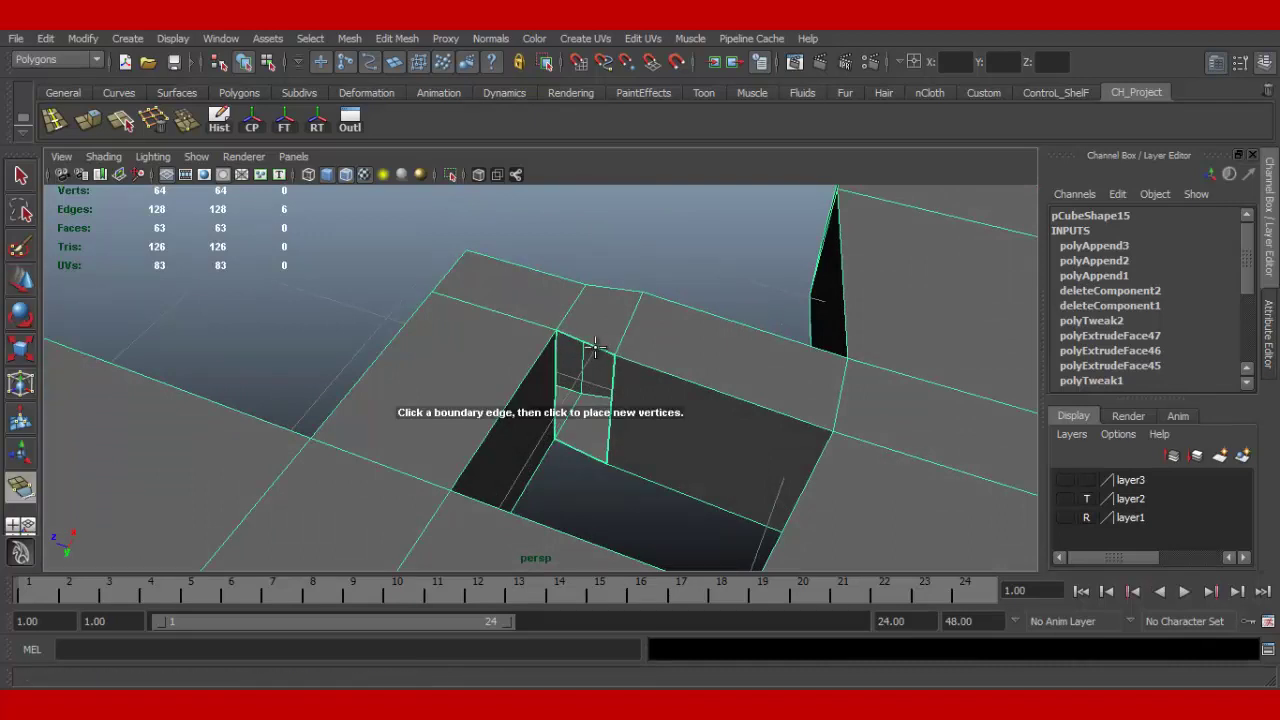
pyautogui.click(596, 348)
pyautogui.click(583, 449)
pyautogui.press('Return')
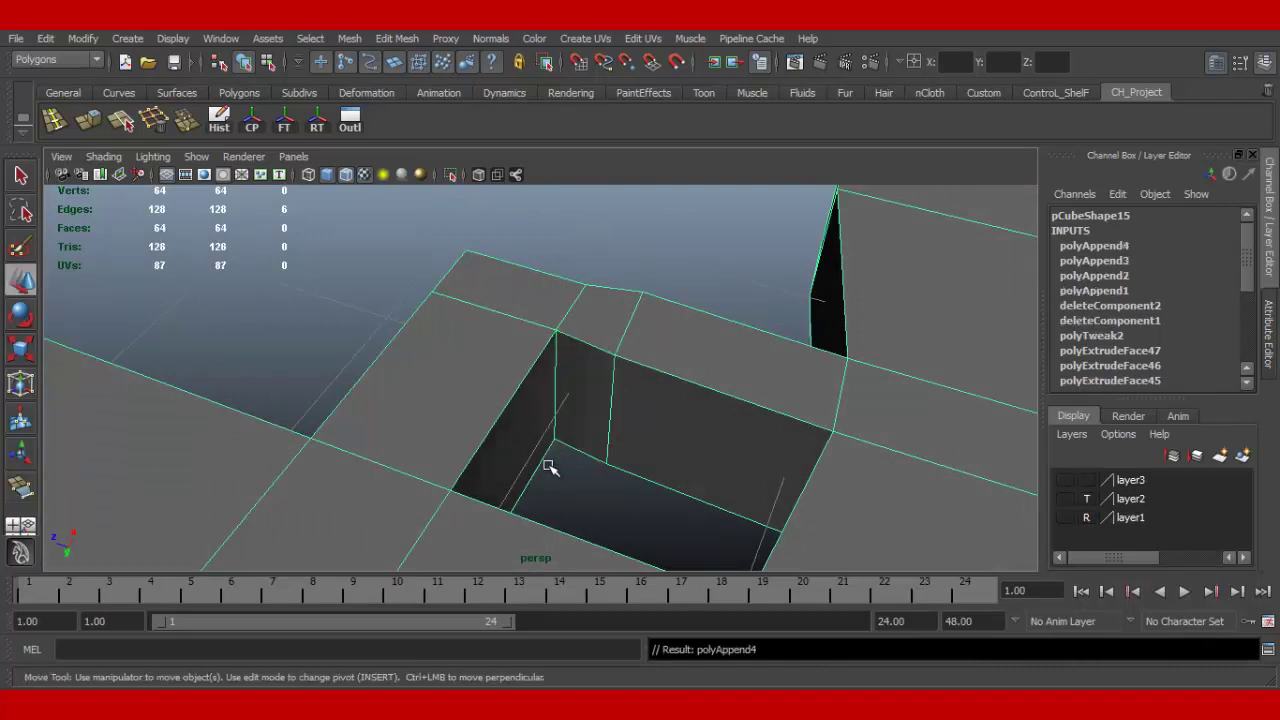
pyautogui.moveTo(586, 350)
pyautogui.keyDown('alt'); pyautogui.mouseDown()
pyautogui.moveTo(720, 523)
pyautogui.moveTo(886, 537)
pyautogui.moveTo(517, 317)
pyautogui.moveTo(643, 345)
pyautogui.moveTo(760, 394)
pyautogui.moveTo(646, 363)
pyautogui.moveTo(757, 403)
pyautogui.moveTo(541, 388)
pyautogui.moveTo(533, 364)
pyautogui.mouseUp(); pyautogui.keyUp('alt')
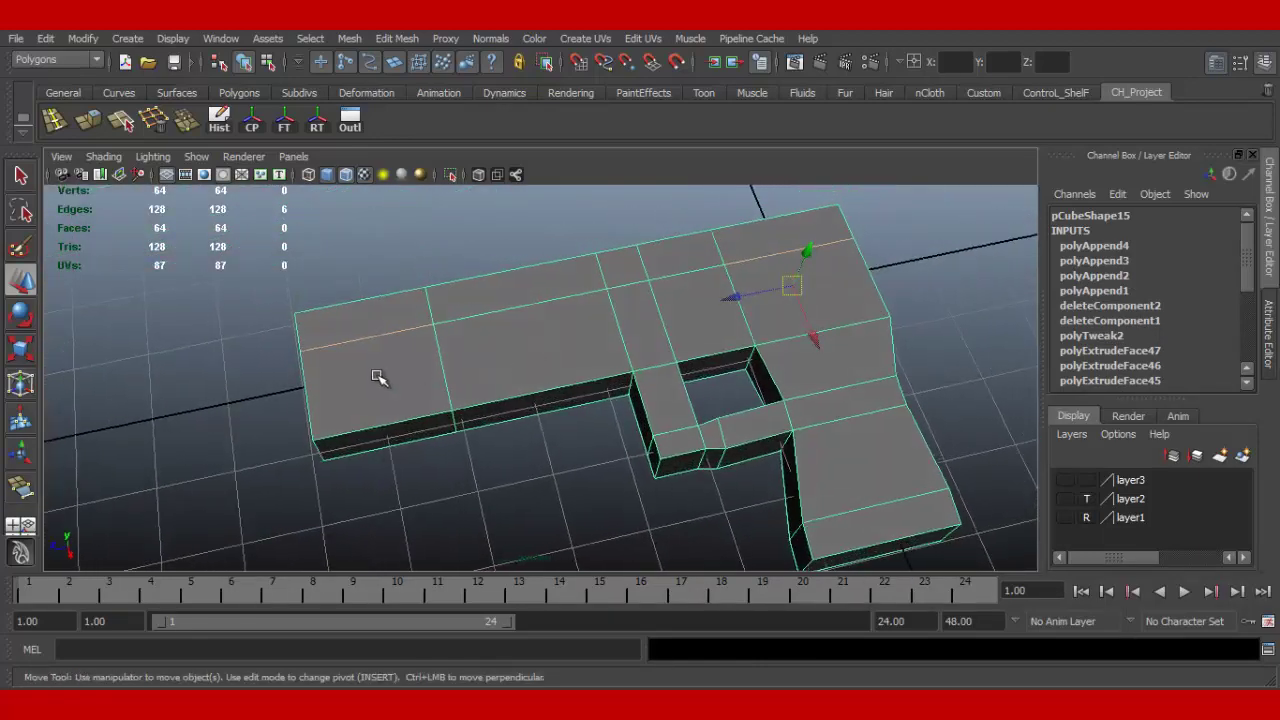
# Step: Switch to Face mode and select the four faces at the barrel end
pyautogui.moveTo(378, 377); pyautogui.dragTo(380, 418, button='right')
pyautogui.keyDown('alt'); pyautogui.moveTo(380, 420); pyautogui.dragTo(404, 467); pyautogui.keyUp('alt')
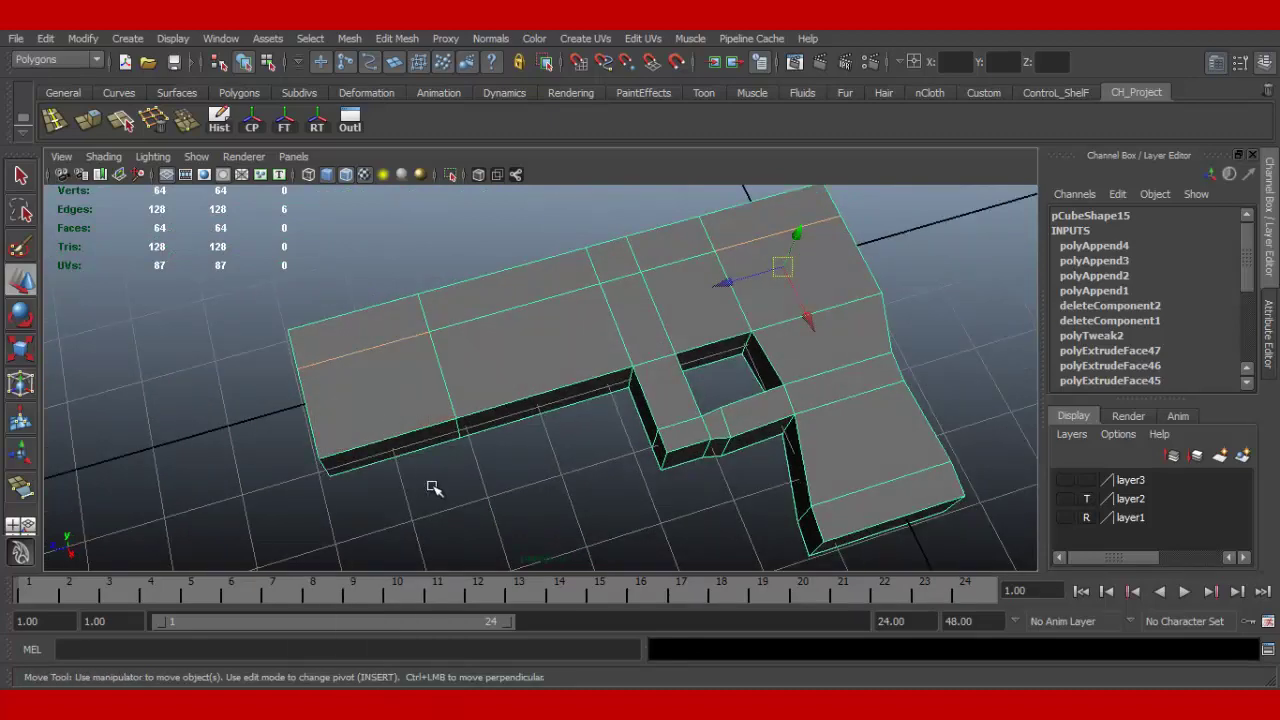
pyautogui.moveTo(298, 420); pyautogui.dragTo(298, 421)
pyautogui.moveTo(298, 421)
pyautogui.keyDown('alt'); pyautogui.mouseDown()
pyautogui.moveTo(443, 400)
pyautogui.moveTo(460, 370)
pyautogui.mouseUp(); pyautogui.keyUp('alt')
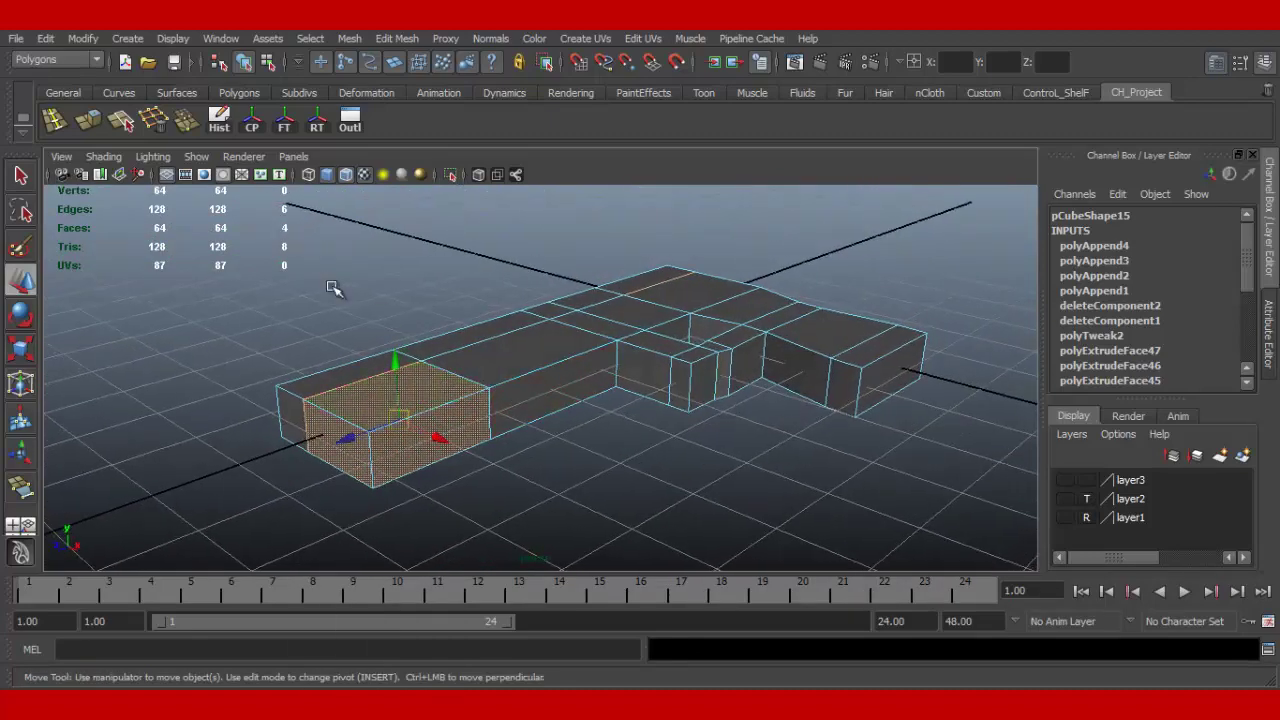
# Step: Extrude the selected barrel-end faces, trying a vertical shrink and undoing it
pyautogui.click(105, 131)
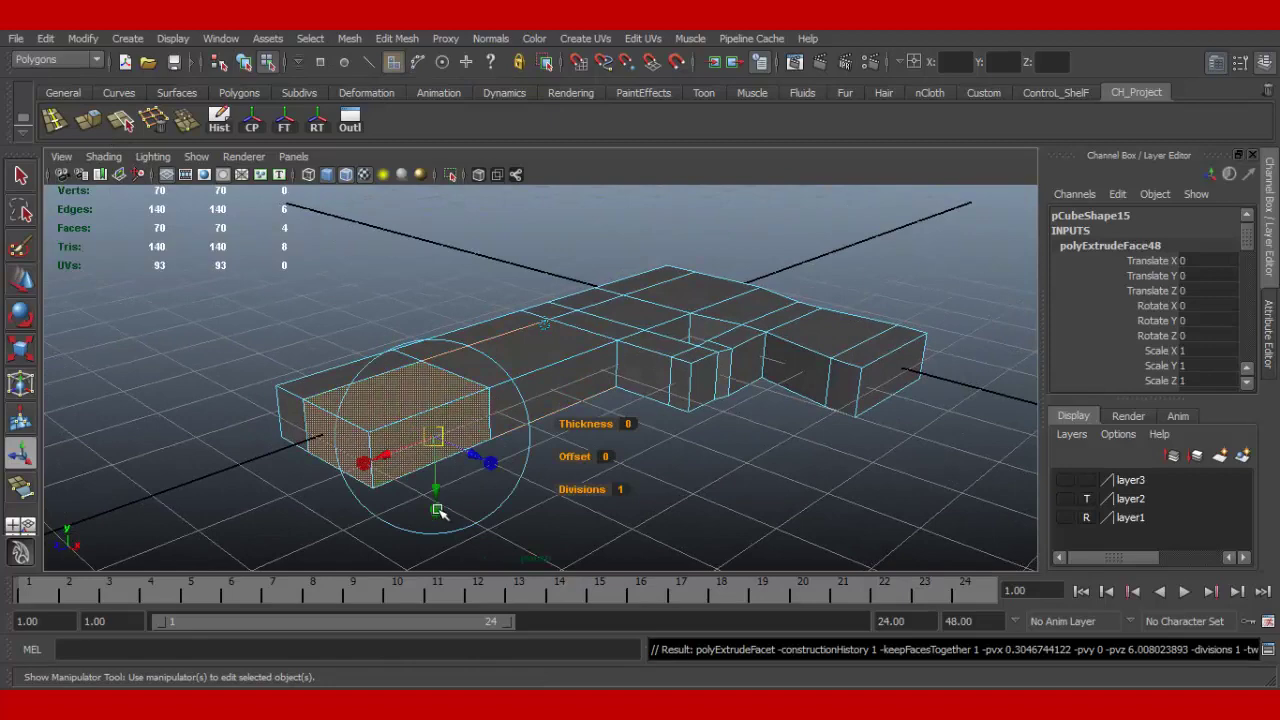
pyautogui.moveTo(438, 512); pyautogui.dragTo(437, 495)
pyautogui.hotkey('ctrl', 'z')
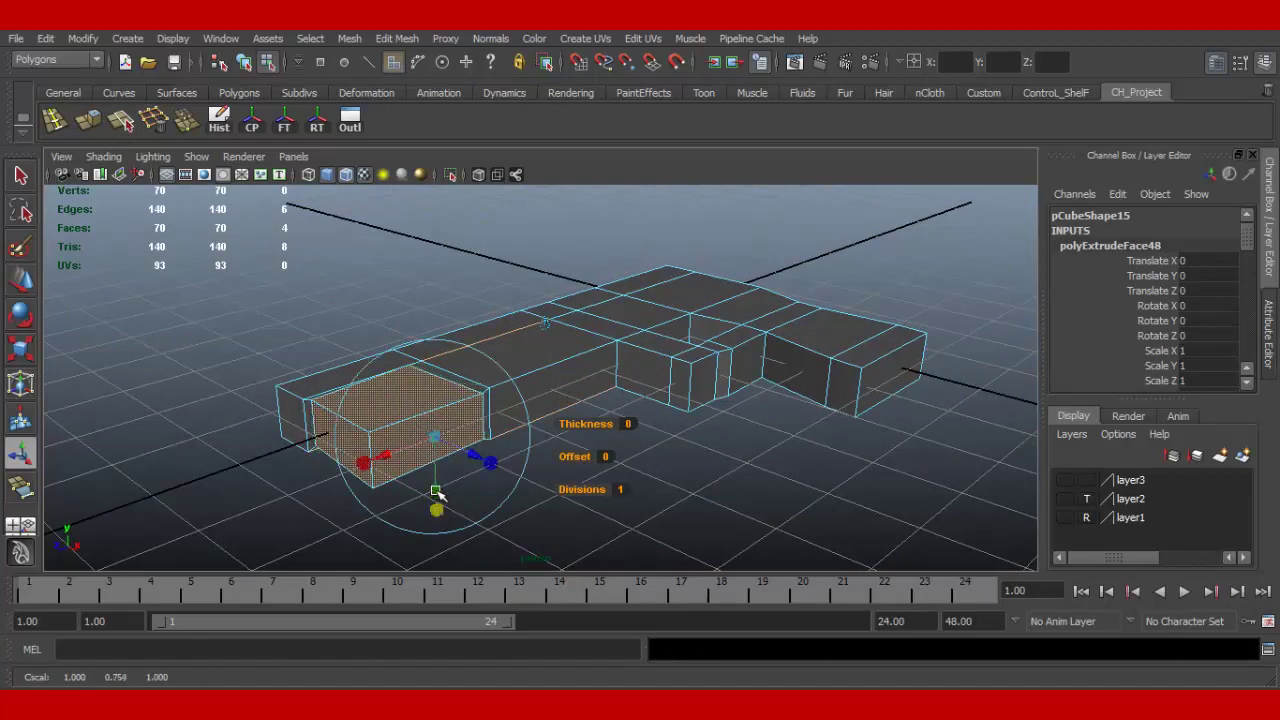
# Step: Select the end face of the barrel box instead of its side face
pyautogui.moveTo(545, 328)
pyautogui.keyDown('alt'); pyautogui.mouseDown()
pyautogui.moveTo(420, 355)
pyautogui.moveTo(392, 330)
pyautogui.moveTo(392, 350)
pyautogui.moveTo(650, 368)
pyautogui.moveTo(640, 400)
pyautogui.mouseUp(); pyautogui.keyUp('alt')
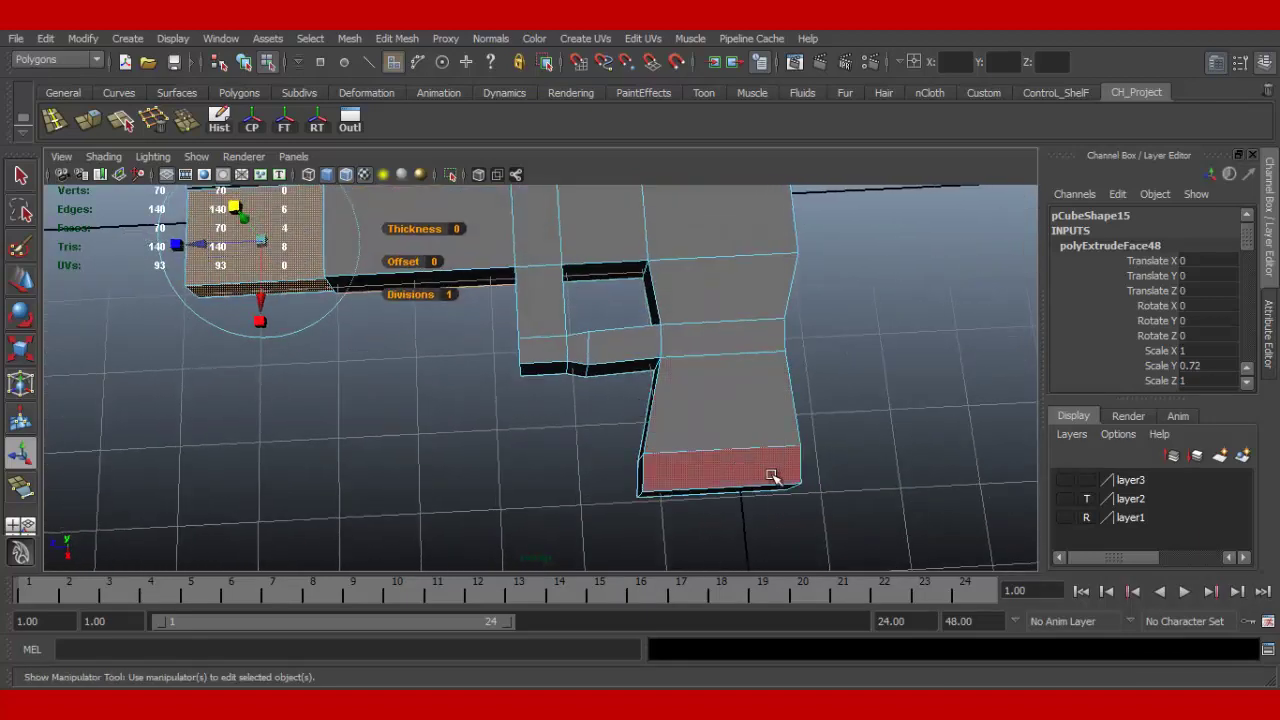
pyautogui.moveTo(760, 470)
pyautogui.keyDown('alt'); pyautogui.mouseDown()
pyautogui.moveTo(829, 340)
pyautogui.moveTo(670, 348)
pyautogui.mouseUp(); pyautogui.keyUp('alt')
pyautogui.moveTo(444, 330)
pyautogui.keyDown('alt'); pyautogui.mouseDown()
pyautogui.moveTo(477, 400)
pyautogui.moveTo(471, 363)
pyautogui.moveTo(305, 405)
pyautogui.mouseUp(); pyautogui.keyUp('alt')
pyautogui.click(414, 421)
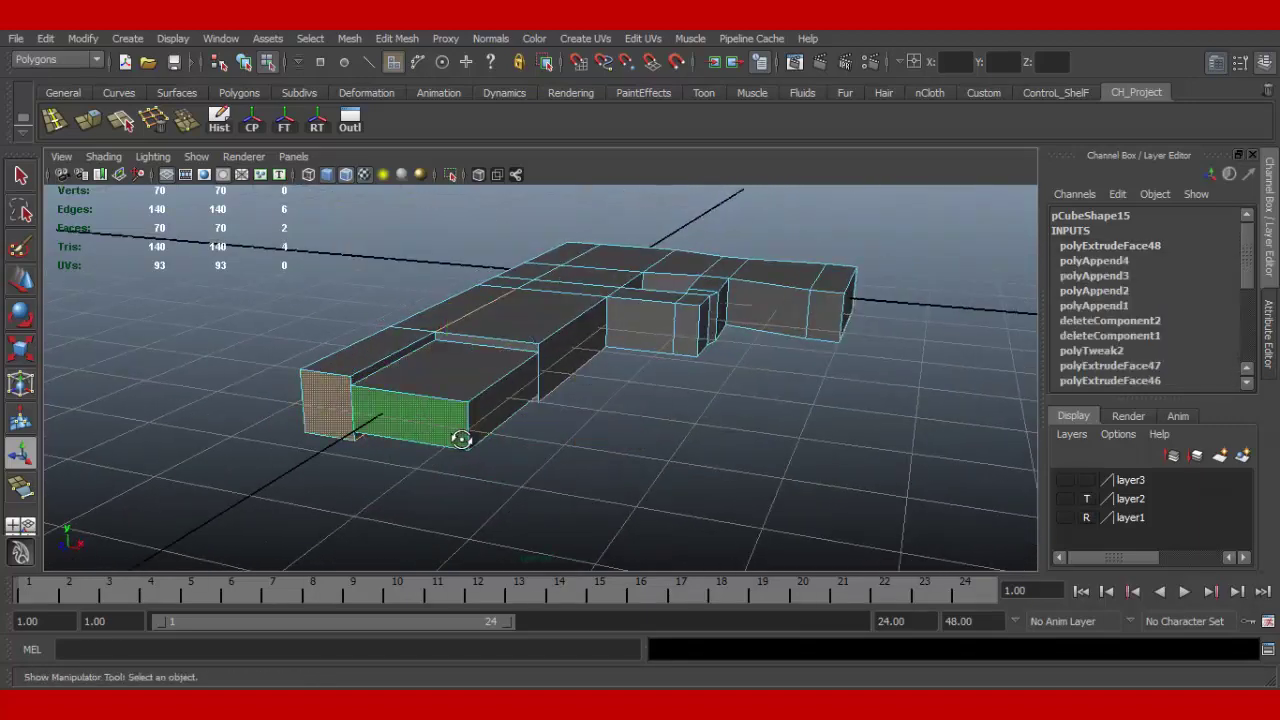
pyautogui.keyDown('alt'); pyautogui.moveTo(460, 440); pyautogui.dragTo(503, 430); pyautogui.keyUp('alt')
pyautogui.click(500, 429)
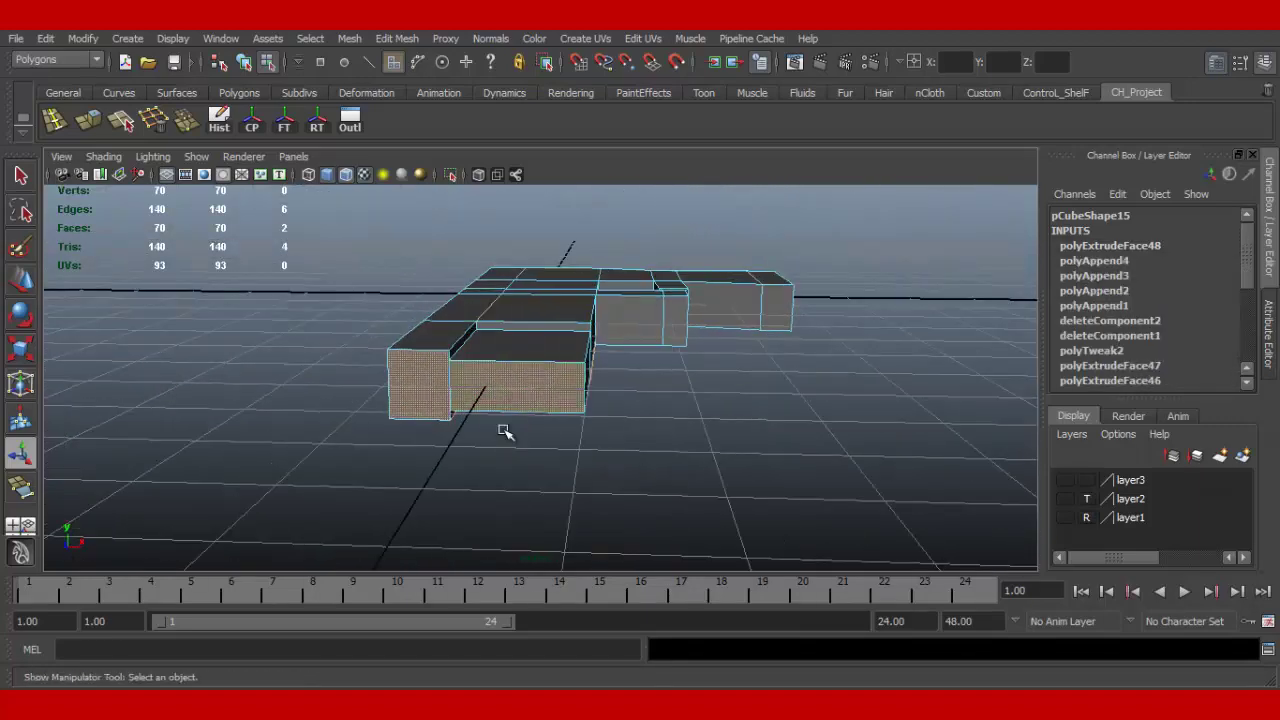
pyautogui.click(423, 386)
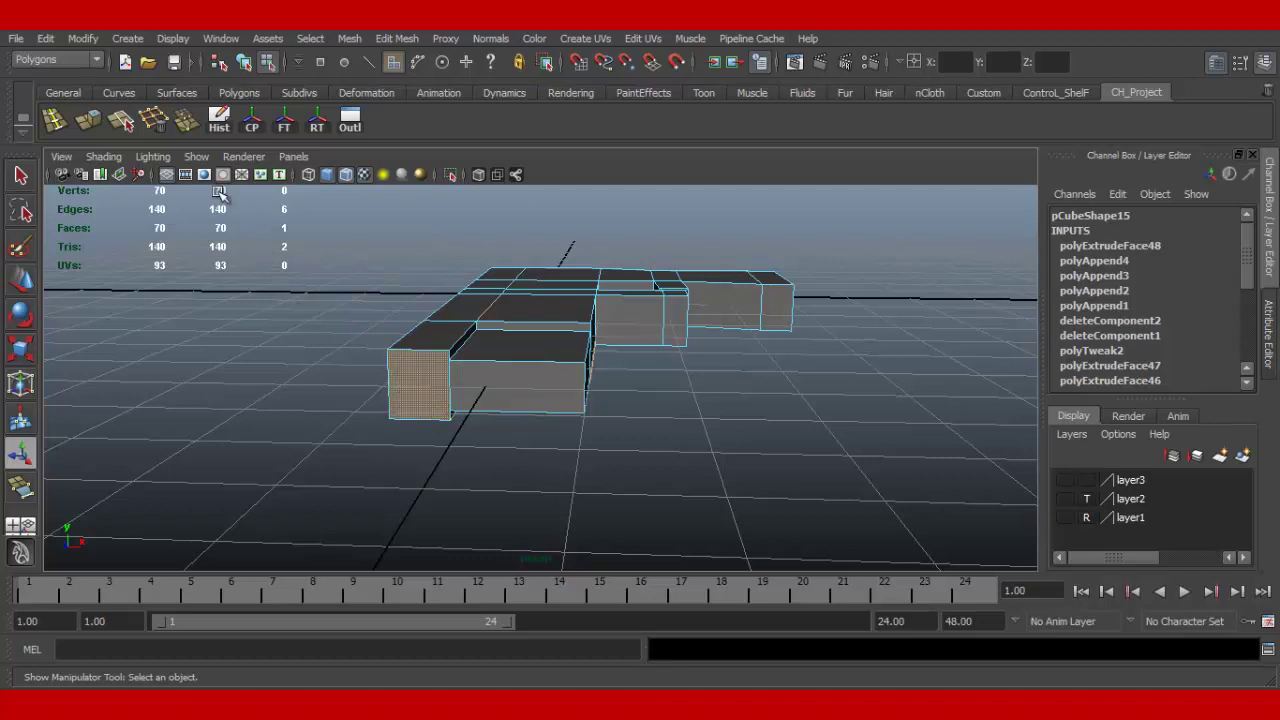
# Step: Extrude and shrink the barrel end face, then extrude again and push it inward
pyautogui.click(88, 122)
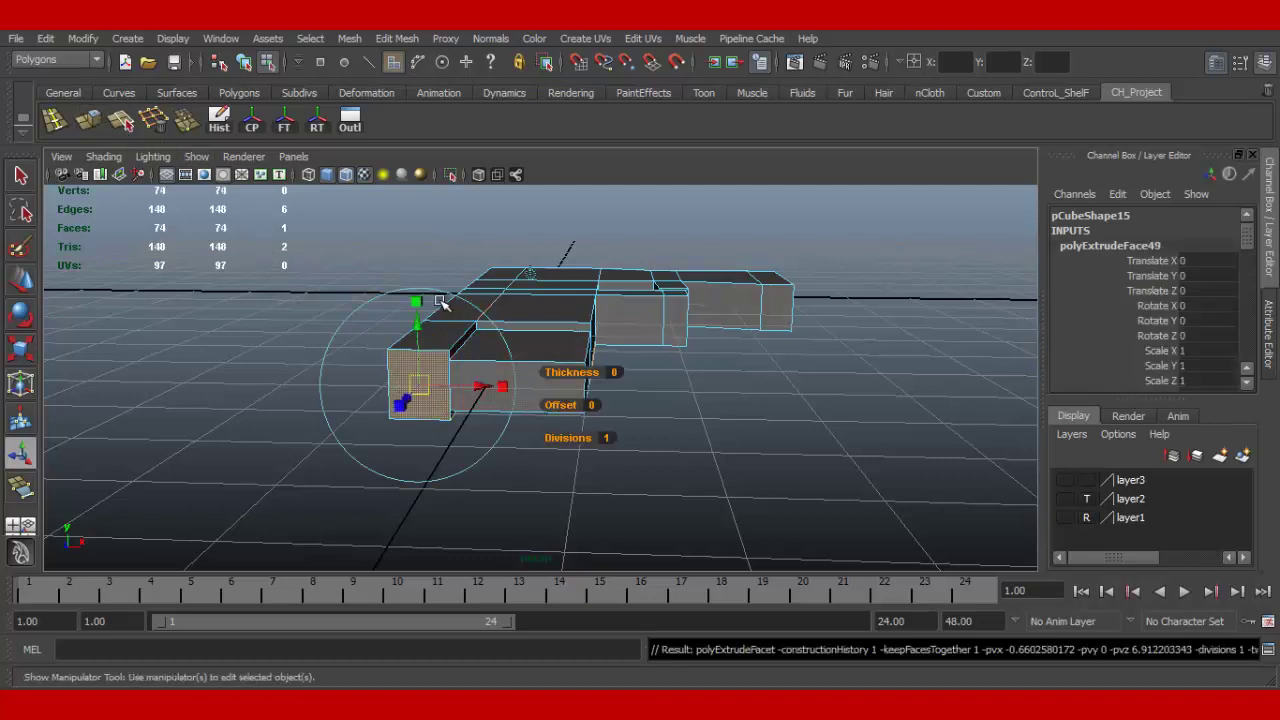
pyautogui.moveTo(417, 386); pyautogui.dragTo(412, 388)
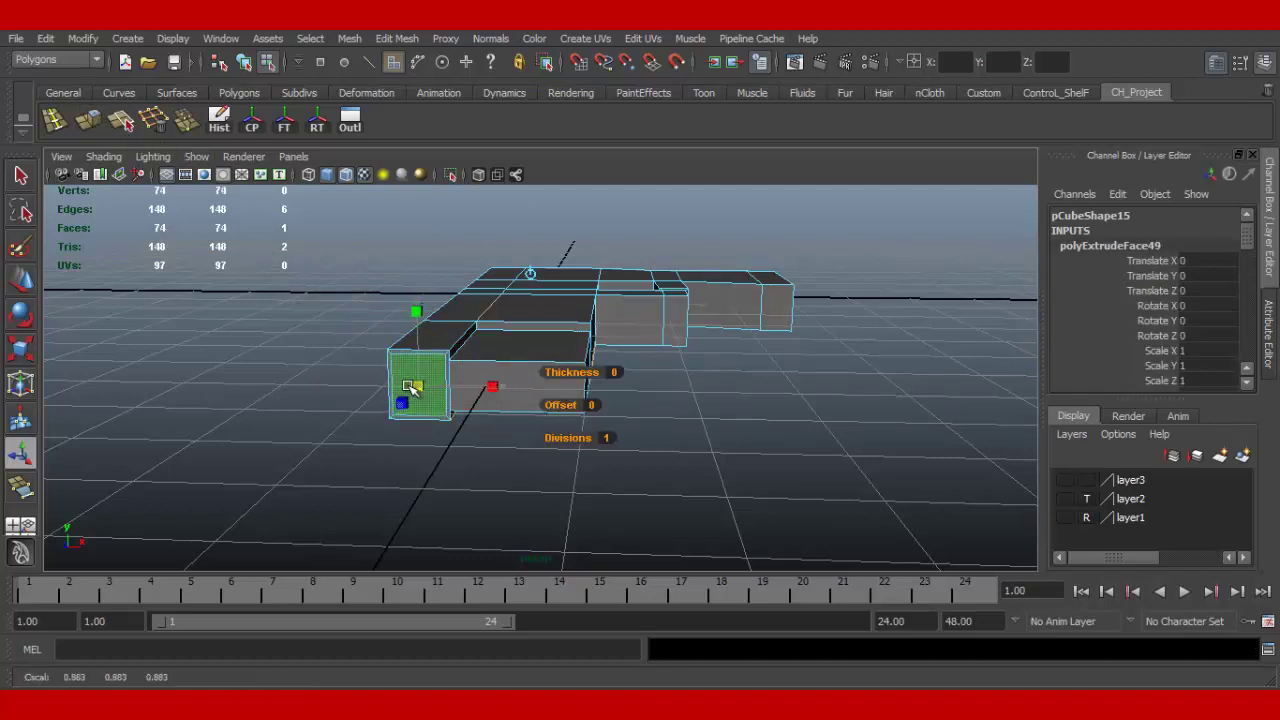
pyautogui.keyDown('alt'); pyautogui.moveTo(491, 409); pyautogui.dragTo(466, 423); pyautogui.keyUp('alt')
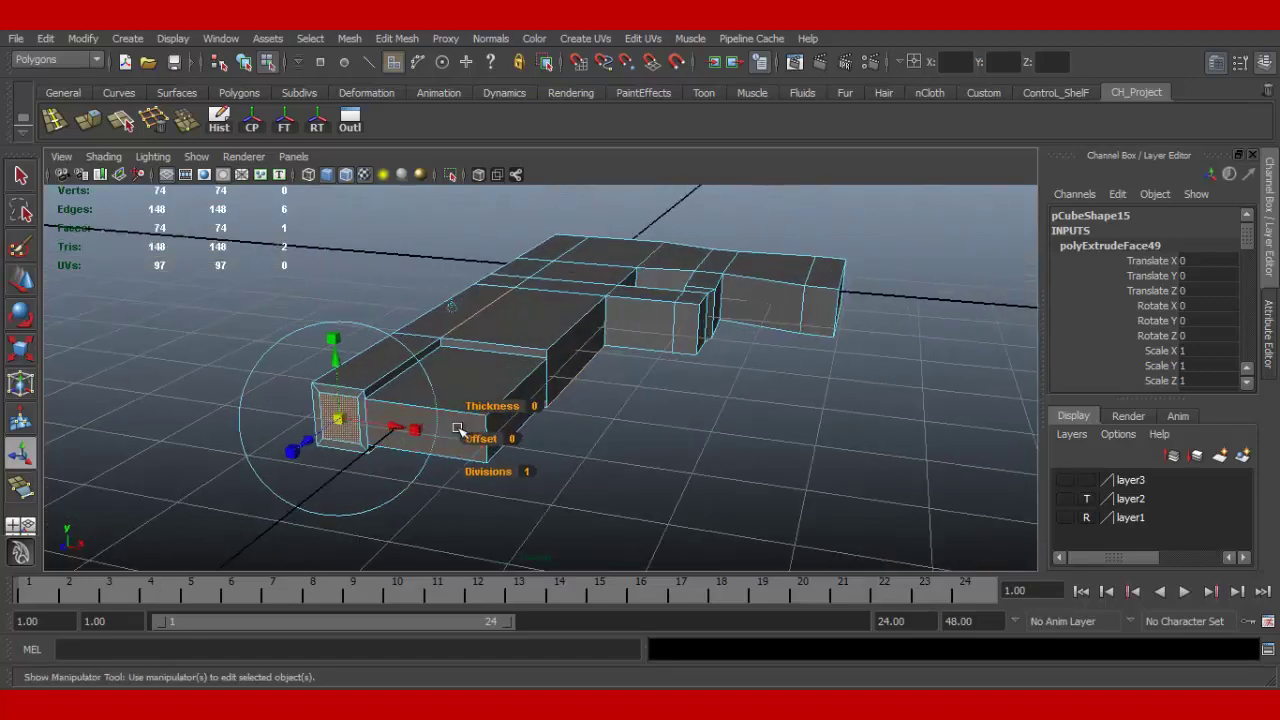
pyautogui.hotkey('ctrl', 'e')
pyautogui.moveTo(307, 446); pyautogui.dragTo(366, 432)
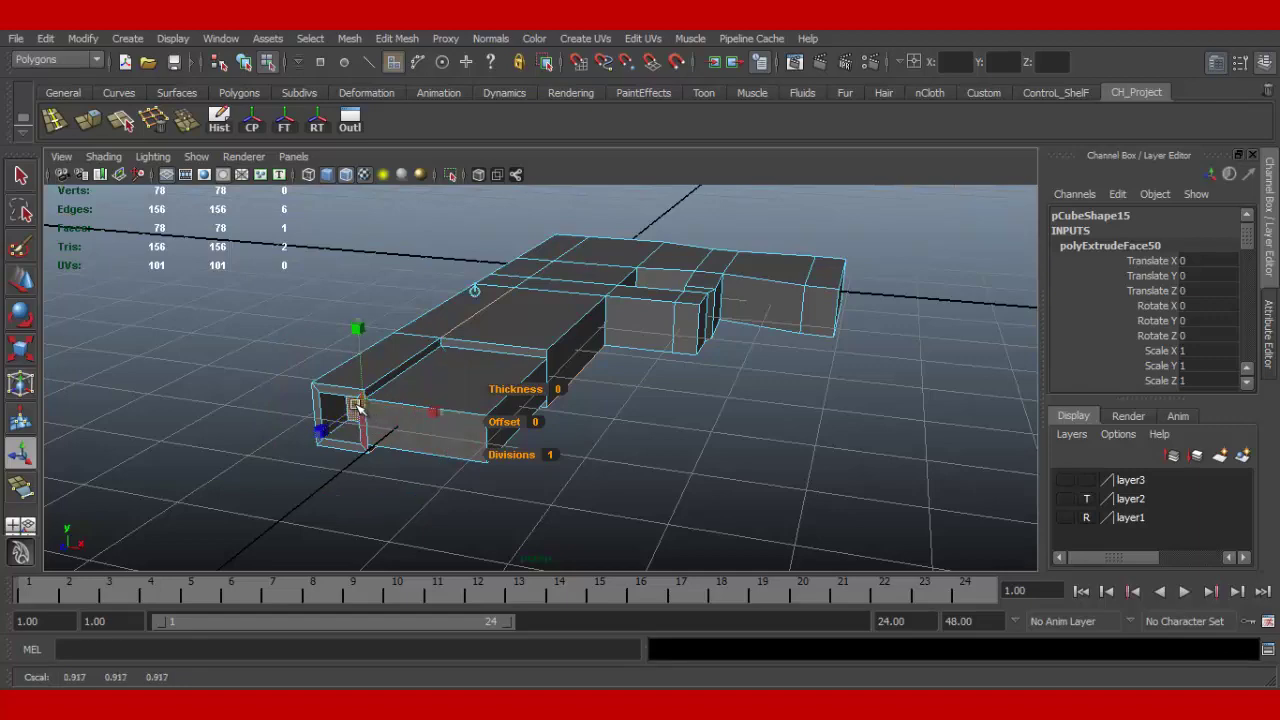
# Step: Return to whole-object selection from a near-top view of the pistol
pyautogui.keyDown('alt'); pyautogui.moveTo(355, 410); pyautogui.dragTo(374, 467); pyautogui.keyUp('alt')
pyautogui.keyDown('alt'); pyautogui.moveTo(552, 354); pyautogui.dragTo(628, 347); pyautogui.keyUp('alt')
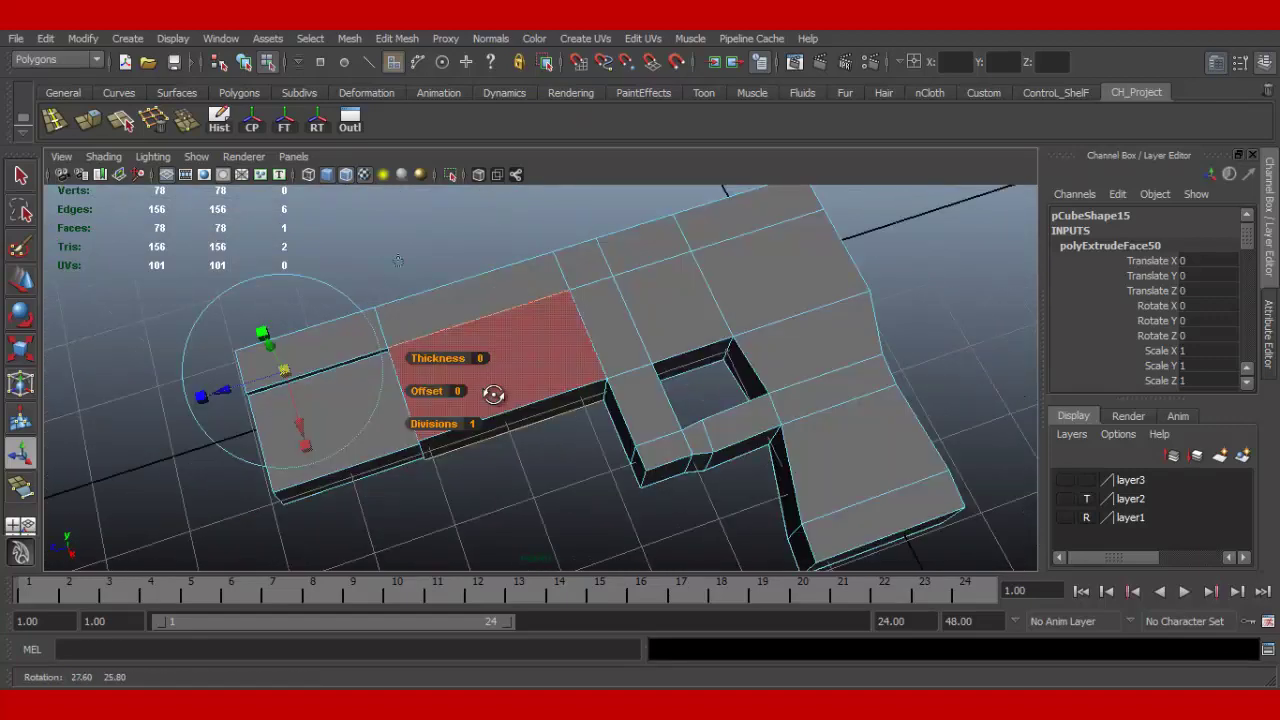
pyautogui.moveTo(628, 347); pyautogui.dragTo(680, 328, button='right')
pyautogui.keyDown('alt'); pyautogui.moveTo(594, 380); pyautogui.dragTo(594, 380); pyautogui.keyUp('alt')
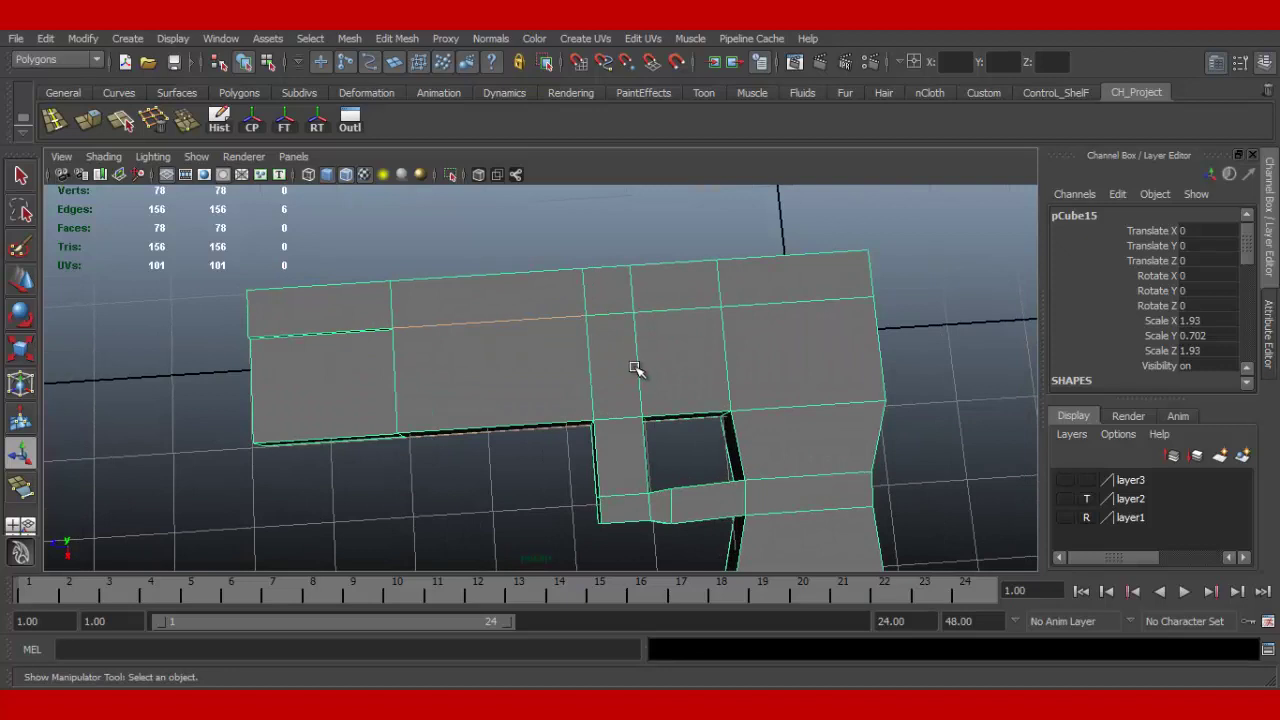
# Step: Insert two lengthwise edge loops side by side along the slide's top
pyautogui.click(54, 121)
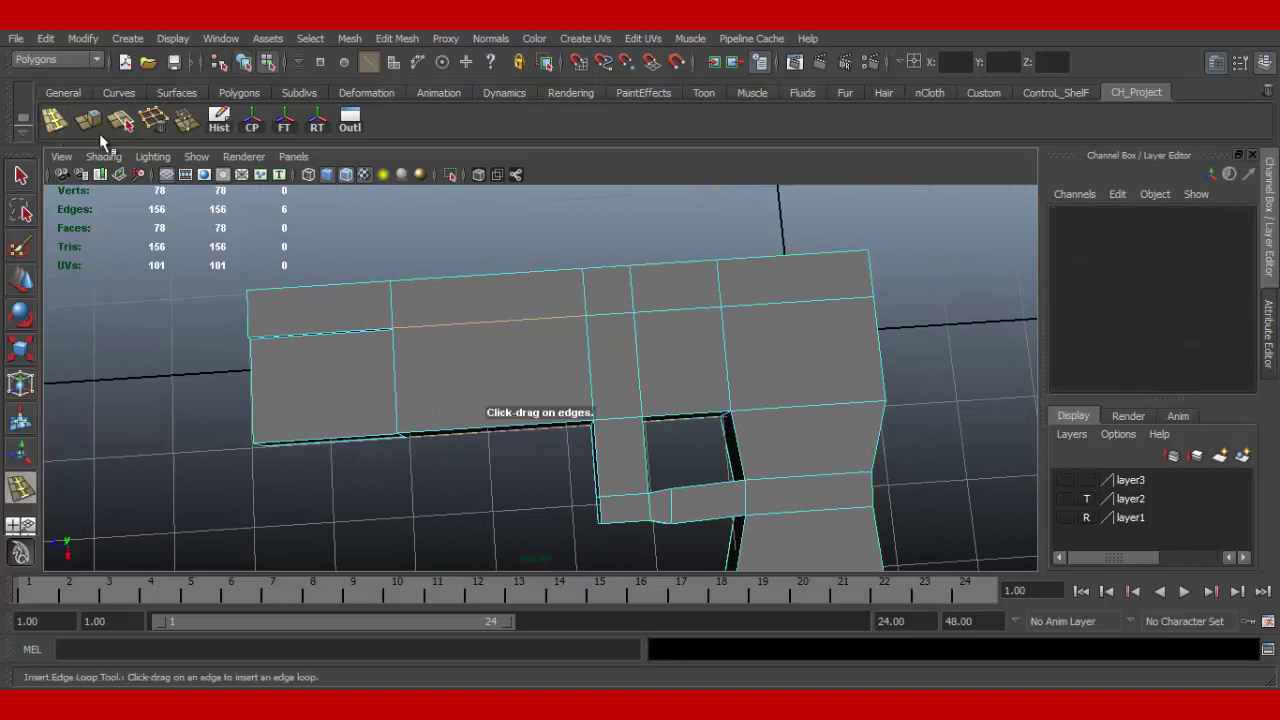
pyautogui.moveTo(590, 341)
pyautogui.mouseDown()
pyautogui.moveTo(597, 326)
pyautogui.moveTo(650, 329)
pyautogui.moveTo(624, 305)
pyautogui.mouseUp()
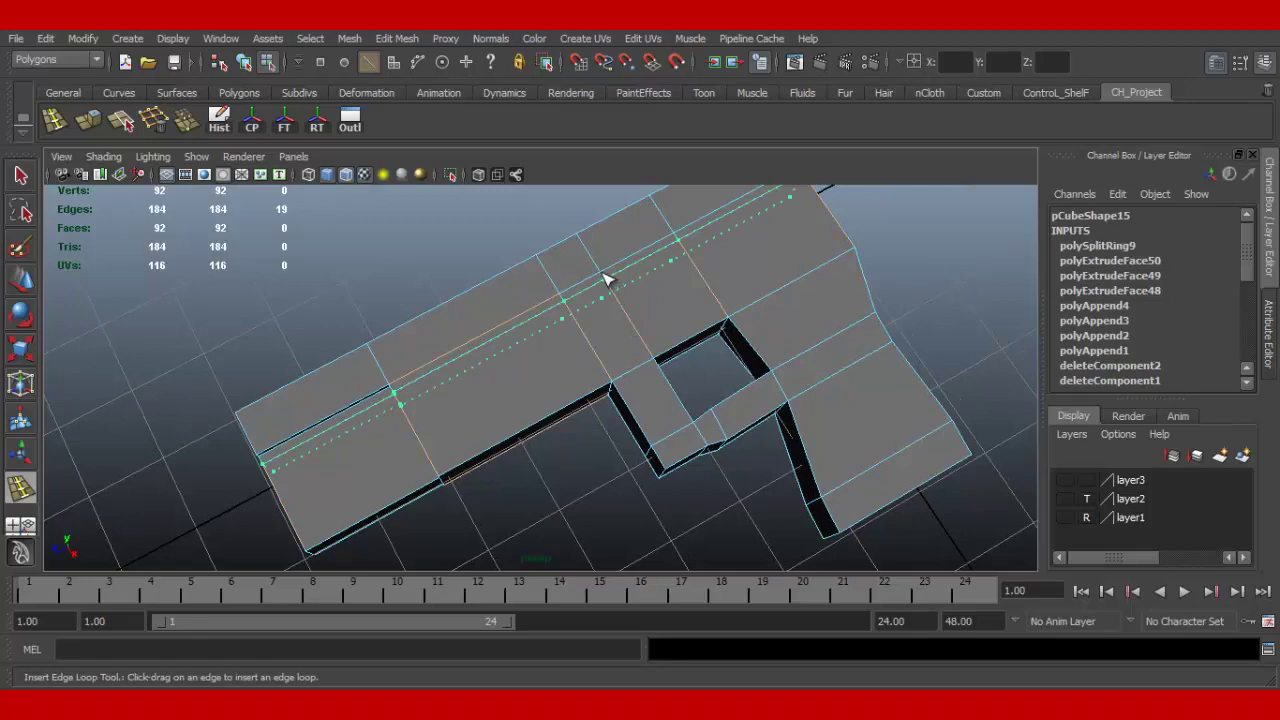
pyautogui.moveTo(605, 270); pyautogui.dragTo(605, 282)
pyautogui.keyDown('alt'); pyautogui.moveTo(612, 314); pyautogui.dragTo(587, 332, button='right'); pyautogui.keyUp('alt')
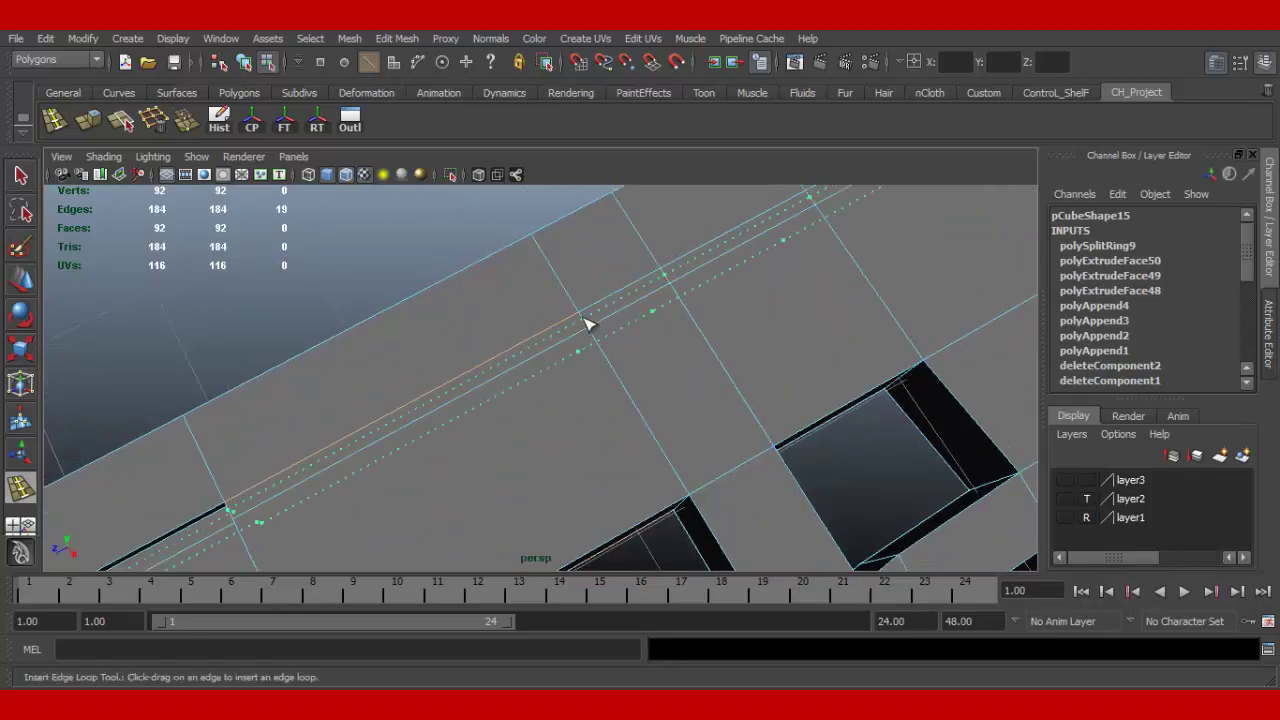
pyautogui.moveTo(588, 324); pyautogui.dragTo(580, 357)
pyautogui.moveTo(589, 354)
pyautogui.keyDown('alt'); pyautogui.mouseDown(button='right')
pyautogui.moveTo(523, 329)
pyautogui.moveTo(462, 358)
pyautogui.mouseUp(button='right'); pyautogui.keyUp('alt')
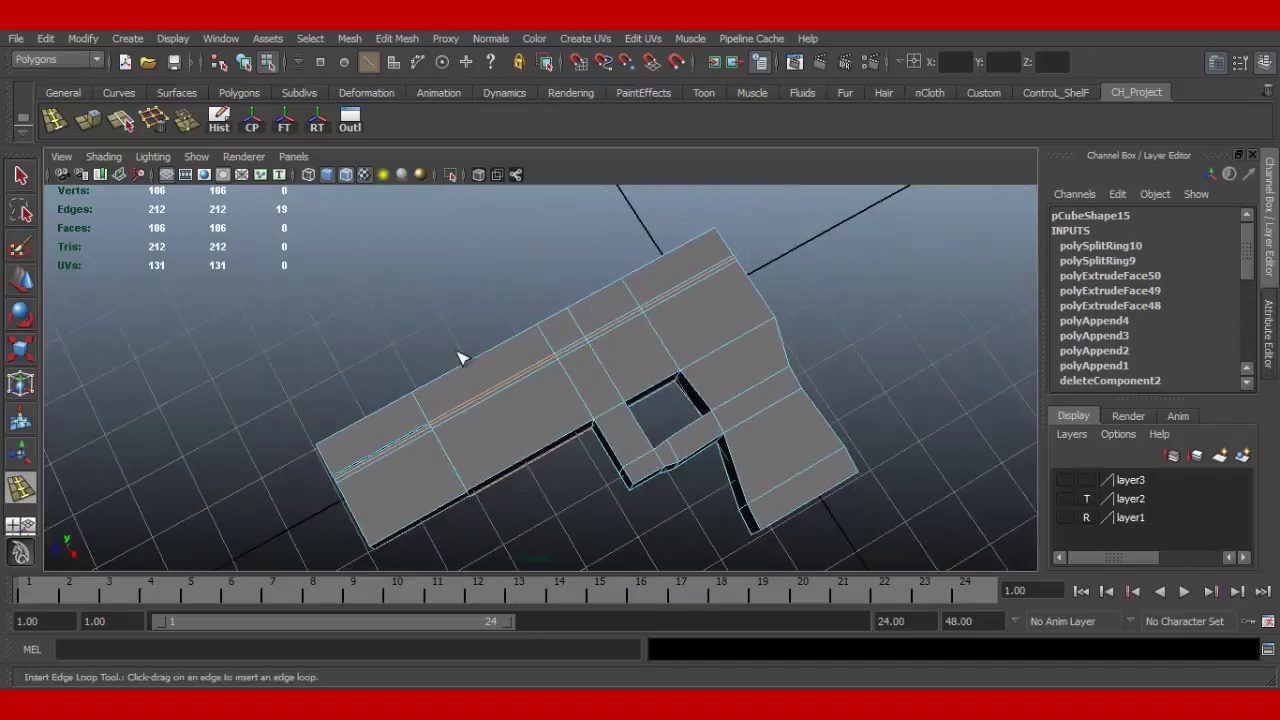
# Step: Scale the new edge loop down in Y to form a groove and inspect the slide
pyautogui.press('r')
pyautogui.moveTo(562, 396)
pyautogui.keyDown('alt'); pyautogui.mouseDown()
pyautogui.moveTo(530, 352)
pyautogui.moveTo(556, 288)
pyautogui.moveTo(541, 284)
pyautogui.mouseUp(); pyautogui.keyUp('alt')
pyautogui.keyDown('alt'); pyautogui.moveTo(567, 328); pyautogui.dragTo(586, 406); pyautogui.keyUp('alt')
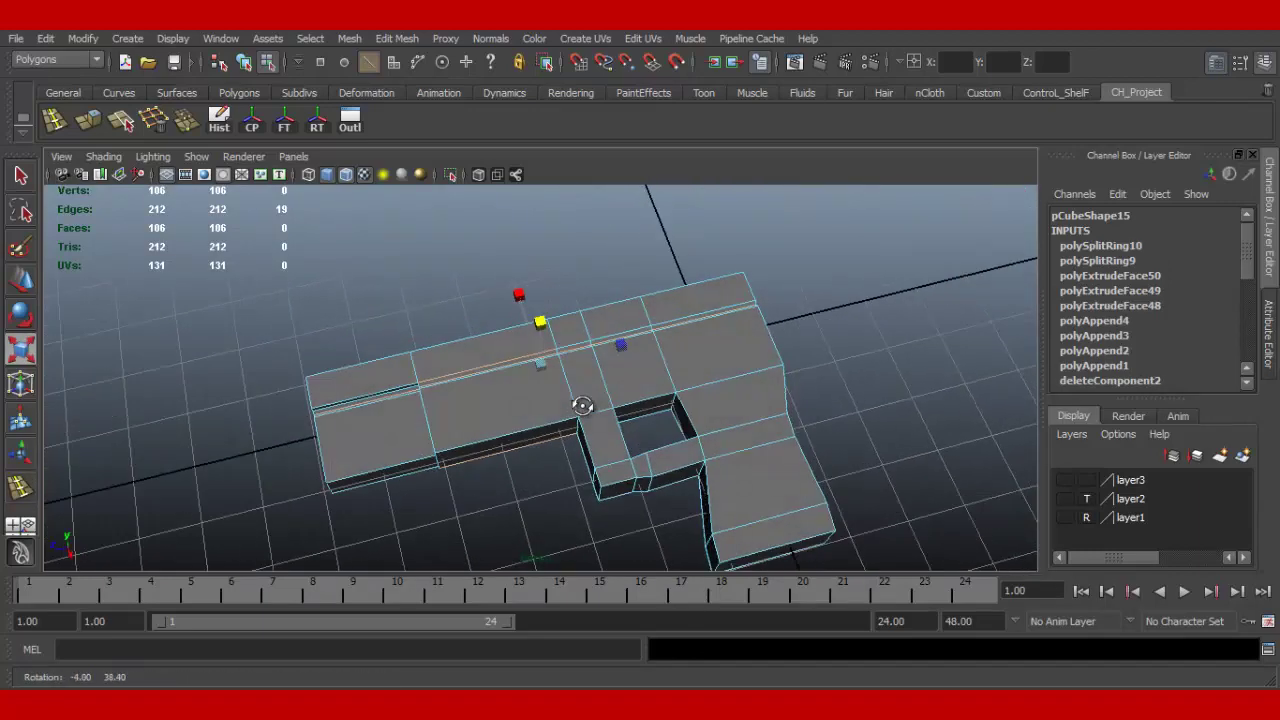
pyautogui.moveTo(586, 406)
pyautogui.keyDown('alt'); pyautogui.mouseDown(button='right')
pyautogui.moveTo(663, 457)
pyautogui.moveTo(643, 414)
pyautogui.mouseUp(button='right'); pyautogui.keyUp('alt')
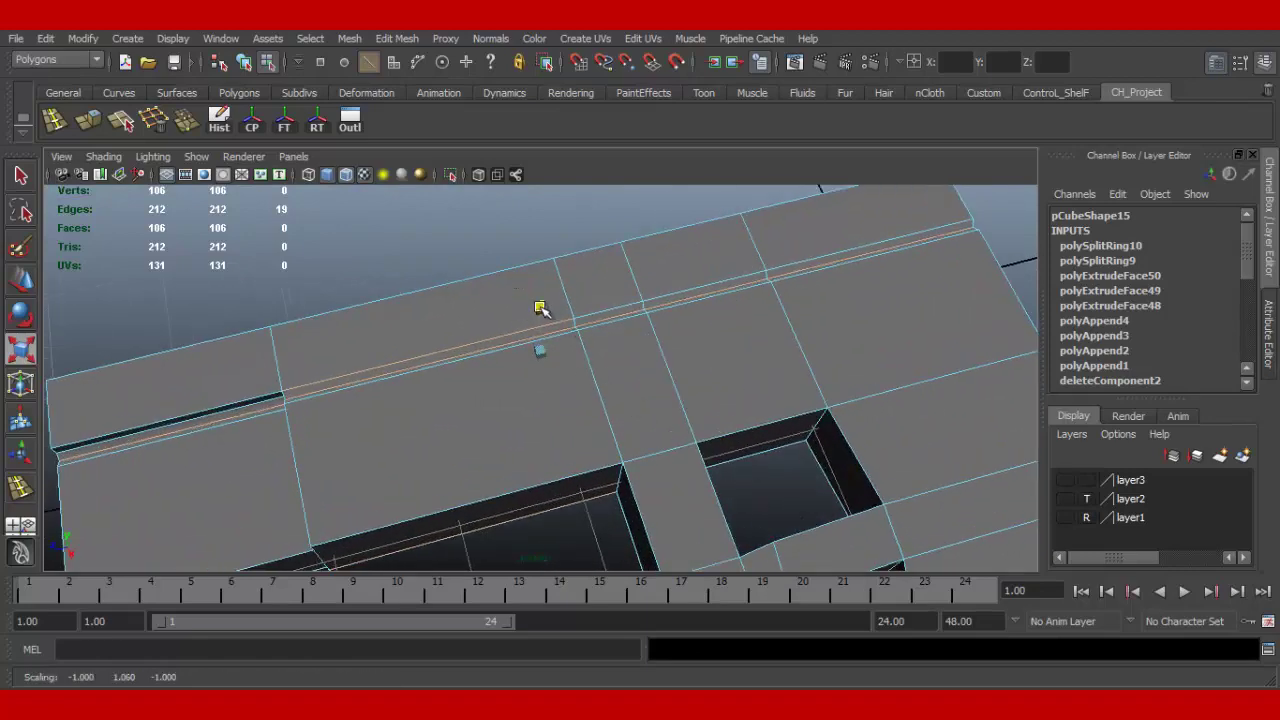
pyautogui.moveTo(540, 306)
pyautogui.mouseDown()
pyautogui.moveTo(589, 351)
pyautogui.moveTo(574, 334)
pyautogui.moveTo(720, 346)
pyautogui.moveTo(640, 363)
pyautogui.mouseUp()
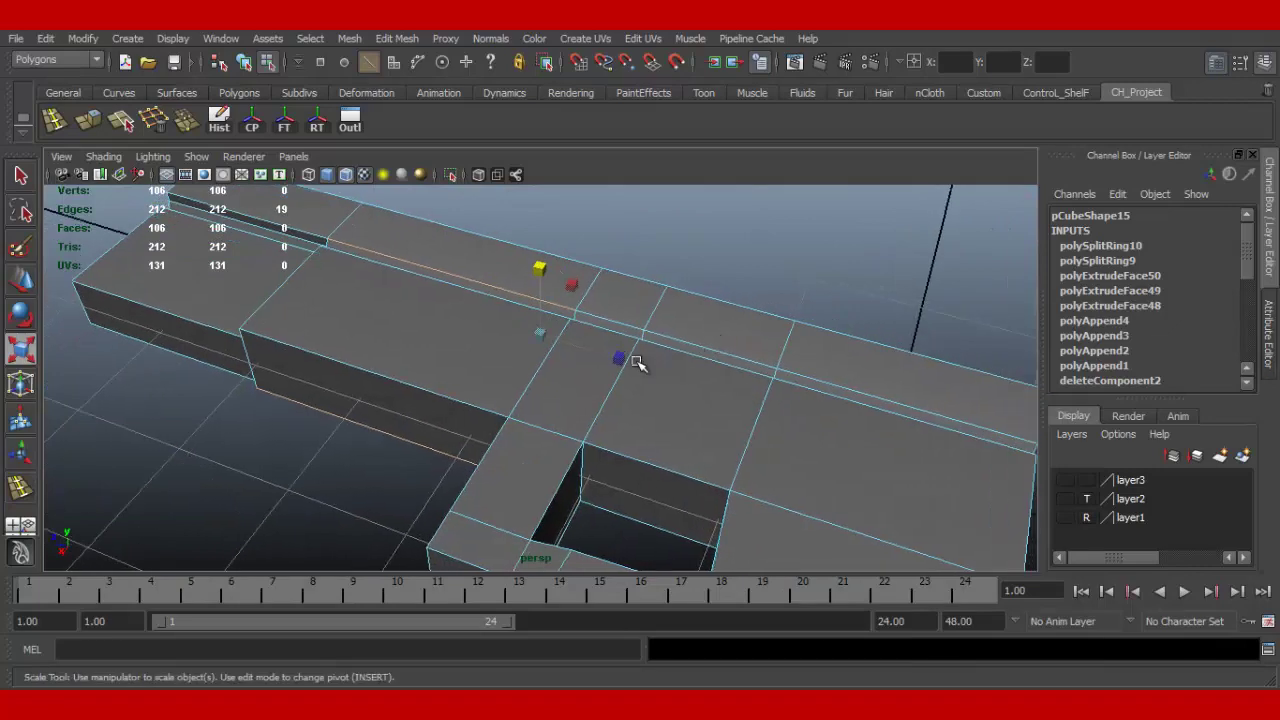
pyautogui.keyDown('alt'); pyautogui.moveTo(617, 363); pyautogui.dragTo(666, 341, button='middle'); pyautogui.keyUp('alt')
pyautogui.keyDown('alt'); pyautogui.moveTo(666, 341); pyautogui.dragTo(466, 277); pyautogui.keyUp('alt')
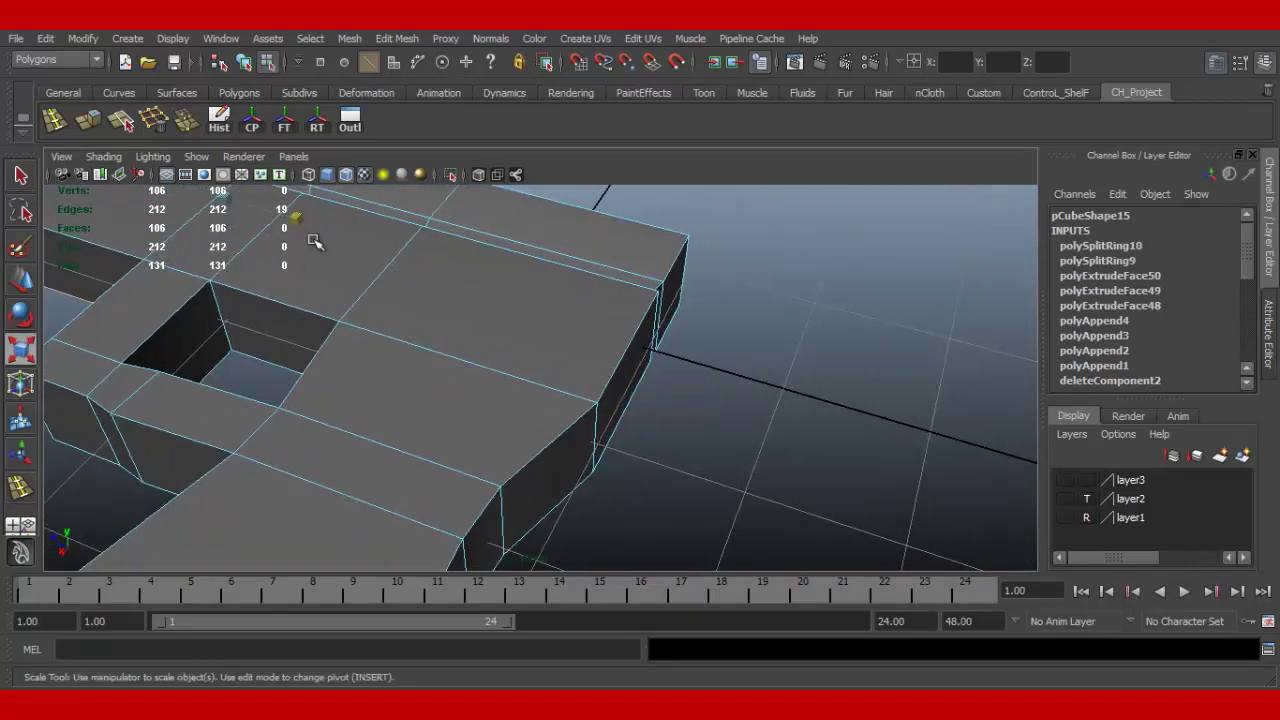
pyautogui.keyDown('alt'); pyautogui.moveTo(314, 243); pyautogui.dragTo(414, 378, button='middle'); pyautogui.keyUp('alt')
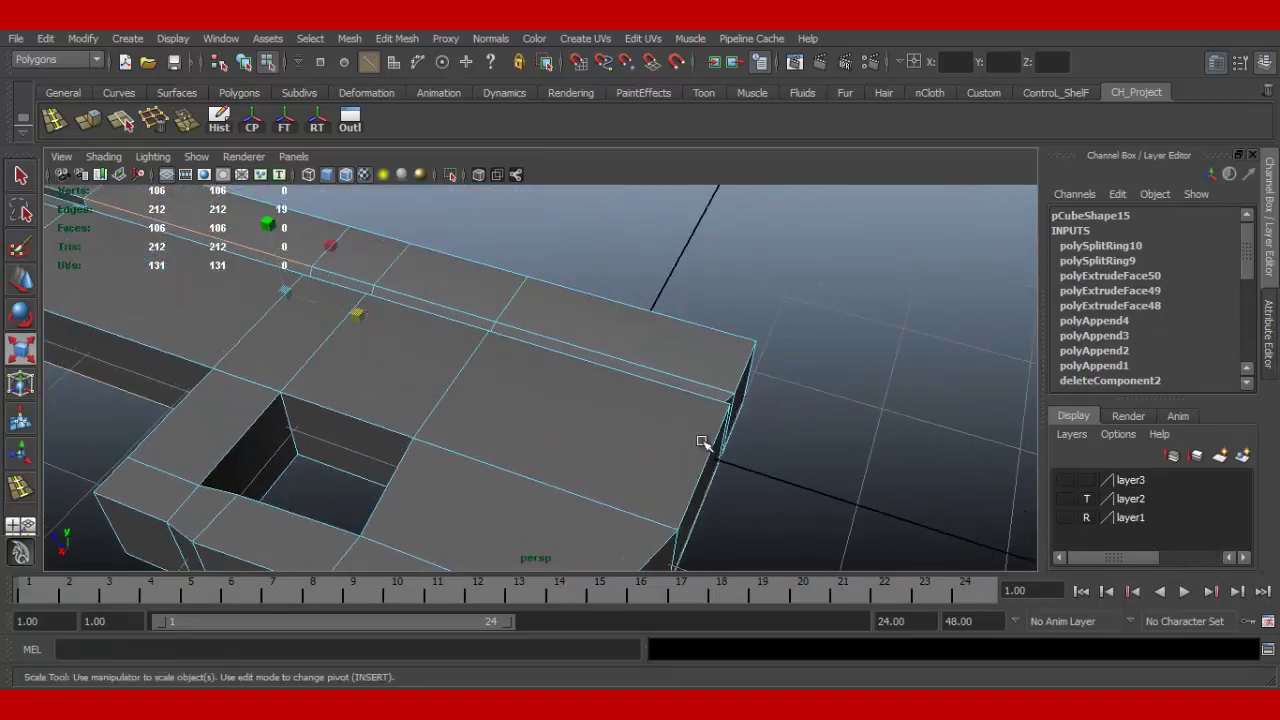
pyautogui.moveTo(703, 442)
pyautogui.keyDown('alt'); pyautogui.mouseDown()
pyautogui.moveTo(560, 391)
pyautogui.moveTo(573, 418)
pyautogui.moveTo(534, 440)
pyautogui.moveTo(543, 446)
pyautogui.mouseUp(); pyautogui.keyUp('alt')
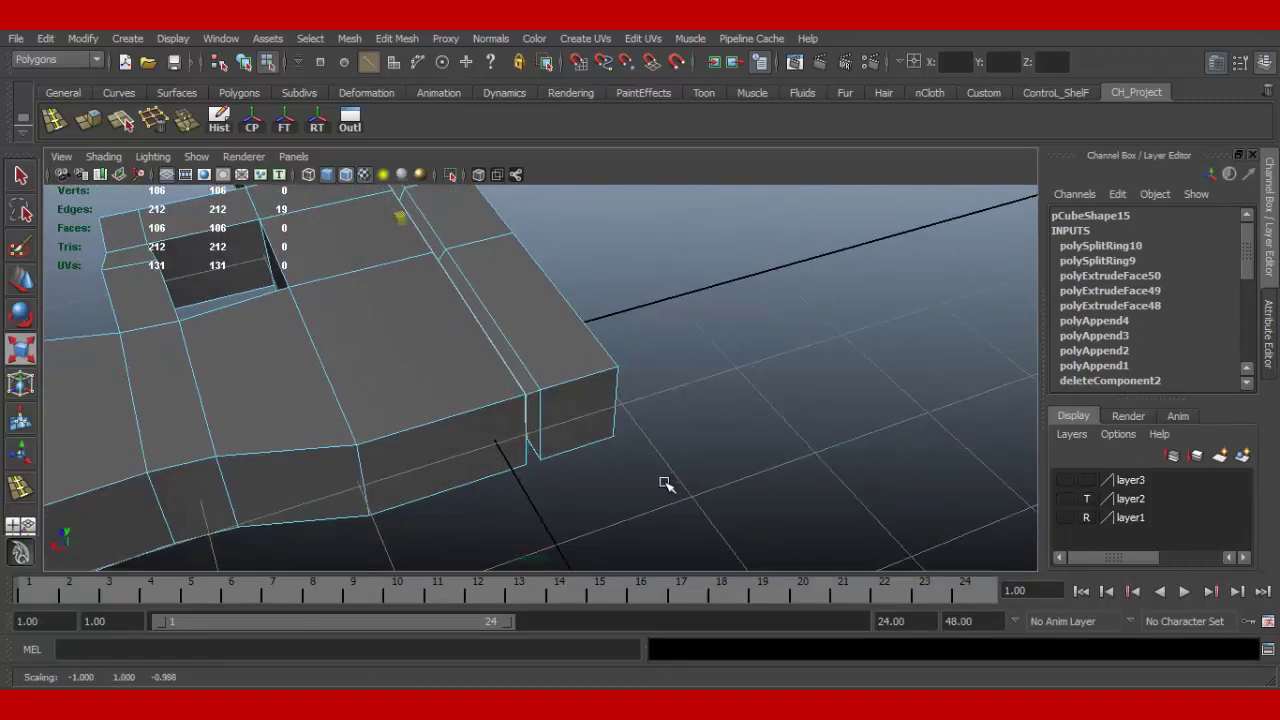
pyautogui.moveTo(665, 484)
pyautogui.keyDown('alt'); pyautogui.mouseDown()
pyautogui.moveTo(371, 357)
pyautogui.moveTo(493, 362)
pyautogui.mouseUp(); pyautogui.keyUp('alt')
pyautogui.moveTo(557, 334); pyautogui.dragTo(628, 331, button='right')
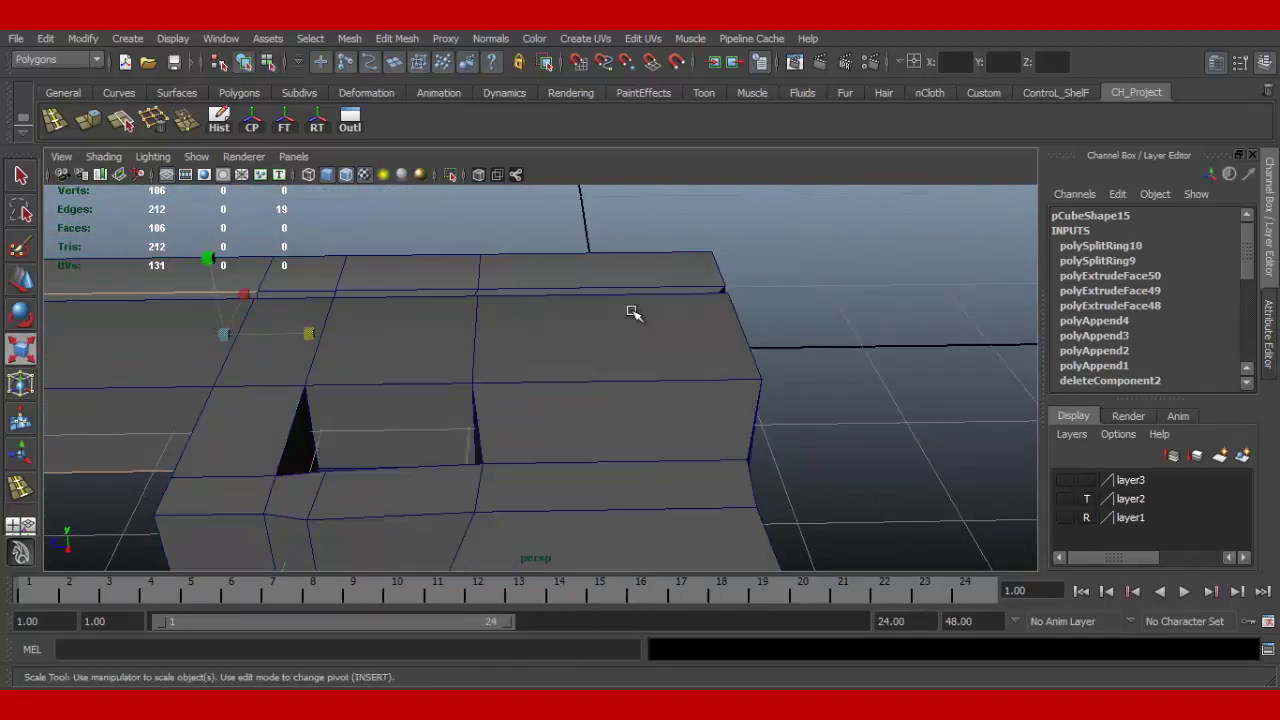
# Step: Select the slide's front end face in Face mode
pyautogui.click(620, 330)
pyautogui.moveTo(751, 400)
pyautogui.keyDown('alt'); pyautogui.mouseDown()
pyautogui.moveTo(565, 357)
pyautogui.moveTo(414, 360)
pyautogui.moveTo(406, 346)
pyautogui.moveTo(581, 382)
pyautogui.moveTo(654, 380)
pyautogui.moveTo(600, 385)
pyautogui.moveTo(520, 330)
pyautogui.moveTo(647, 370)
pyautogui.mouseUp(); pyautogui.keyUp('alt')
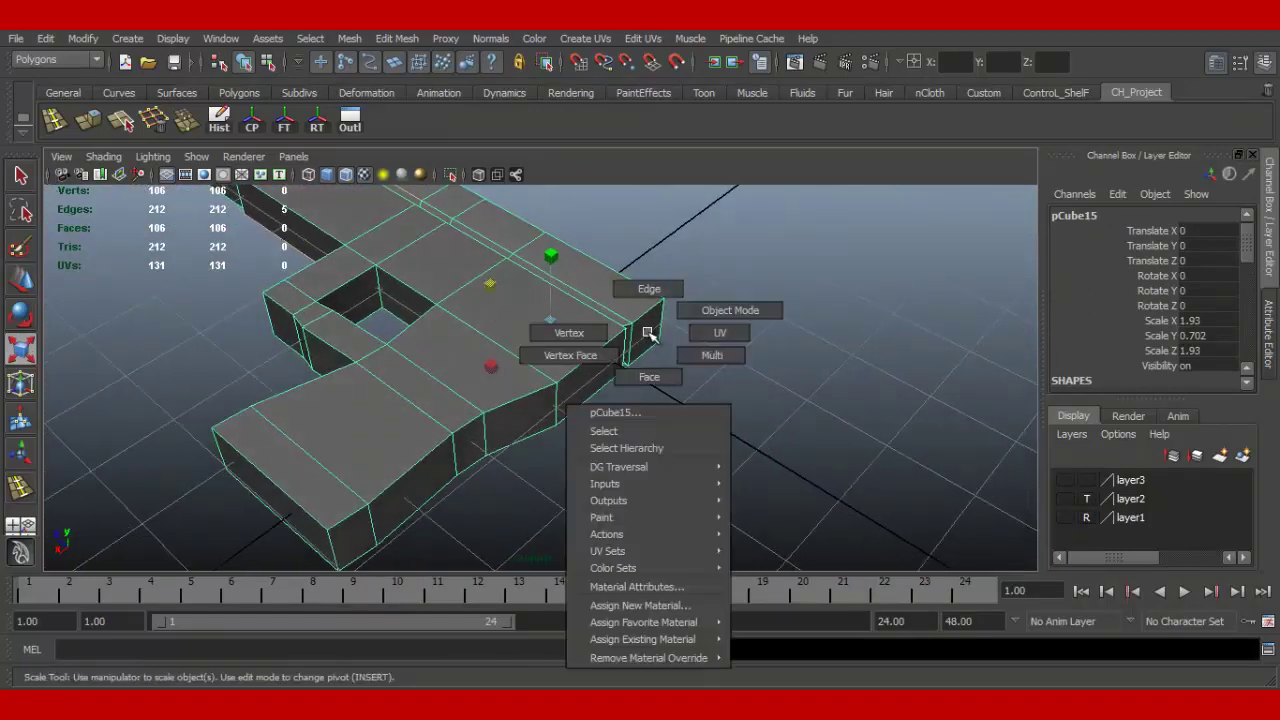
pyautogui.moveTo(645, 340); pyautogui.dragTo(636, 372, button='right')
pyautogui.click(645, 335)
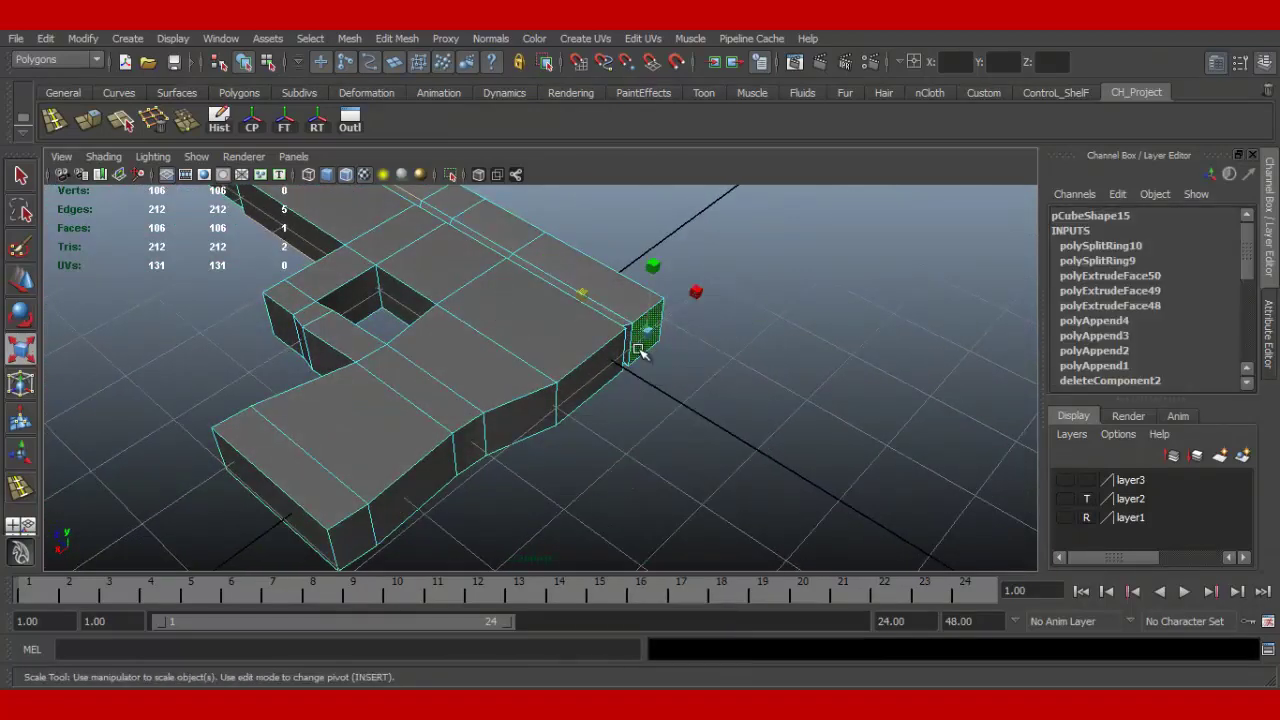
# Step: Extrude the front face and scale it down into a small nub, then return to Object Mode
pyautogui.click(160, 121)
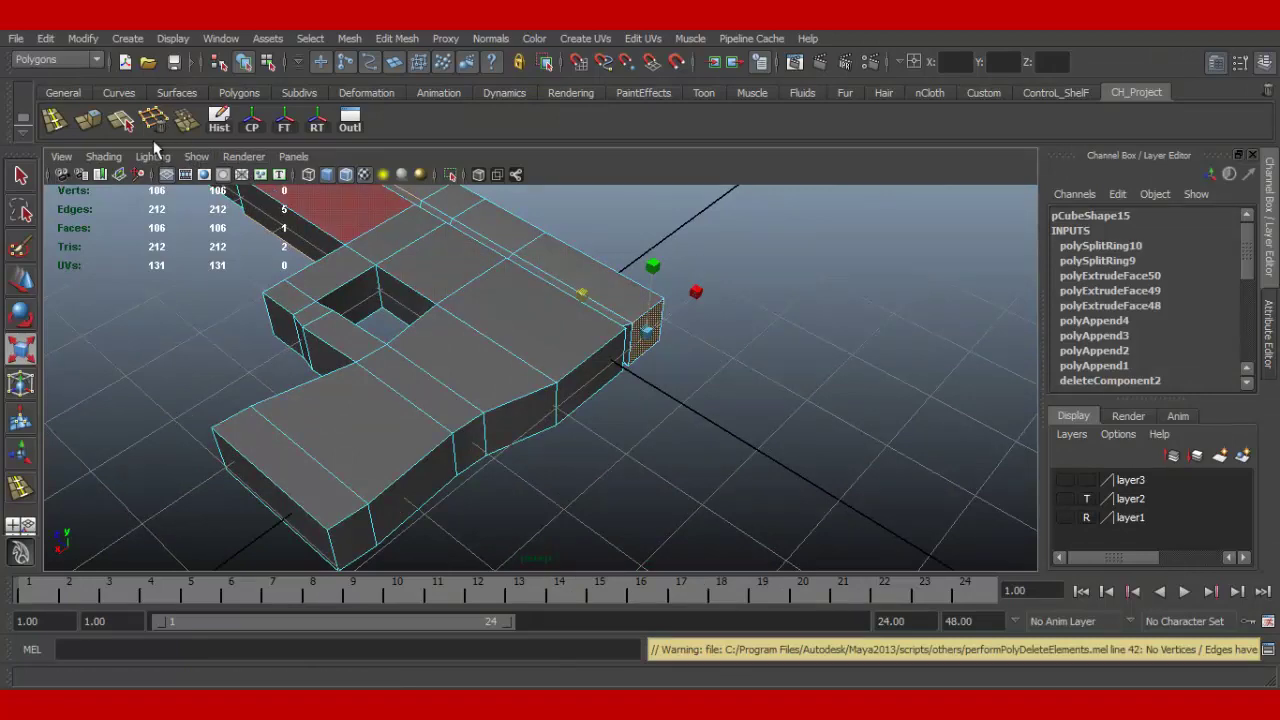
pyautogui.click(88, 121)
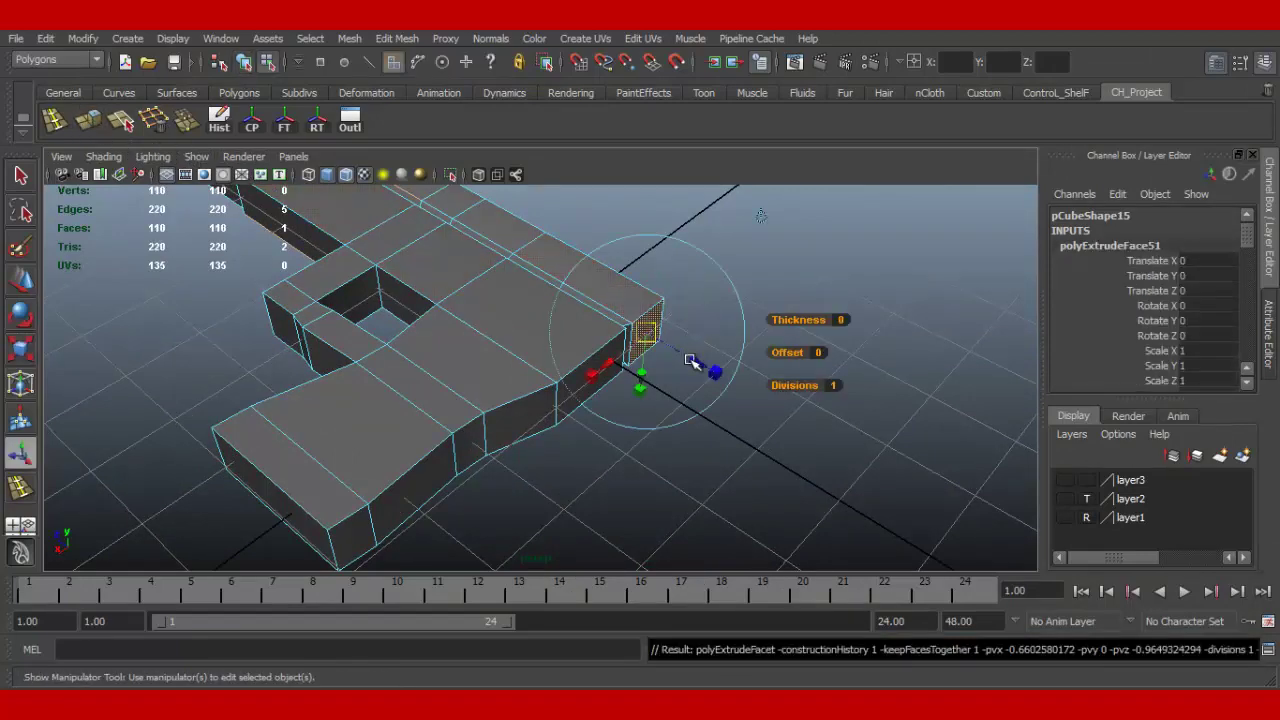
pyautogui.keyDown('alt'); pyautogui.moveTo(734, 343); pyautogui.dragTo(737, 366); pyautogui.keyUp('alt')
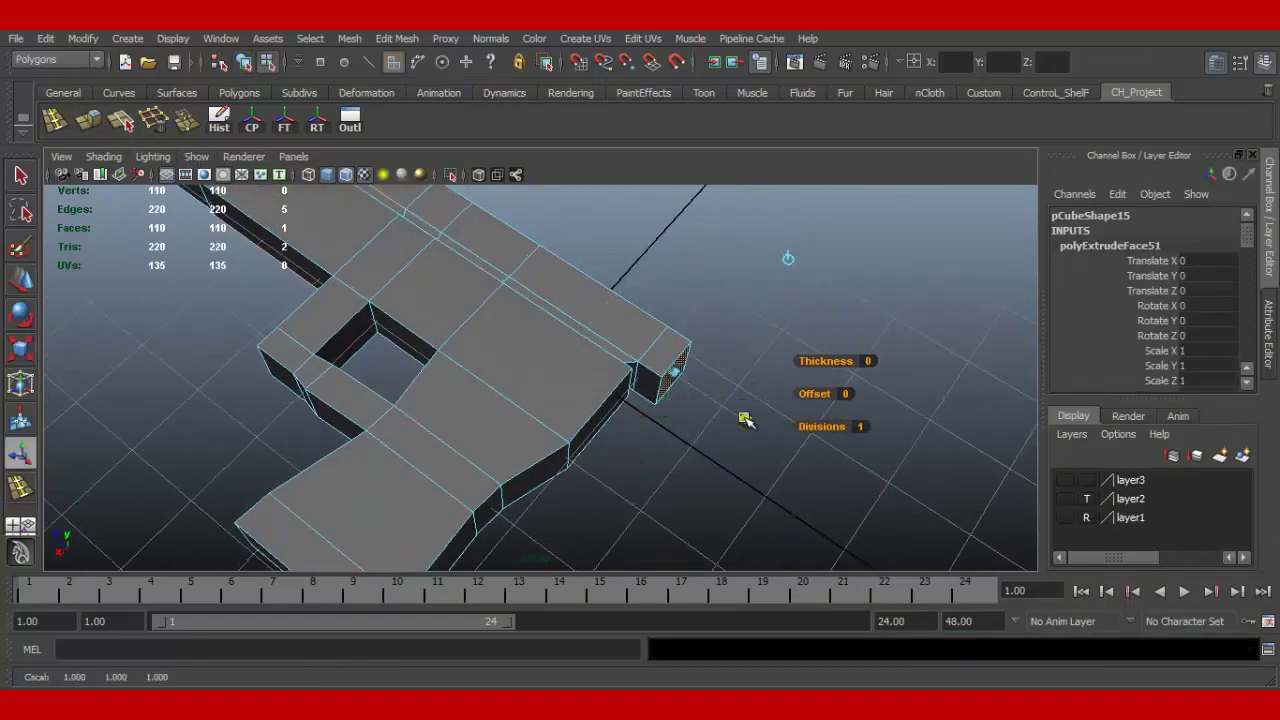
pyautogui.moveTo(745, 420)
pyautogui.mouseDown()
pyautogui.moveTo(655, 375)
pyautogui.moveTo(760, 383)
pyautogui.mouseUp()
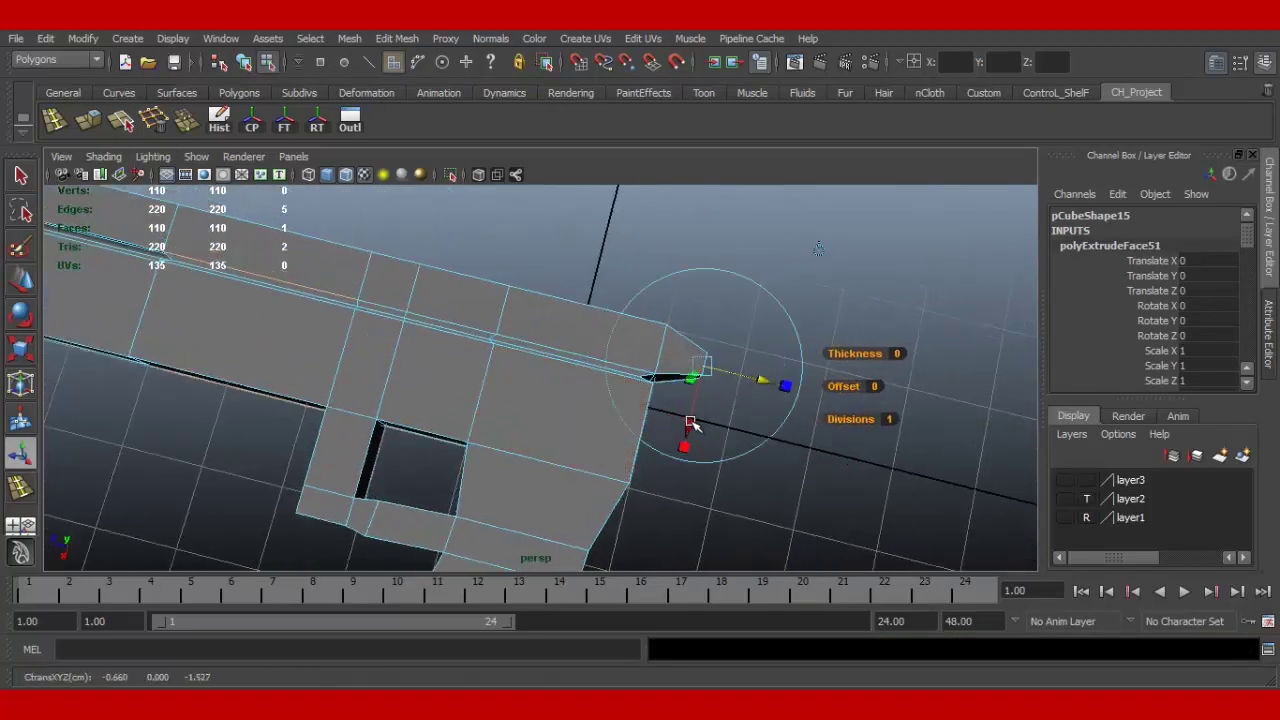
pyautogui.keyDown('alt'); pyautogui.moveTo(692, 422); pyautogui.dragTo(689, 406); pyautogui.keyUp('alt')
pyautogui.keyDown('alt'); pyautogui.moveTo(661, 386); pyautogui.dragTo(563, 414); pyautogui.keyUp('alt')
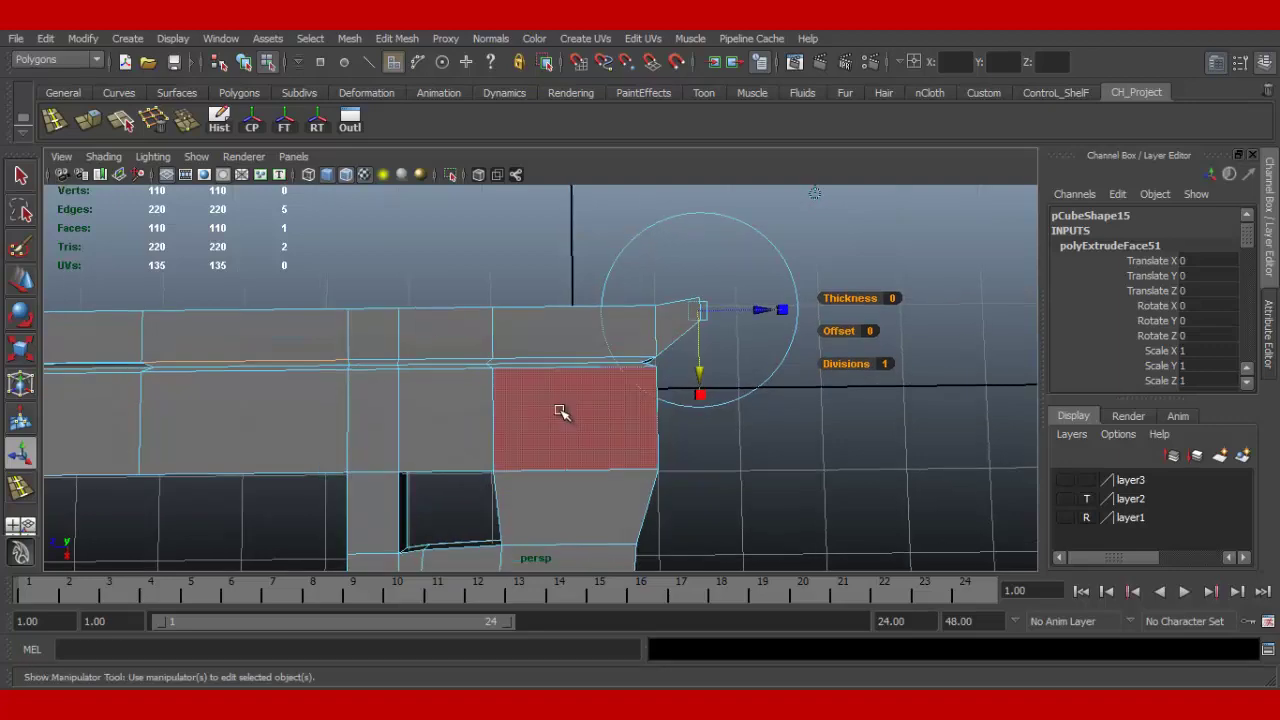
pyautogui.moveTo(563, 414)
pyautogui.mouseDown(button='right')
pyautogui.moveTo(629, 371)
pyautogui.moveTo(605, 430)
pyautogui.moveTo(557, 426)
pyautogui.mouseUp(button='right')
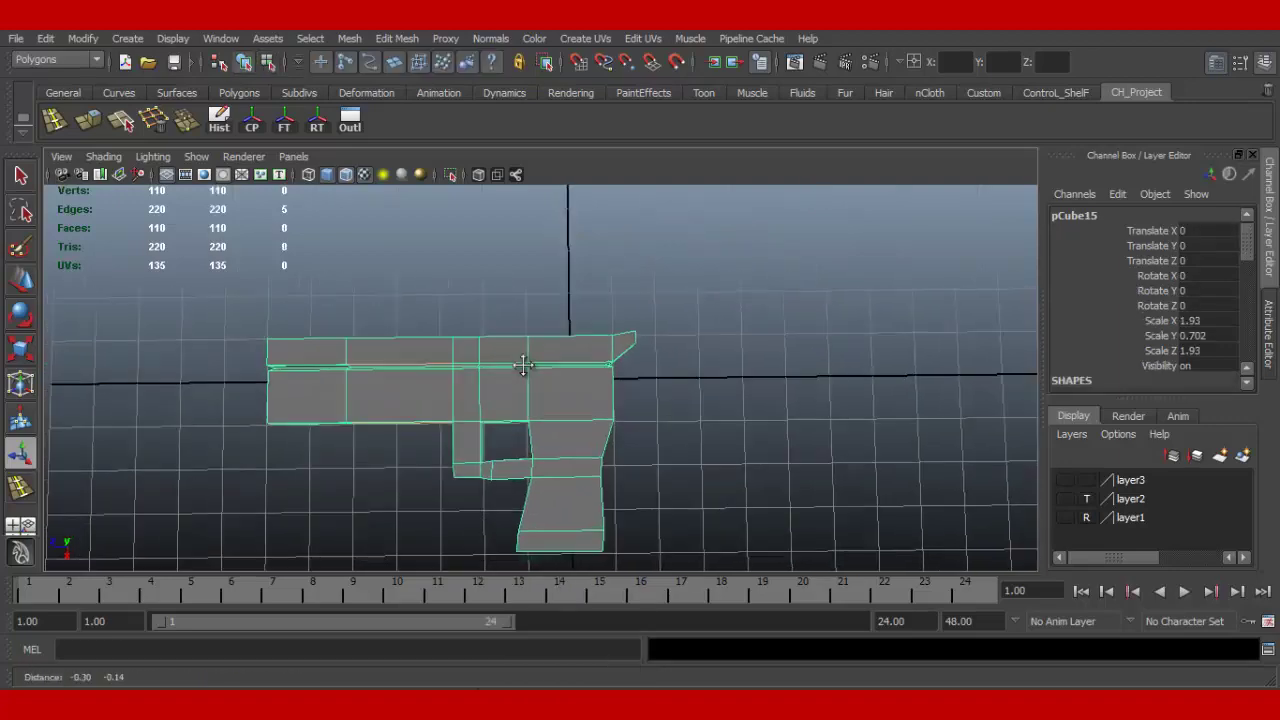
# Step: Insert cross edge loops across the slide above the trigger guard
pyautogui.keyDown('alt'); pyautogui.moveTo(557, 426); pyautogui.dragTo(557, 286, button='middle'); pyautogui.keyUp('alt')
pyautogui.keyDown('alt'); pyautogui.moveTo(557, 286); pyautogui.dragTo(766, 449, button='right'); pyautogui.keyUp('alt')
pyautogui.keyDown('alt'); pyautogui.moveTo(766, 449); pyautogui.dragTo(680, 488, button='middle'); pyautogui.keyUp('alt')
pyautogui.moveTo(680, 488)
pyautogui.keyDown('alt'); pyautogui.mouseDown()
pyautogui.moveTo(608, 358)
pyautogui.moveTo(584, 378)
pyautogui.mouseUp(); pyautogui.keyUp('alt')
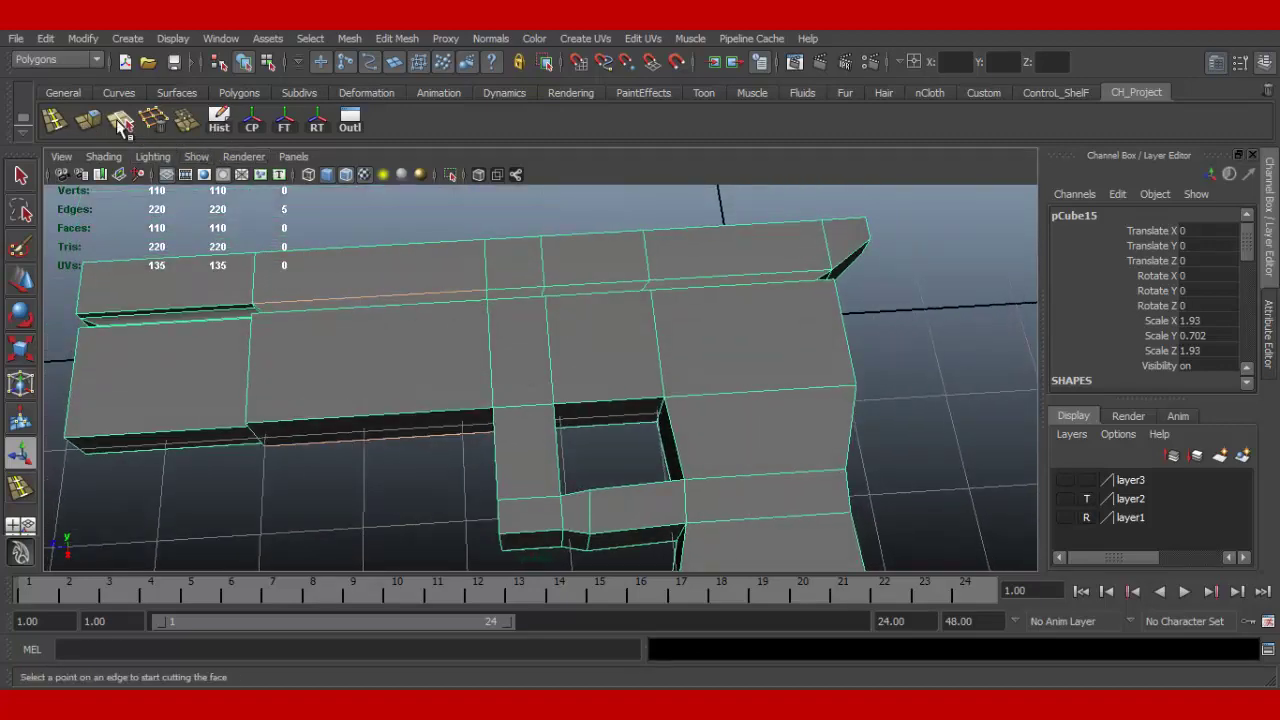
pyautogui.click(54, 121)
pyautogui.moveTo(631, 404)
pyautogui.mouseDown()
pyautogui.moveTo(620, 410)
pyautogui.moveTo(645, 372)
pyautogui.mouseUp()
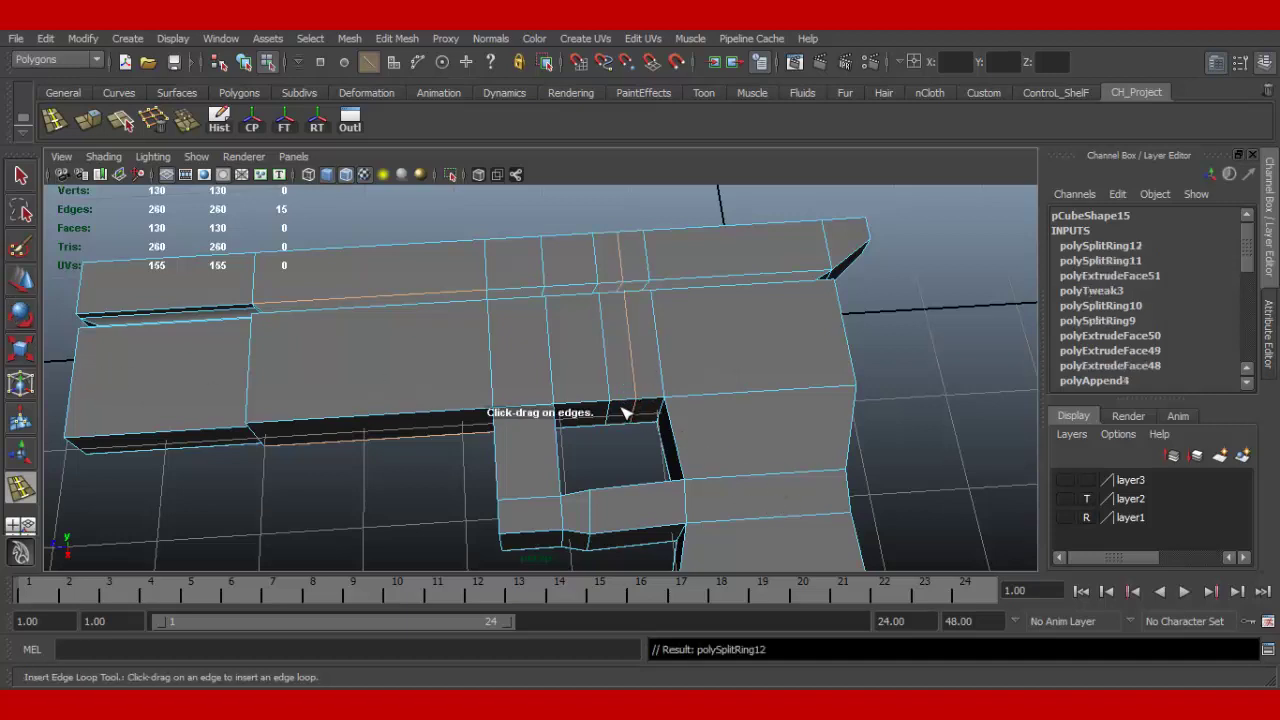
# Step: Delete the small face between the new loops, undo it, and reselect the whole pistol
pyautogui.moveTo(625, 412); pyautogui.dragTo(625, 432, button='right')
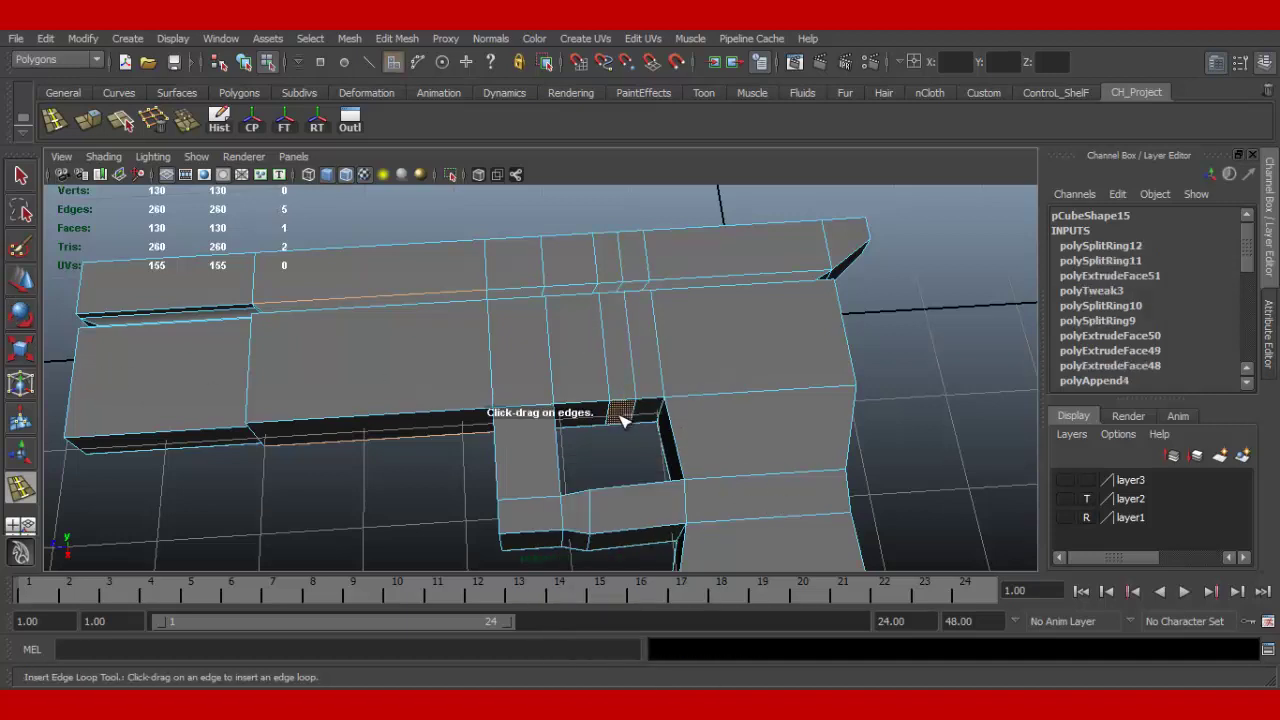
pyautogui.click(621, 418)
pyautogui.press('Delete')
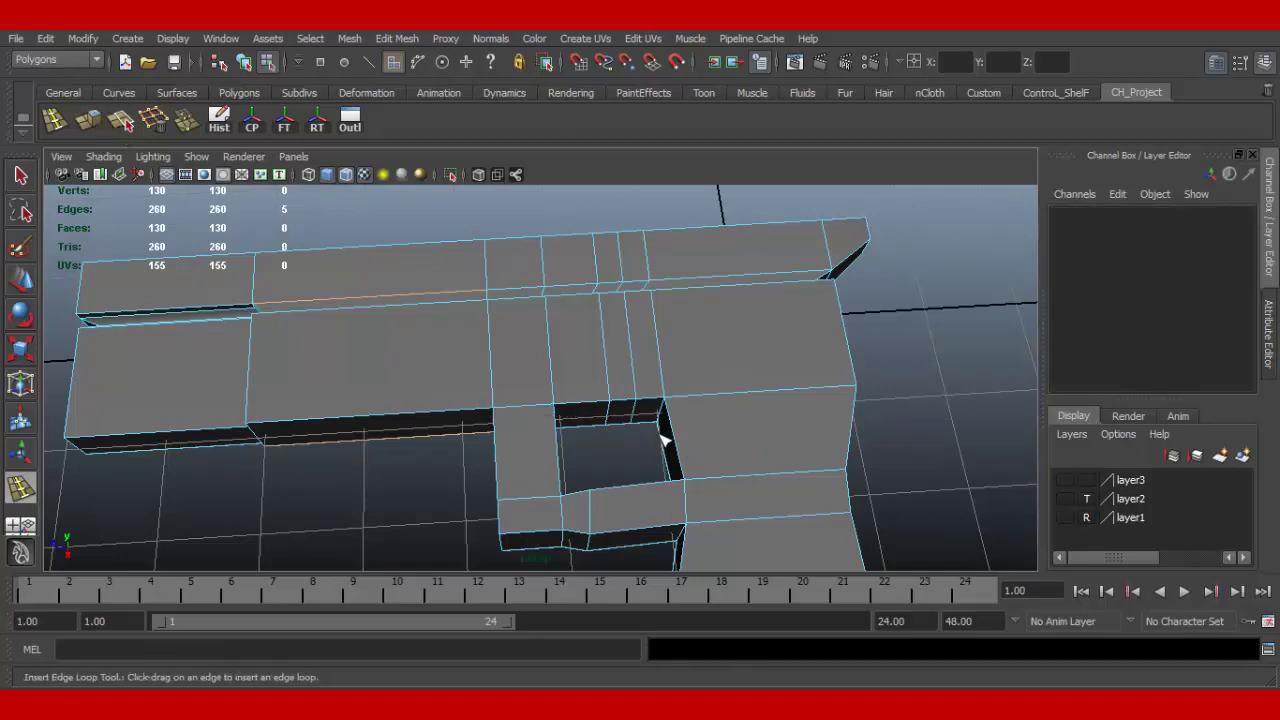
pyautogui.keyDown('alt'); pyautogui.moveTo(623, 409); pyautogui.dragTo(669, 409); pyautogui.keyUp('alt')
pyautogui.hotkey('ctrl', 'z')
pyautogui.press('w')
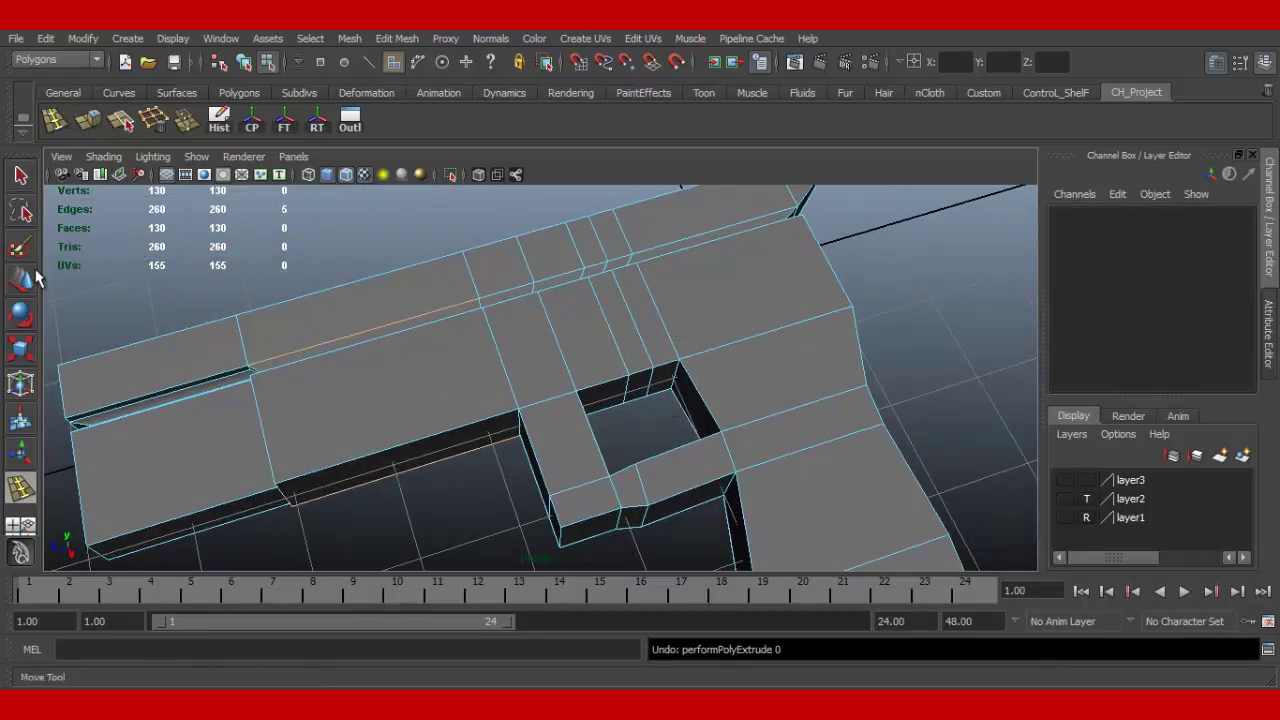
pyautogui.moveTo(613, 331); pyautogui.dragTo(688, 305, button='right')
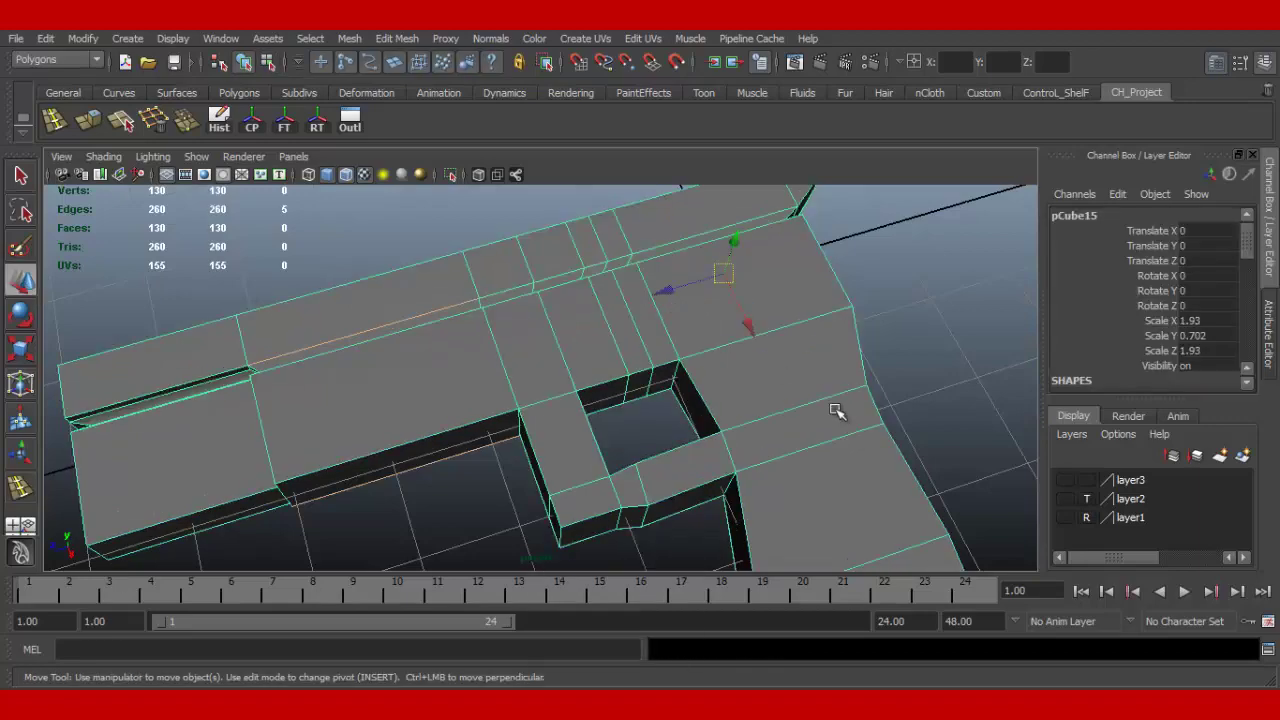
pyautogui.press('f')
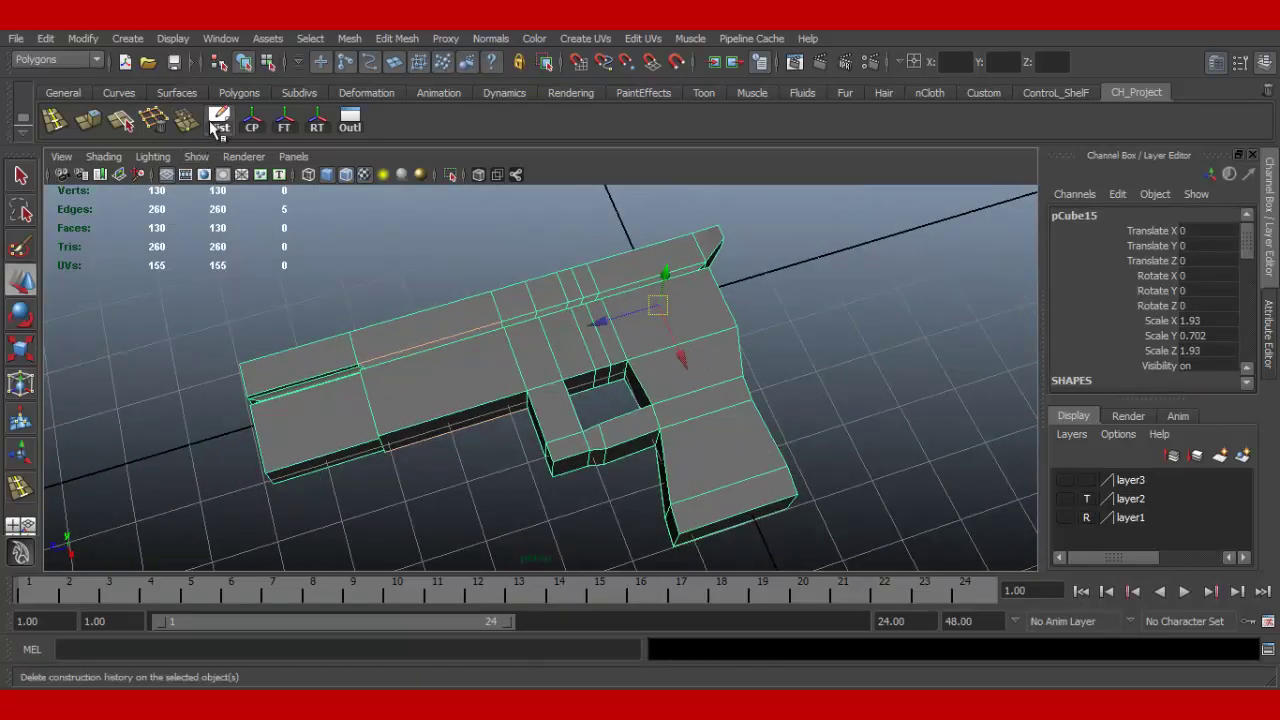
# Step: Delete the face inside the trigger guard and extrude the hole's edge face down into the opening
pyautogui.scroll(5, 600, 350)
pyautogui.rightClick(643, 360)
pyautogui.press('Delete')
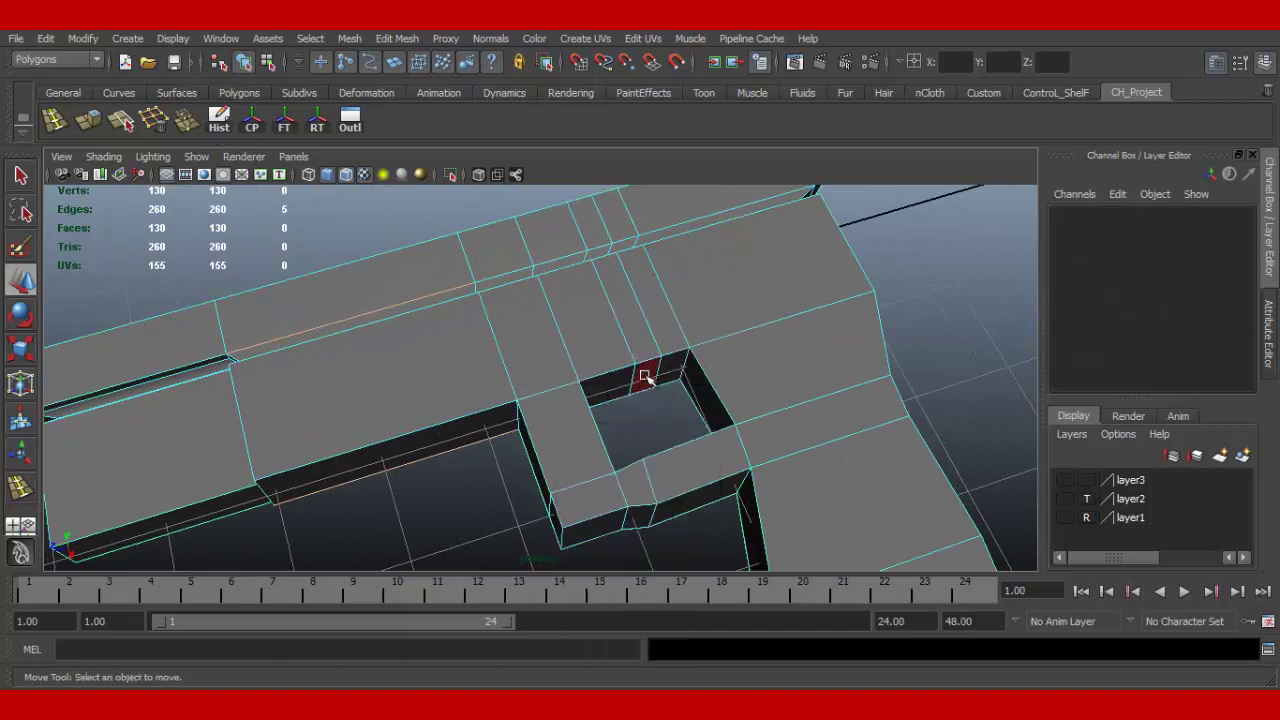
pyautogui.click(645, 372)
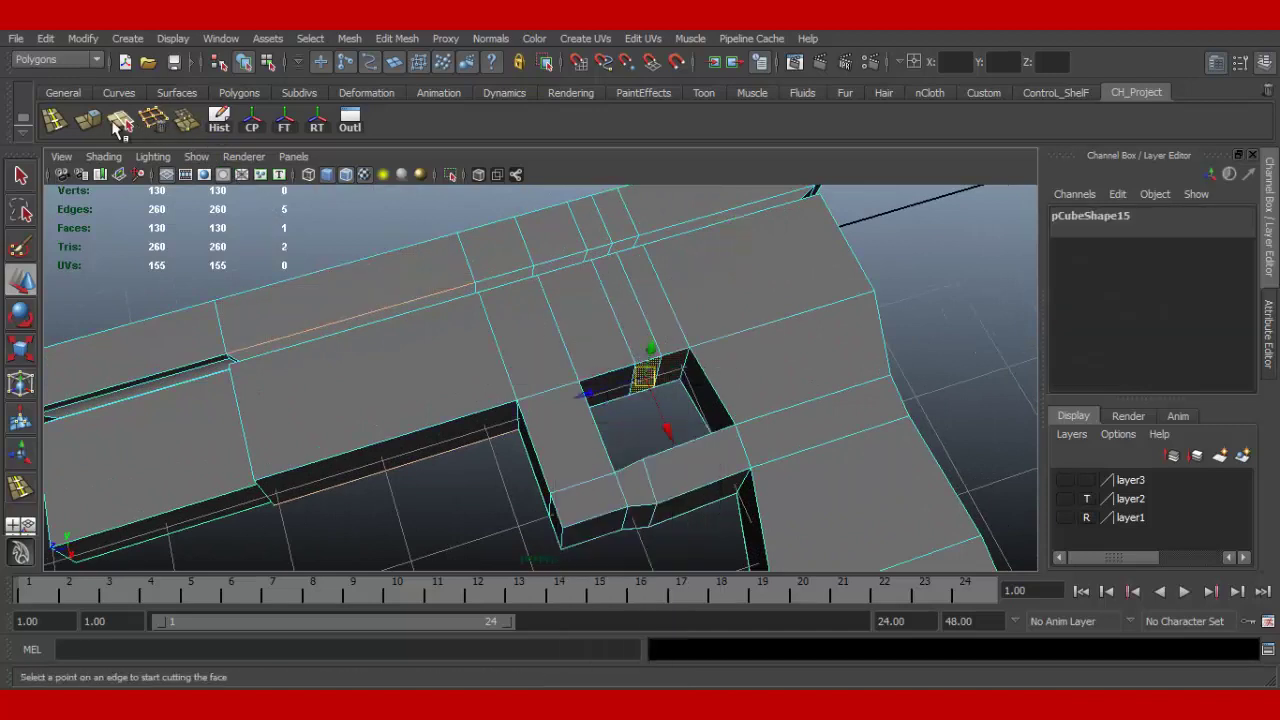
pyautogui.click(88, 120)
pyautogui.moveTo(670, 430); pyautogui.dragTo(685, 460)
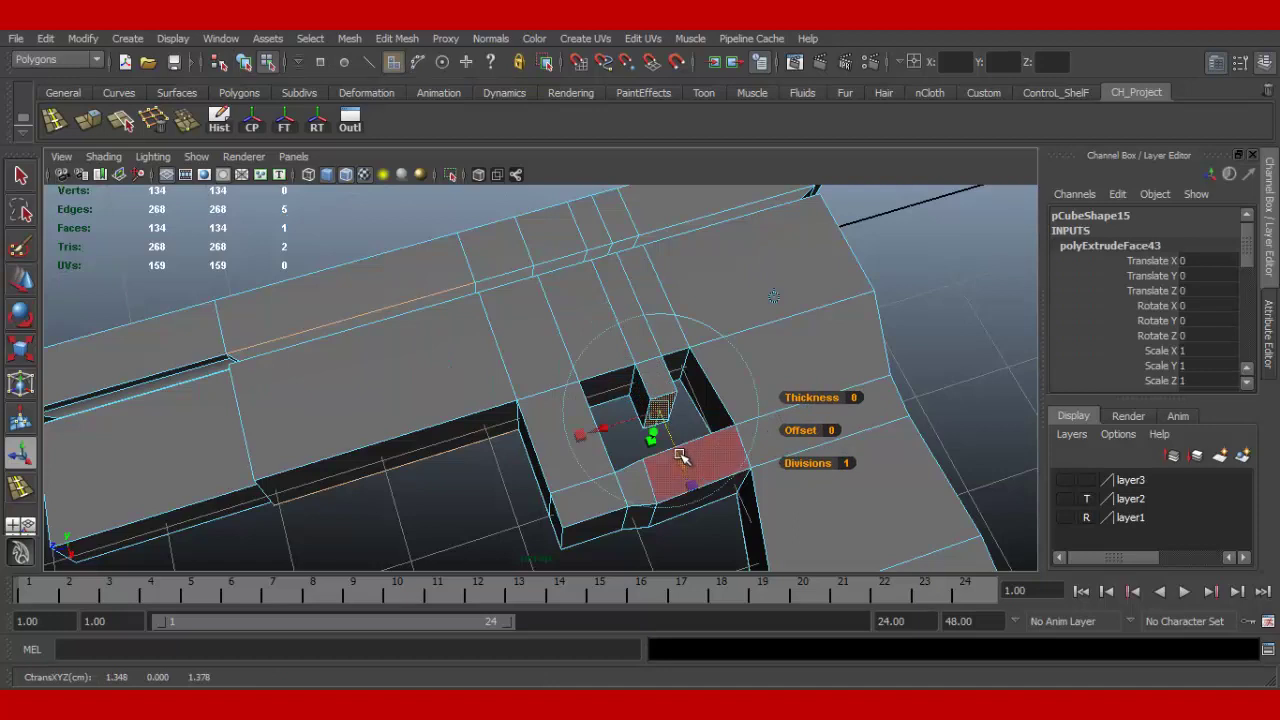
pyautogui.moveTo(660, 407); pyautogui.dragTo(680, 430)
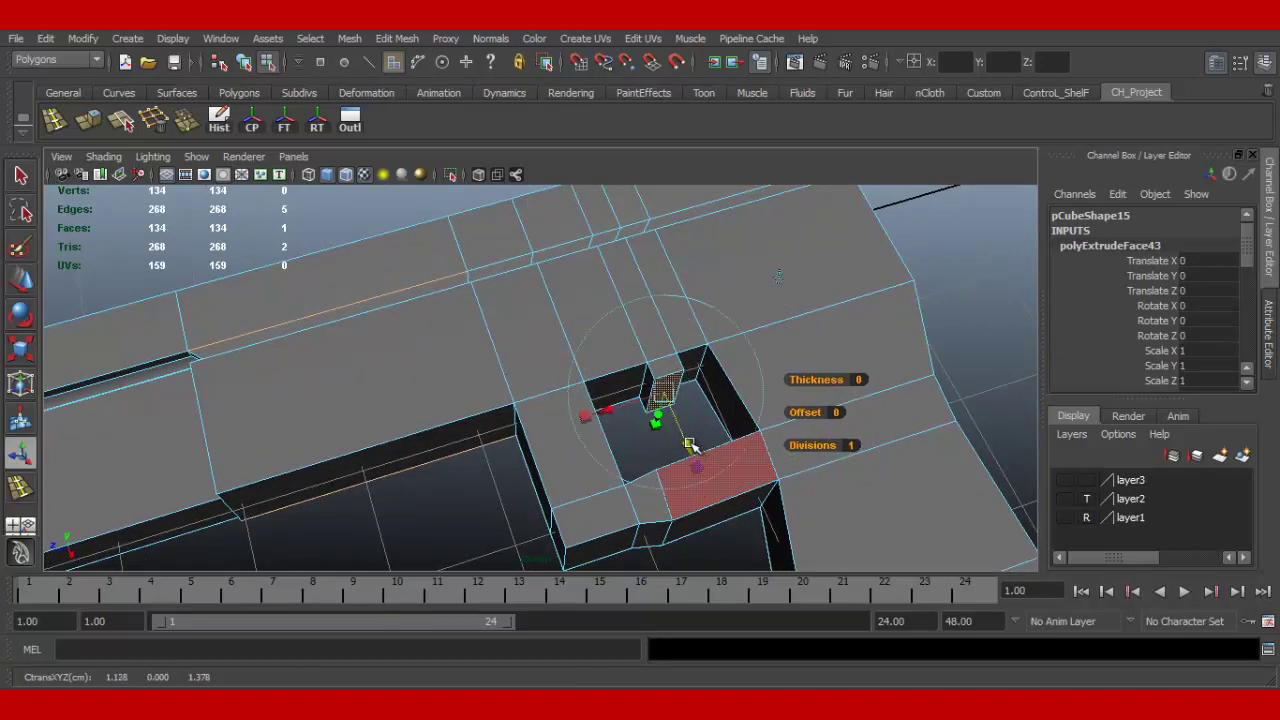
# Step: Scale, extrude again, rotate and shrink the face into an angled trigger tip
pyautogui.click(700, 464)
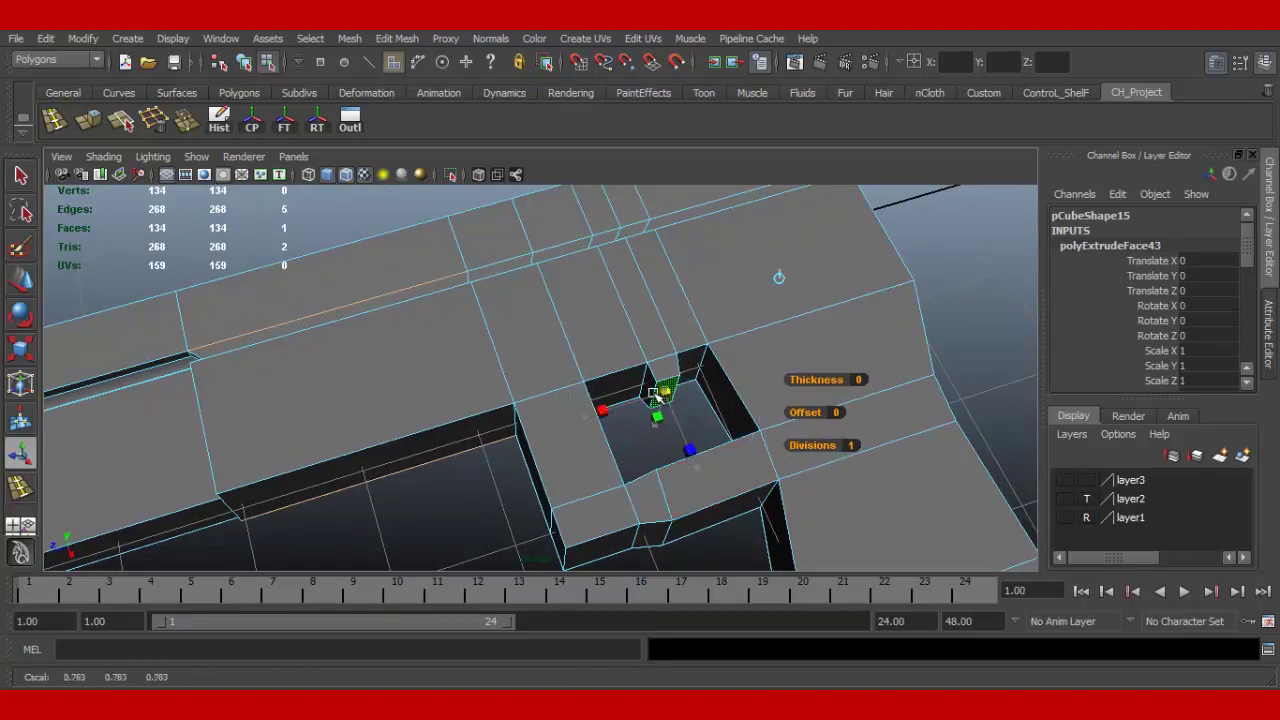
pyautogui.click(660, 422)
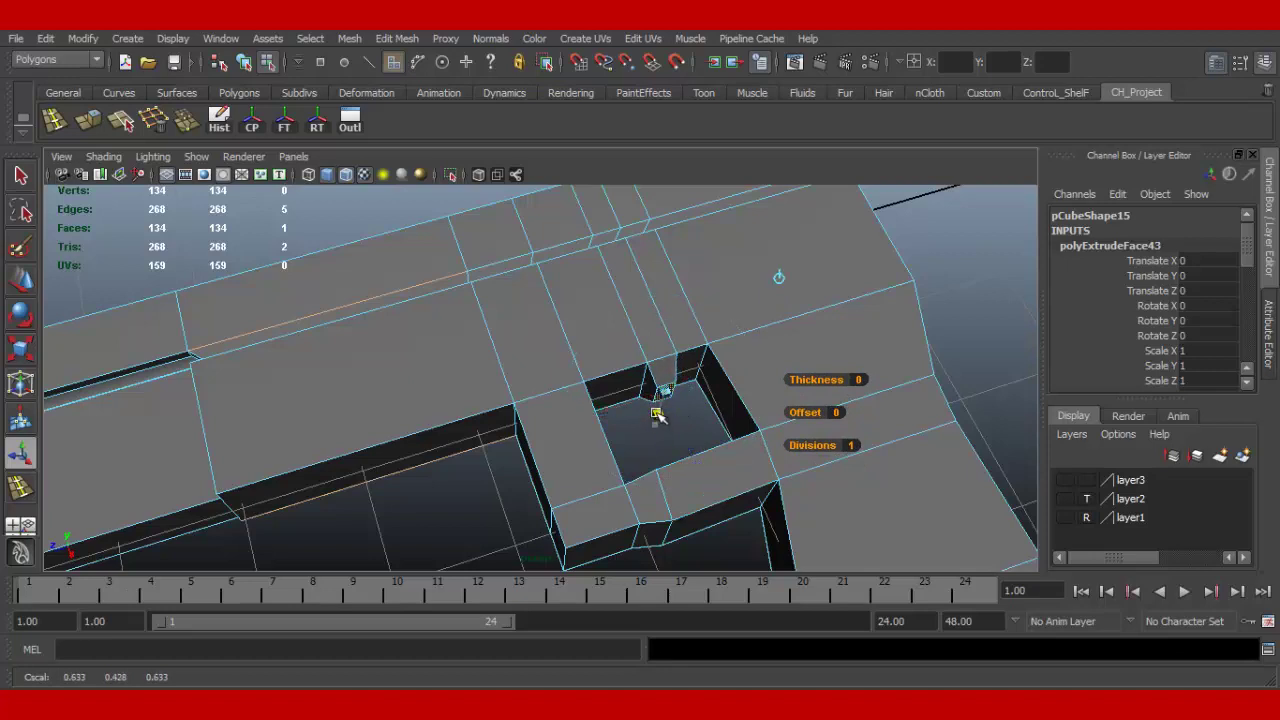
pyautogui.moveTo(682, 430)
pyautogui.mouseDown()
pyautogui.moveTo(704, 484)
pyautogui.moveTo(707, 472)
pyautogui.moveTo(691, 484)
pyautogui.moveTo(628, 452)
pyautogui.mouseUp()
pyautogui.hotkey('ctrl', 'e')
pyautogui.hotkey('ctrl', 'e')
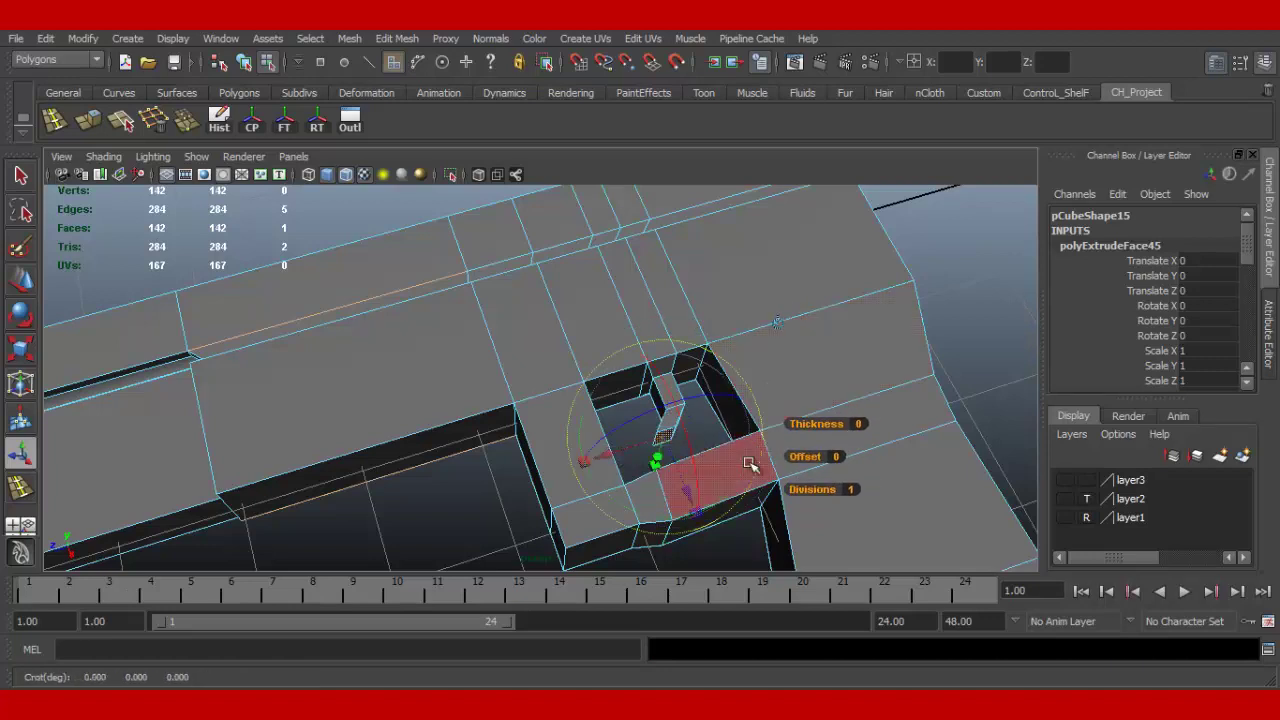
pyautogui.press('e')
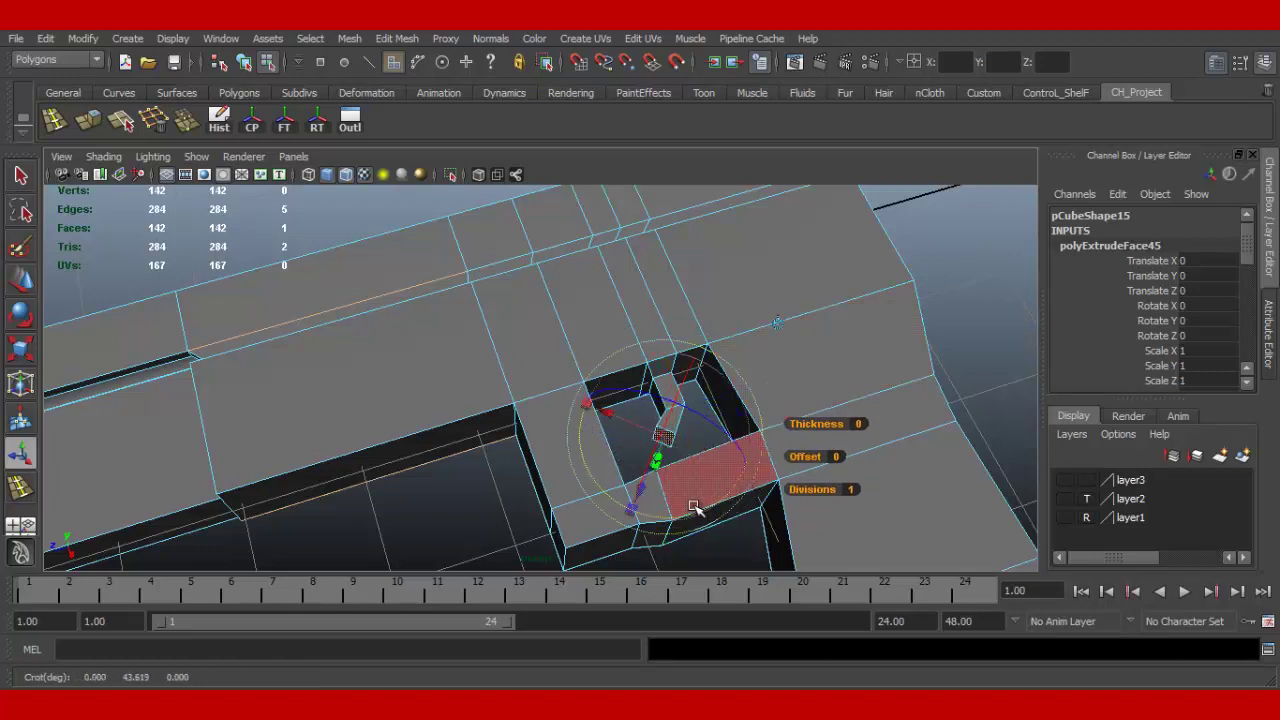
pyautogui.press('r')
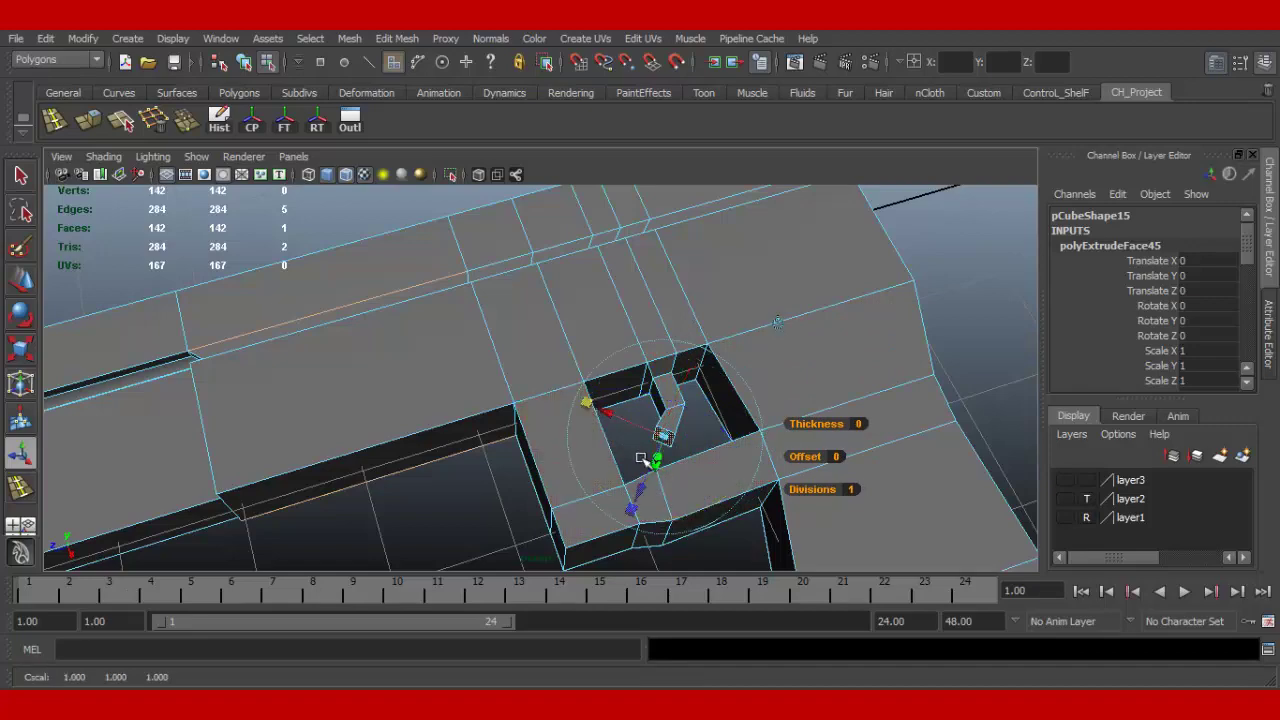
pyautogui.moveTo(665, 440); pyautogui.dragTo(678, 357)
pyautogui.moveTo(677, 357); pyautogui.dragTo(730, 337, button='right')
pyautogui.moveTo(730, 337)
pyautogui.keyDown('alt'); pyautogui.mouseDown()
pyautogui.moveTo(737, 434)
pyautogui.moveTo(633, 315)
pyautogui.moveTo(651, 271)
pyautogui.moveTo(616, 386)
pyautogui.moveTo(543, 397)
pyautogui.mouseUp(); pyautogui.keyUp('alt')
pyautogui.scroll(-3, 737, 434)
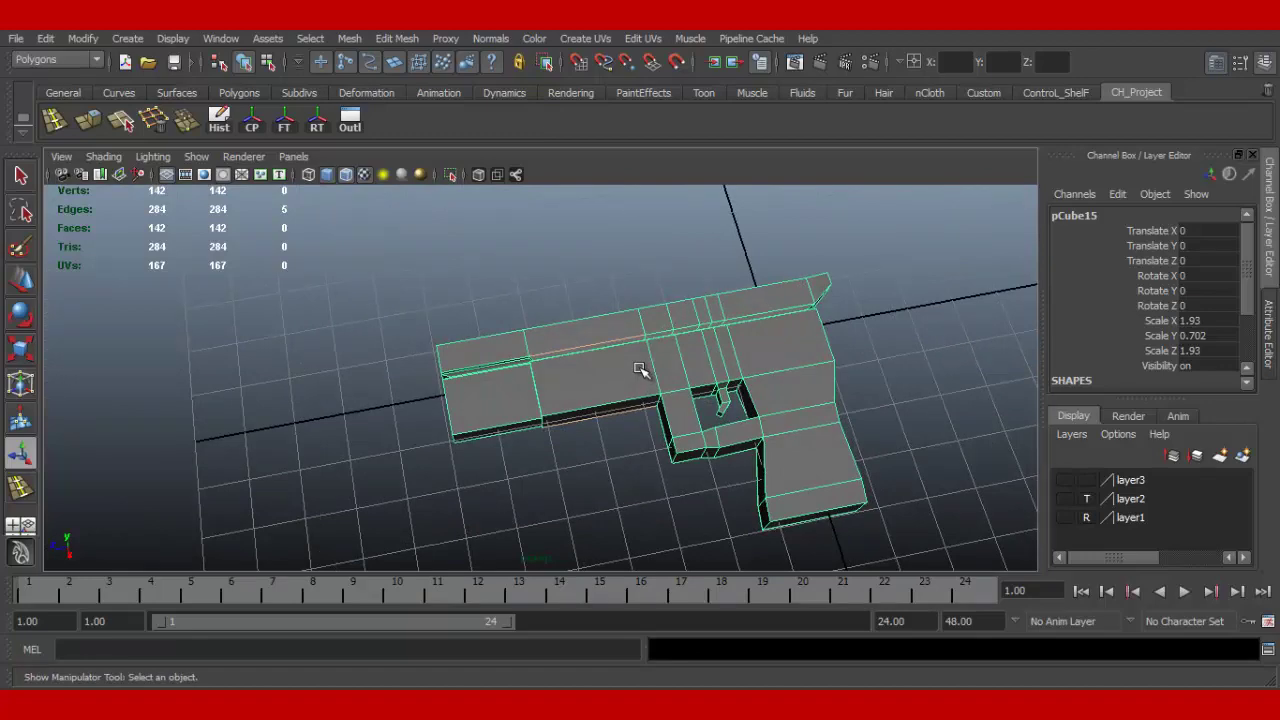
# Step: Preview the pistol smoothed with 3, then return to the low-poly cage with 1
pyautogui.press('3')
pyautogui.moveTo(691, 371)
pyautogui.keyDown('alt'); pyautogui.mouseDown()
pyautogui.moveTo(634, 354)
pyautogui.moveTo(674, 334)
pyautogui.moveTo(692, 402)
pyautogui.moveTo(663, 417)
pyautogui.moveTo(657, 406)
pyautogui.moveTo(689, 375)
pyautogui.mouseUp(); pyautogui.keyUp('alt')
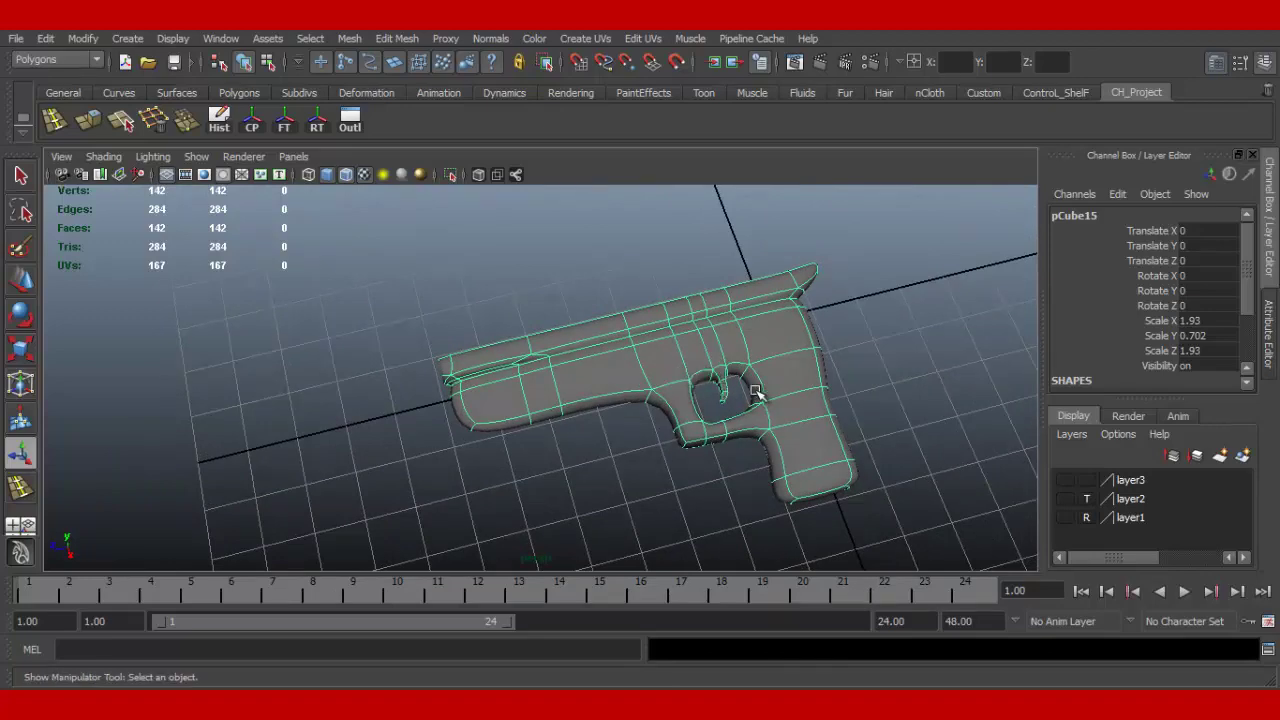
pyautogui.press('1')
pyautogui.keyDown('alt'); pyautogui.moveTo(729, 386); pyautogui.dragTo(858, 420, button='right'); pyautogui.keyUp('alt')
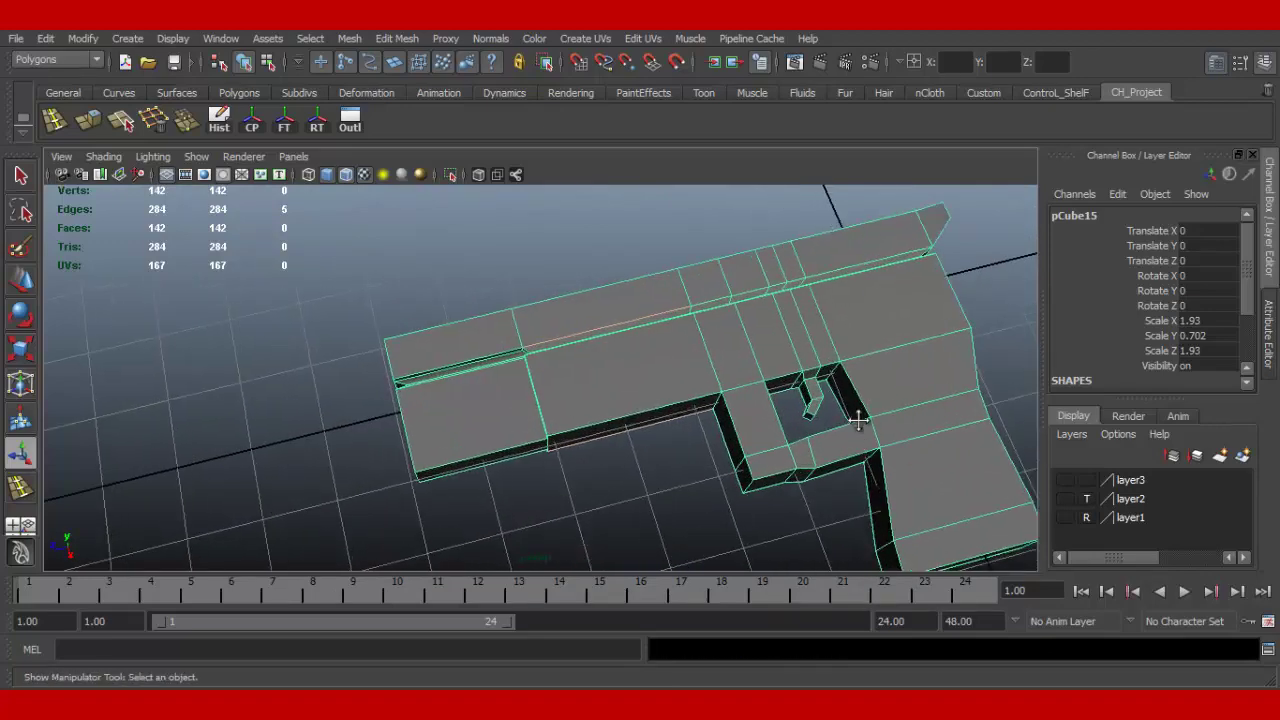
pyautogui.moveTo(858, 420)
pyautogui.keyDown('alt'); pyautogui.mouseDown()
pyautogui.moveTo(672, 343)
pyautogui.moveTo(786, 371)
pyautogui.moveTo(691, 394)
pyautogui.mouseUp(); pyautogui.keyUp('alt')
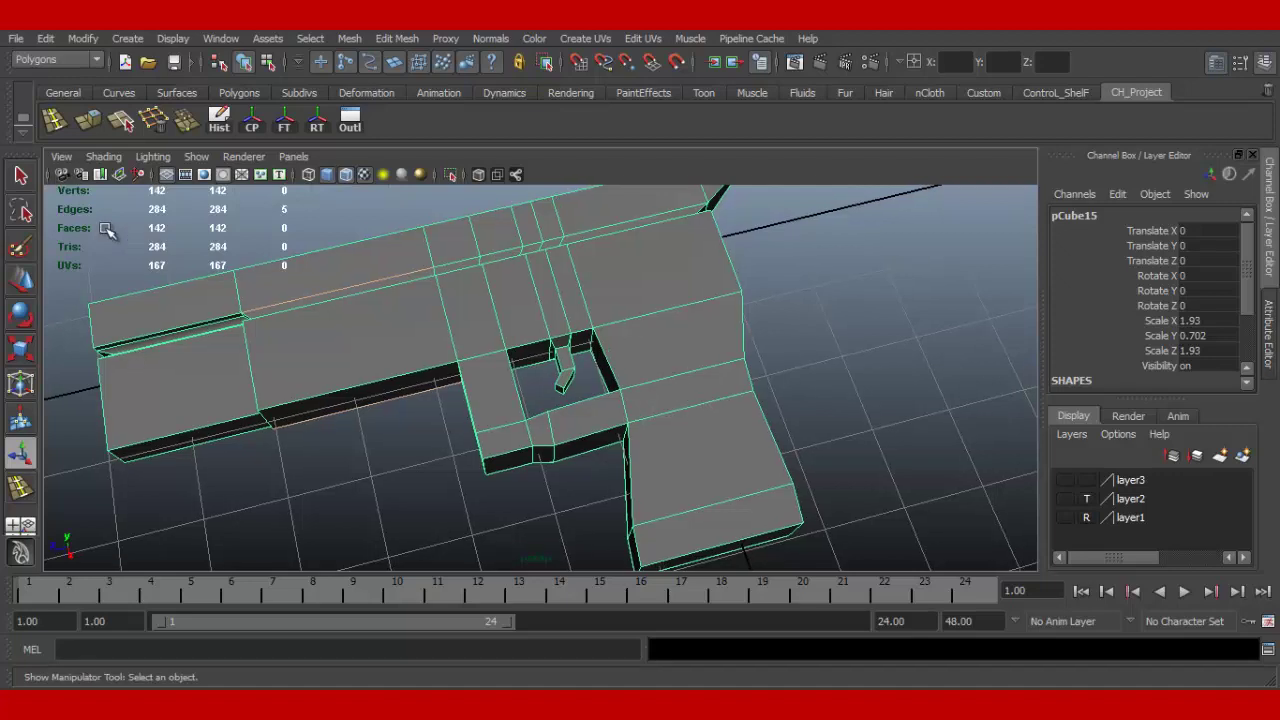
# Step: Insert two edge loops, one across the gun body and one through the grip
pyautogui.click(54, 121)
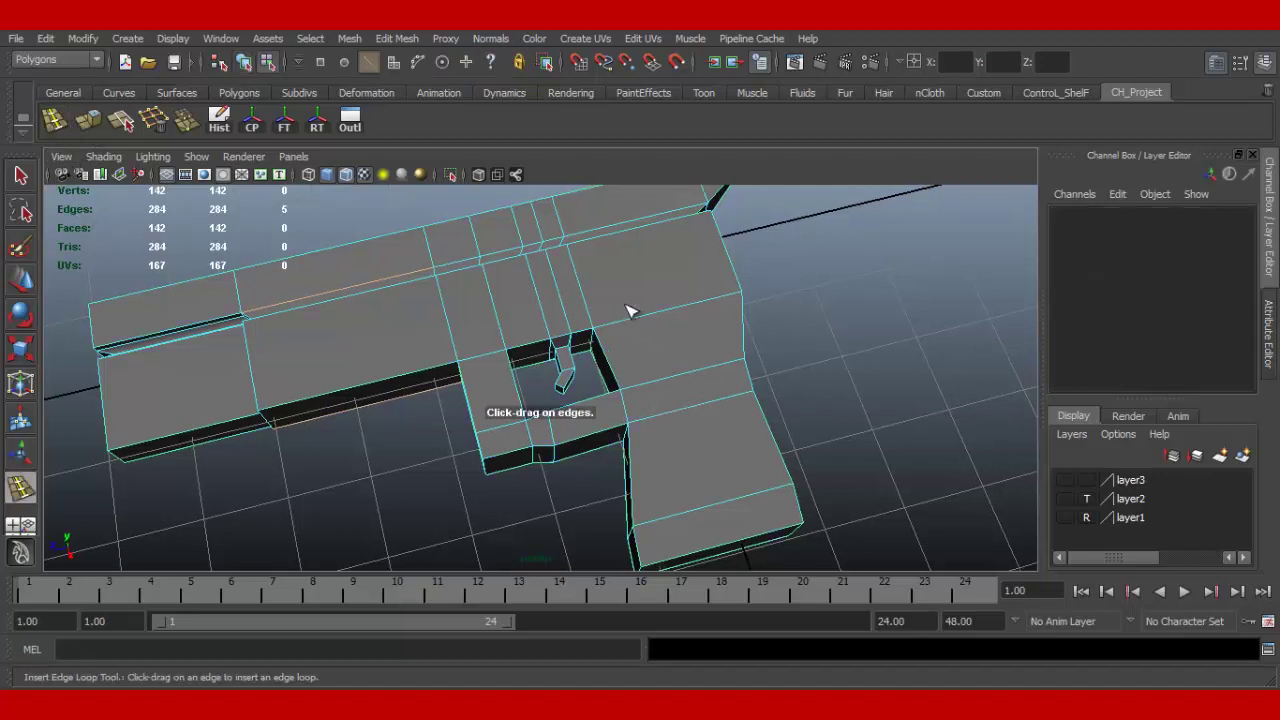
pyautogui.moveTo(640, 322); pyautogui.dragTo(622, 327)
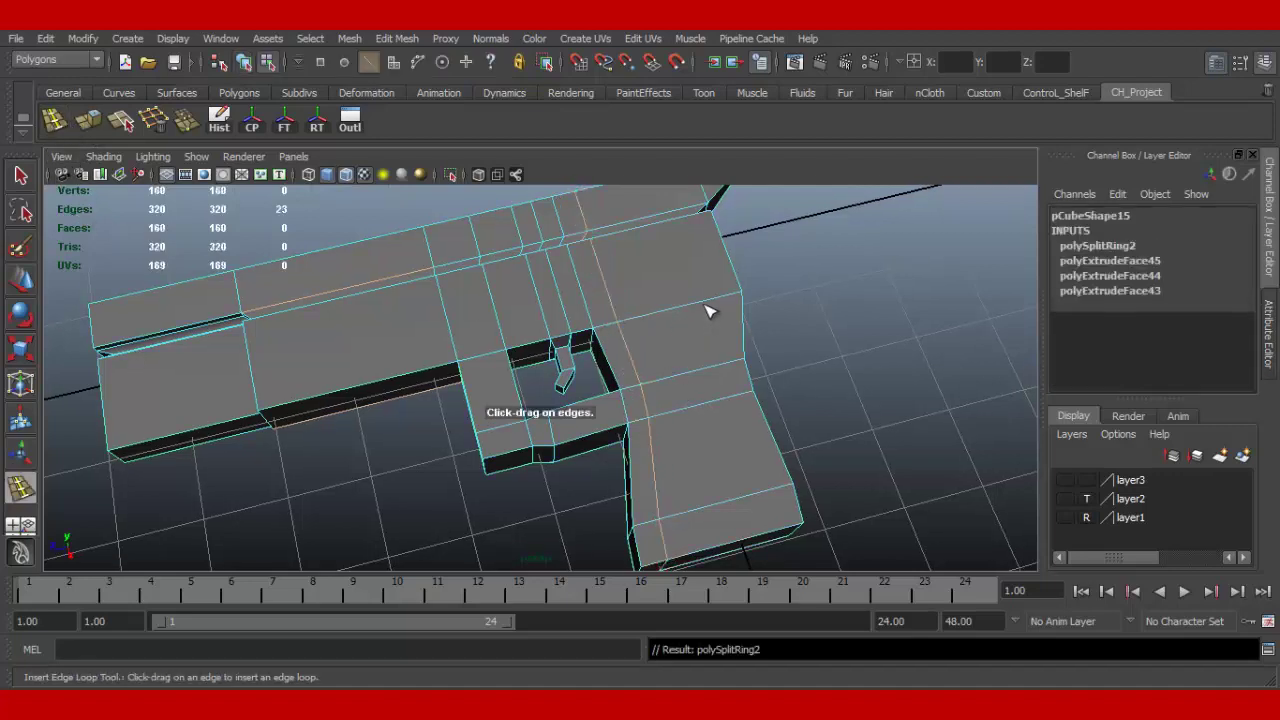
pyautogui.moveTo(708, 310); pyautogui.dragTo(729, 306)
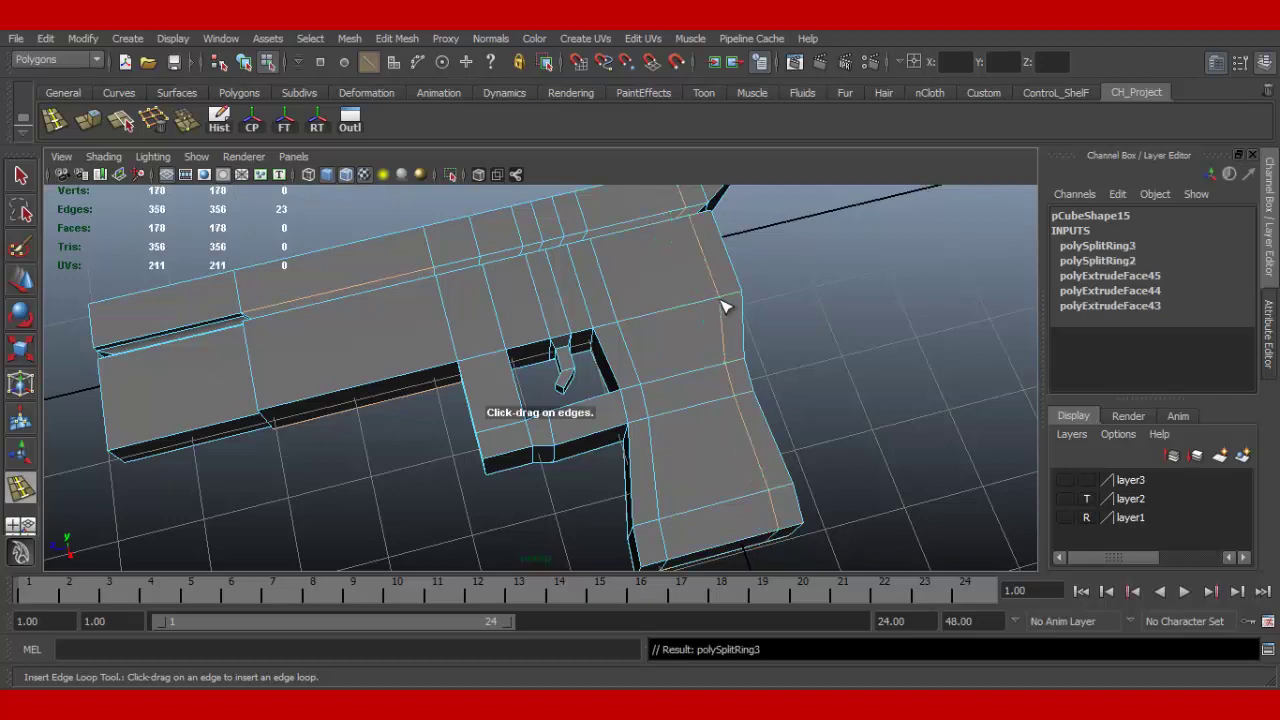
pyautogui.click(22, 288)
pyautogui.moveTo(683, 328); pyautogui.dragTo(668, 368, button='right')
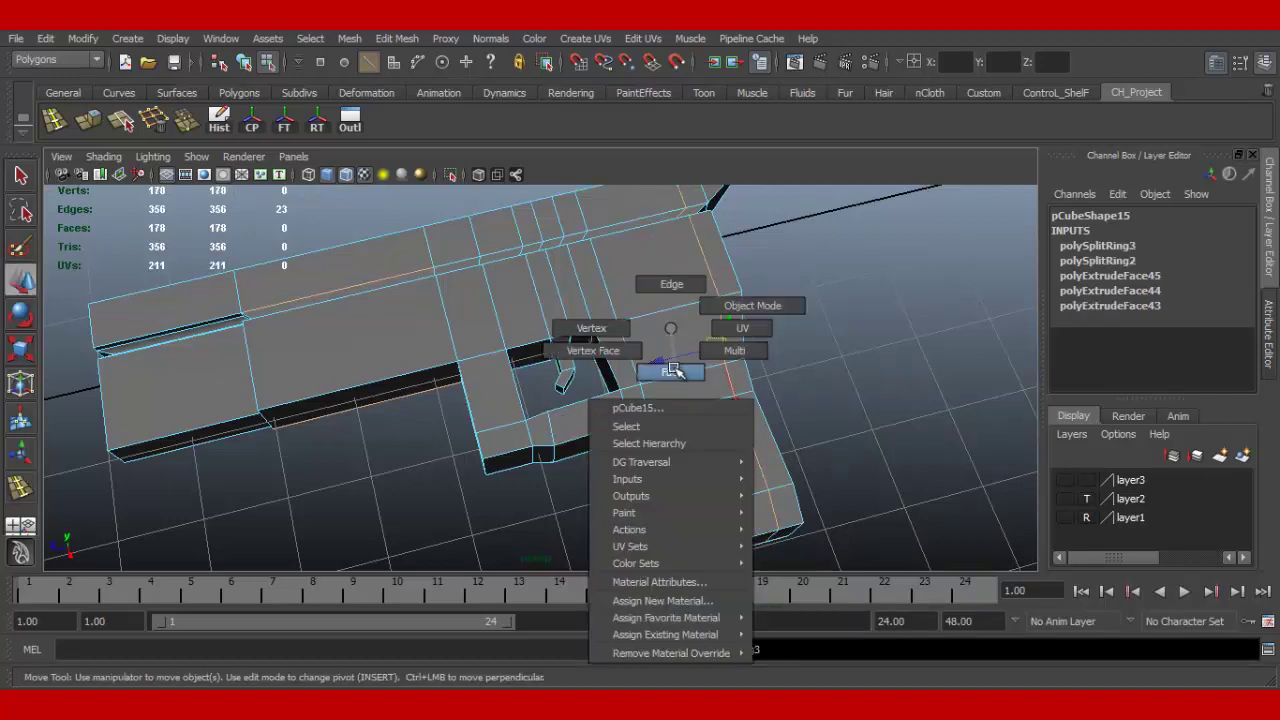
# Step: Select the grip's side faces on both sides of the pistol
pyautogui.click(676, 340)
pyautogui.keyDown('shift'); pyautogui.click(690, 458); pyautogui.keyUp('shift')
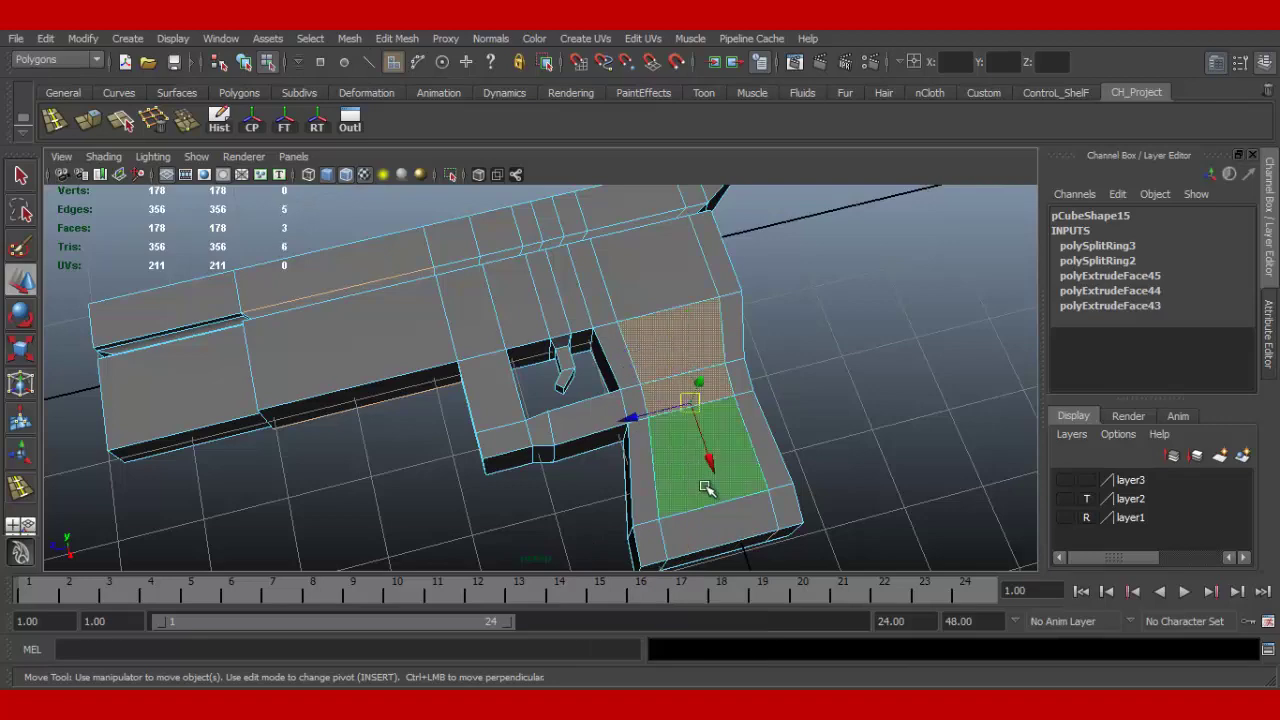
pyautogui.keyDown('shift'); pyautogui.click(718, 518); pyautogui.keyUp('shift')
pyautogui.moveTo(718, 518)
pyautogui.keyDown('alt'); pyautogui.mouseDown()
pyautogui.moveTo(629, 434)
pyautogui.moveTo(587, 282)
pyautogui.mouseUp(); pyautogui.keyUp('alt')
pyautogui.keyDown('shift'); pyautogui.click(754, 275); pyautogui.keyUp('shift')
pyautogui.keyDown('shift'); pyautogui.click(745, 332); pyautogui.keyUp('shift')
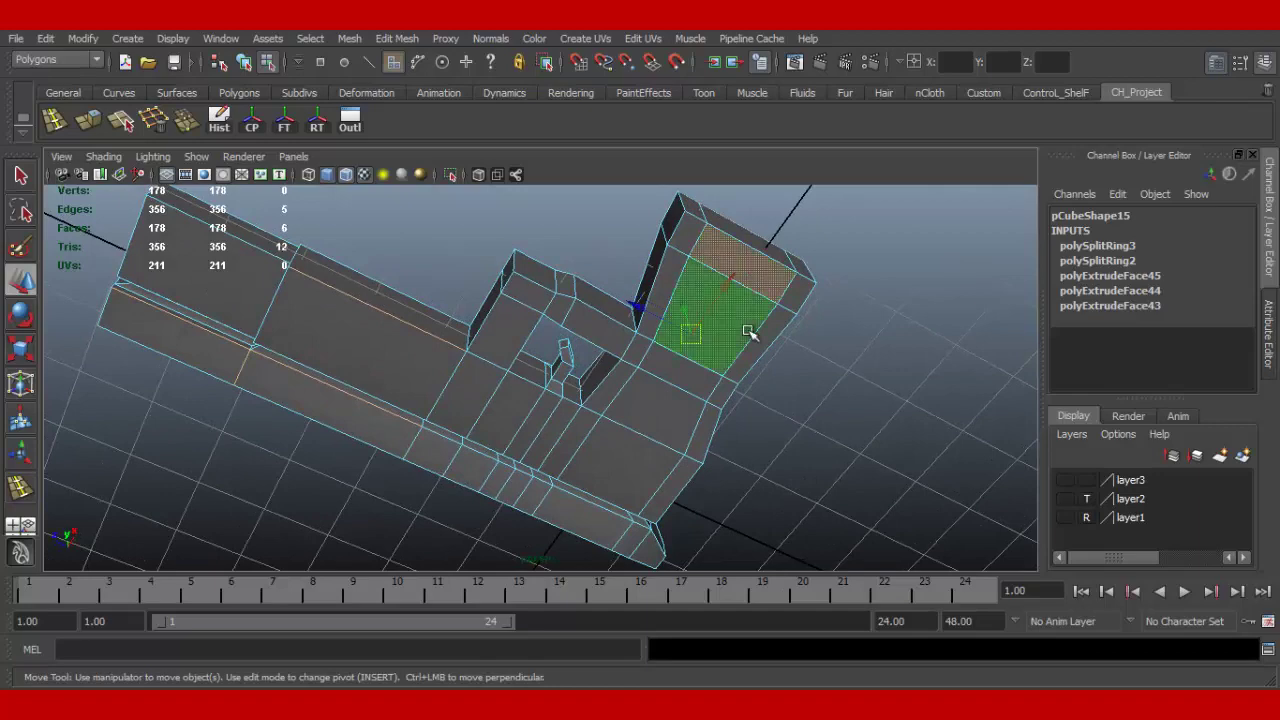
pyautogui.keyDown('shift'); pyautogui.click(666, 366); pyautogui.keyUp('shift')
pyautogui.keyDown('shift'); pyautogui.click(660, 412); pyautogui.keyUp('shift')
pyautogui.moveTo(660, 412)
pyautogui.keyDown('alt'); pyautogui.mouseDown()
pyautogui.moveTo(681, 396)
pyautogui.moveTo(674, 491)
pyautogui.moveTo(692, 468)
pyautogui.mouseUp(); pyautogui.keyUp('alt')
# Step: Extrude the grip faces outward, scale them to 0.767, and return to Object Mode
pyautogui.click(88, 120)
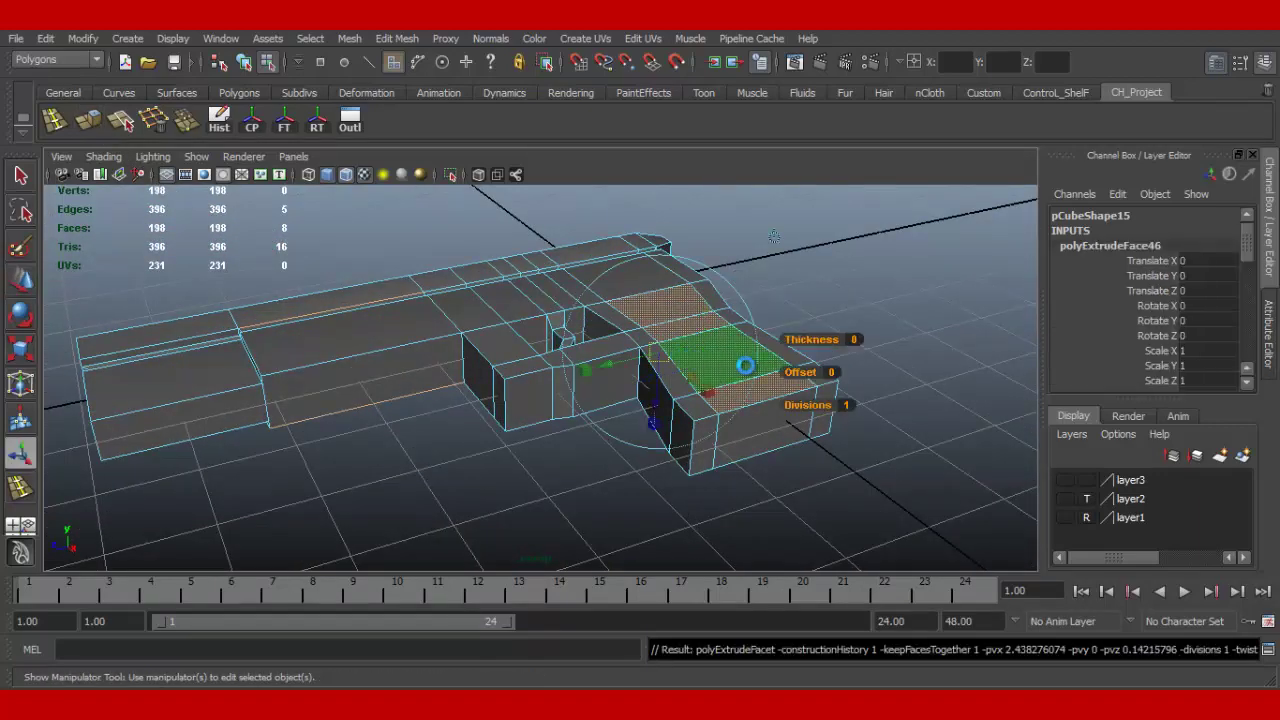
pyautogui.moveTo(720, 427)
pyautogui.keyDown('alt'); pyautogui.mouseDown()
pyautogui.moveTo(720, 360)
pyautogui.moveTo(694, 349)
pyautogui.moveTo(683, 376)
pyautogui.mouseUp(); pyautogui.keyUp('alt')
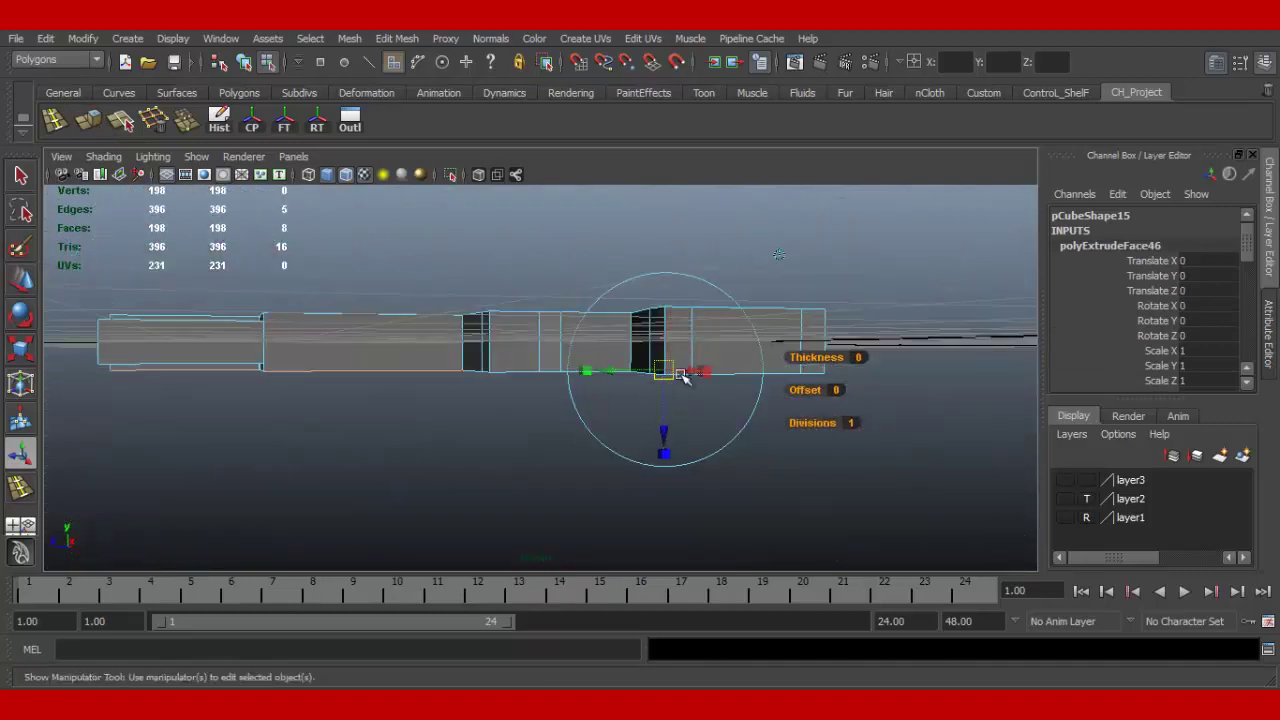
pyautogui.keyDown('alt'); pyautogui.moveTo(762, 398); pyautogui.dragTo(773, 366); pyautogui.keyUp('alt')
pyautogui.moveTo(655, 443); pyautogui.dragTo(672, 458)
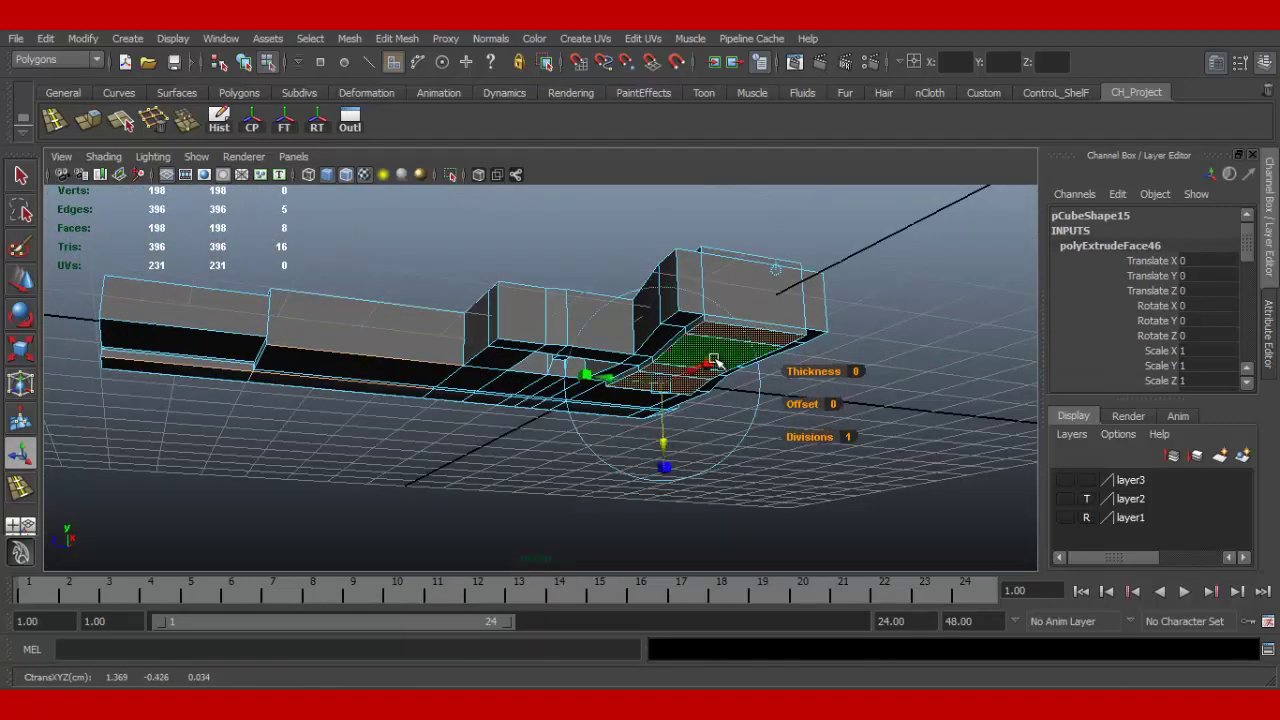
pyautogui.click(710, 362)
pyautogui.moveTo(663, 390); pyautogui.dragTo(668, 383, button='middle')
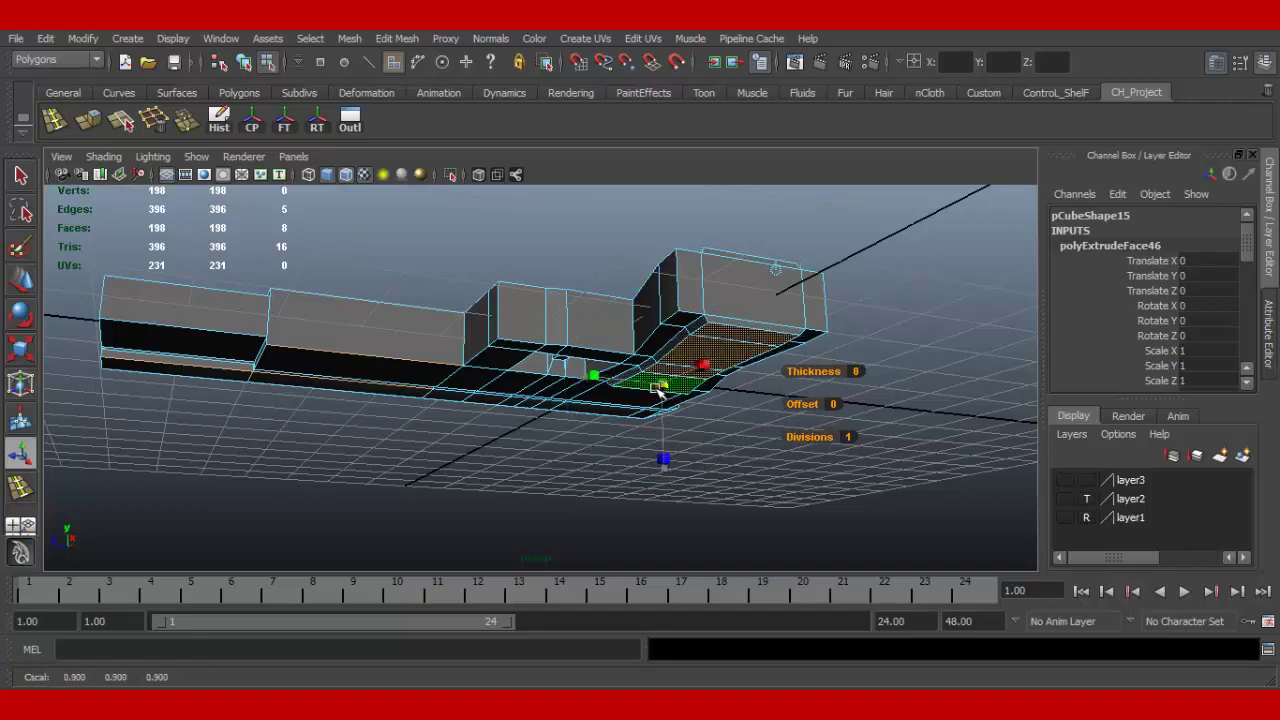
pyautogui.moveTo(665, 383)
pyautogui.keyDown('alt'); pyautogui.mouseDown()
pyautogui.moveTo(694, 463)
pyautogui.moveTo(663, 443)
pyautogui.mouseUp(); pyautogui.keyUp('alt')
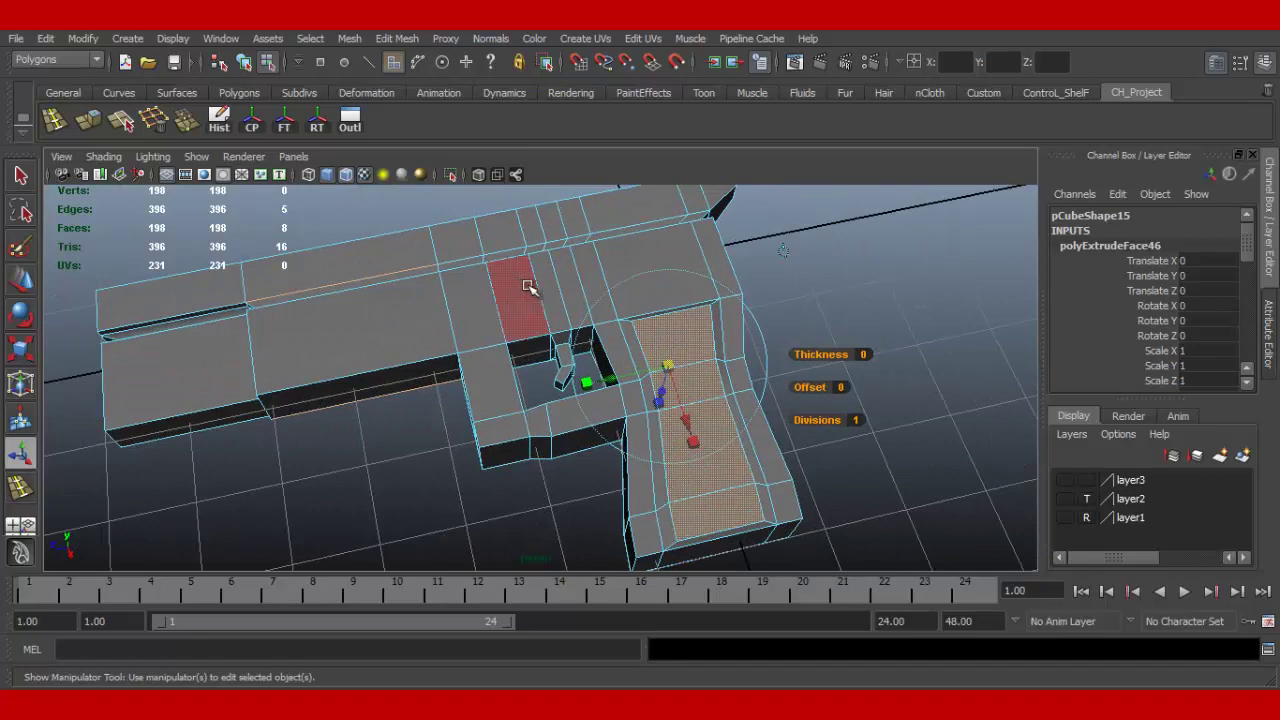
pyautogui.moveTo(527, 290); pyautogui.dragTo(605, 266, button='right')
pyautogui.moveTo(528, 277)
pyautogui.keyDown('alt'); pyautogui.mouseDown()
pyautogui.moveTo(580, 314)
pyautogui.moveTo(517, 354)
pyautogui.moveTo(528, 371)
pyautogui.mouseUp(); pyautogui.keyUp('alt')
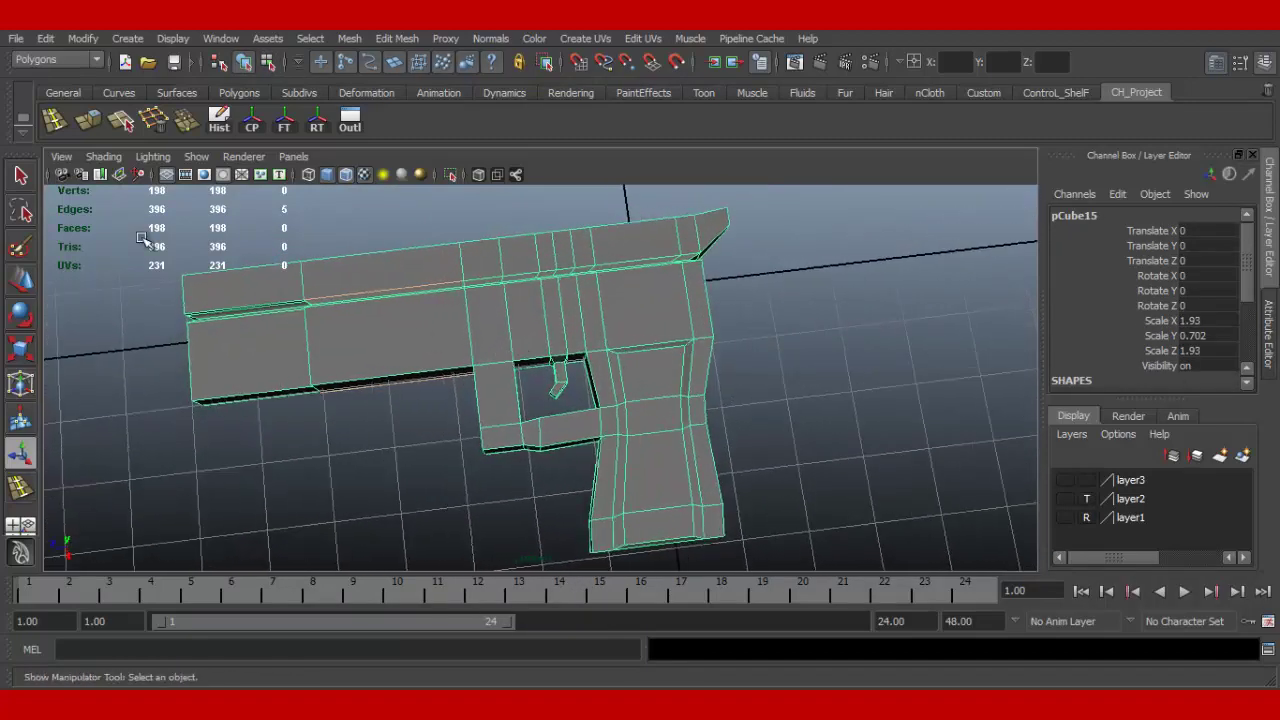
# Step: Insert an edge loop along the pistol body with the Insert Edge Loop Tool
pyautogui.click(62, 128)
pyautogui.moveTo(308, 362); pyautogui.dragTo(314, 373)
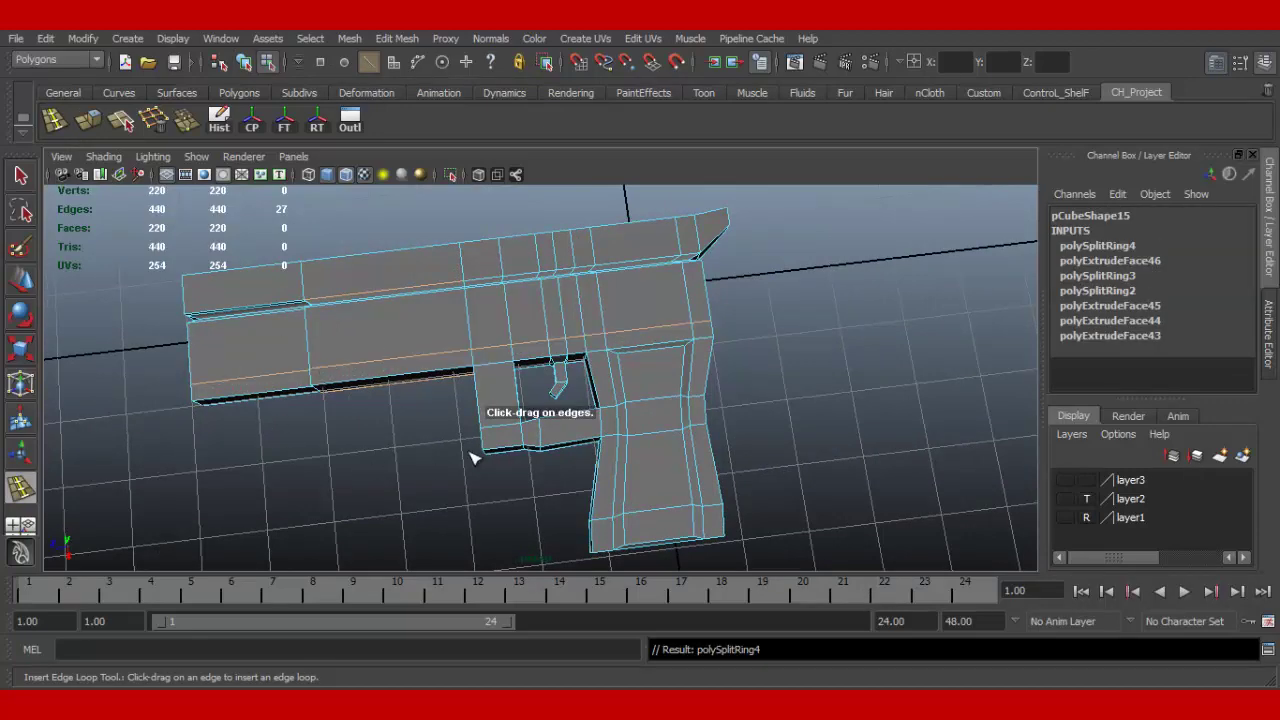
pyautogui.moveTo(475, 457)
pyautogui.keyDown('alt'); pyautogui.mouseDown()
pyautogui.moveTo(503, 408)
pyautogui.moveTo(509, 423)
pyautogui.moveTo(463, 431)
pyautogui.moveTo(503, 271)
pyautogui.moveTo(481, 251)
pyautogui.mouseUp(); pyautogui.keyUp('alt')
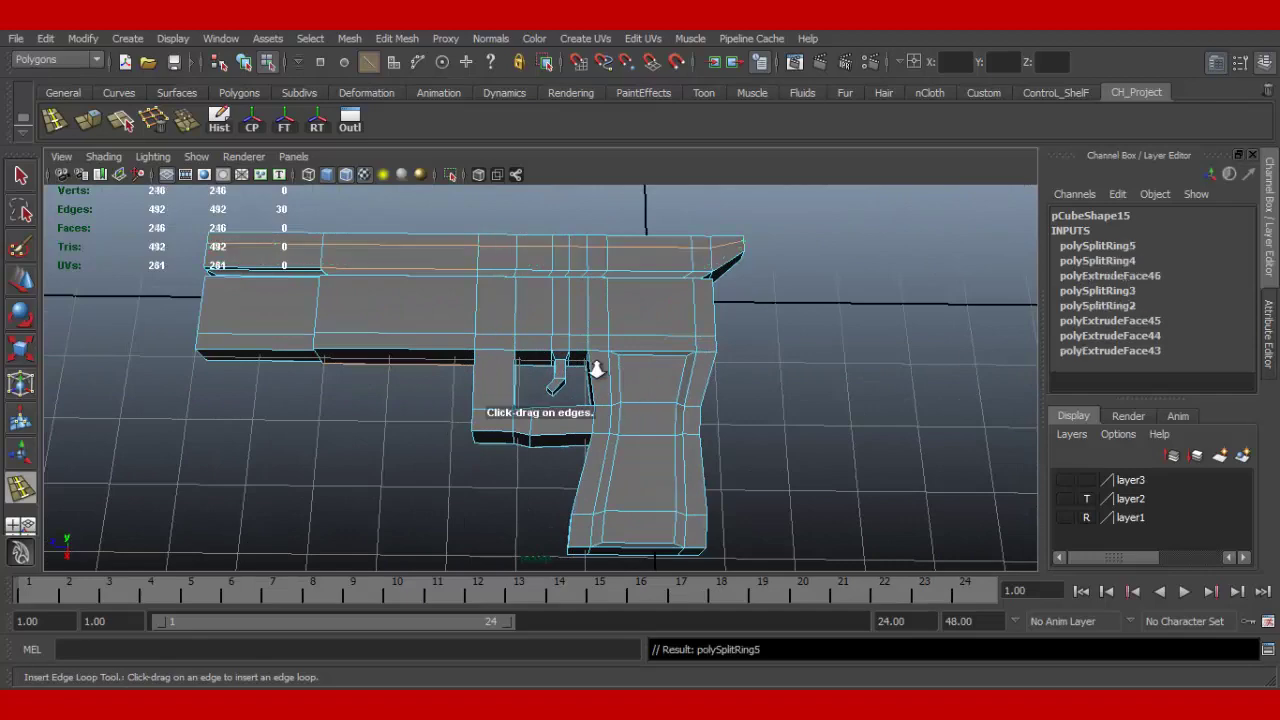
pyautogui.keyDown('alt'); pyautogui.moveTo(595, 370); pyautogui.dragTo(563, 360); pyautogui.keyUp('alt')
# Step: Preview the pistol smoothed with 3, inspect it, then return to the blocky cage with 1
pyautogui.click(23, 278)
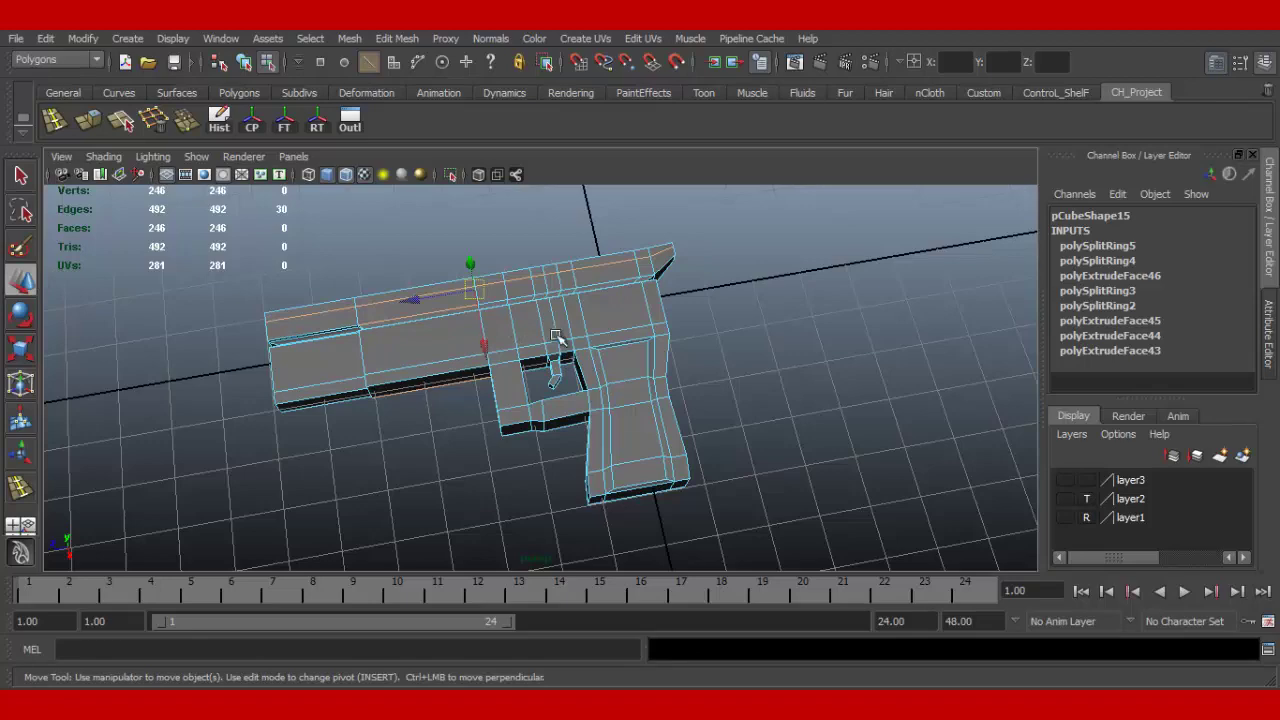
pyautogui.moveTo(583, 318); pyautogui.dragTo(651, 289, button='right')
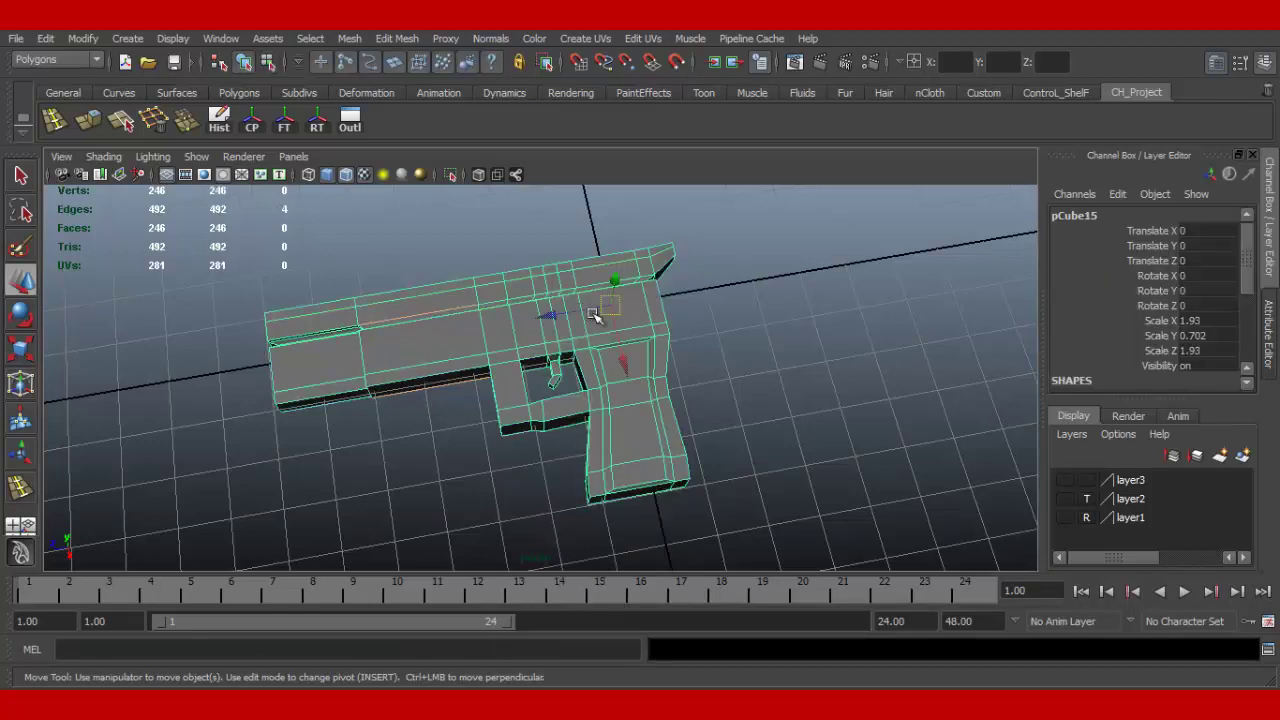
pyautogui.moveTo(600, 306)
pyautogui.keyDown('alt'); pyautogui.mouseDown()
pyautogui.moveTo(561, 273)
pyautogui.moveTo(623, 286)
pyautogui.moveTo(629, 251)
pyautogui.moveTo(620, 323)
pyautogui.mouseUp(); pyautogui.keyUp('alt')
pyautogui.press('3')
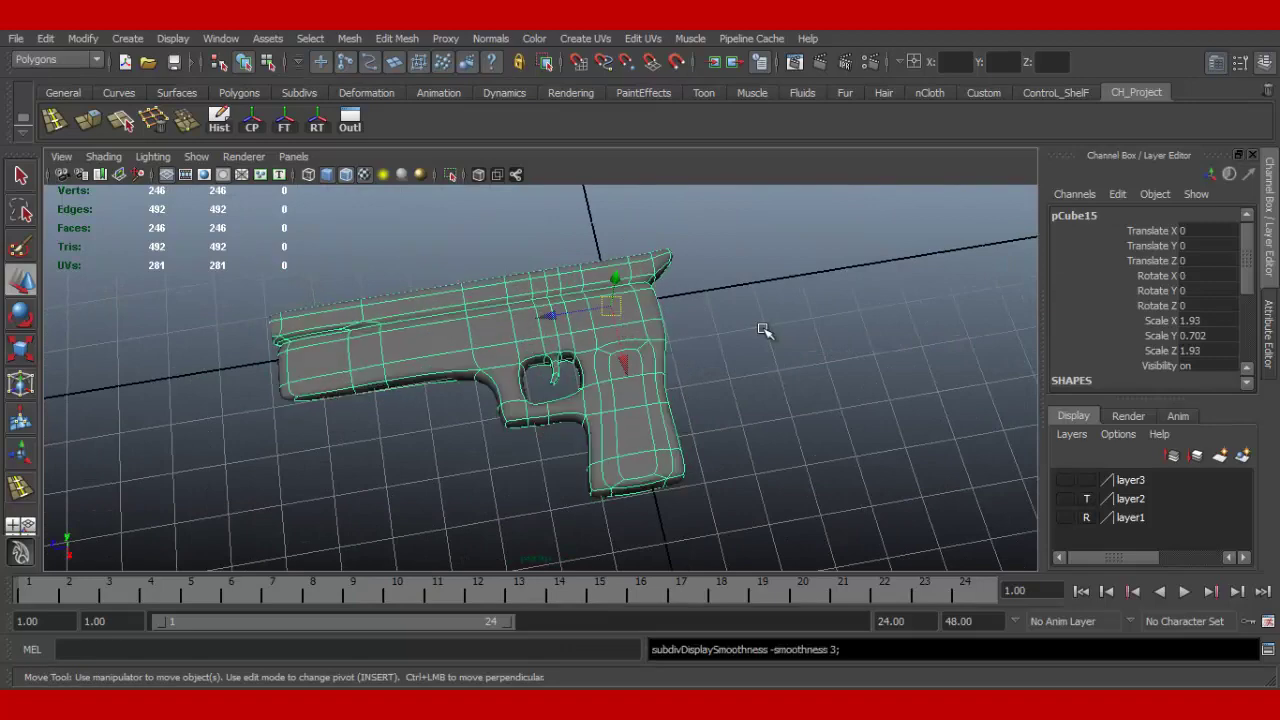
pyautogui.click(763, 330)
pyautogui.moveTo(763, 330)
pyautogui.keyDown('alt'); pyautogui.mouseDown()
pyautogui.moveTo(686, 391)
pyautogui.moveTo(726, 357)
pyautogui.moveTo(726, 323)
pyautogui.moveTo(714, 380)
pyautogui.moveTo(675, 383)
pyautogui.mouseUp(); pyautogui.keyUp('alt')
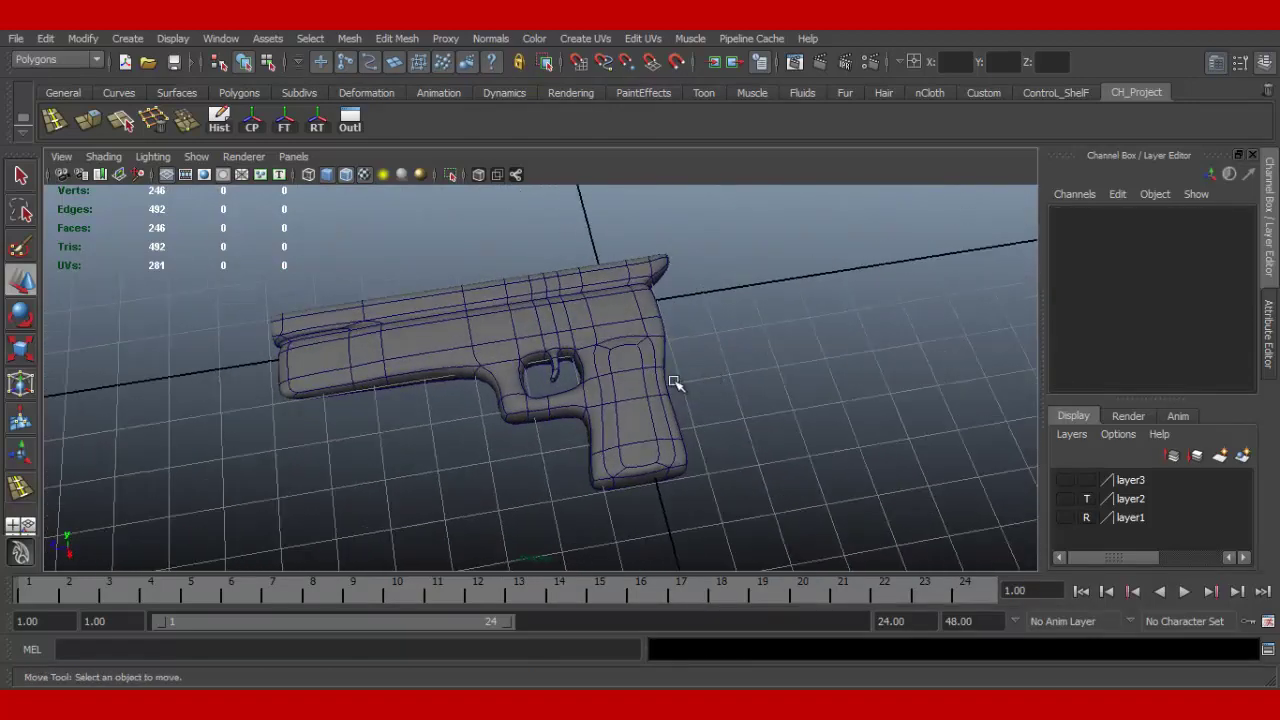
pyautogui.click(437, 343)
pyautogui.press('1')
pyautogui.keyDown('alt'); pyautogui.moveTo(392, 368); pyautogui.dragTo(300, 337, button='right'); pyautogui.keyUp('alt')
# Step: Insert an edge loop near the front end of the barrel
pyautogui.keyDown('alt'); pyautogui.moveTo(300, 337); pyautogui.dragTo(523, 354, button='middle'); pyautogui.keyUp('alt')
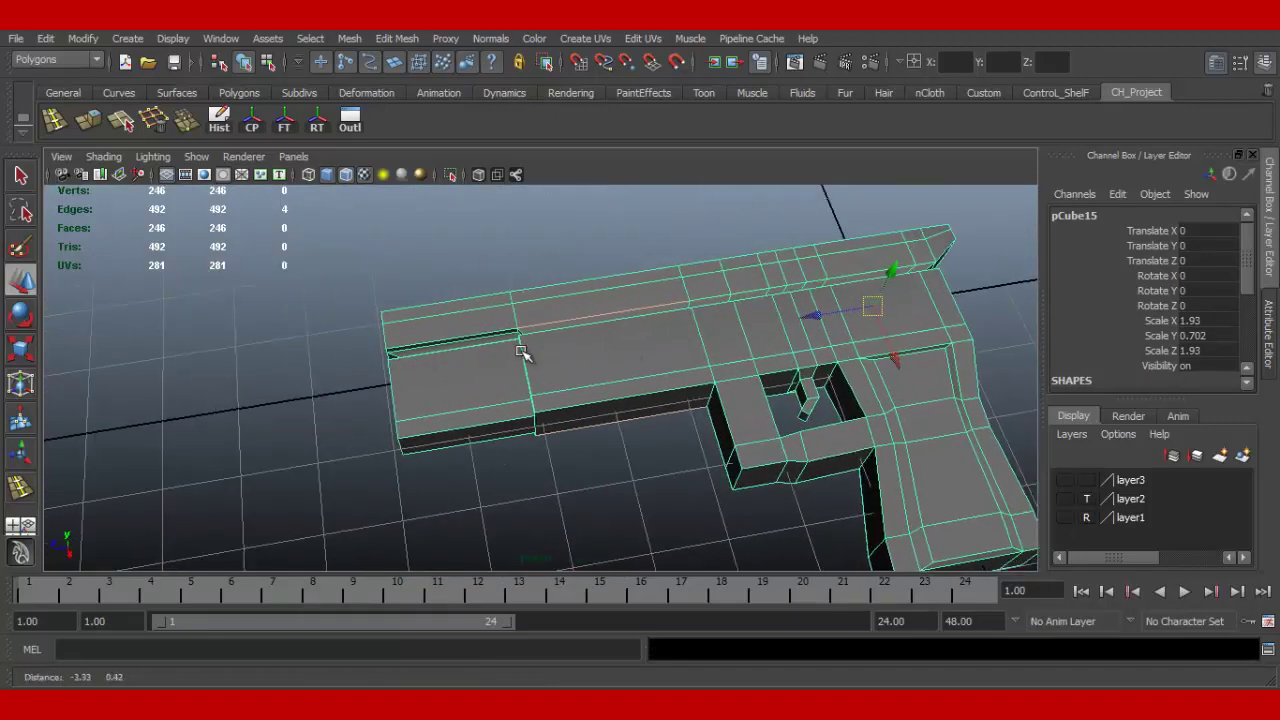
pyautogui.click(55, 121)
pyautogui.keyDown('alt'); pyautogui.moveTo(549, 400); pyautogui.dragTo(743, 486, button='right'); pyautogui.keyUp('alt')
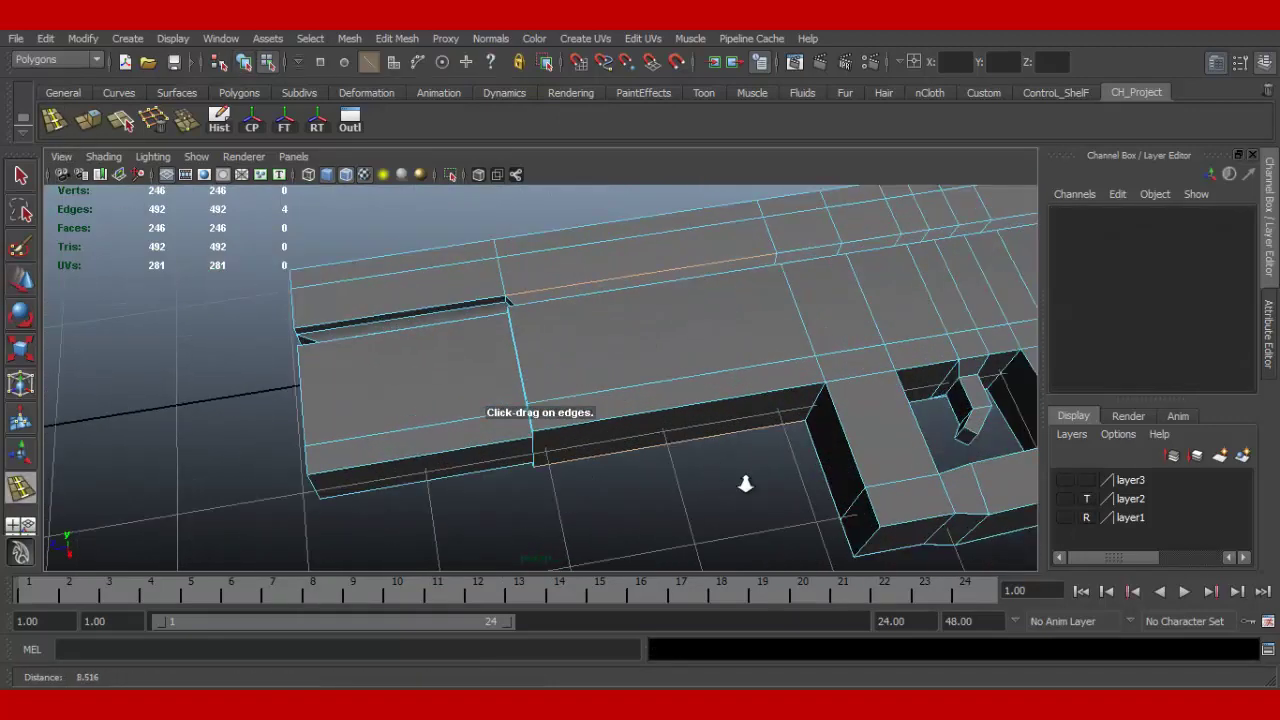
pyautogui.scroll(3, 523, 443)
pyautogui.moveTo(523, 443)
pyautogui.keyDown('alt'); pyautogui.mouseDown()
pyautogui.moveTo(604, 424)
pyautogui.moveTo(614, 403)
pyautogui.mouseUp(); pyautogui.keyUp('alt')
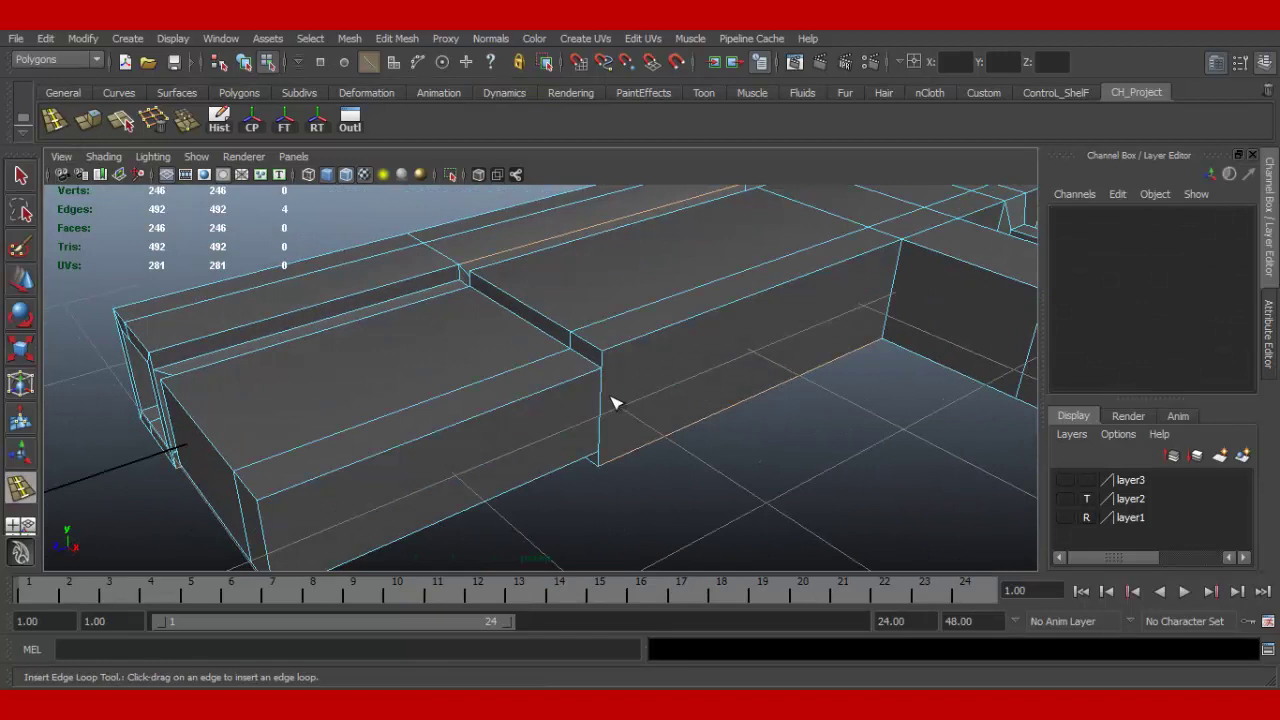
pyautogui.moveTo(487, 288)
pyautogui.keyDown('alt'); pyautogui.mouseDown()
pyautogui.moveTo(534, 351)
pyautogui.moveTo(571, 357)
pyautogui.moveTo(567, 370)
pyautogui.moveTo(590, 383)
pyautogui.mouseUp(); pyautogui.keyUp('alt')
pyautogui.click(571, 357)
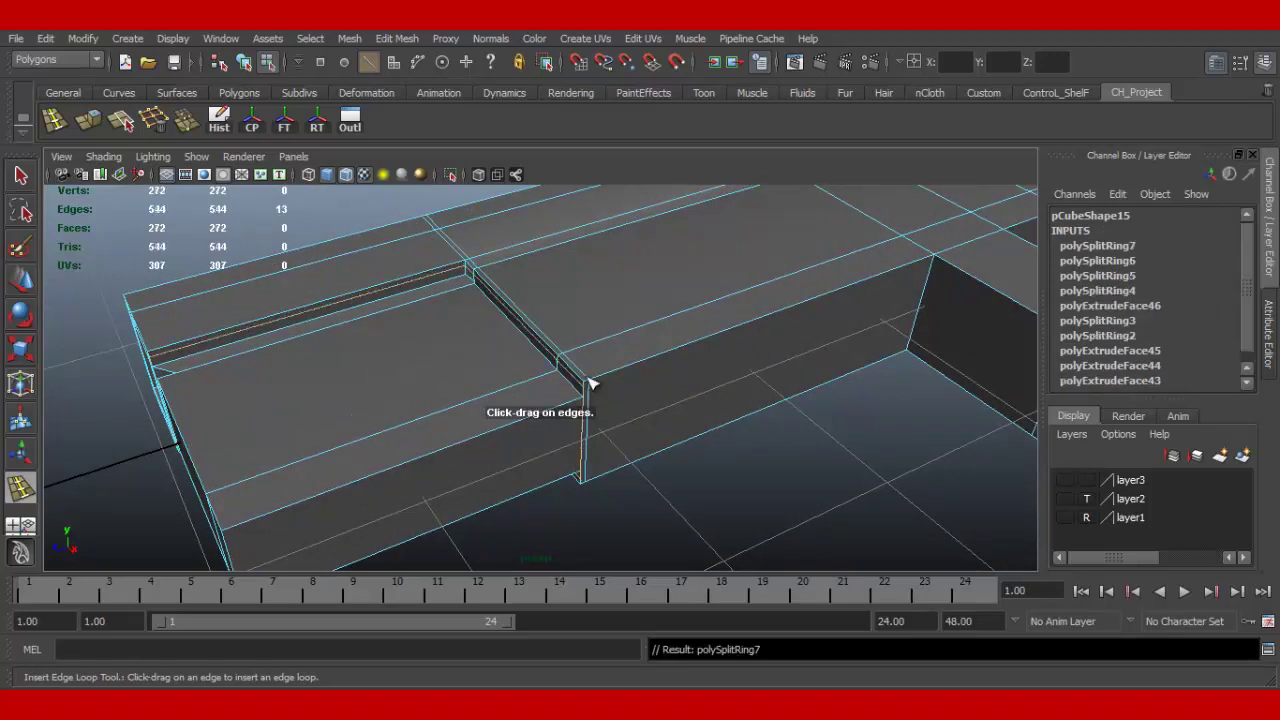
# Step: Check the whole gun in smooth preview, then turn the preview back off
pyautogui.press('w')
pyautogui.moveTo(574, 246); pyautogui.dragTo(588, 233, button='right')
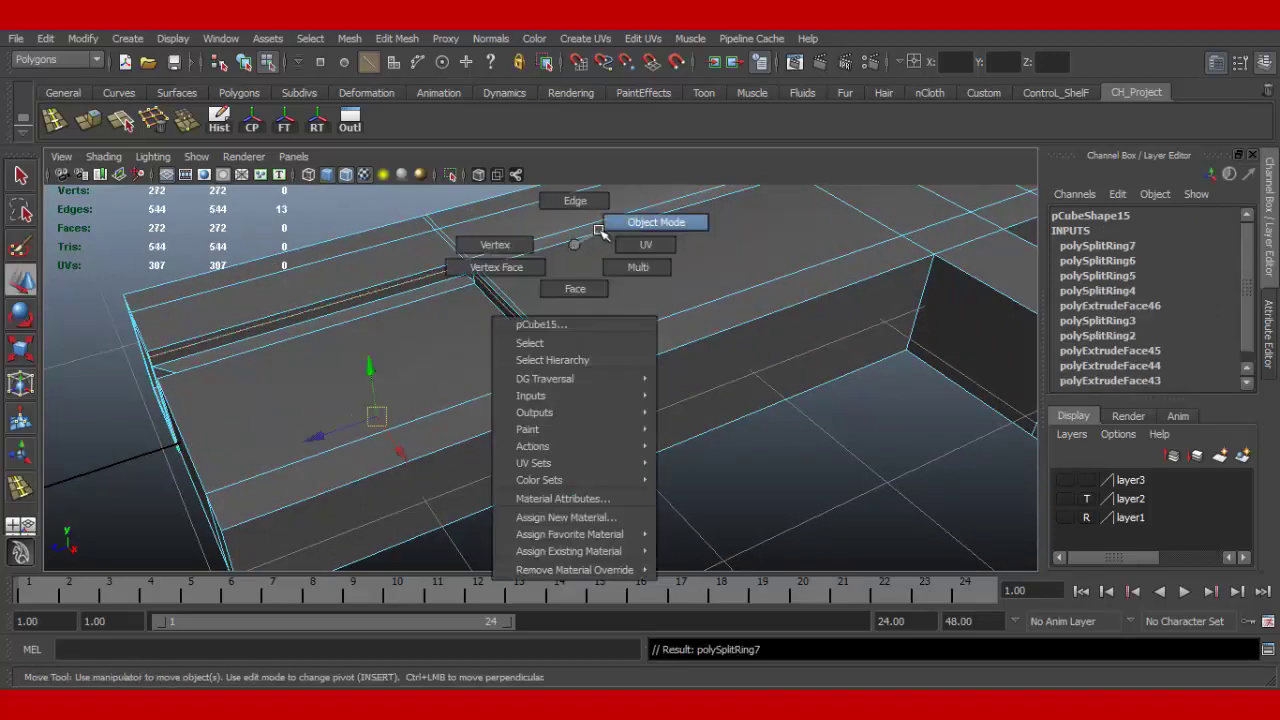
pyautogui.keyDown('alt'); pyautogui.moveTo(588, 233); pyautogui.dragTo(760, 414); pyautogui.keyUp('alt')
pyautogui.keyDown('alt'); pyautogui.moveTo(760, 414); pyautogui.dragTo(654, 397, button='right'); pyautogui.keyUp('alt')
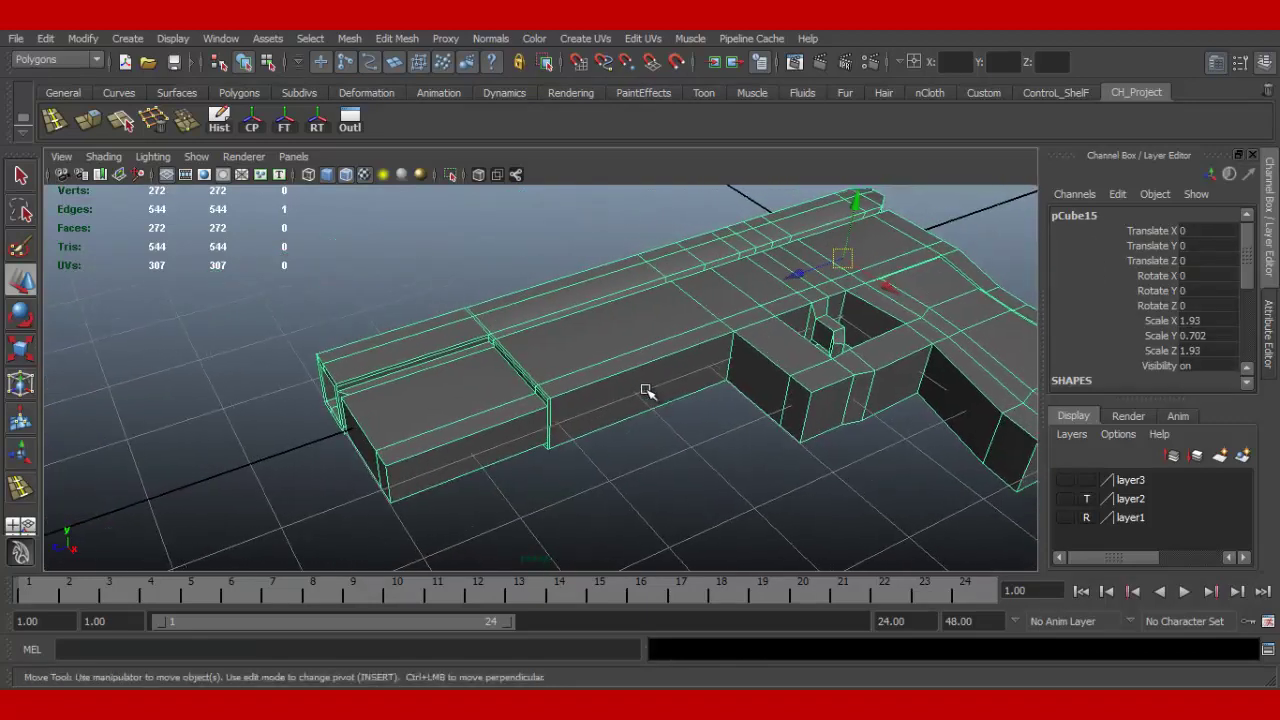
pyautogui.press('3')
pyautogui.click(623, 457)
pyautogui.moveTo(623, 457)
pyautogui.keyDown('alt'); pyautogui.mouseDown()
pyautogui.moveTo(663, 443)
pyautogui.moveTo(540, 378)
pyautogui.mouseUp(); pyautogui.keyUp('alt')
pyautogui.keyDown('alt'); pyautogui.moveTo(592, 443); pyautogui.dragTo(566, 451); pyautogui.keyUp('alt')
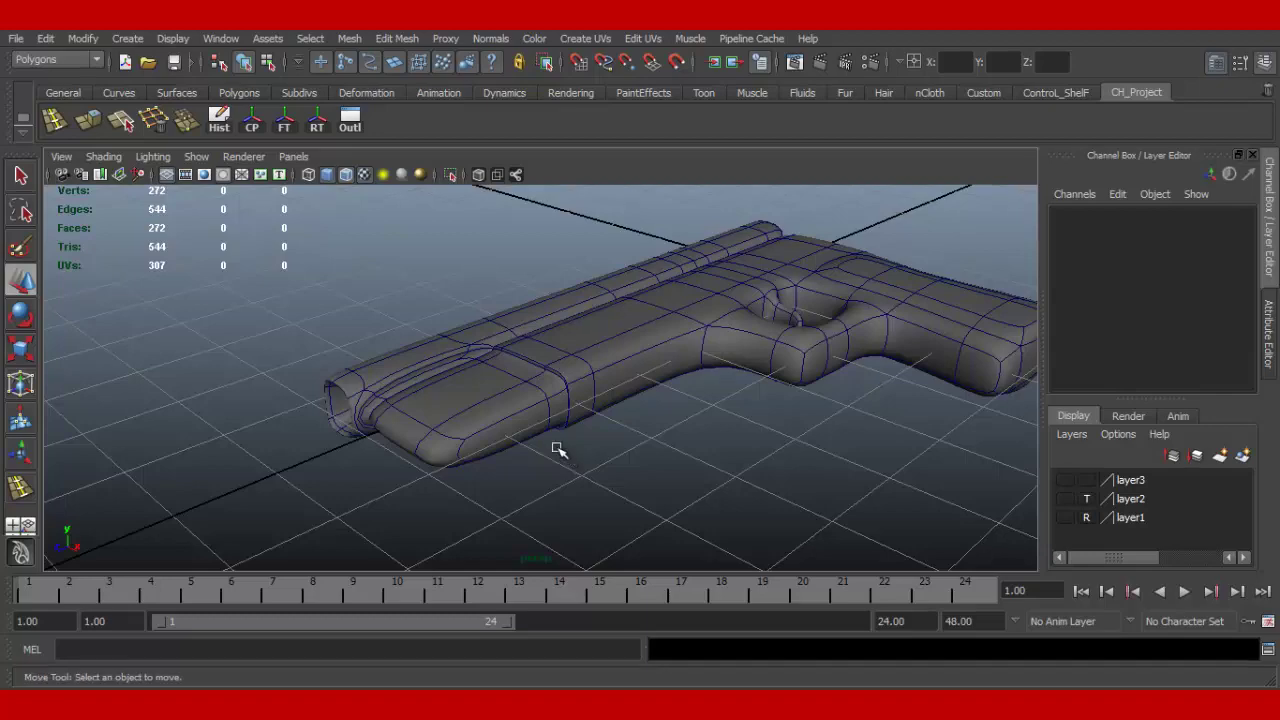
pyautogui.click(485, 424)
pyautogui.press('1')
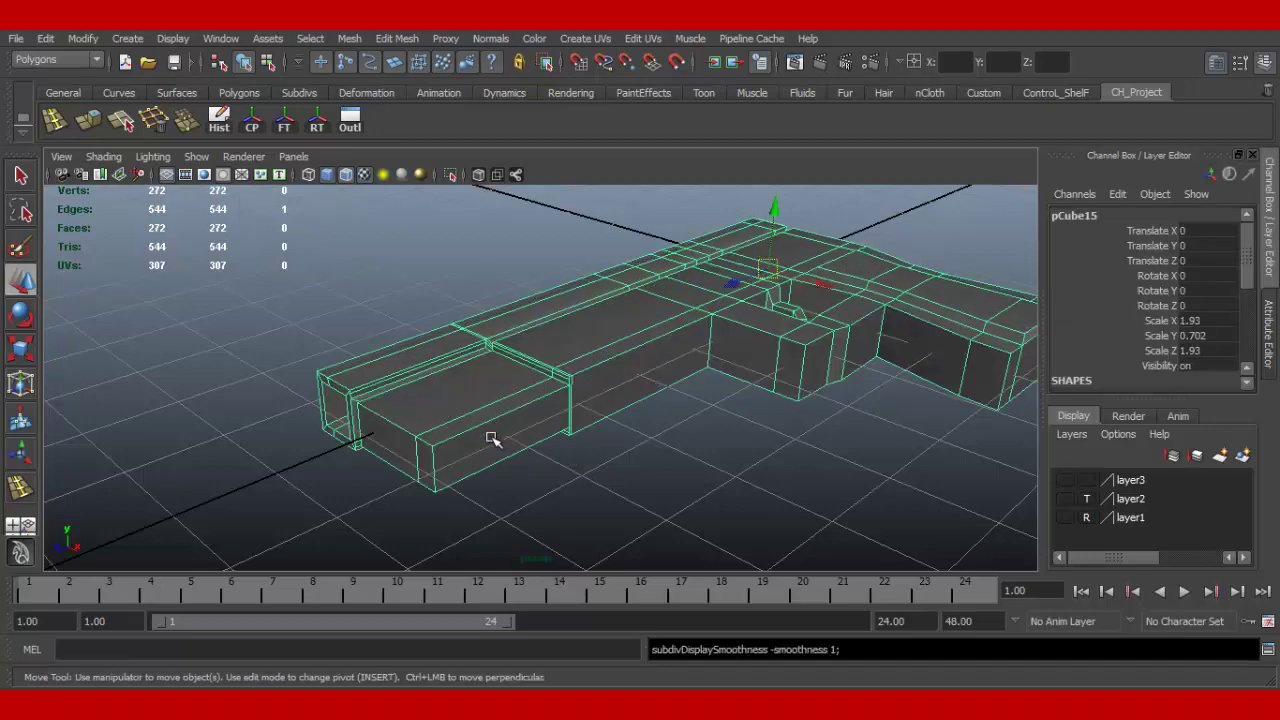
# Step: Add more loops near the barrel's front, at the grip's base and lengthwise around the body
pyautogui.keyDown('alt'); pyautogui.moveTo(471, 449); pyautogui.dragTo(214, 349); pyautogui.keyUp('alt')
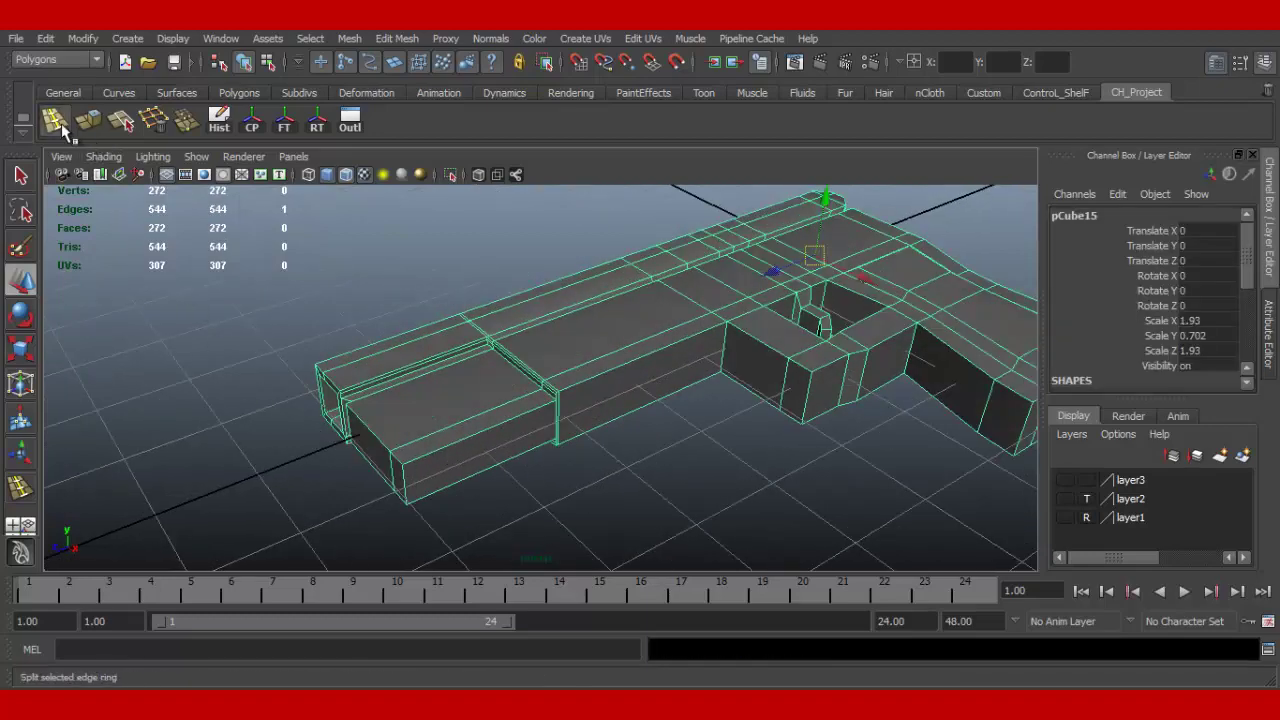
pyautogui.click(61, 123)
pyautogui.click(414, 455)
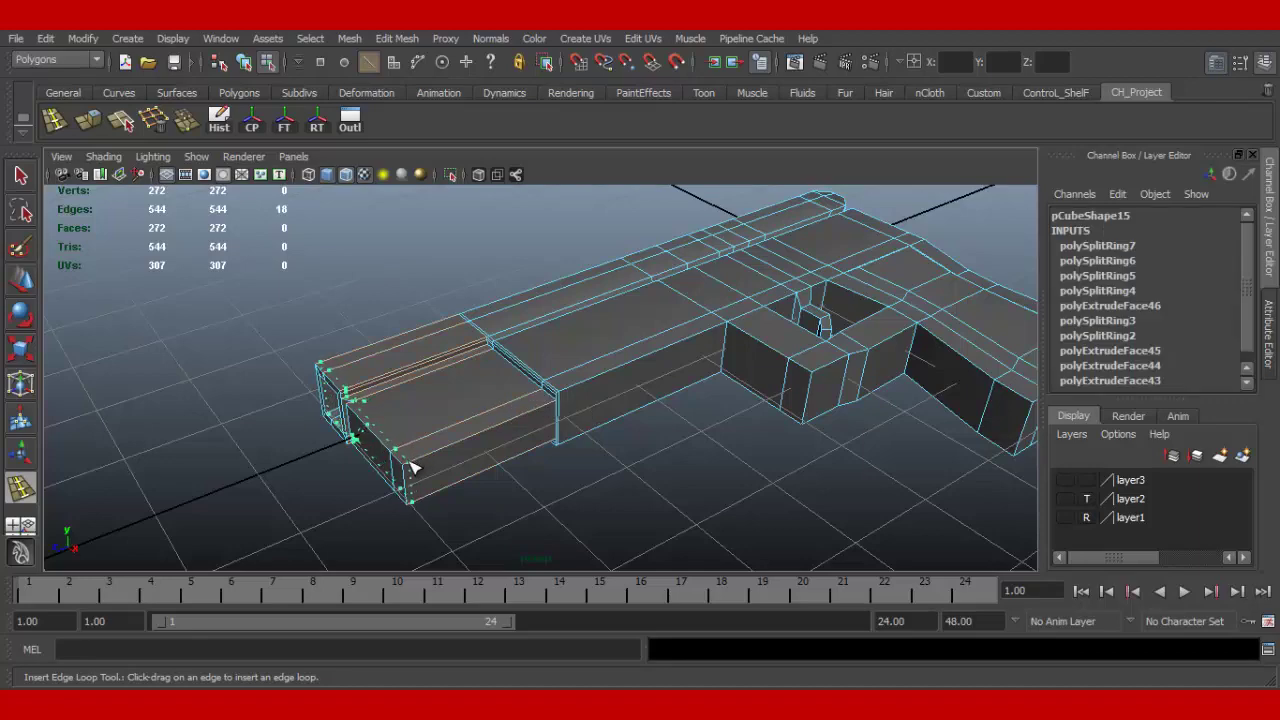
pyautogui.moveTo(606, 458)
pyautogui.keyDown('alt'); pyautogui.mouseDown()
pyautogui.moveTo(541, 395)
pyautogui.moveTo(520, 417)
pyautogui.moveTo(613, 383)
pyautogui.mouseUp(); pyautogui.keyUp('alt')
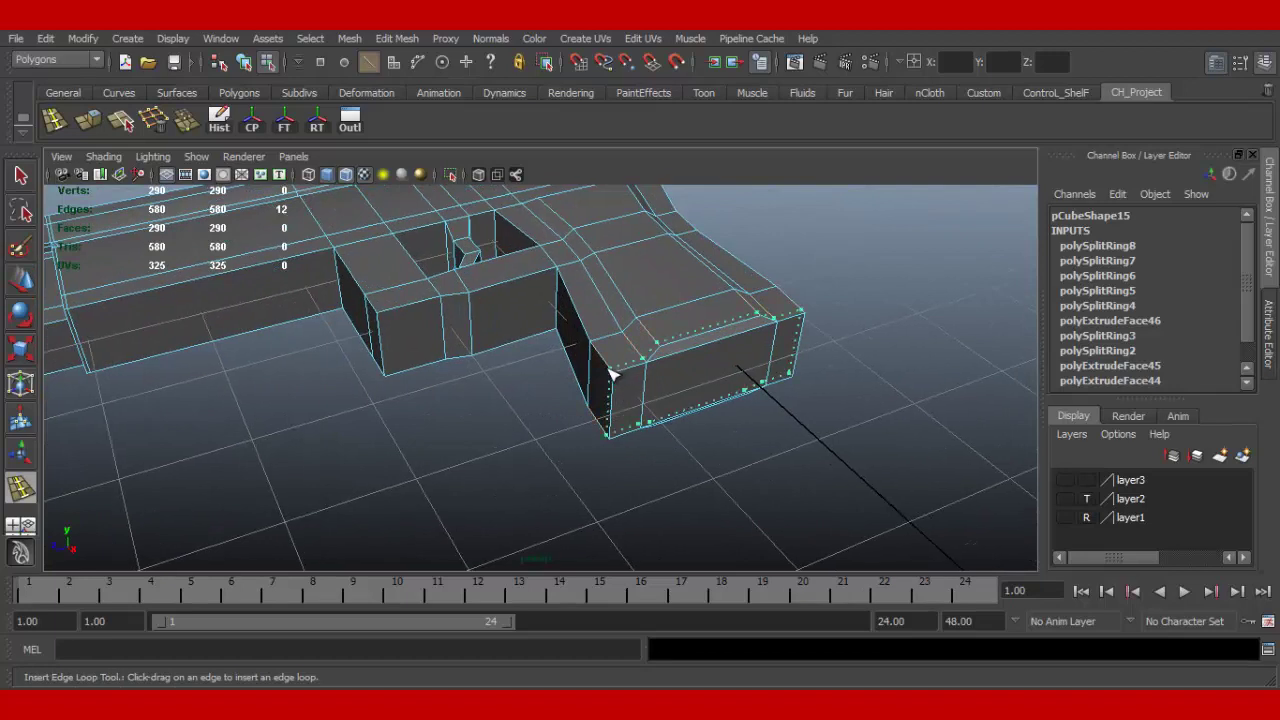
pyautogui.moveTo(606, 373); pyautogui.dragTo(616, 392)
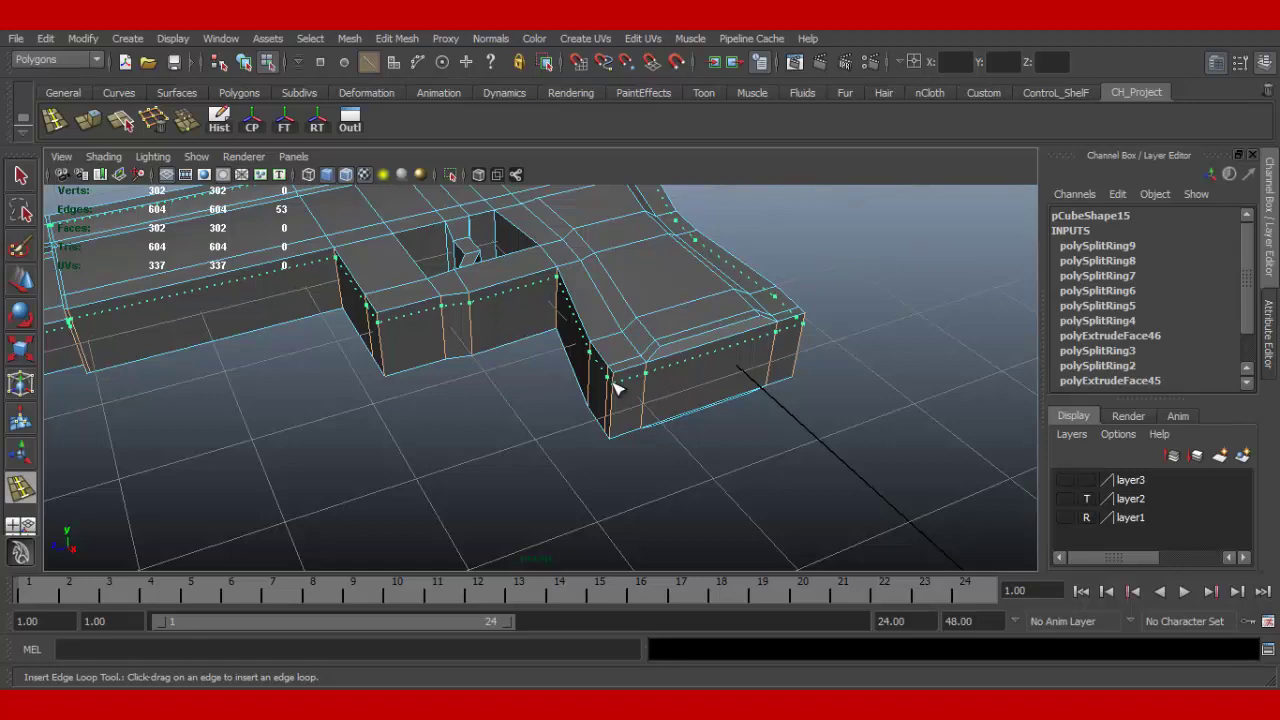
pyautogui.moveTo(615, 405); pyautogui.dragTo(614, 409)
pyautogui.keyDown('alt'); pyautogui.moveTo(723, 449); pyautogui.dragTo(82, 287); pyautogui.keyUp('alt')
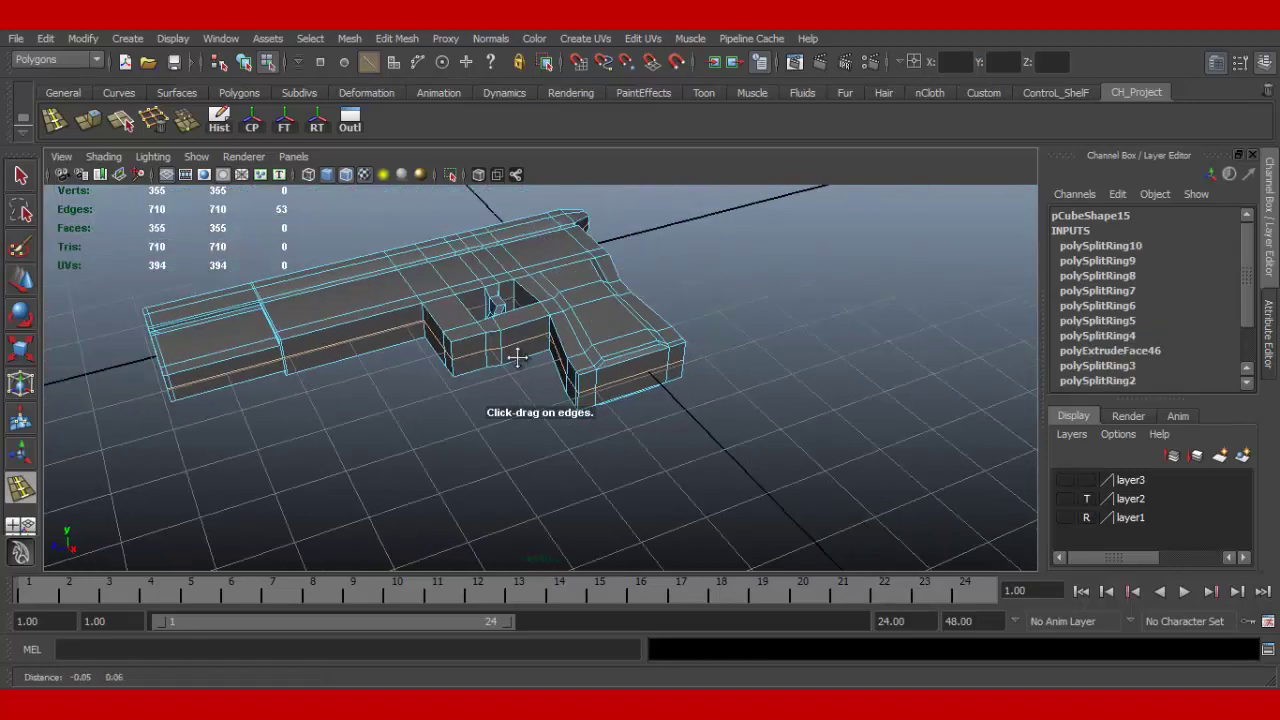
pyautogui.click(22, 281)
pyautogui.moveTo(335, 365); pyautogui.dragTo(370, 343, button='right')
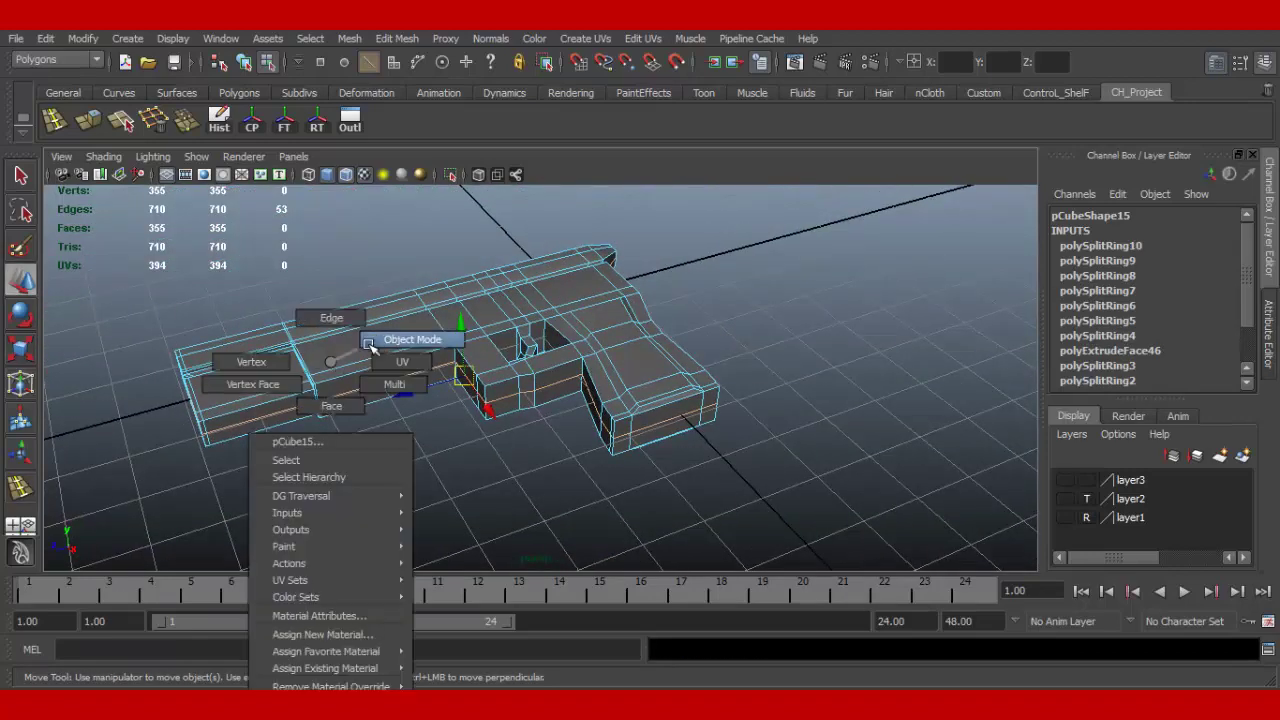
pyautogui.click(489, 320)
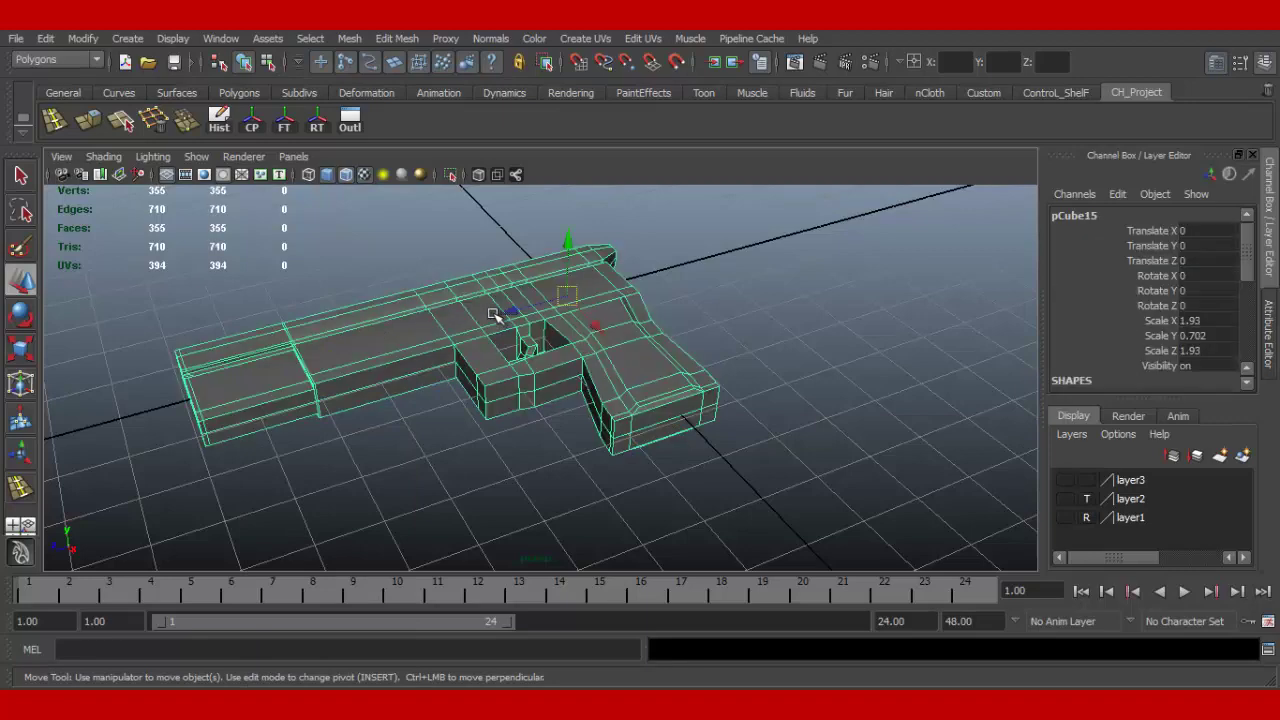
pyautogui.press('3')
pyautogui.click(760, 349)
pyautogui.moveTo(697, 400)
pyautogui.keyDown('alt'); pyautogui.mouseDown()
pyautogui.moveTo(646, 343)
pyautogui.moveTo(720, 400)
pyautogui.moveTo(694, 389)
pyautogui.moveTo(706, 383)
pyautogui.mouseUp(); pyautogui.keyUp('alt')
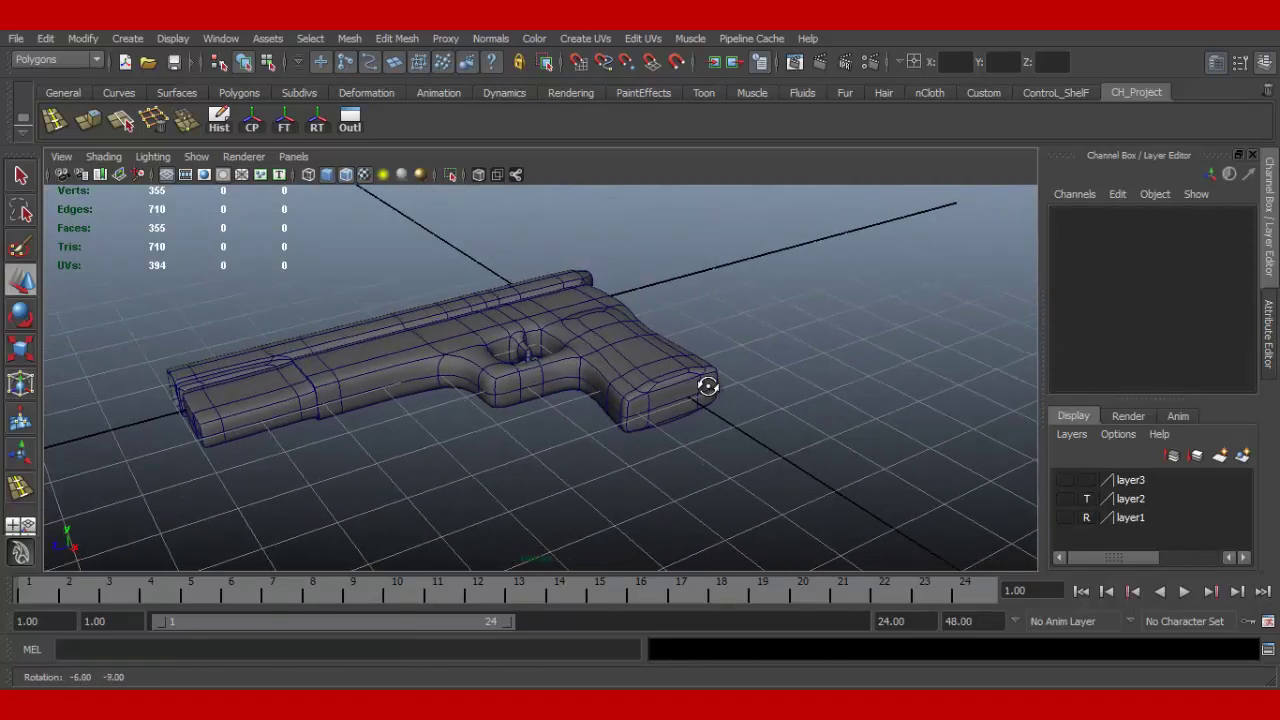
pyautogui.click(588, 377)
pyautogui.keyDown('alt'); pyautogui.moveTo(586, 378); pyautogui.dragTo(584, 394); pyautogui.keyUp('alt')
pyautogui.press('1')
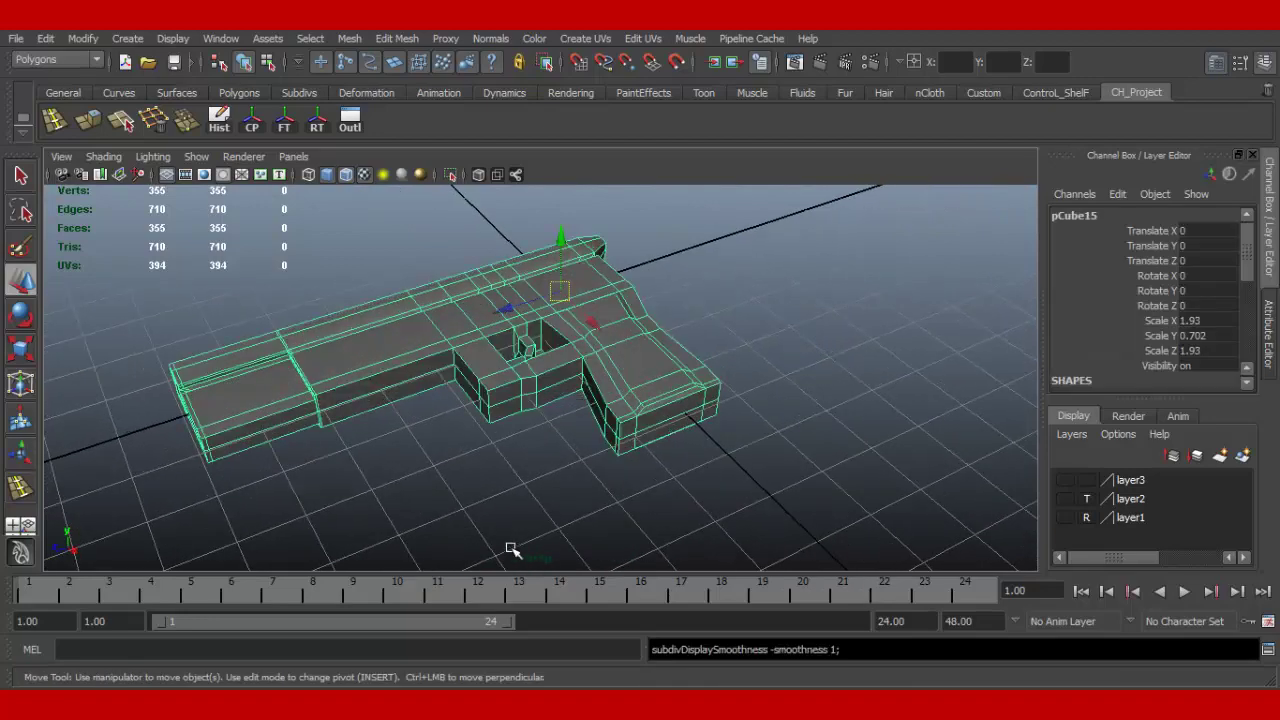
pyautogui.moveTo(510, 549)
pyautogui.keyDown('alt'); pyautogui.mouseDown()
pyautogui.moveTo(523, 409)
pyautogui.moveTo(546, 426)
pyautogui.mouseUp(); pyautogui.keyUp('alt')
pyautogui.moveTo(546, 426)
pyautogui.keyDown('alt'); pyautogui.mouseDown(button='right')
pyautogui.moveTo(606, 440)
pyautogui.moveTo(584, 393)
pyautogui.mouseUp(button='right'); pyautogui.keyUp('alt')
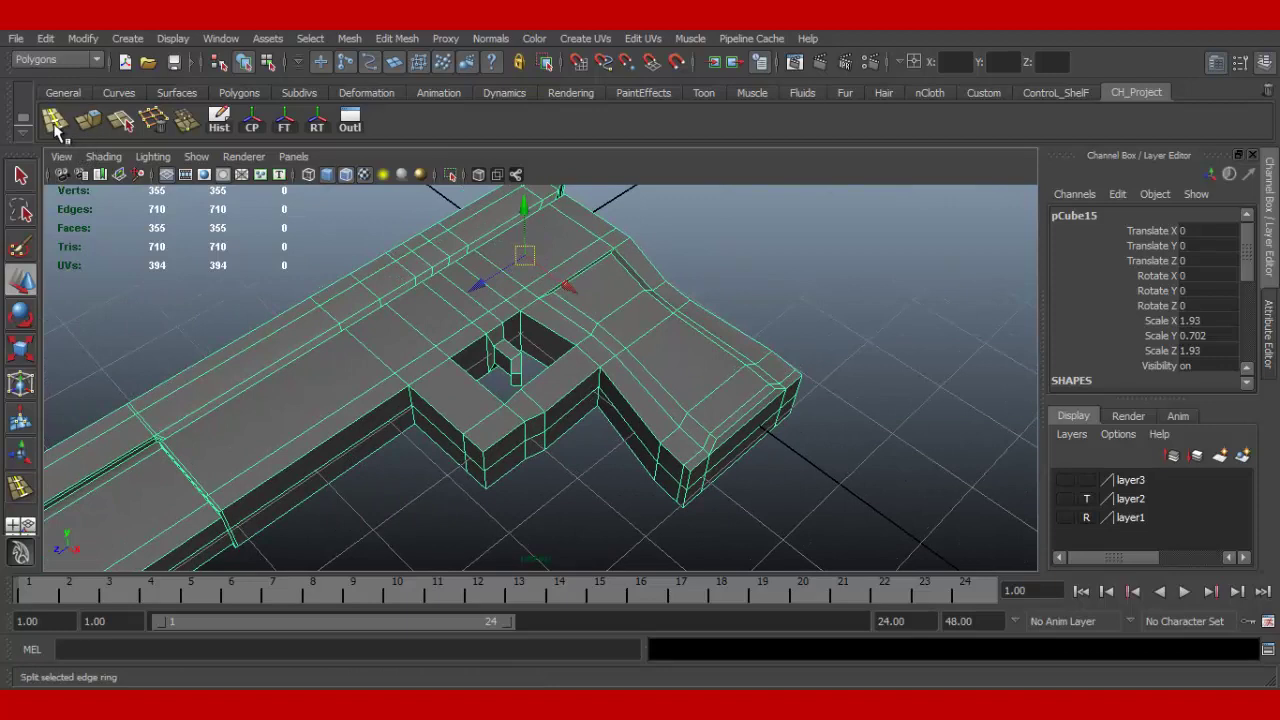
# Step: Insert edge loops beside the trigger opening and trigger guard, then switch to vertex editing with the Move tool
pyautogui.click(57, 128)
pyautogui.moveTo(587, 384); pyautogui.dragTo(600, 379)
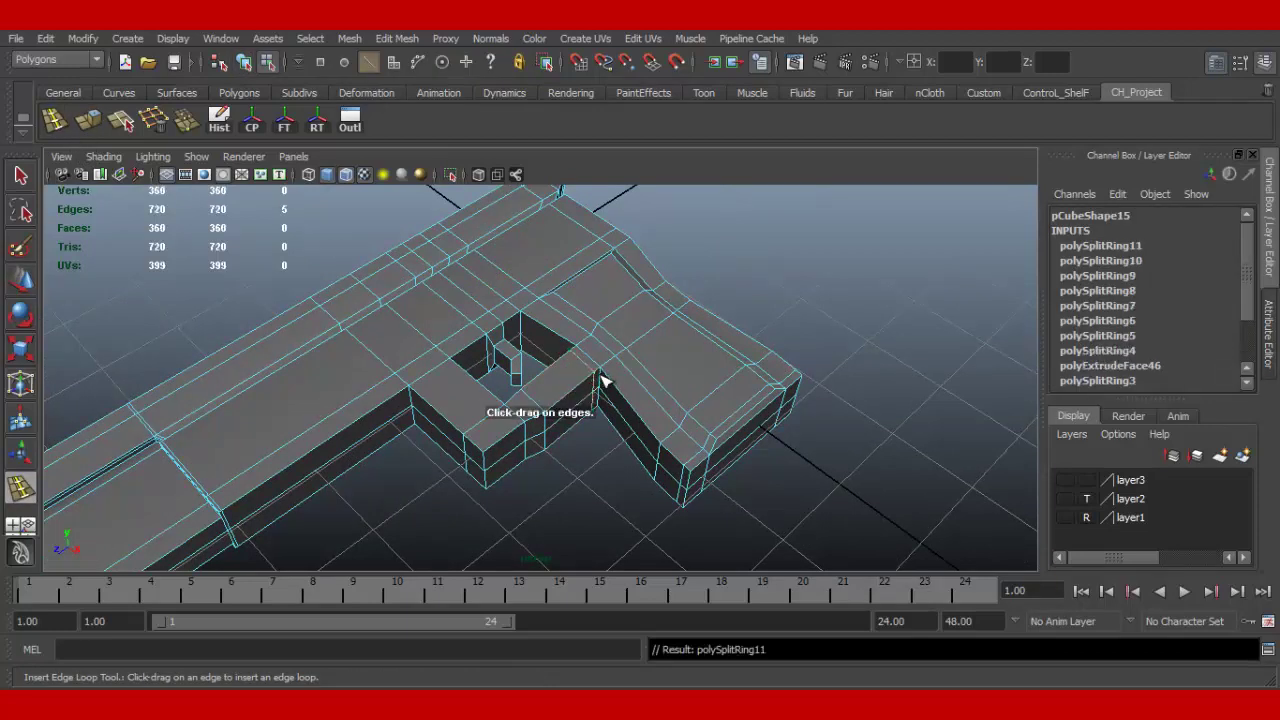
pyautogui.moveTo(420, 399); pyautogui.dragTo(413, 398)
pyautogui.moveTo(517, 432); pyautogui.dragTo(455, 406, button='right')
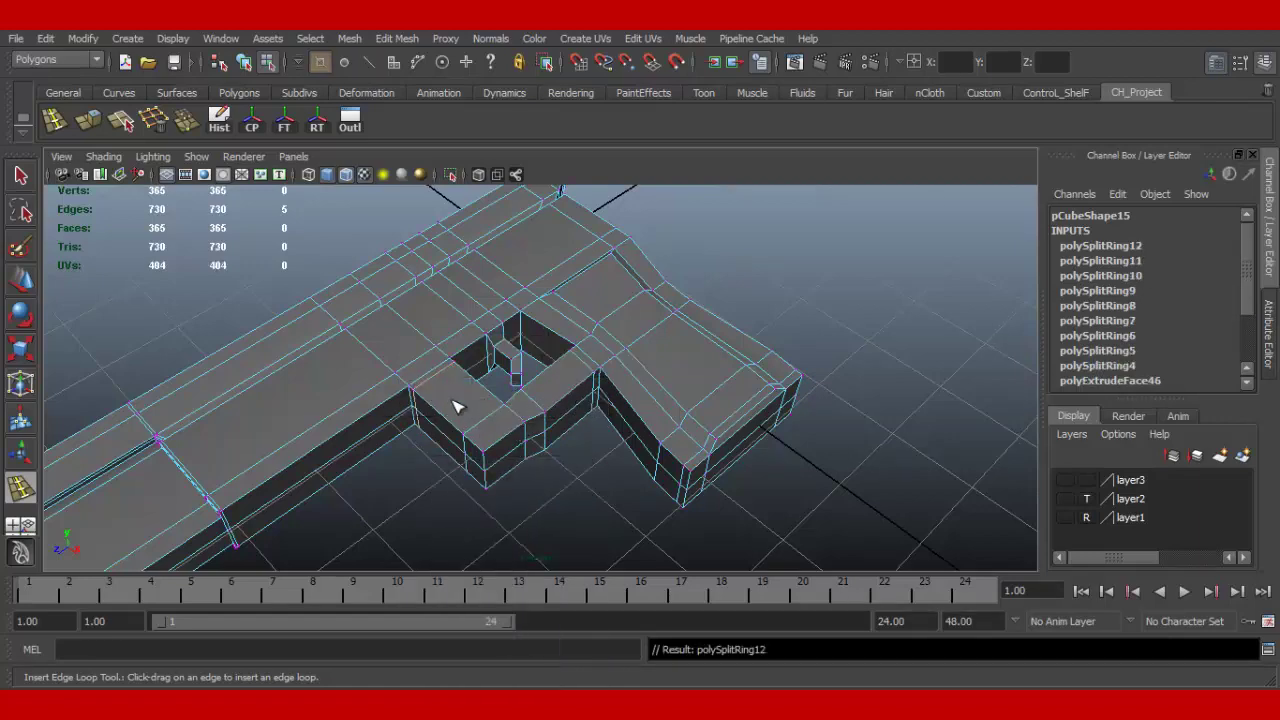
pyautogui.press('w')
pyautogui.keyDown('alt'); pyautogui.moveTo(546, 428); pyautogui.dragTo(531, 418); pyautogui.keyUp('alt')
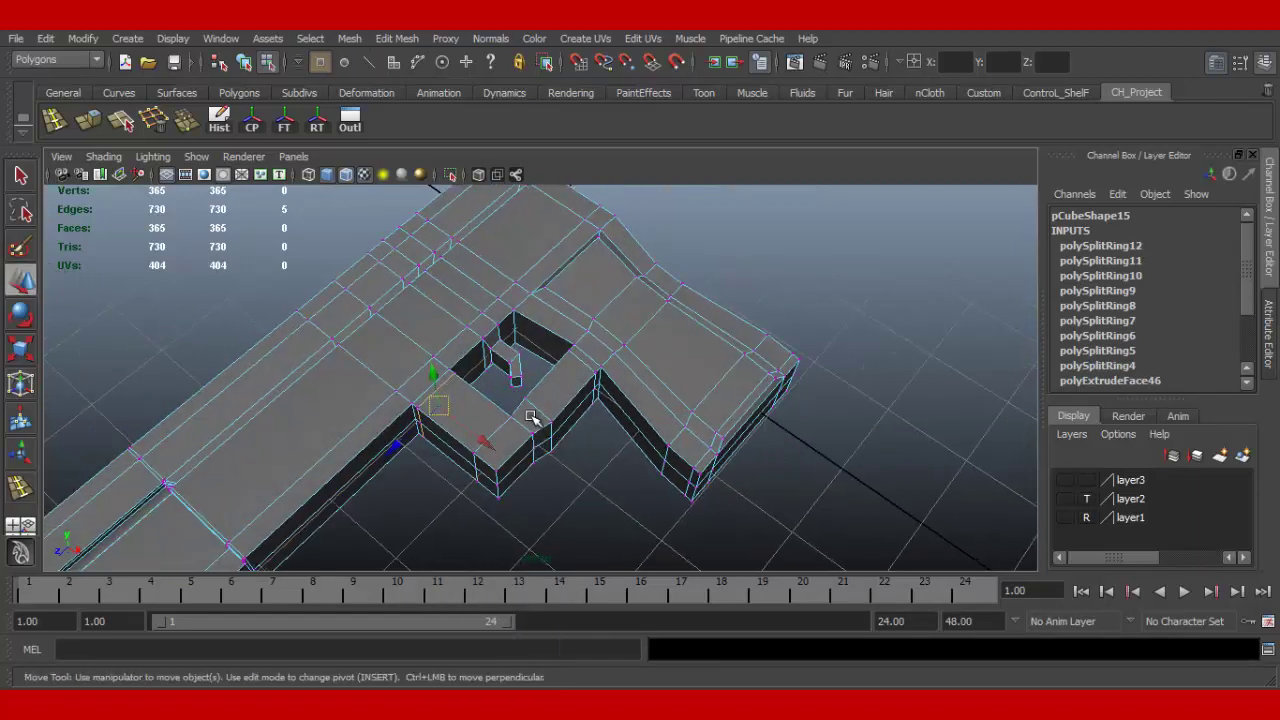
# Step: Marquee-select the vertices around the trigger-guard block, undoing stray corner picks
pyautogui.moveTo(480, 500)
pyautogui.mouseDown()
pyautogui.moveTo(559, 369)
pyautogui.moveTo(598, 380)
pyautogui.mouseUp()
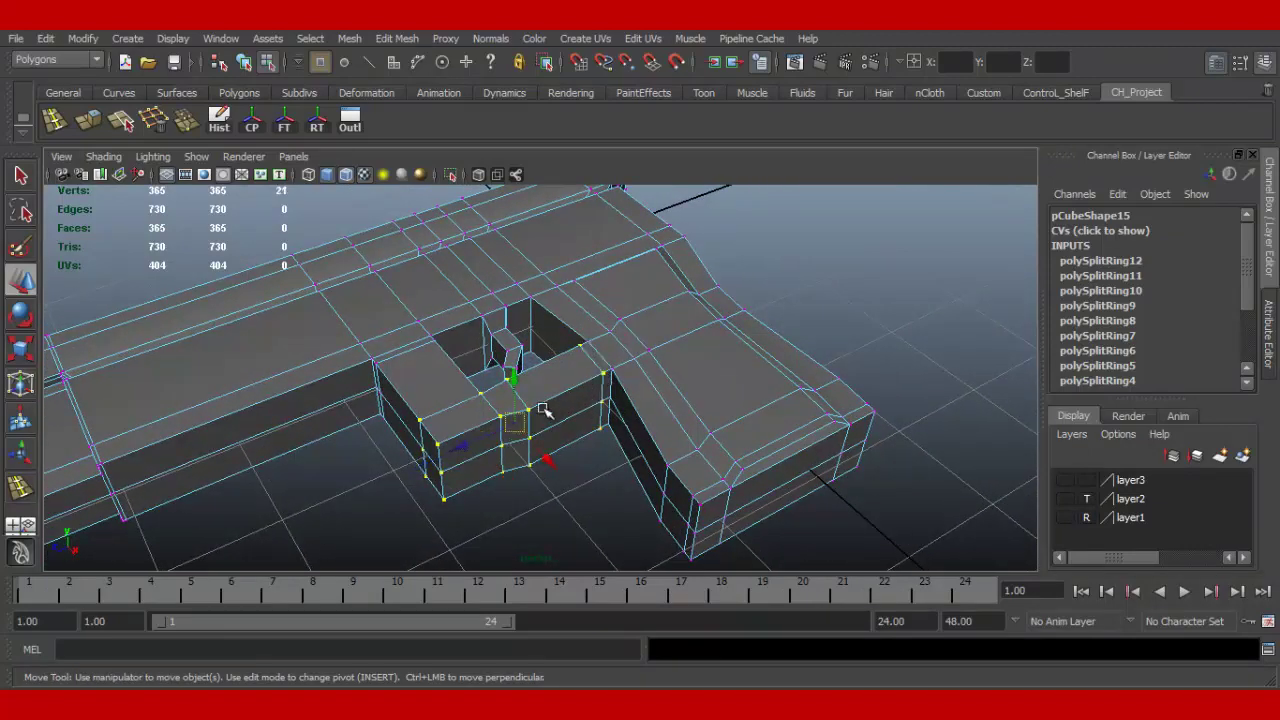
pyautogui.keyDown('alt'); pyautogui.moveTo(541, 410); pyautogui.dragTo(557, 433); pyautogui.keyUp('alt')
pyautogui.keyDown('shift'); pyautogui.click(463, 420); pyautogui.keyUp('shift')
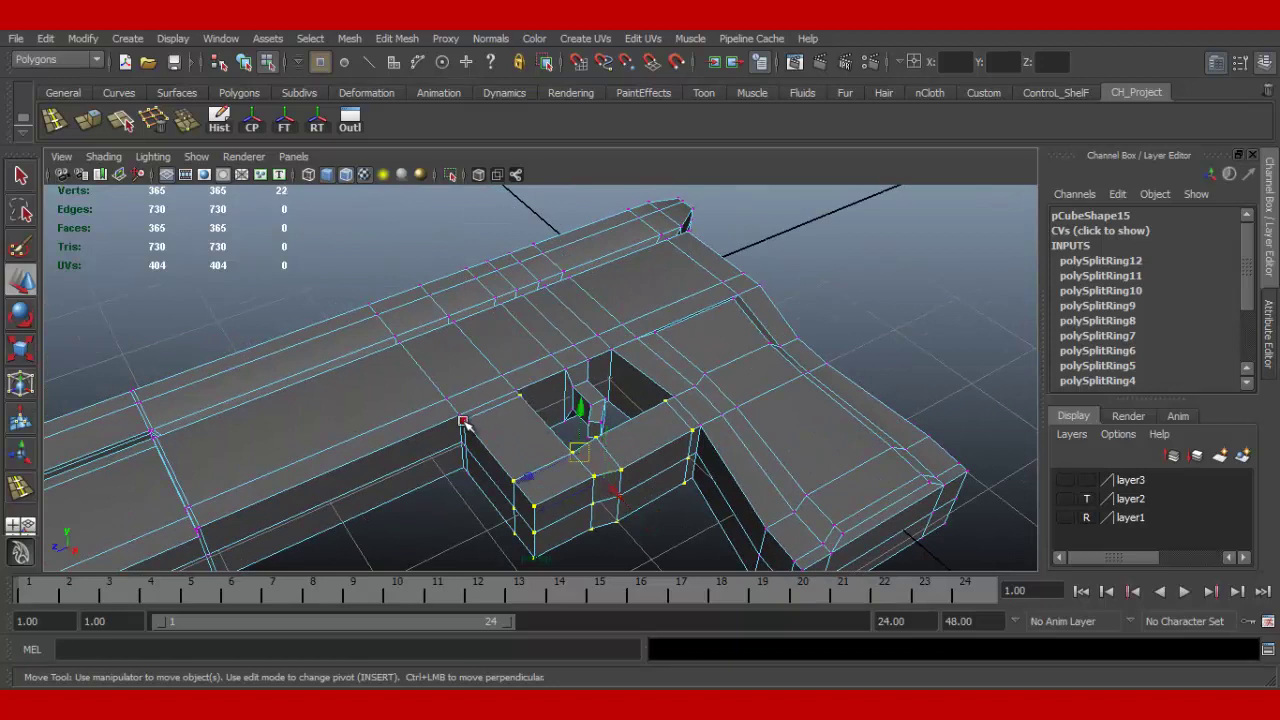
pyautogui.hotkey('ctrl', 'z')
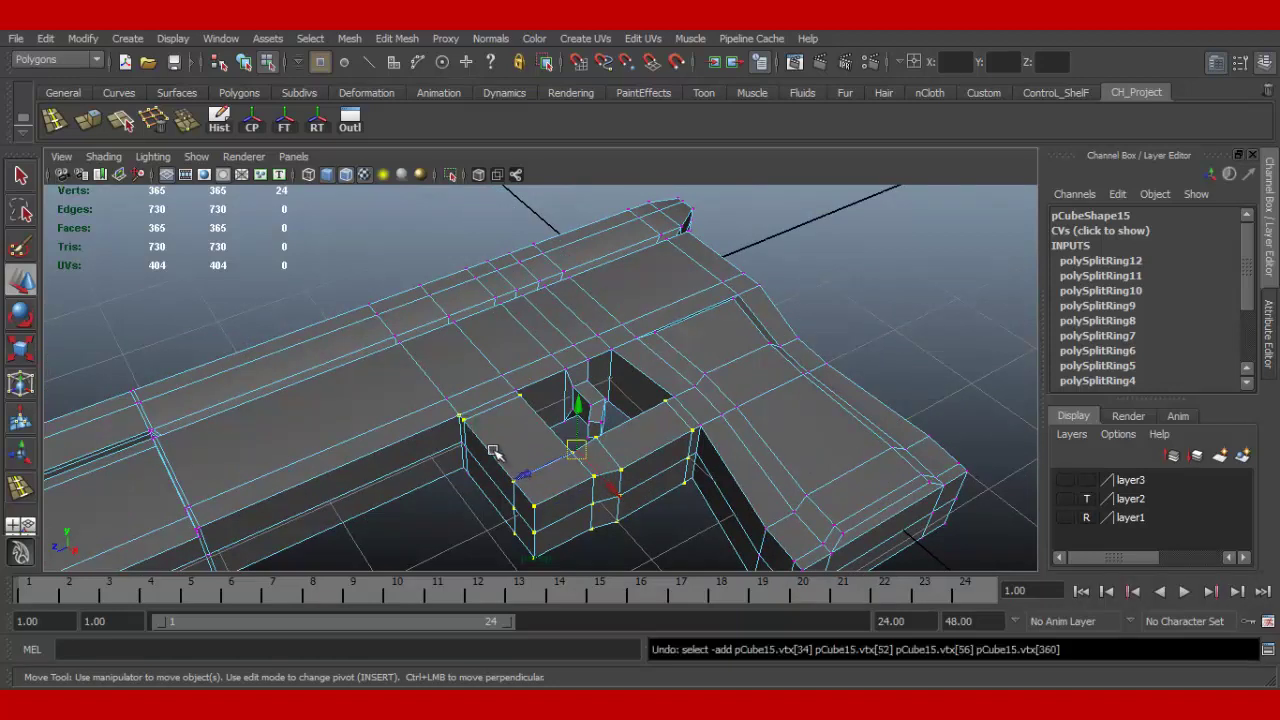
pyautogui.keyDown('shift'); pyautogui.click(464, 419); pyautogui.keyUp('shift')
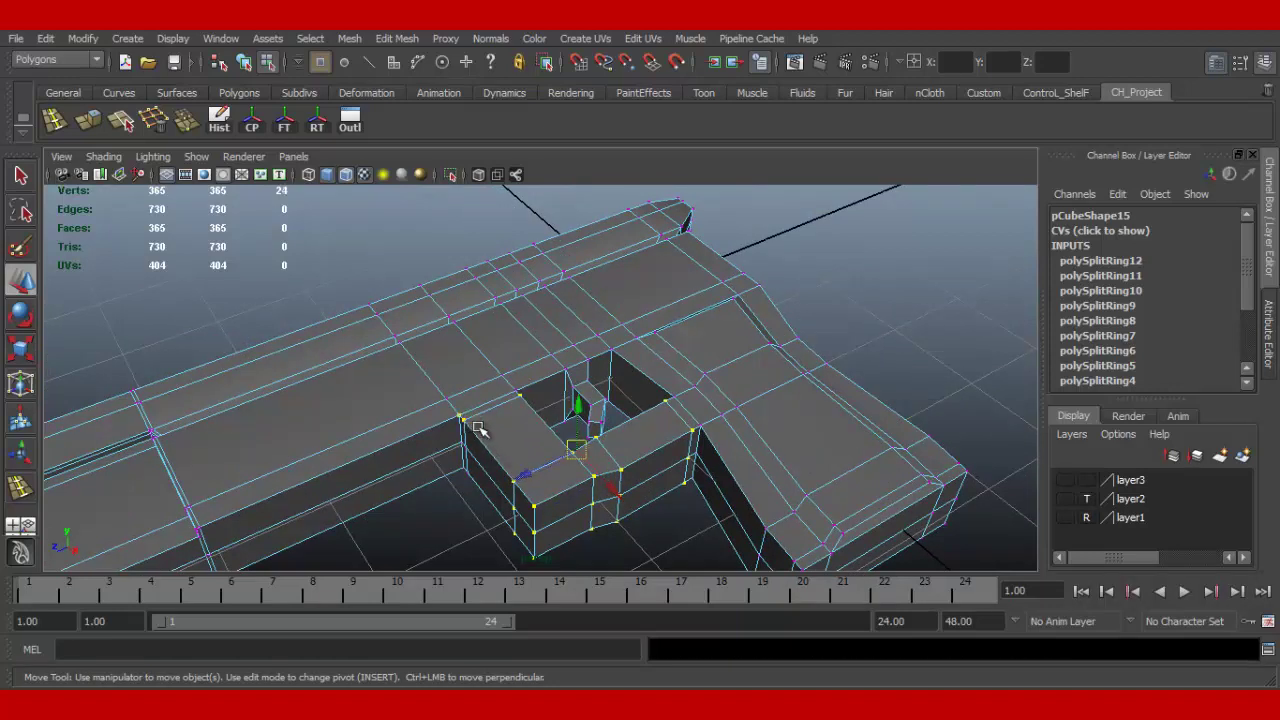
pyautogui.hotkey('ctrl', 'z')
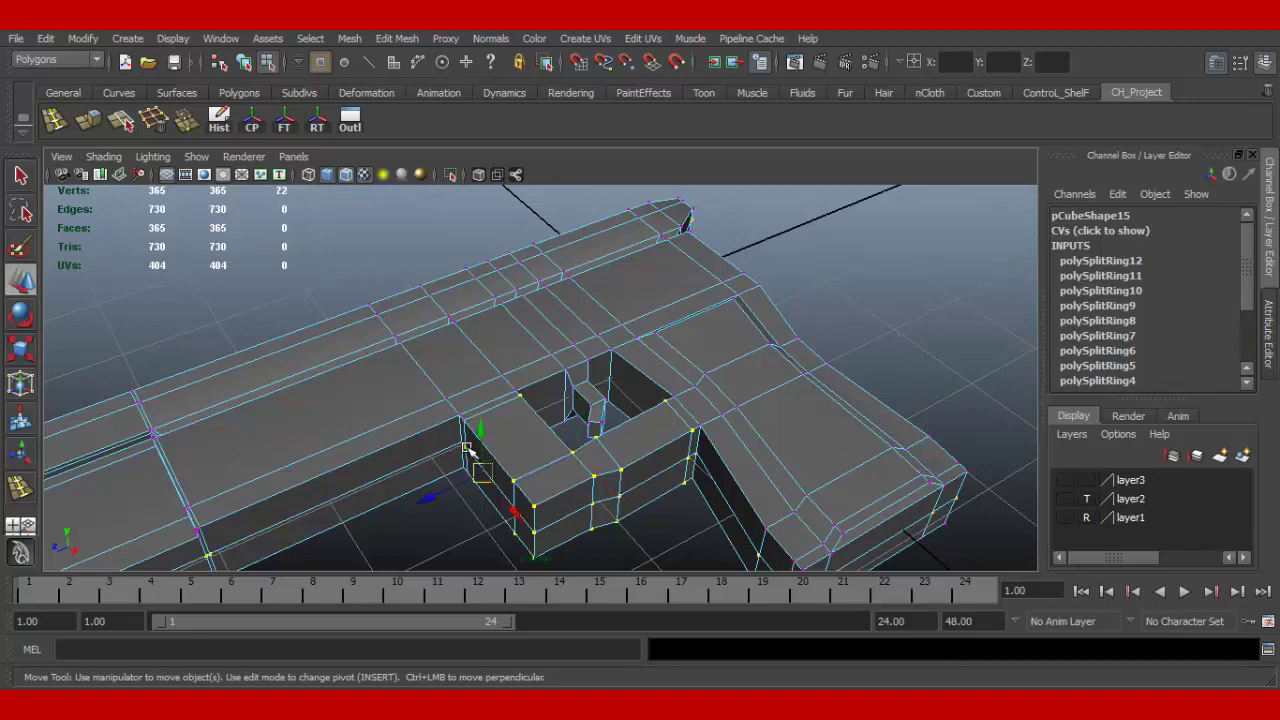
pyautogui.moveTo(466, 449)
pyautogui.keyDown('alt'); pyautogui.mouseDown()
pyautogui.moveTo(505, 331)
pyautogui.moveTo(511, 401)
pyautogui.moveTo(592, 521)
pyautogui.mouseUp(); pyautogui.keyUp('alt')
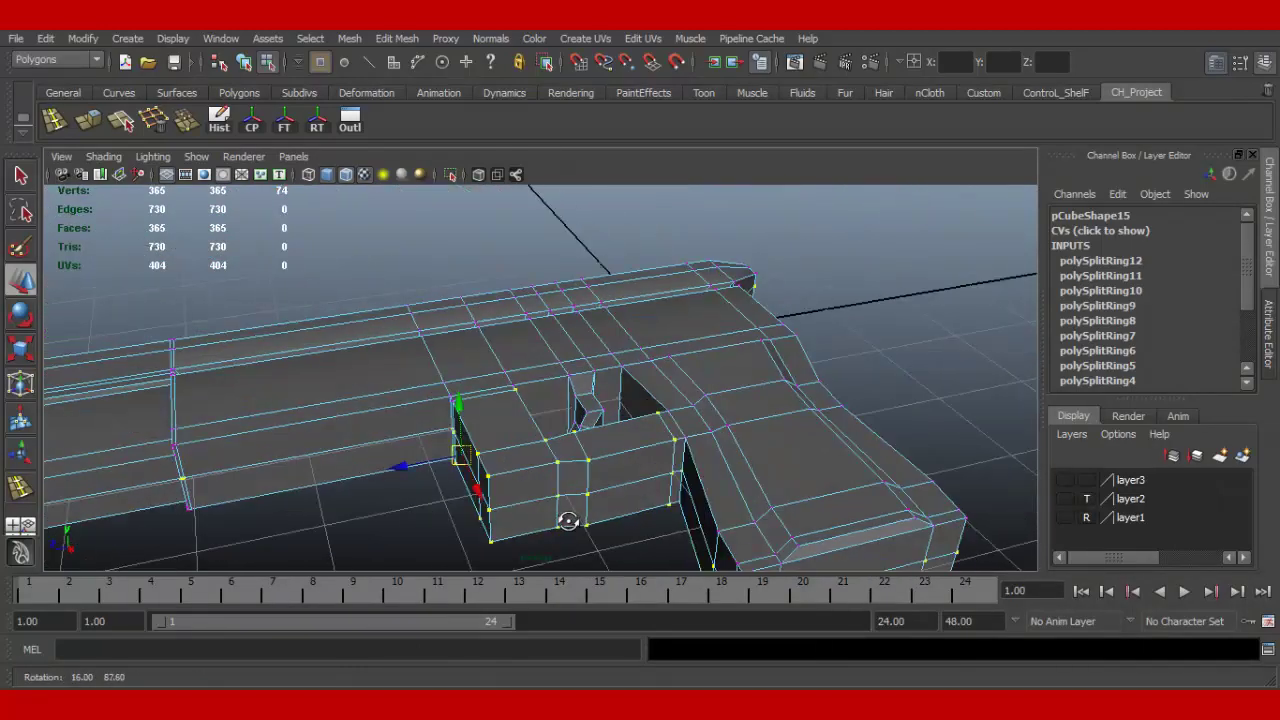
# Step: Try scaling the selected vertices, then undo the scale
pyautogui.press('r')
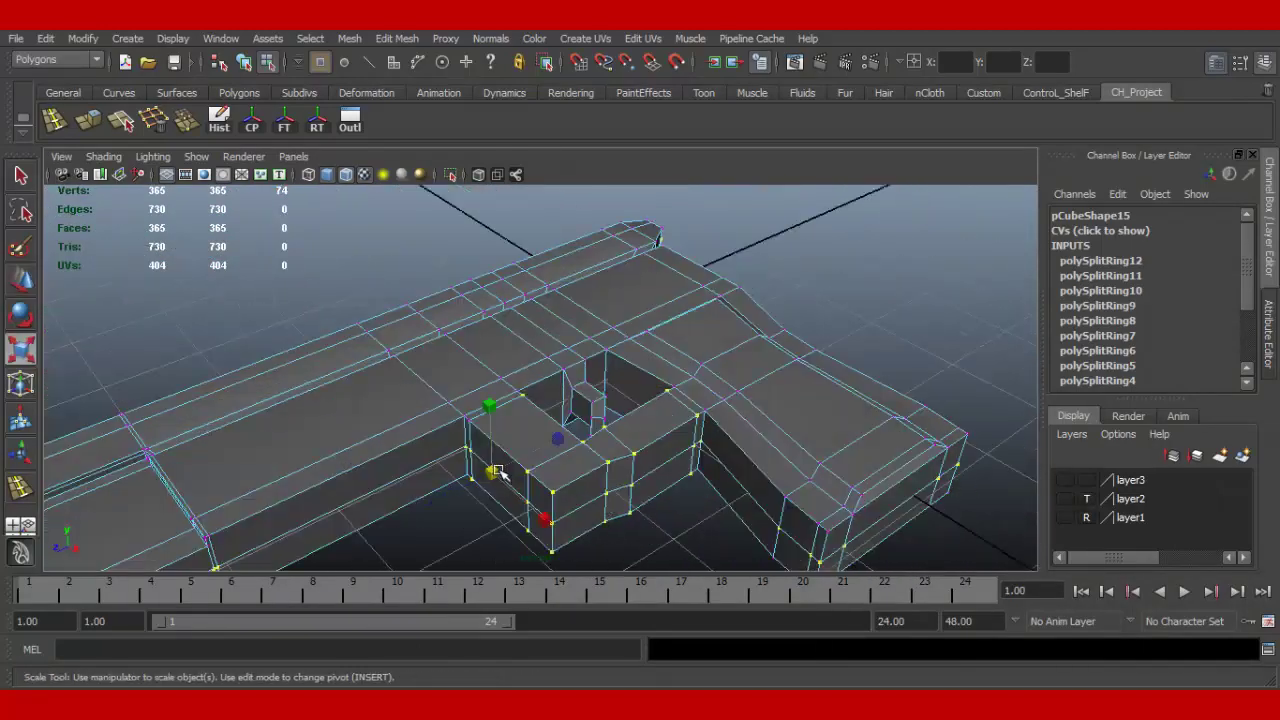
pyautogui.moveTo(497, 472); pyautogui.dragTo(488, 476)
pyautogui.hotkey('ctrl', 'z')
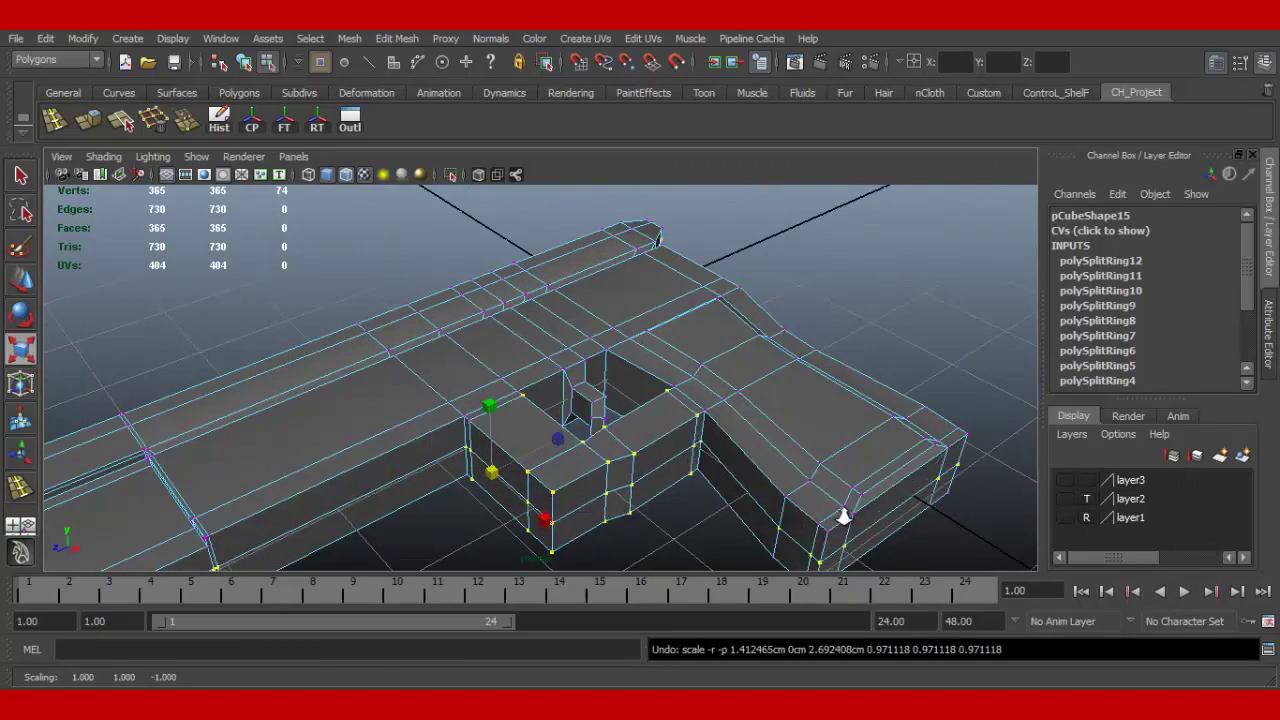
pyautogui.moveTo(843, 516)
pyautogui.keyDown('alt'); pyautogui.mouseDown()
pyautogui.moveTo(710, 408)
pyautogui.moveTo(850, 502)
pyautogui.mouseUp(); pyautogui.keyUp('alt')
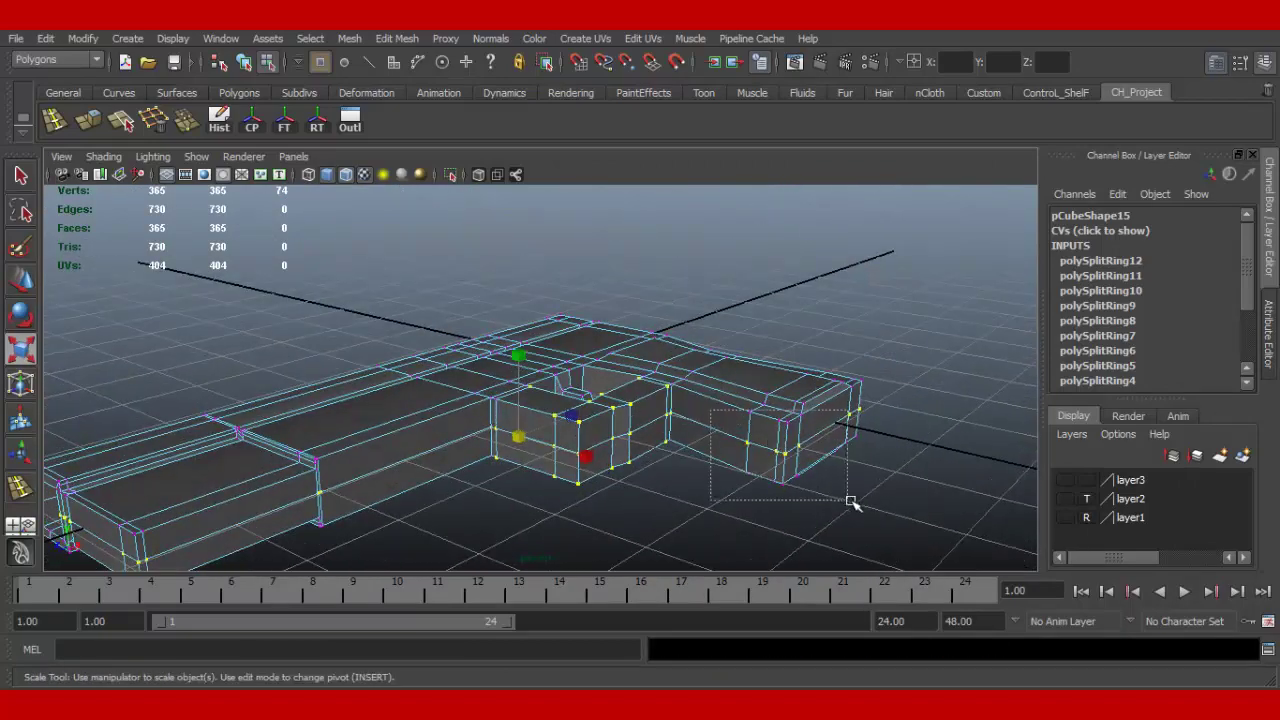
# Step: Refine the vertex selection in wireframe, dropping top and left-end vertices, then return to shaded view
pyautogui.moveTo(674, 349)
pyautogui.keyDown('alt'); pyautogui.mouseDown()
pyautogui.moveTo(694, 451)
pyautogui.moveTo(855, 512)
pyautogui.mouseUp(); pyautogui.keyUp('alt')
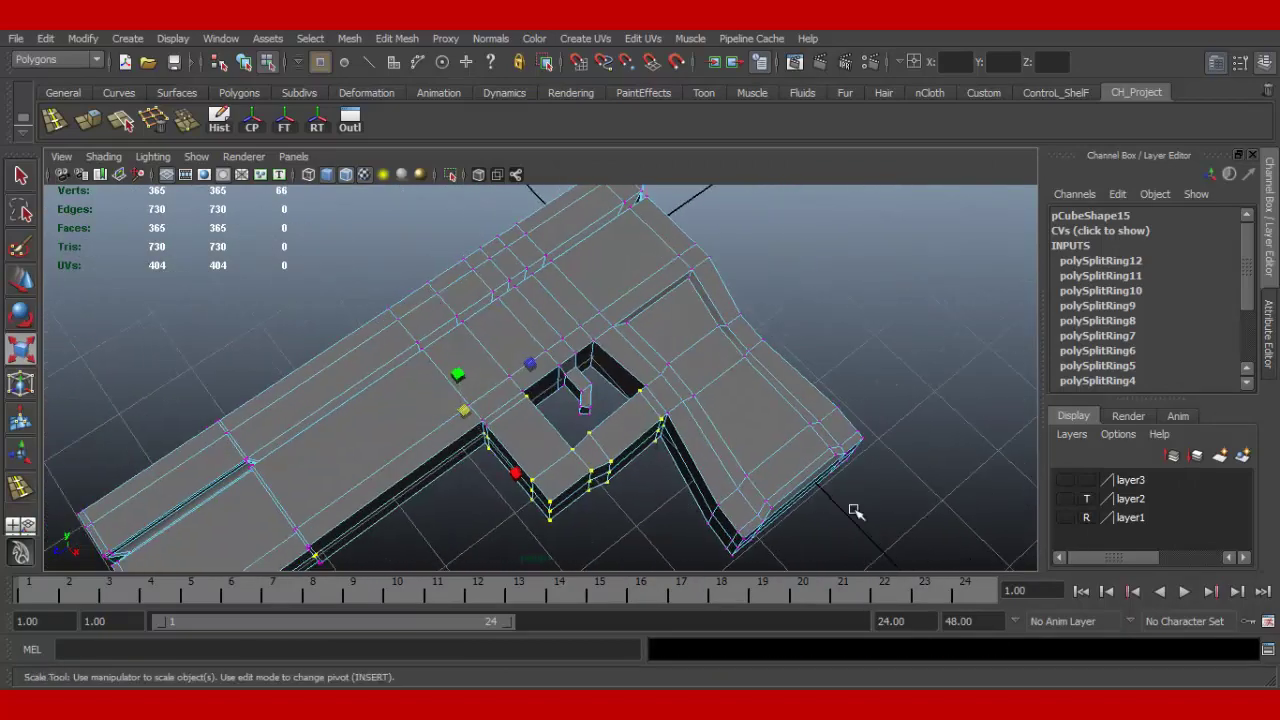
pyautogui.keyDown('alt'); pyautogui.moveTo(855, 512); pyautogui.dragTo(690, 434, button='right'); pyautogui.keyUp('alt')
pyautogui.press('4')
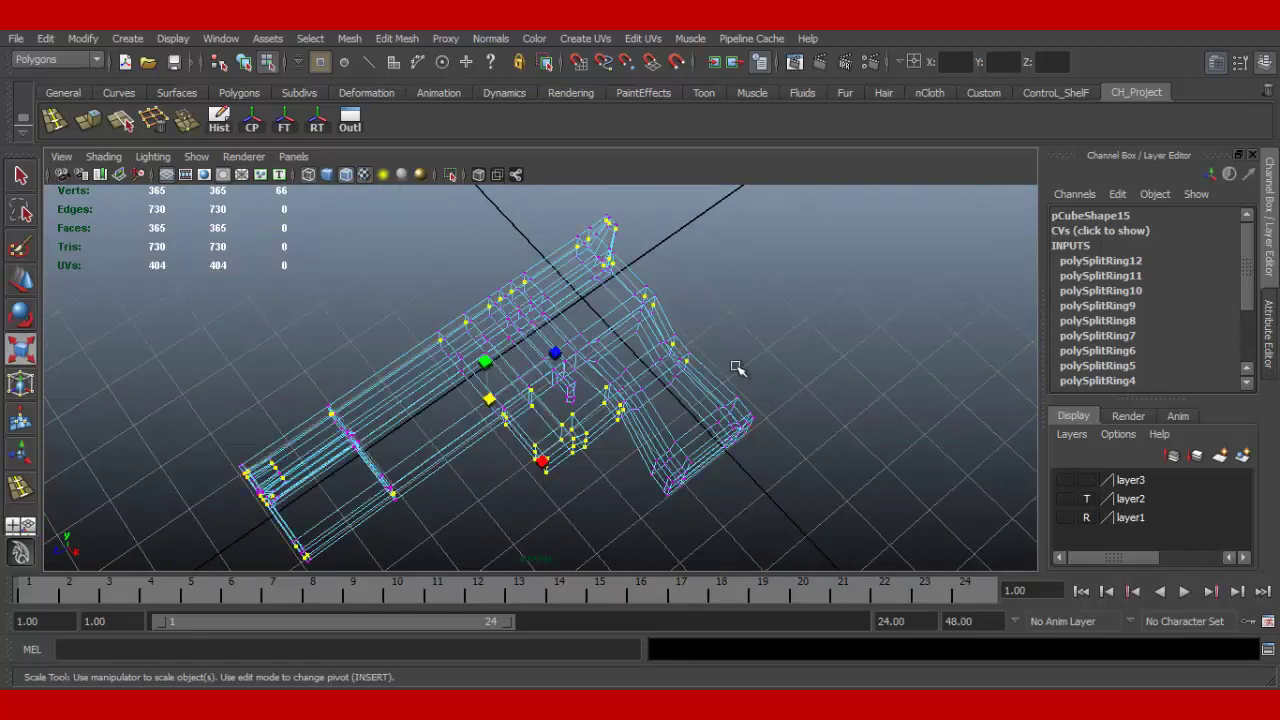
pyautogui.keyDown('ctrl'); pyautogui.moveTo(625, 207); pyautogui.dragTo(594, 273); pyautogui.keyUp('ctrl')
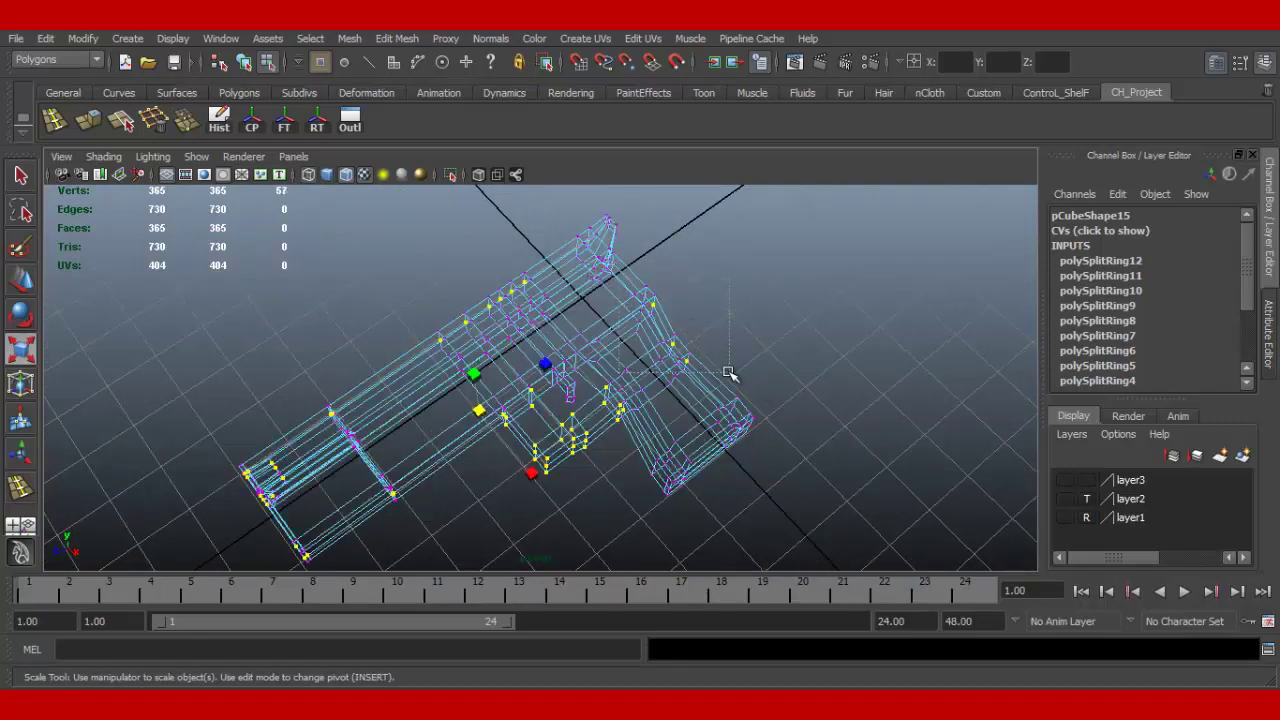
pyautogui.keyDown('ctrl'); pyautogui.moveTo(730, 373); pyautogui.dragTo(730, 374); pyautogui.keyUp('ctrl')
pyautogui.keyDown('ctrl'); pyautogui.moveTo(449, 315); pyautogui.dragTo(425, 333); pyautogui.keyUp('ctrl')
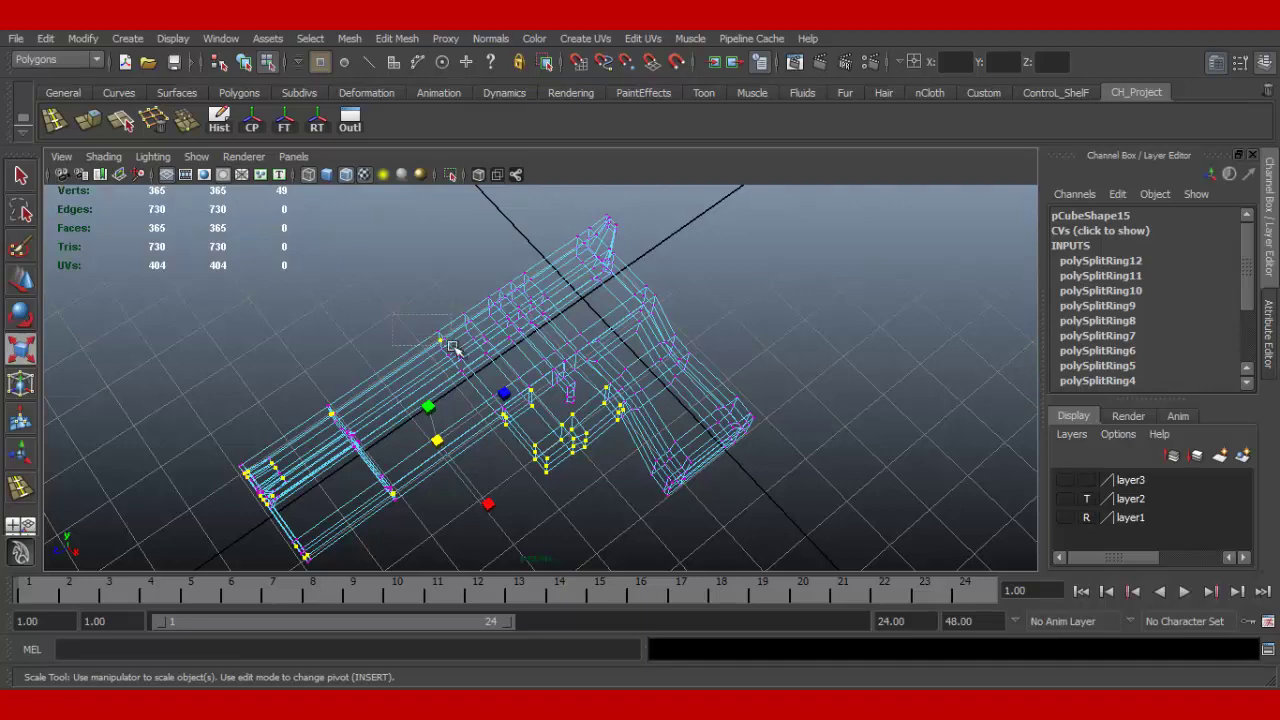
pyautogui.keyDown('ctrl'); pyautogui.moveTo(178, 410); pyautogui.dragTo(405, 565); pyautogui.keyUp('ctrl')
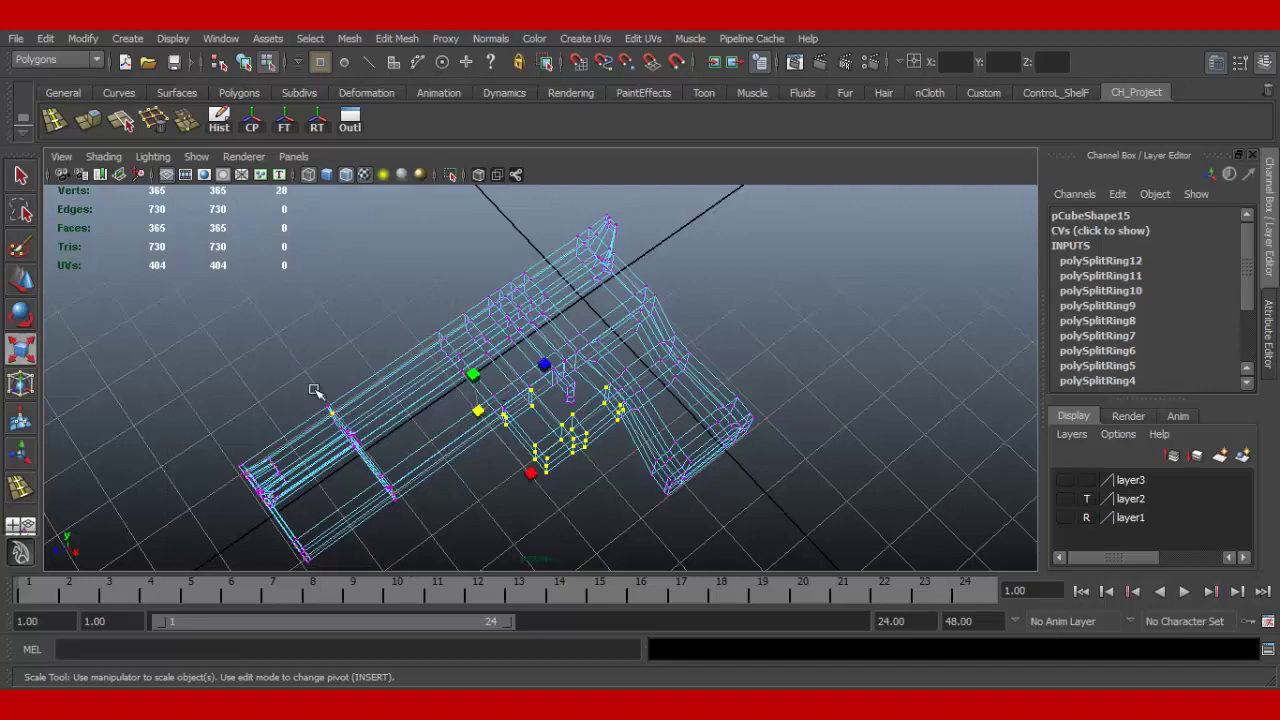
pyautogui.keyDown('alt'); pyautogui.moveTo(441, 408); pyautogui.dragTo(596, 437); pyautogui.keyUp('alt')
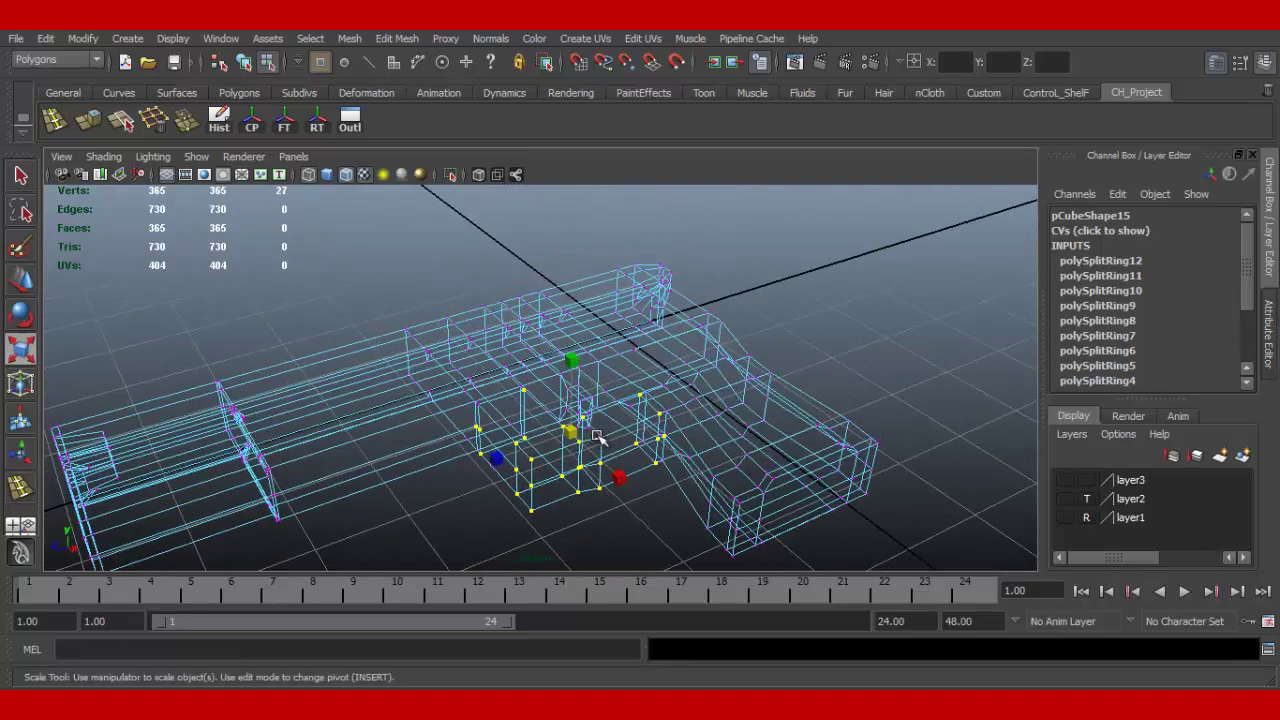
pyautogui.press('5')
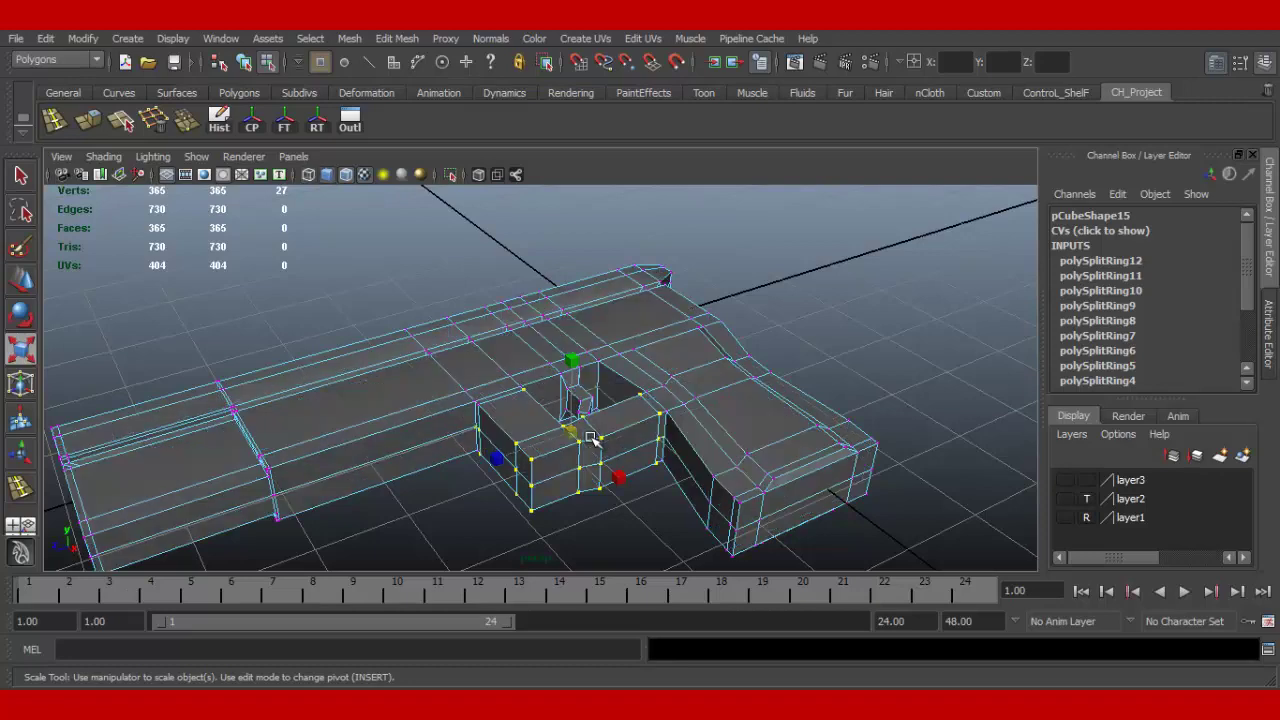
# Step: Scale the trigger-guard vertices inward along Z to narrow that section, then return to Object Mode
pyautogui.moveTo(566, 361); pyautogui.dragTo(570, 398)
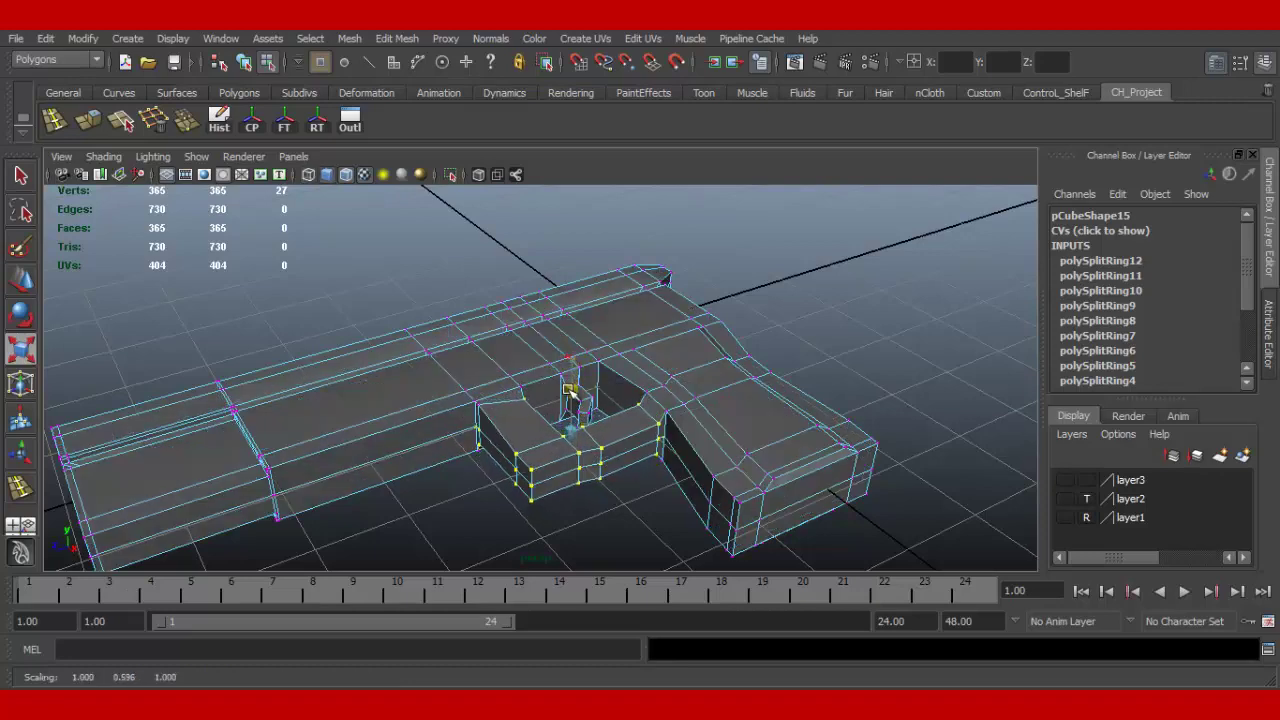
pyautogui.hotkey('ctrl', 'z')
pyautogui.keyDown('alt'); pyautogui.moveTo(570, 400); pyautogui.dragTo(680, 514, button='right'); pyautogui.keyUp('alt')
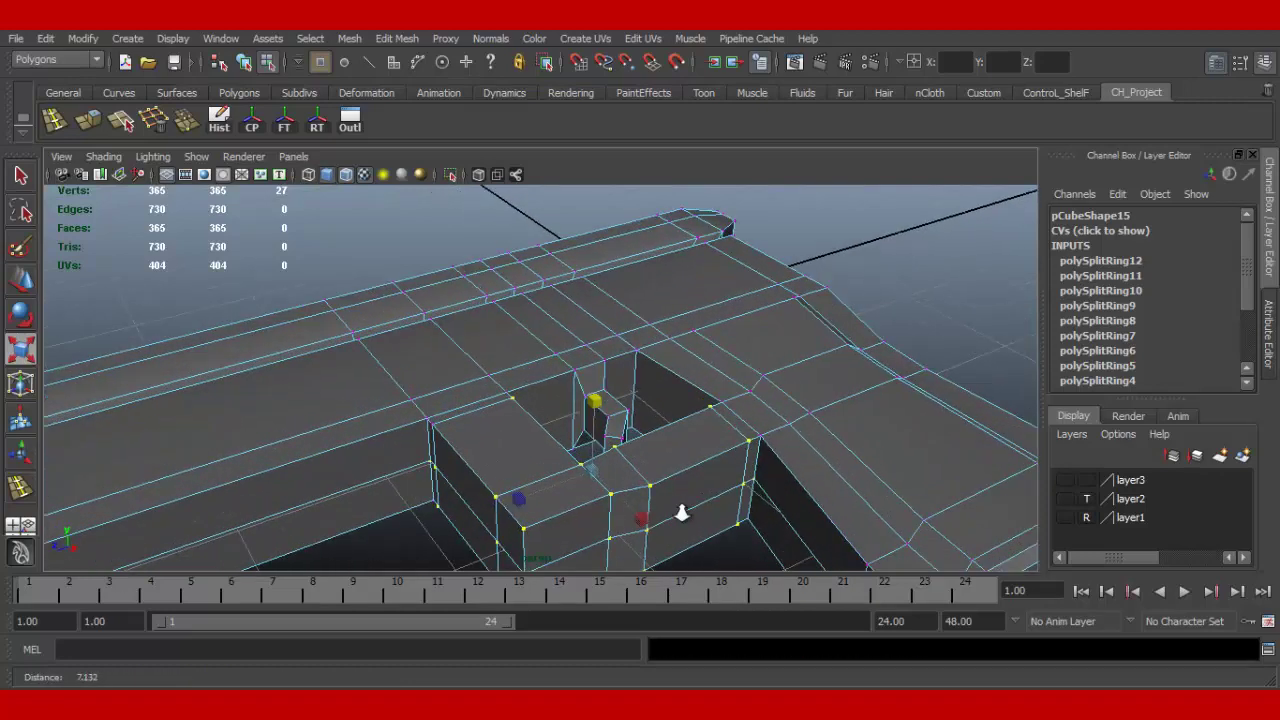
pyautogui.keyDown('alt'); pyautogui.moveTo(680, 514); pyautogui.dragTo(615, 325, button='middle'); pyautogui.keyUp('alt')
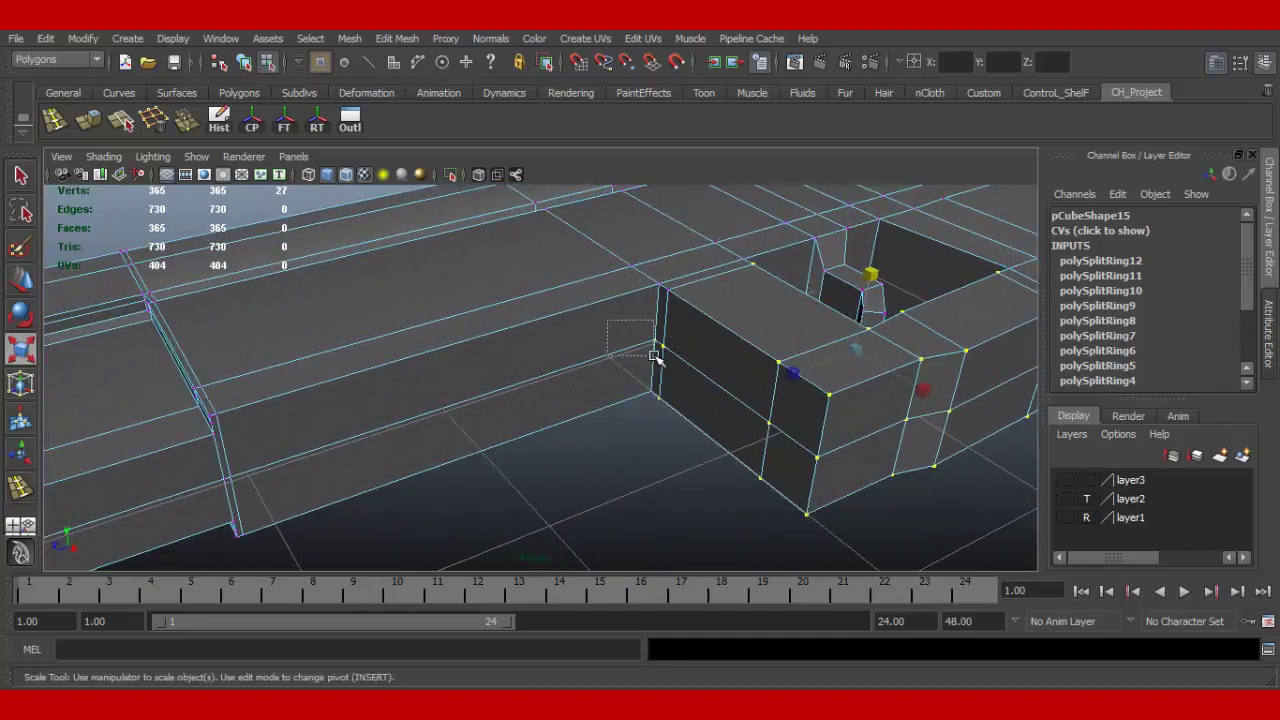
pyautogui.moveTo(677, 394)
pyautogui.keyDown('alt'); pyautogui.mouseDown()
pyautogui.moveTo(720, 323)
pyautogui.moveTo(680, 271)
pyautogui.moveTo(659, 335)
pyautogui.moveTo(690, 393)
pyautogui.mouseUp(); pyautogui.keyUp('alt')
pyautogui.moveTo(892, 308)
pyautogui.mouseDown()
pyautogui.moveTo(871, 320)
pyautogui.moveTo(858, 362)
pyautogui.mouseUp()
pyautogui.hotkey('ctrl', 'z')
pyautogui.keyDown('shift'); pyautogui.click(665, 298); pyautogui.keyUp('shift')
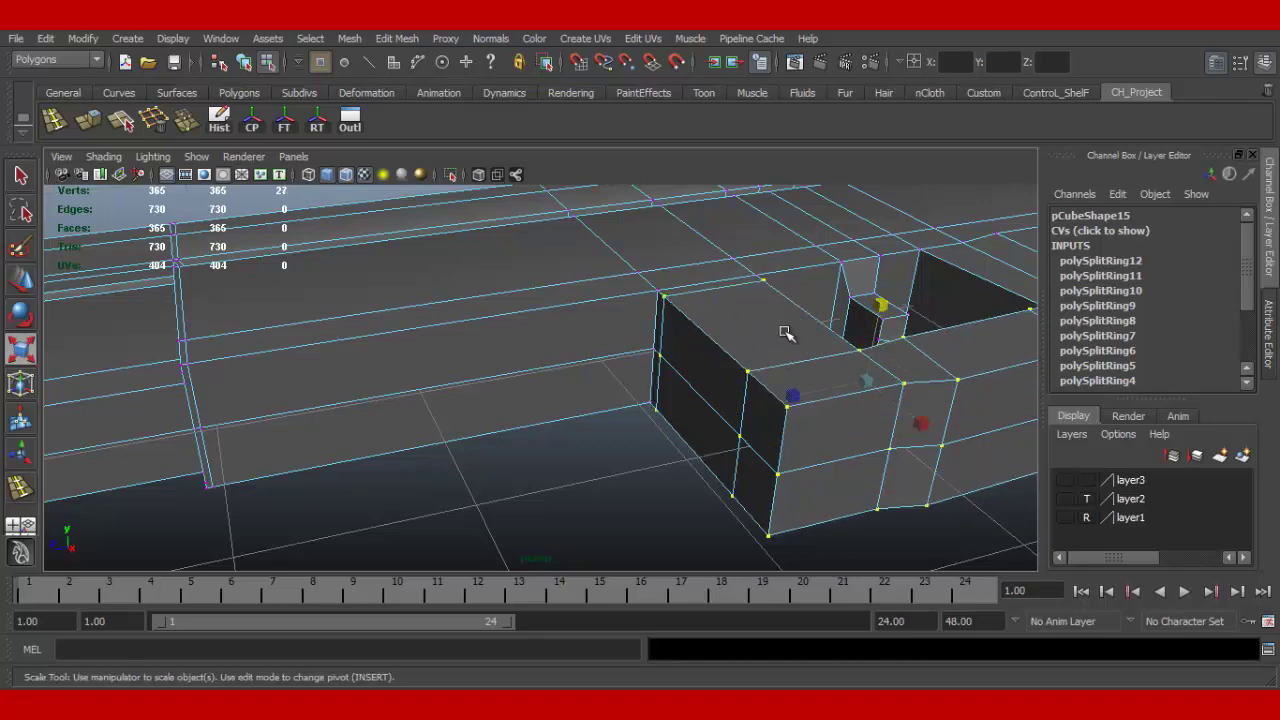
pyautogui.moveTo(883, 305)
pyautogui.mouseDown()
pyautogui.moveTo(866, 366)
pyautogui.moveTo(718, 400)
pyautogui.moveTo(731, 419)
pyautogui.mouseUp()
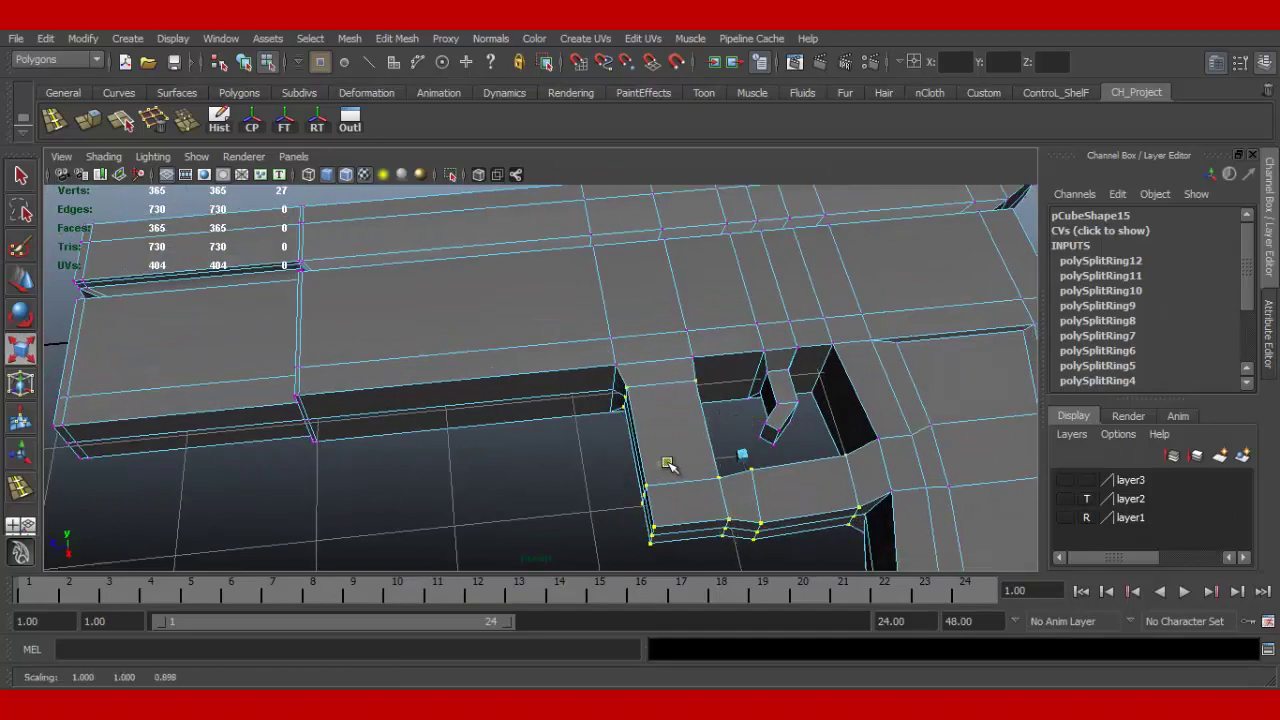
pyautogui.moveTo(666, 463)
pyautogui.keyDown('alt'); pyautogui.mouseDown()
pyautogui.moveTo(904, 433)
pyautogui.moveTo(920, 409)
pyautogui.moveTo(905, 430)
pyautogui.mouseUp(); pyautogui.keyUp('alt')
pyautogui.moveTo(915, 385)
pyautogui.mouseDown(button='right')
pyautogui.moveTo(943, 388)
pyautogui.moveTo(745, 410)
pyautogui.mouseUp(button='right')
# Step: Turn on smooth mesh preview and orbit around to inspect the rounded pistol from the side
pyautogui.press('3')
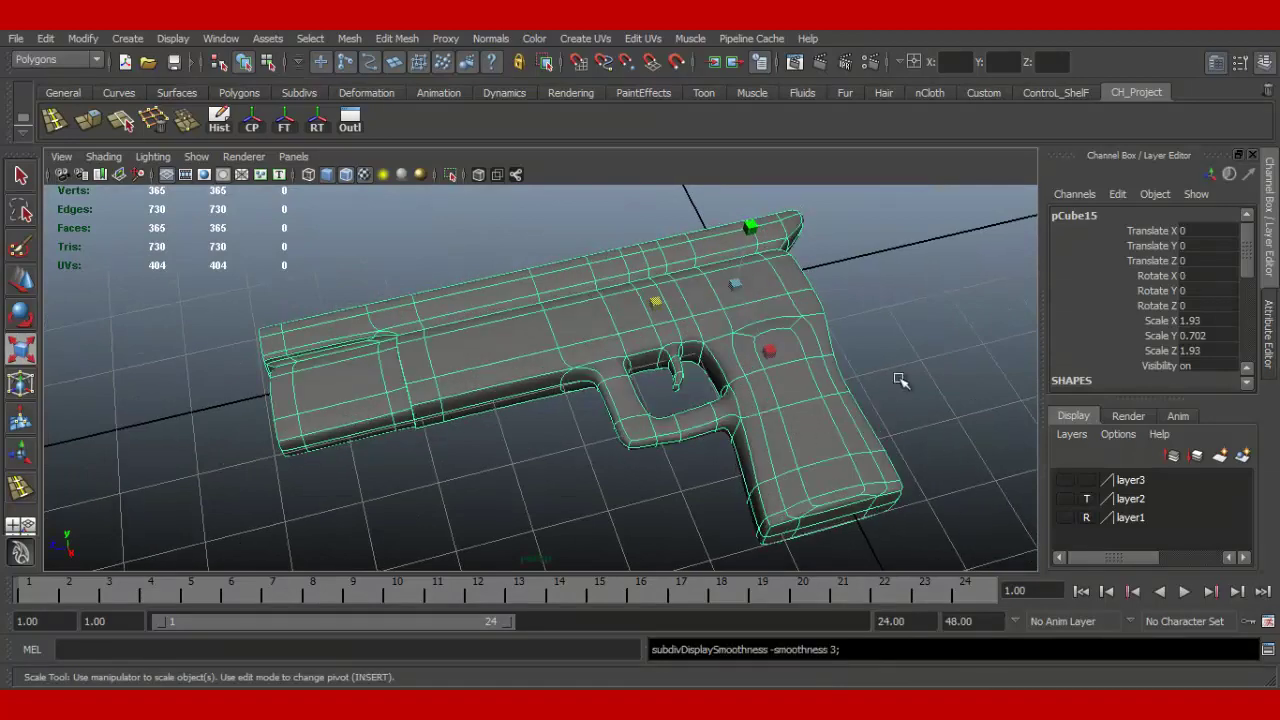
pyautogui.click(900, 380)
pyautogui.keyDown('alt'); pyautogui.moveTo(900, 380); pyautogui.dragTo(843, 438); pyautogui.keyUp('alt')
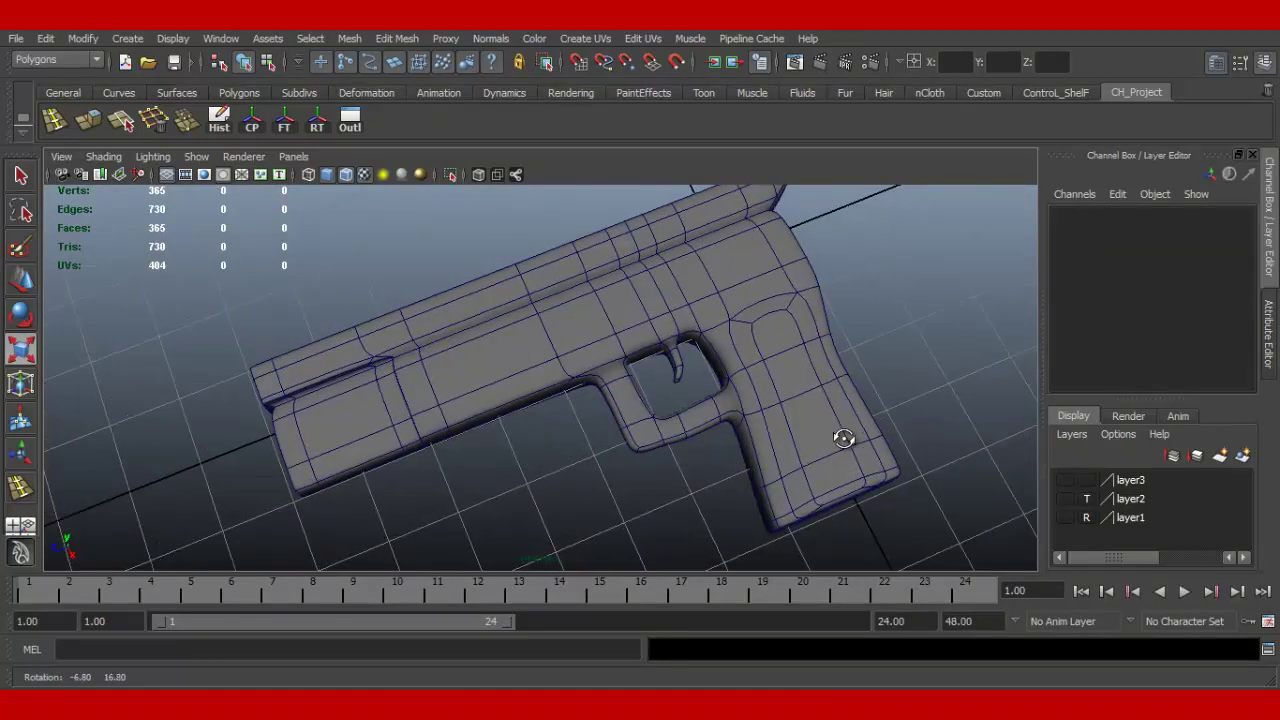
pyautogui.press('r')
pyautogui.moveTo(843, 438)
pyautogui.keyDown('alt'); pyautogui.mouseDown()
pyautogui.moveTo(728, 405)
pyautogui.moveTo(908, 317)
pyautogui.mouseUp(); pyautogui.keyUp('alt')
pyautogui.click(831, 428)
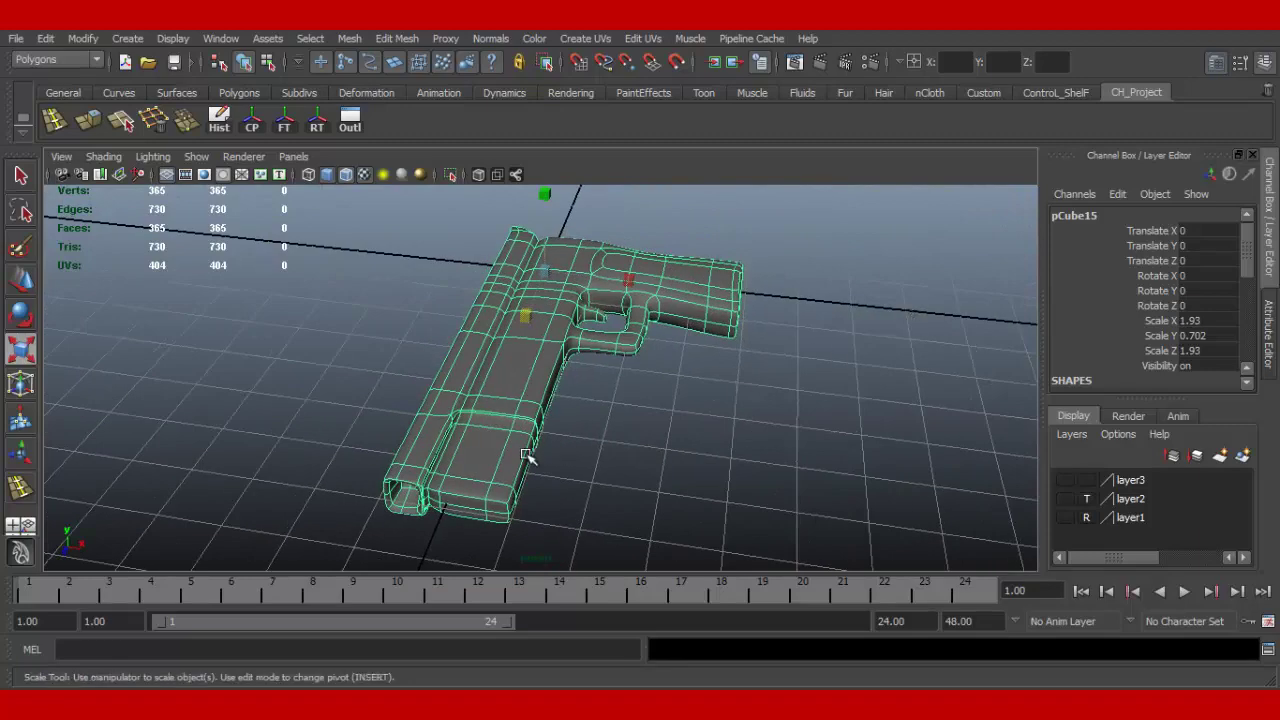
# Step: Return to the blocky cage and select edges on the barrel's front end block
pyautogui.press('1')
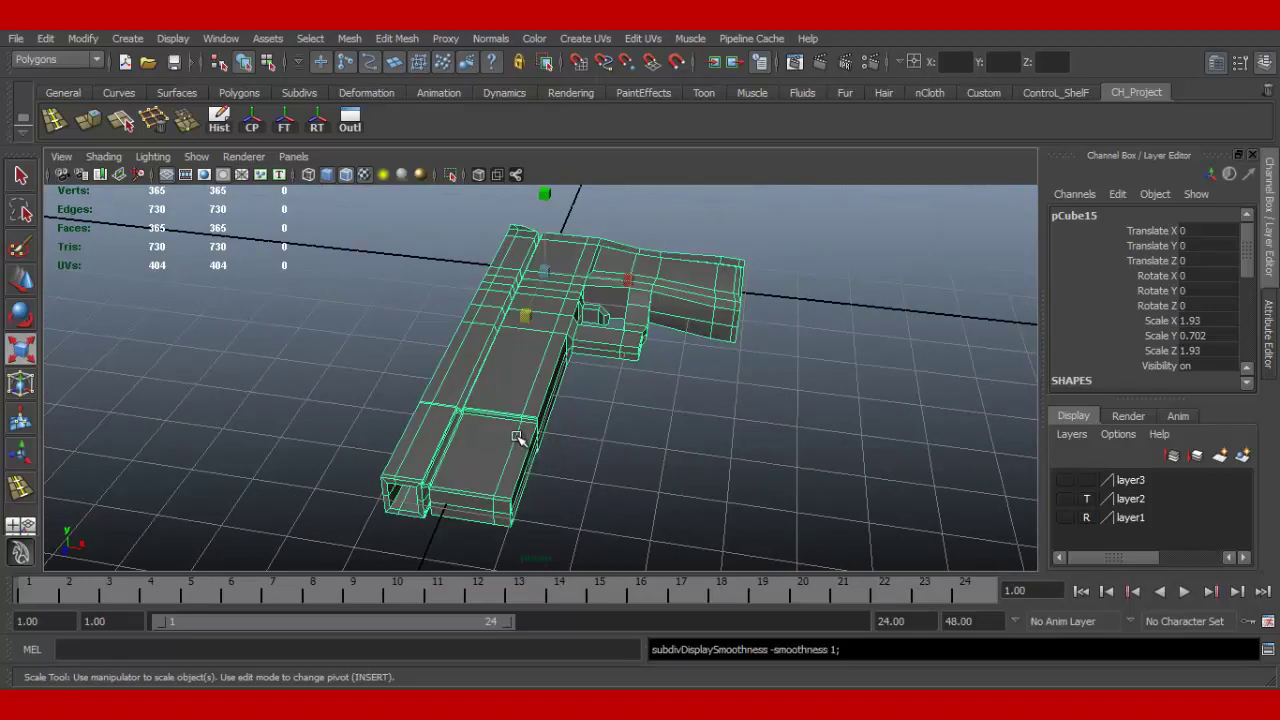
pyautogui.keyDown('alt'); pyautogui.moveTo(517, 437); pyautogui.dragTo(614, 474, button='right'); pyautogui.keyUp('alt')
pyautogui.keyDown('alt'); pyautogui.moveTo(614, 474); pyautogui.dragTo(723, 323, button='middle'); pyautogui.keyUp('alt')
pyautogui.keyDown('alt'); pyautogui.moveTo(723, 323); pyautogui.dragTo(676, 331); pyautogui.keyUp('alt')
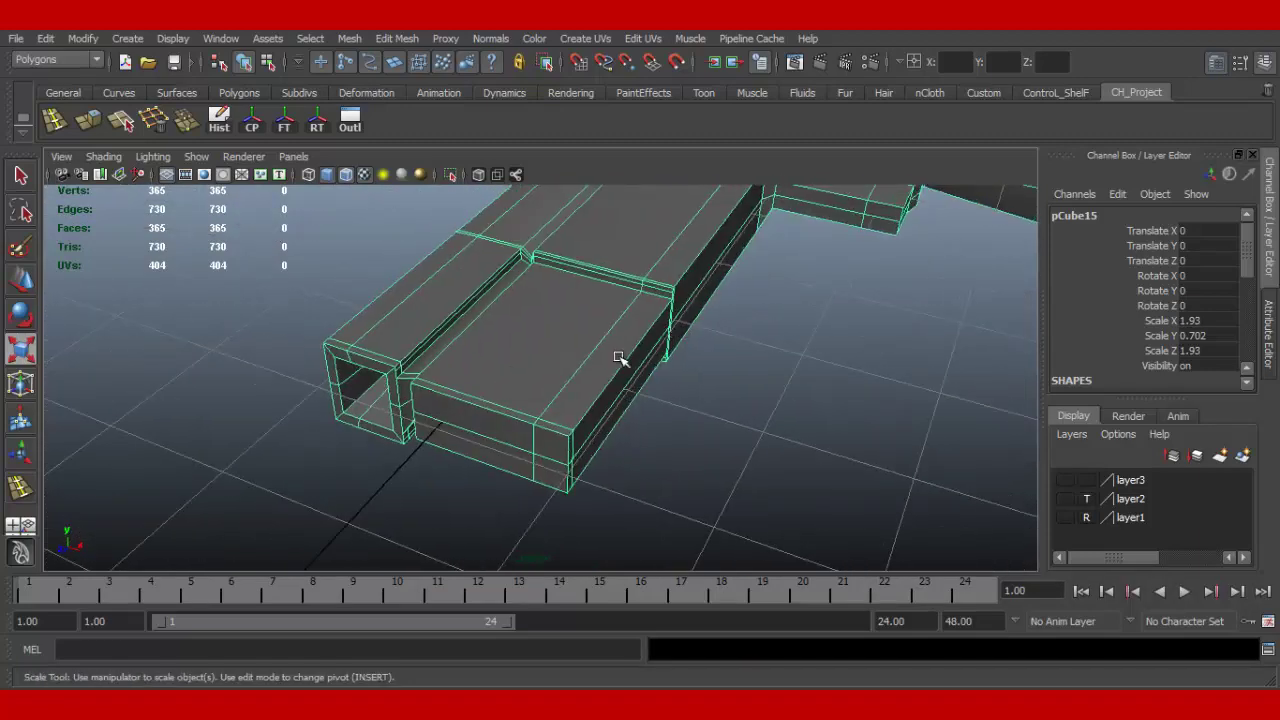
pyautogui.moveTo(620, 358); pyautogui.dragTo(609, 310, button='right')
pyautogui.click(638, 344)
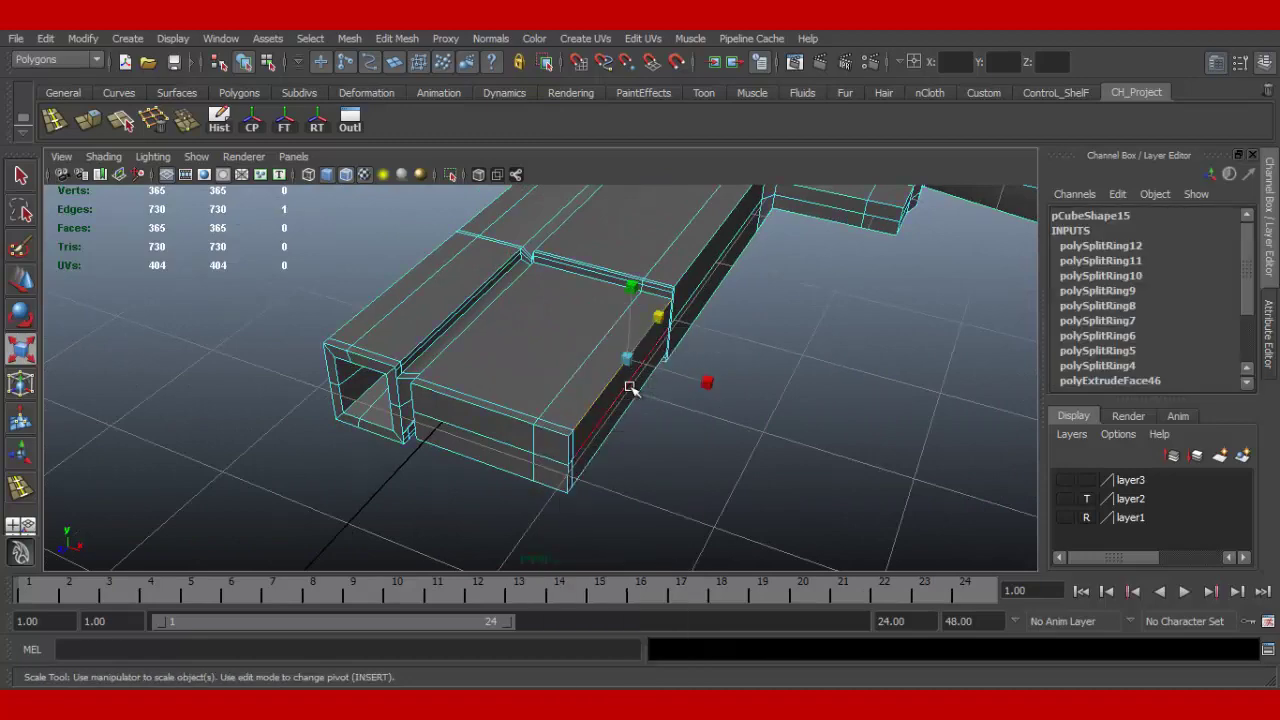
pyautogui.keyDown('alt'); pyautogui.moveTo(611, 417); pyautogui.dragTo(563, 406); pyautogui.keyUp('alt')
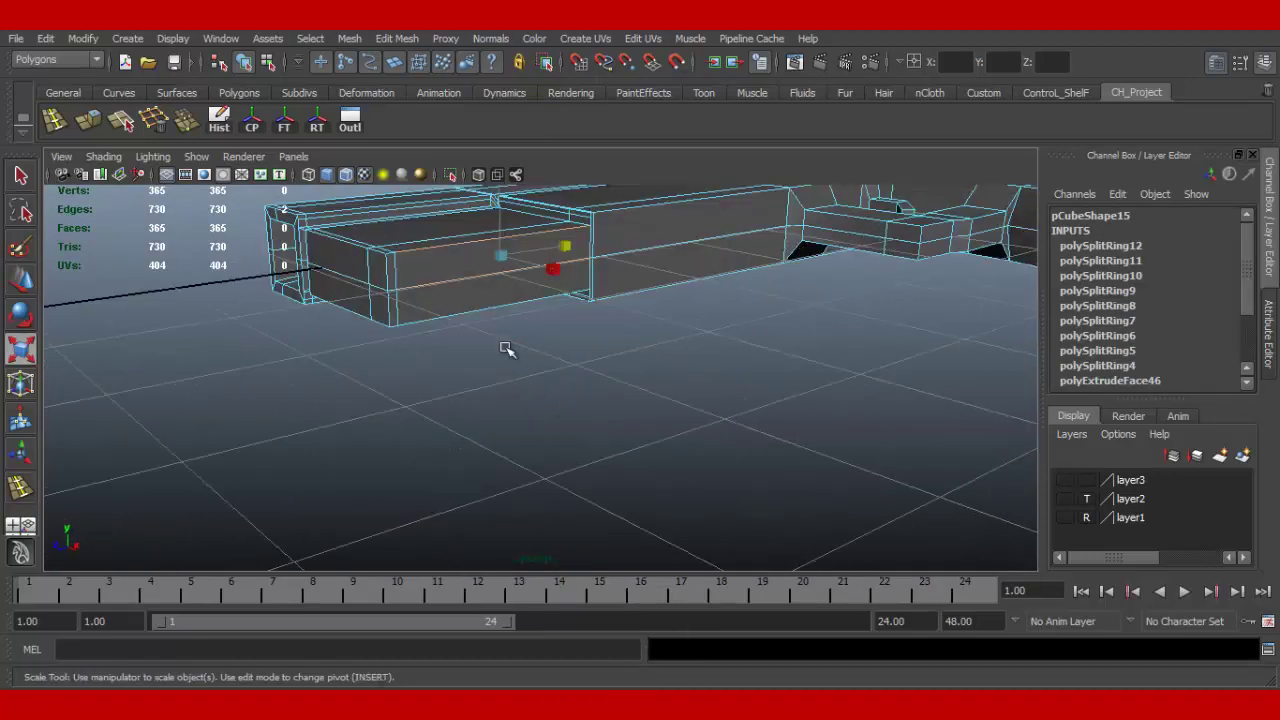
pyautogui.keyDown('shift'); pyautogui.click(473, 310); pyautogui.keyUp('shift')
pyautogui.keyDown('alt'); pyautogui.moveTo(491, 334); pyautogui.dragTo(523, 357); pyautogui.keyUp('alt')
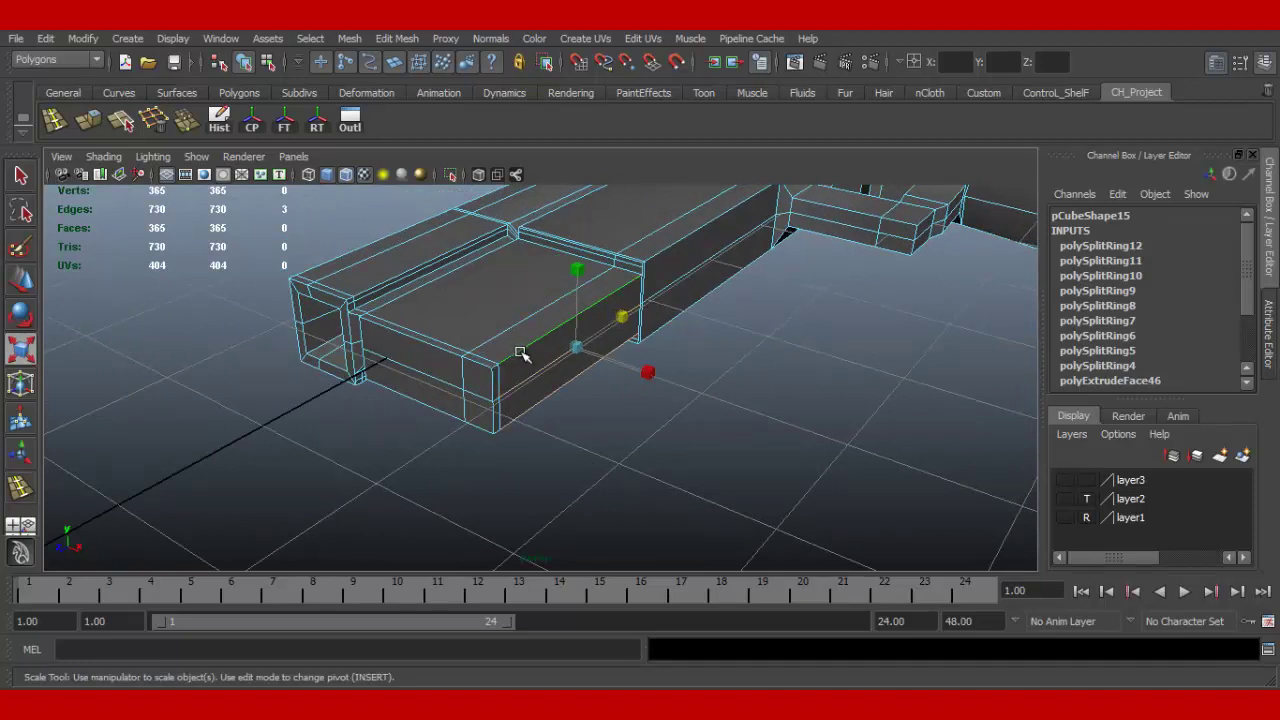
# Step: Slide the selected edges along the barrel and pick the end block's lower corner edges
pyautogui.click(22, 281)
pyautogui.moveTo(654, 374)
pyautogui.mouseDown()
pyautogui.moveTo(608, 363)
pyautogui.moveTo(557, 391)
pyautogui.moveTo(494, 400)
pyautogui.mouseUp()
pyautogui.click(495, 398)
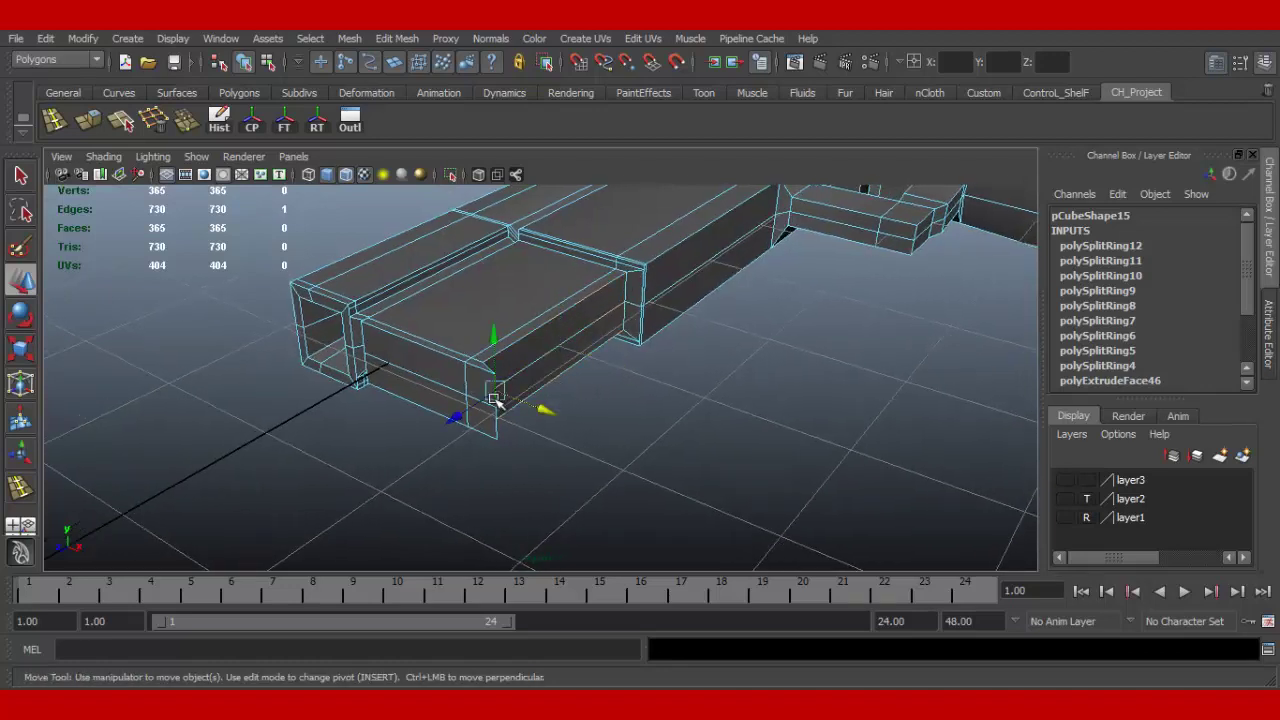
pyautogui.keyDown('shift'); pyautogui.click(531, 416); pyautogui.keyUp('shift')
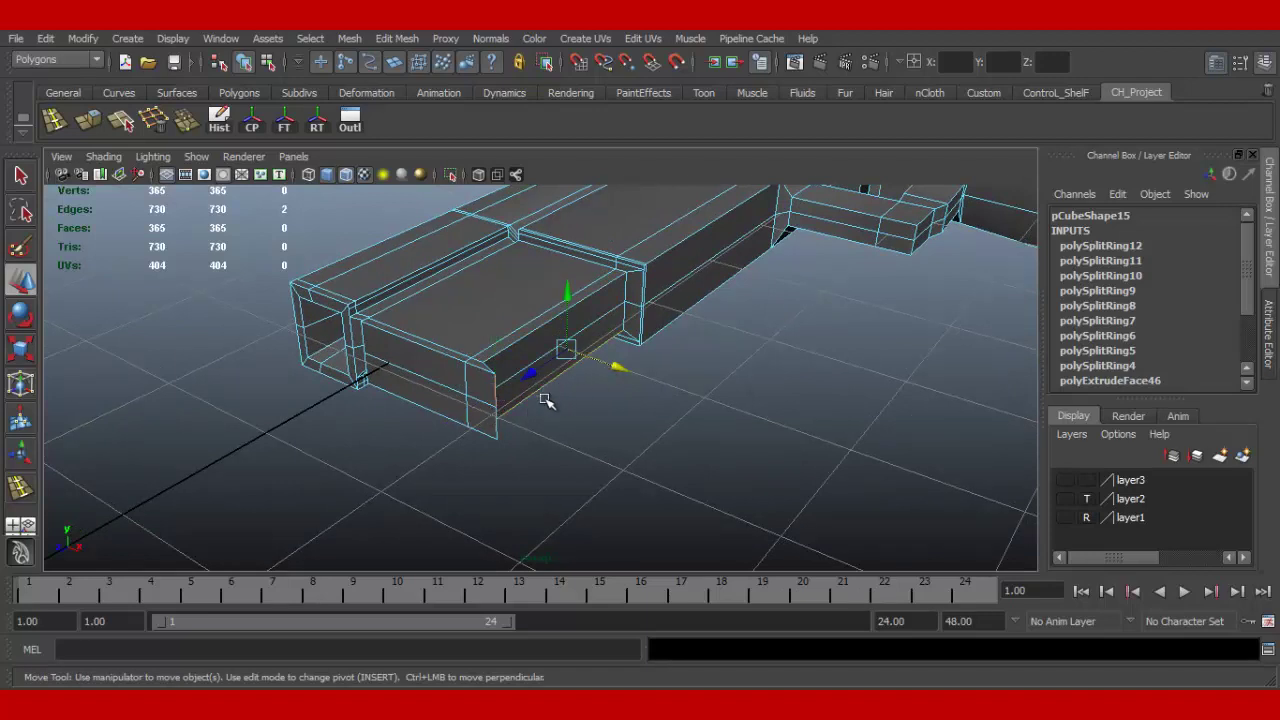
pyautogui.click(499, 424)
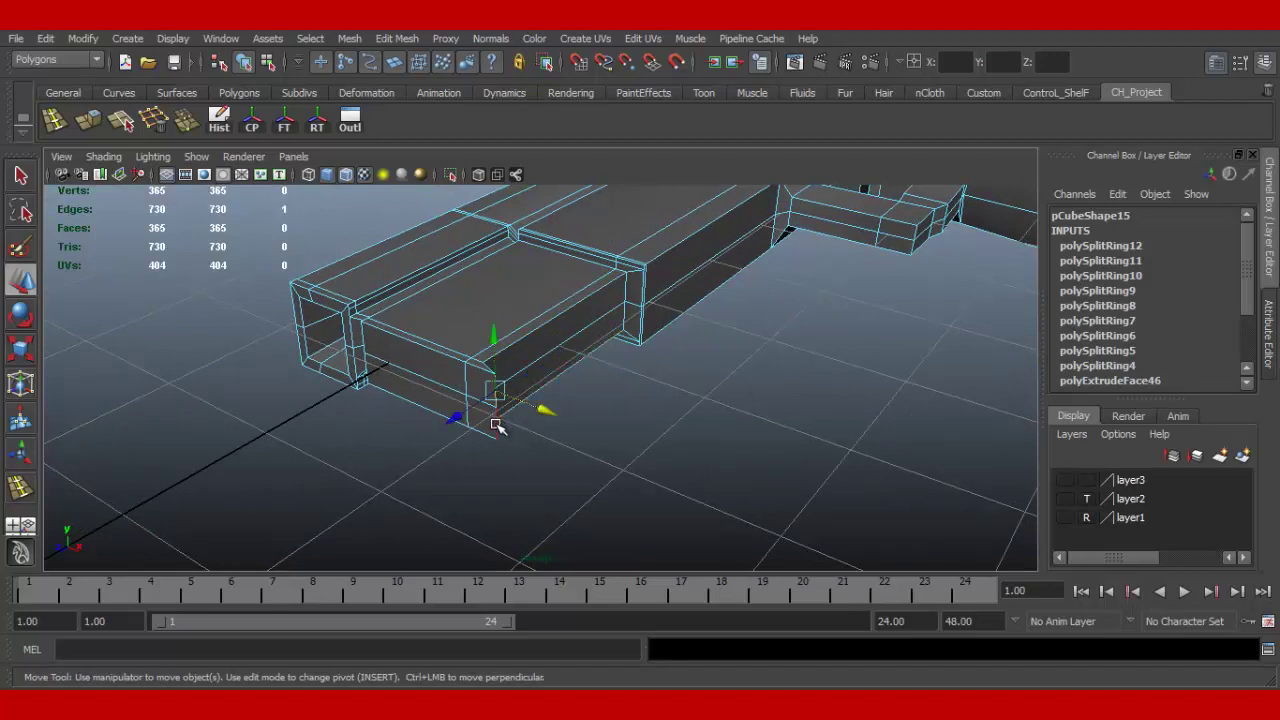
pyautogui.keyDown('shift'); pyautogui.click(510, 420); pyautogui.keyUp('shift')
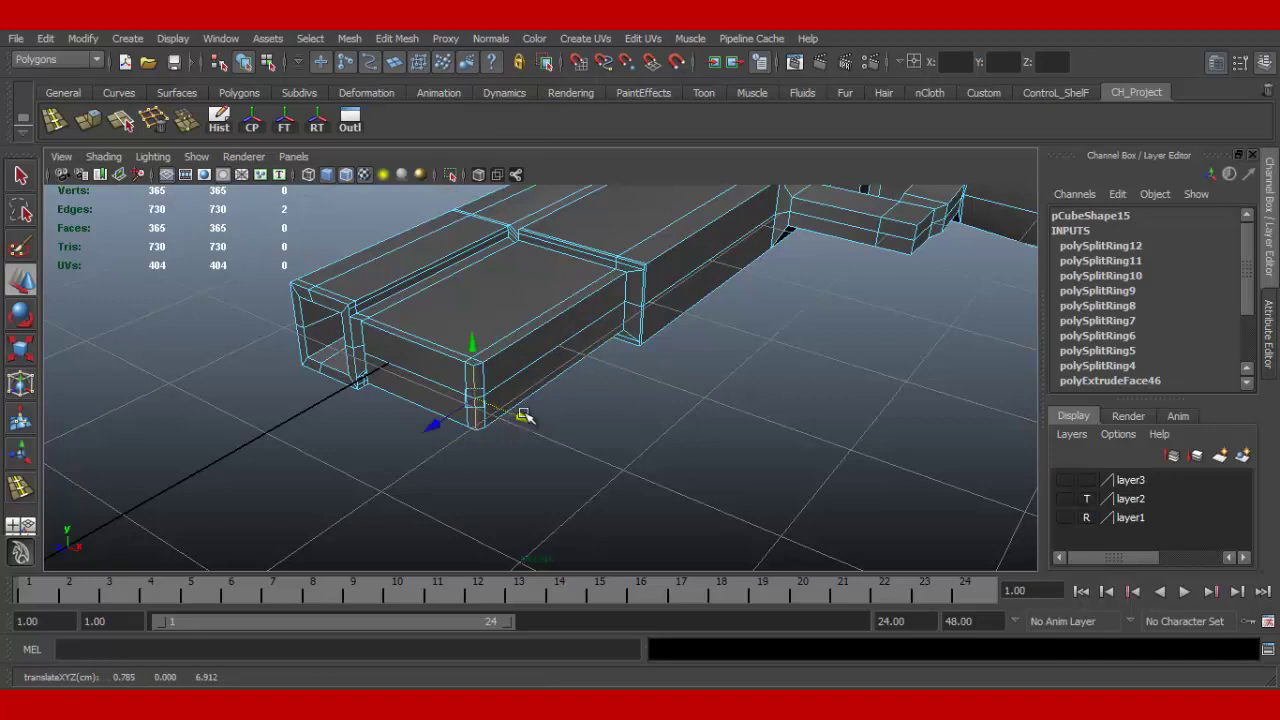
pyautogui.keyDown('alt'); pyautogui.moveTo(522, 412); pyautogui.dragTo(503, 403); pyautogui.keyUp('alt')
pyautogui.moveTo(540, 380); pyautogui.dragTo(569, 366, button='right')
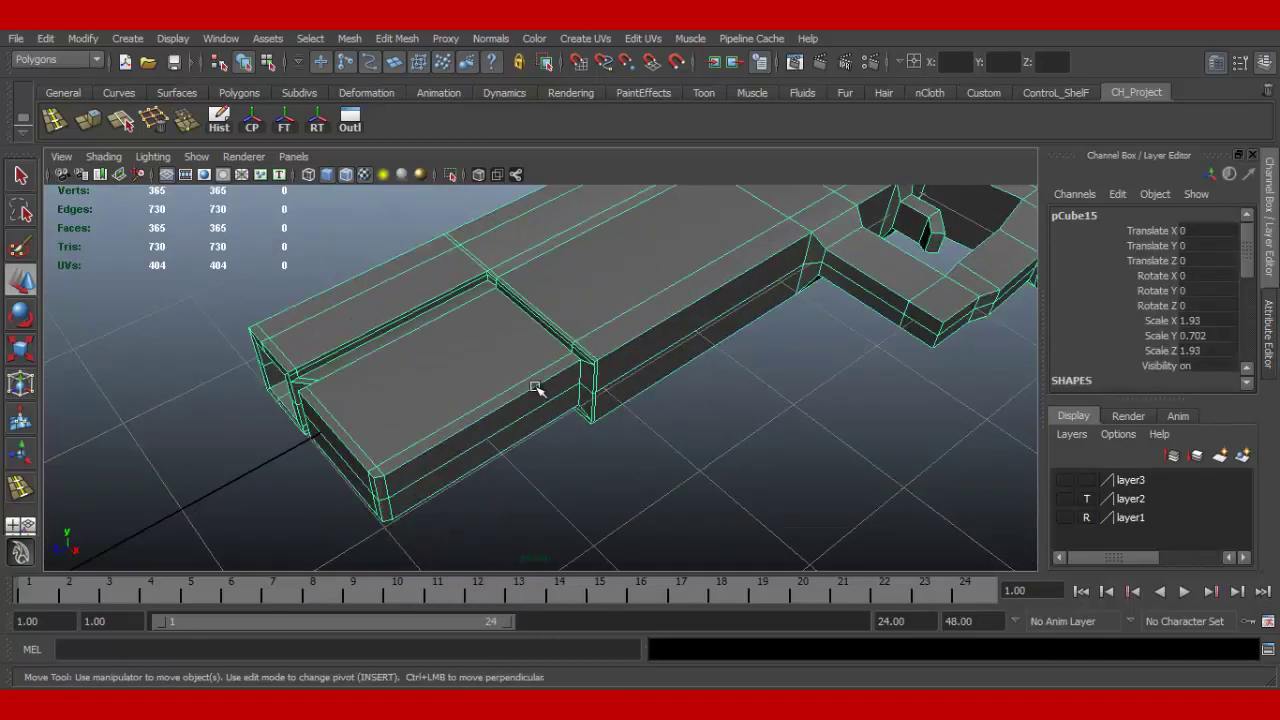
# Step: Soften all edges of the pistol mesh
pyautogui.keyDown('alt'); pyautogui.moveTo(536, 388); pyautogui.dragTo(623, 374); pyautogui.keyUp('alt')
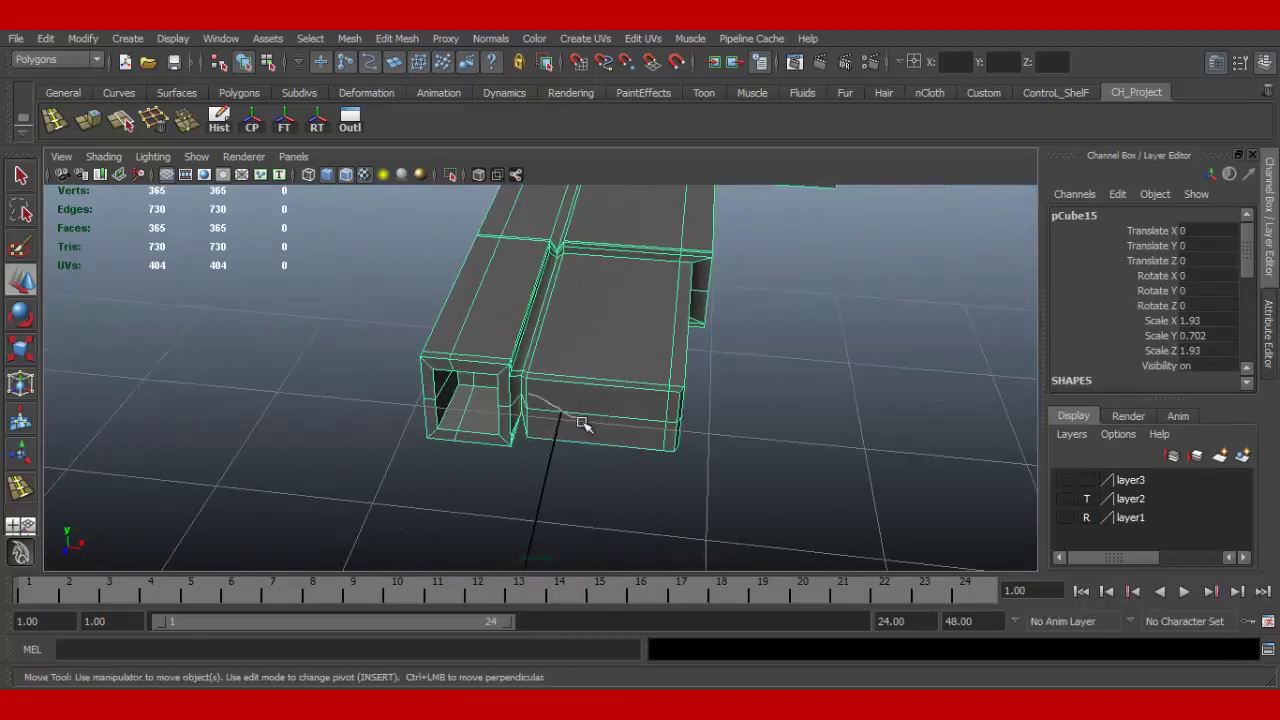
pyautogui.keyDown('shift'); pyautogui.moveTo(585, 425); pyautogui.dragTo(620, 430, button='right'); pyautogui.keyUp('shift')
pyautogui.keyDown('alt'); pyautogui.moveTo(615, 418); pyautogui.dragTo(657, 437); pyautogui.keyUp('alt')
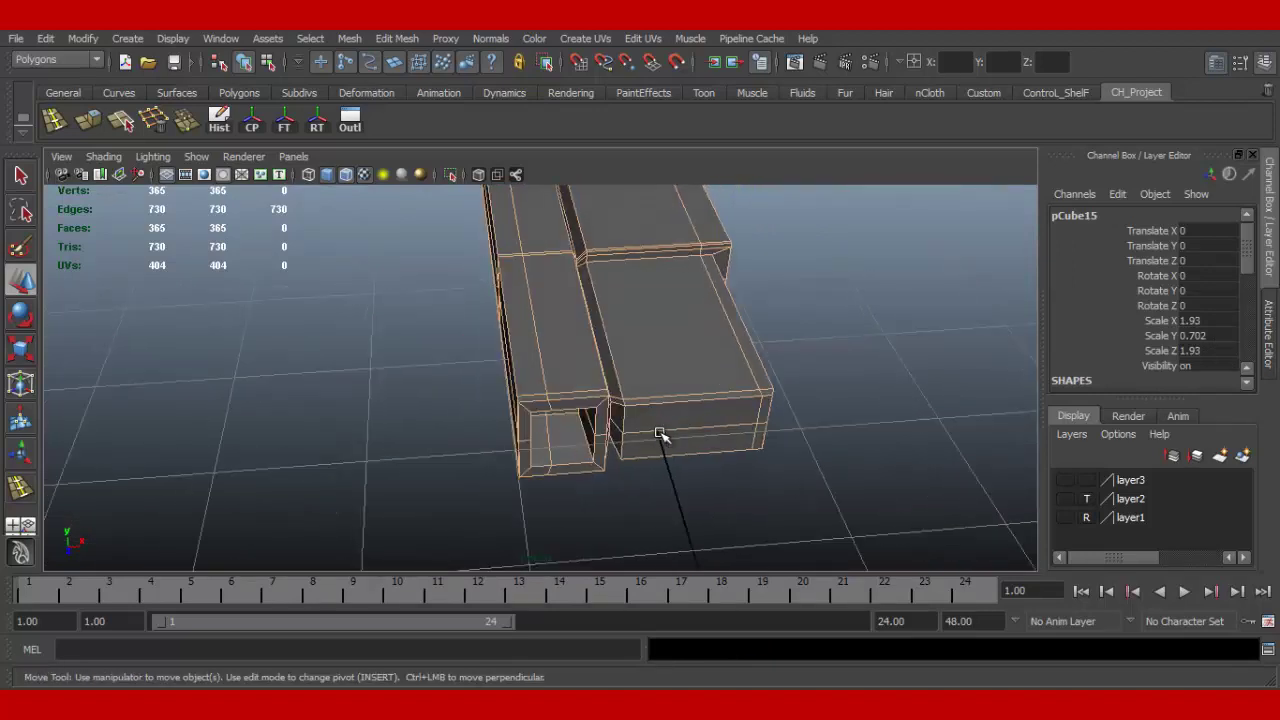
# Step: Select the barrel-end edges and pull them back along Z to shorten the end block, then frame the gun
pyautogui.moveTo(703, 386)
pyautogui.mouseDown(button='right')
pyautogui.moveTo(680, 400)
pyautogui.moveTo(703, 341)
pyautogui.mouseUp(button='right')
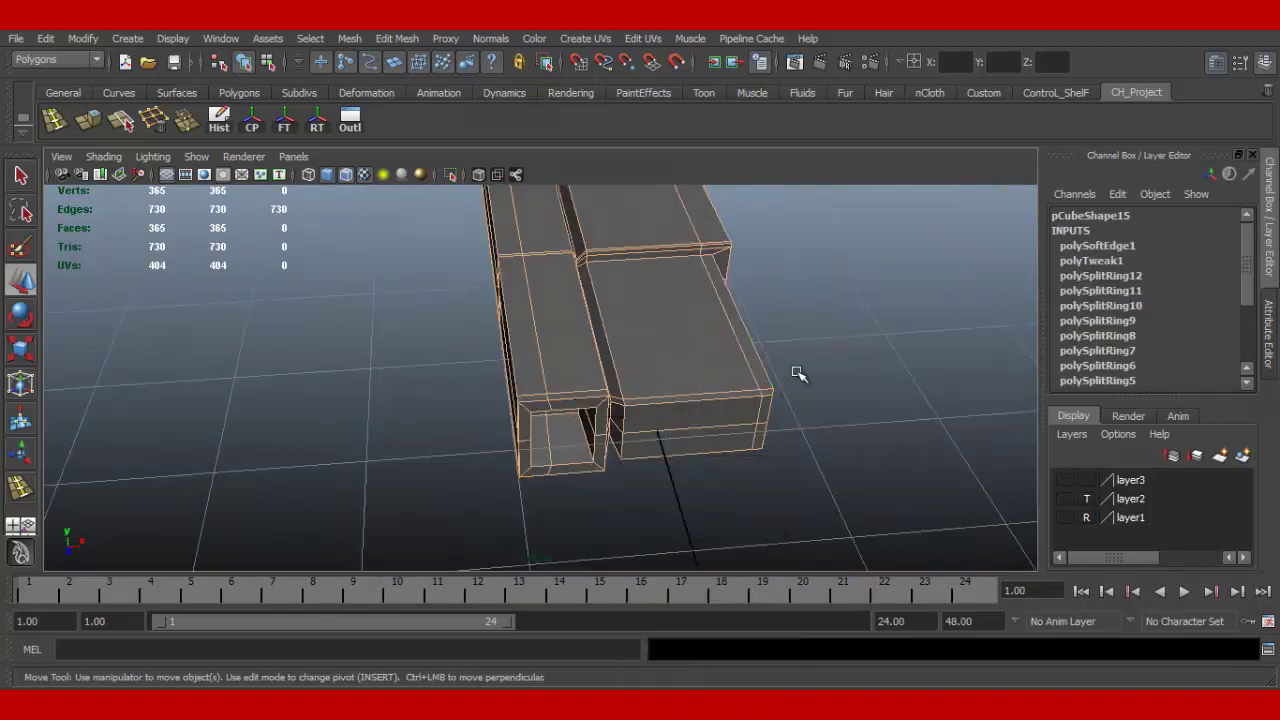
pyautogui.moveTo(798, 375); pyautogui.dragTo(731, 460)
pyautogui.keyDown('ctrl'); pyautogui.moveTo(690, 341); pyautogui.dragTo(692, 342); pyautogui.keyUp('ctrl')
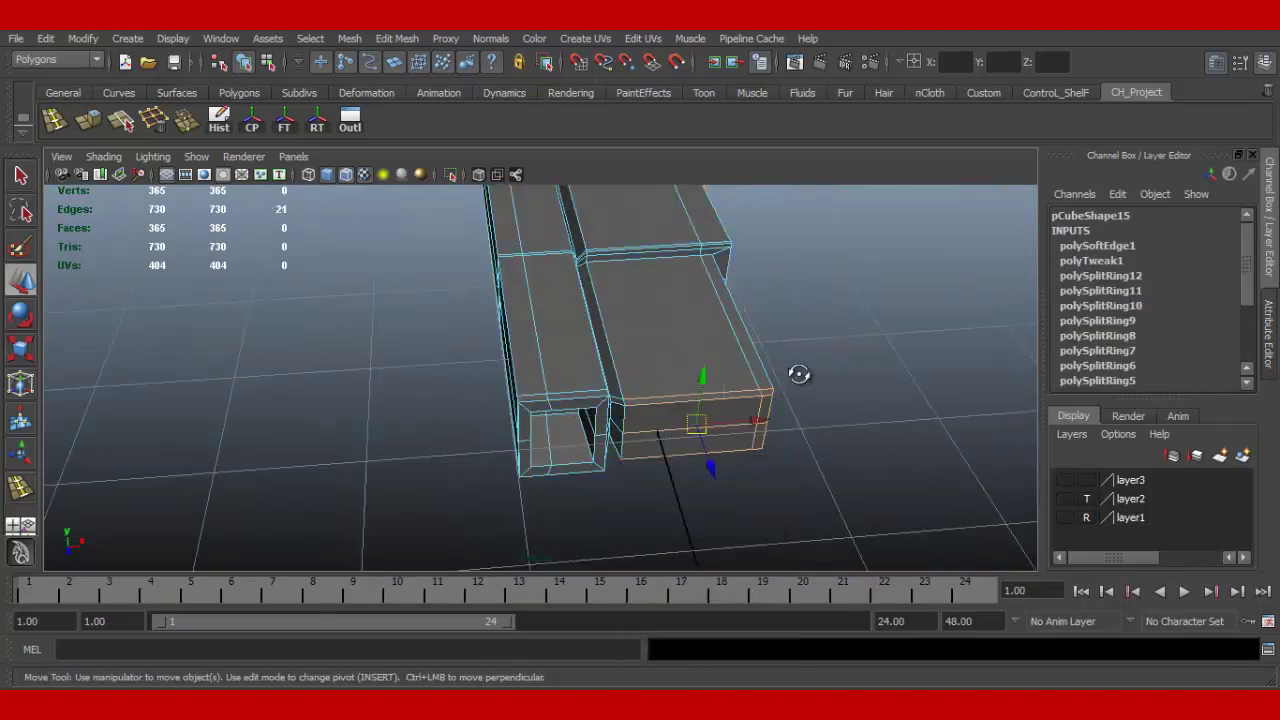
pyautogui.keyDown('alt'); pyautogui.moveTo(800, 371); pyautogui.dragTo(814, 363); pyautogui.keyUp('alt')
pyautogui.keyDown('alt'); pyautogui.moveTo(763, 414); pyautogui.dragTo(748, 467); pyautogui.keyUp('alt')
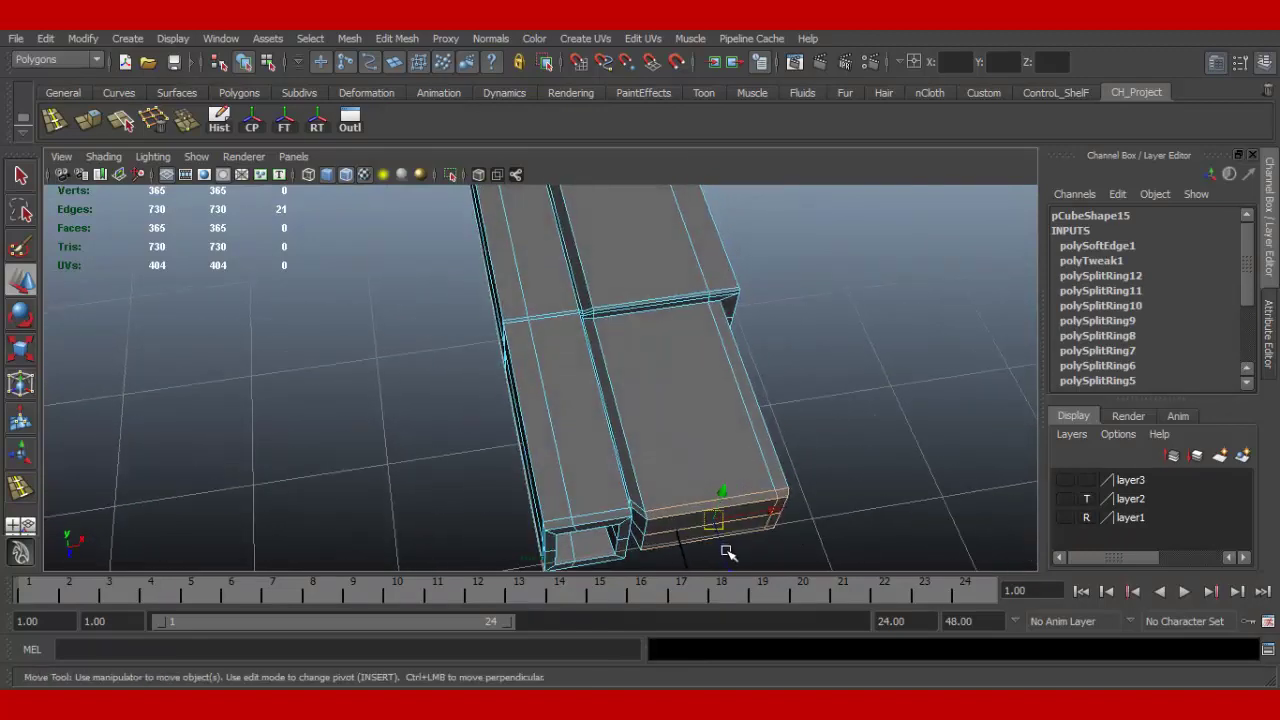
pyautogui.moveTo(728, 553)
pyautogui.mouseDown()
pyautogui.moveTo(626, 480)
pyautogui.moveTo(569, 491)
pyautogui.moveTo(500, 401)
pyautogui.moveTo(493, 418)
pyautogui.mouseUp()
pyautogui.moveTo(657, 363); pyautogui.dragTo(714, 337, button='right')
pyautogui.press('f')
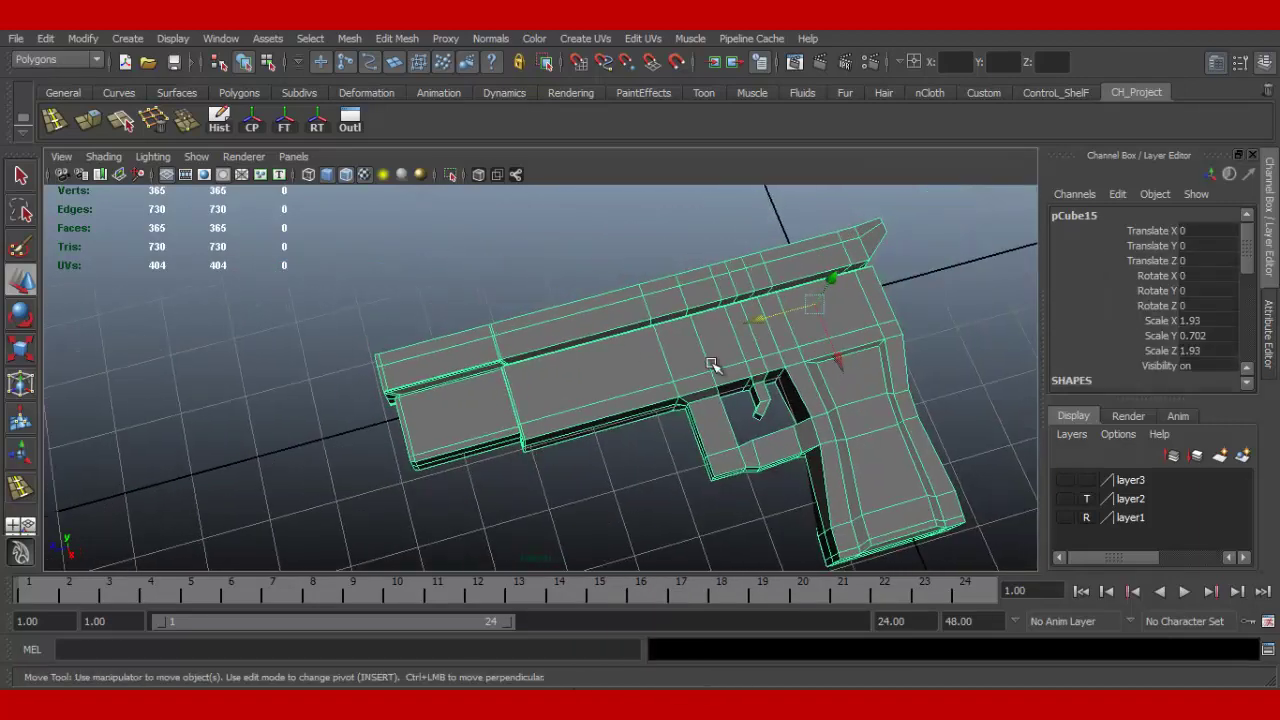
pyautogui.moveTo(711, 364)
pyautogui.keyDown('alt'); pyautogui.mouseDown()
pyautogui.moveTo(694, 344)
pyautogui.moveTo(834, 354)
pyautogui.mouseUp(); pyautogui.keyUp('alt')
# Step: Reselect the pistol and zoom out to make room for the character's legs
pyautogui.click(845, 352)
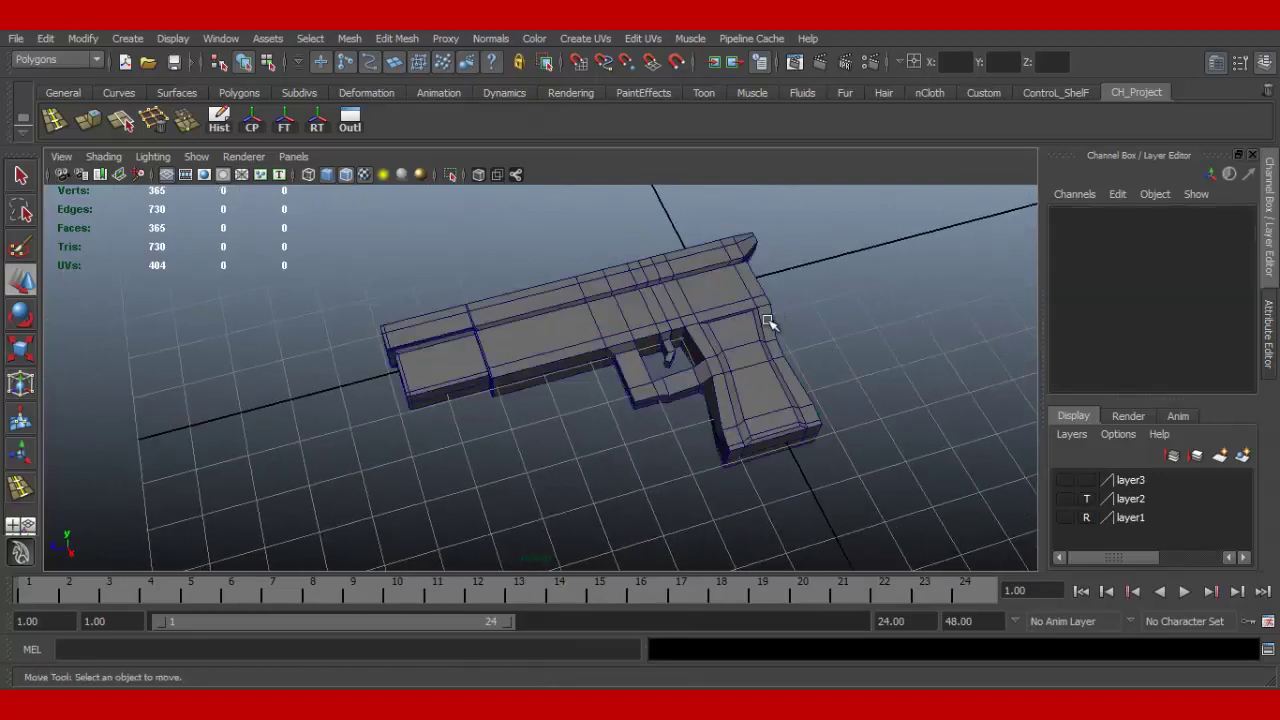
pyautogui.click(736, 333)
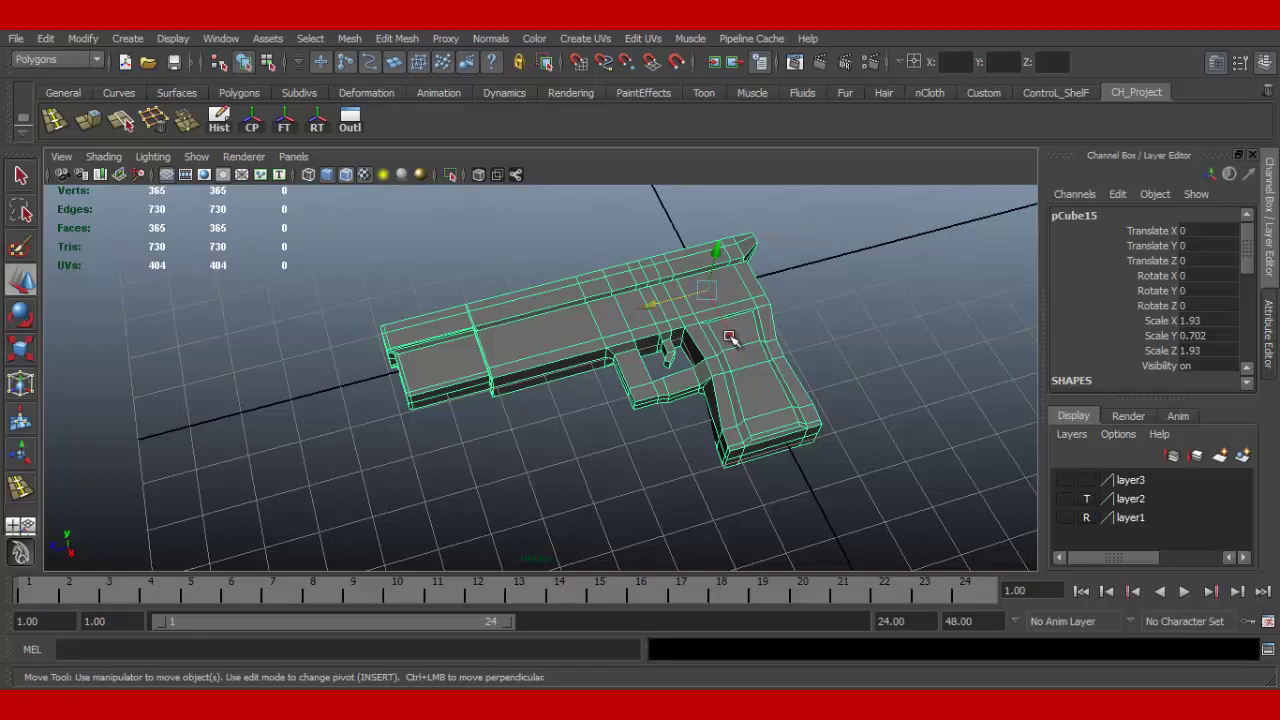
pyautogui.scroll(-2, 740, 368)
pyautogui.scroll(-2, 700, 350)
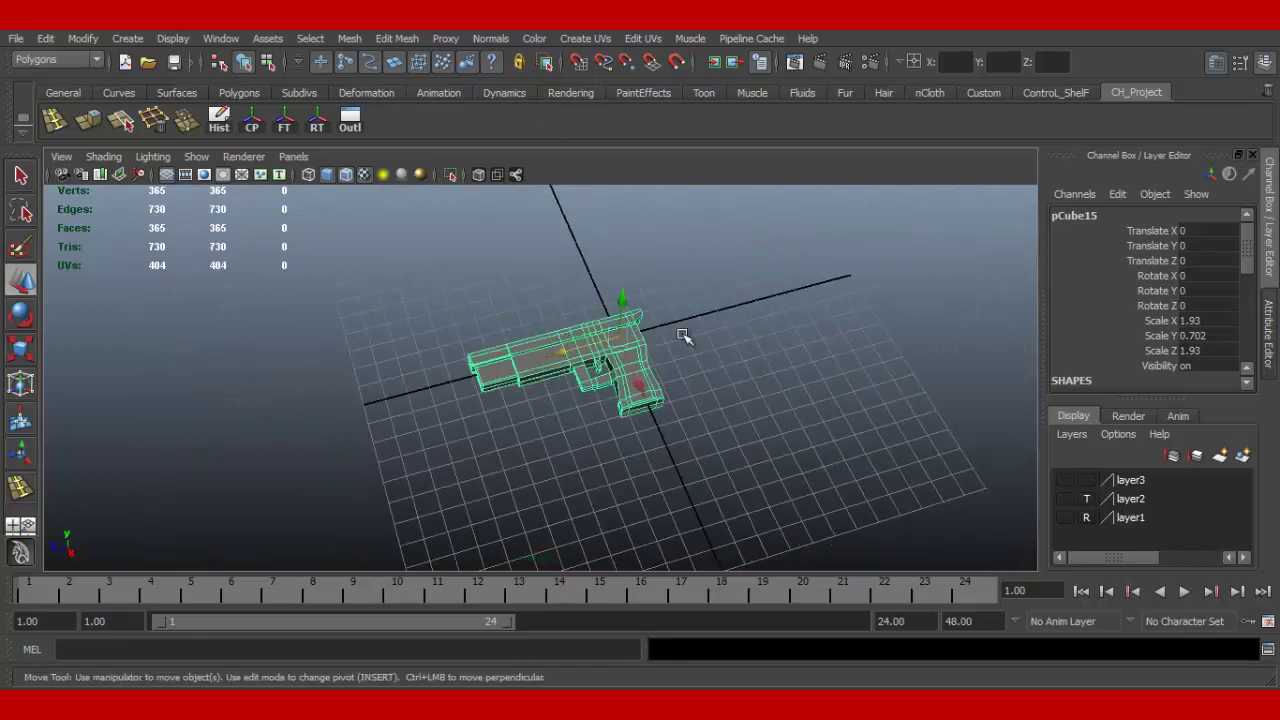
pyautogui.scroll(-2, 650, 355)
# Step: Show layer3's character, then lift the pistol off the floor and bring it forward
pyautogui.click(1065, 480)
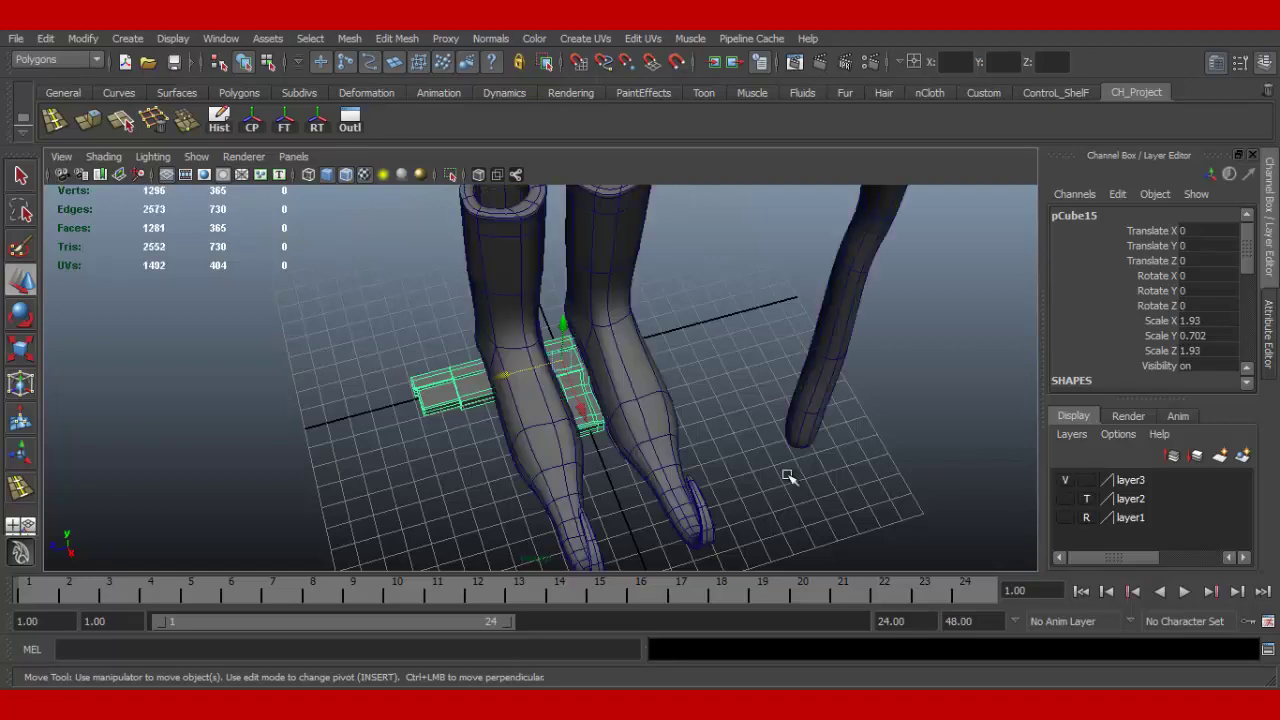
pyautogui.moveTo(560, 330); pyautogui.dragTo(535, 245)
pyautogui.scroll(1, 663, 480)
pyautogui.scroll(1, 663, 480)
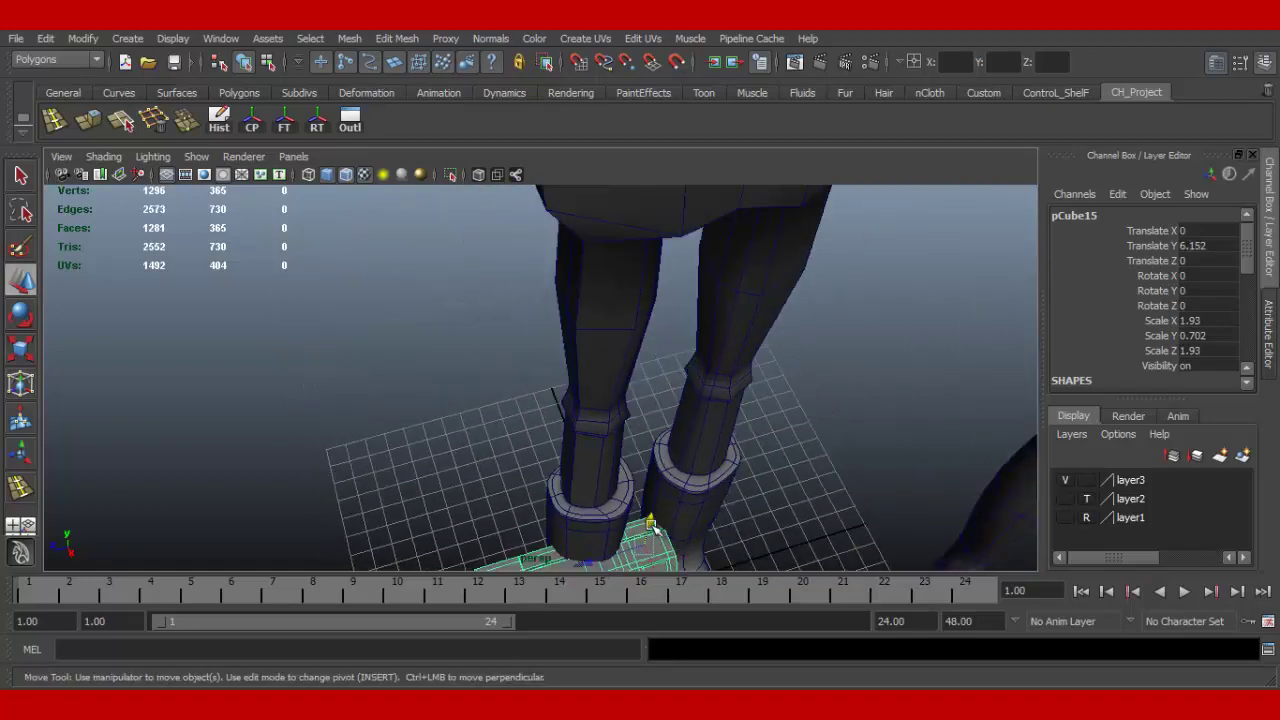
pyautogui.moveTo(655, 528); pyautogui.dragTo(625, 245)
pyautogui.scroll(-3, 675, 358)
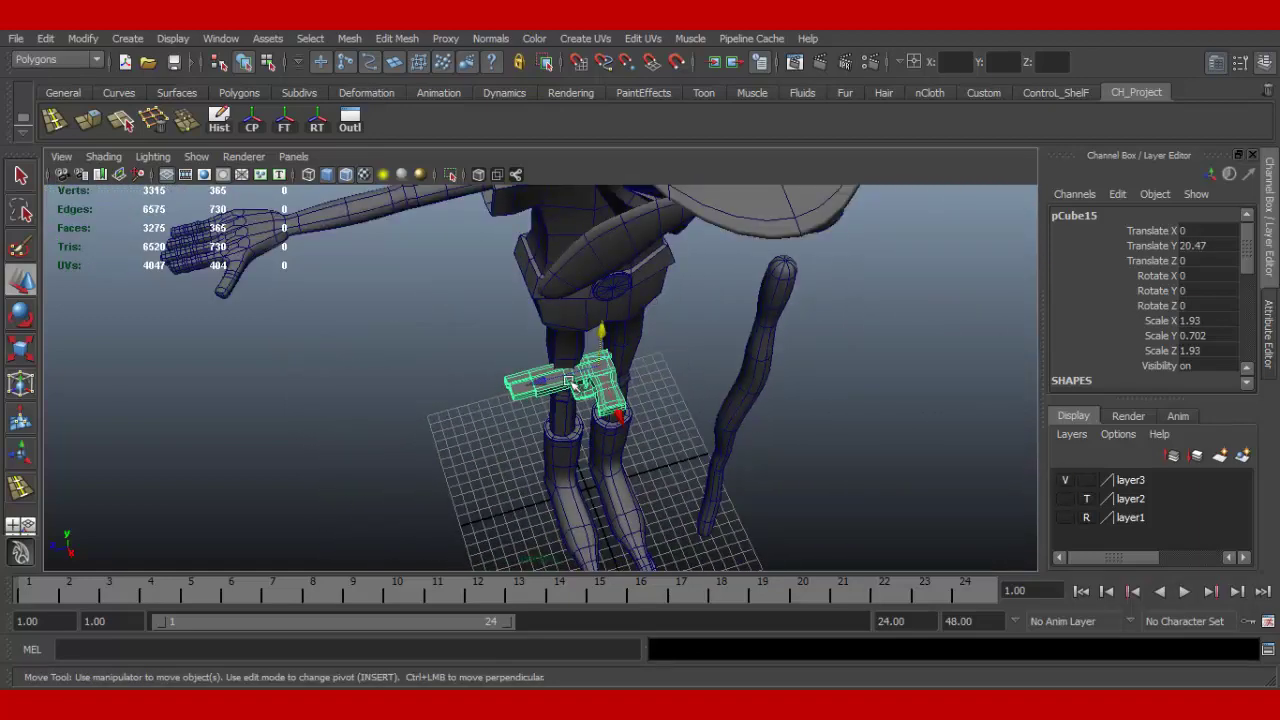
pyautogui.moveTo(570, 383); pyautogui.dragTo(533, 420)
# Step: Try tilting and raising the pistol to hip height, then undo so it rests level at 0, 20.47, 5.658
pyautogui.press('e')
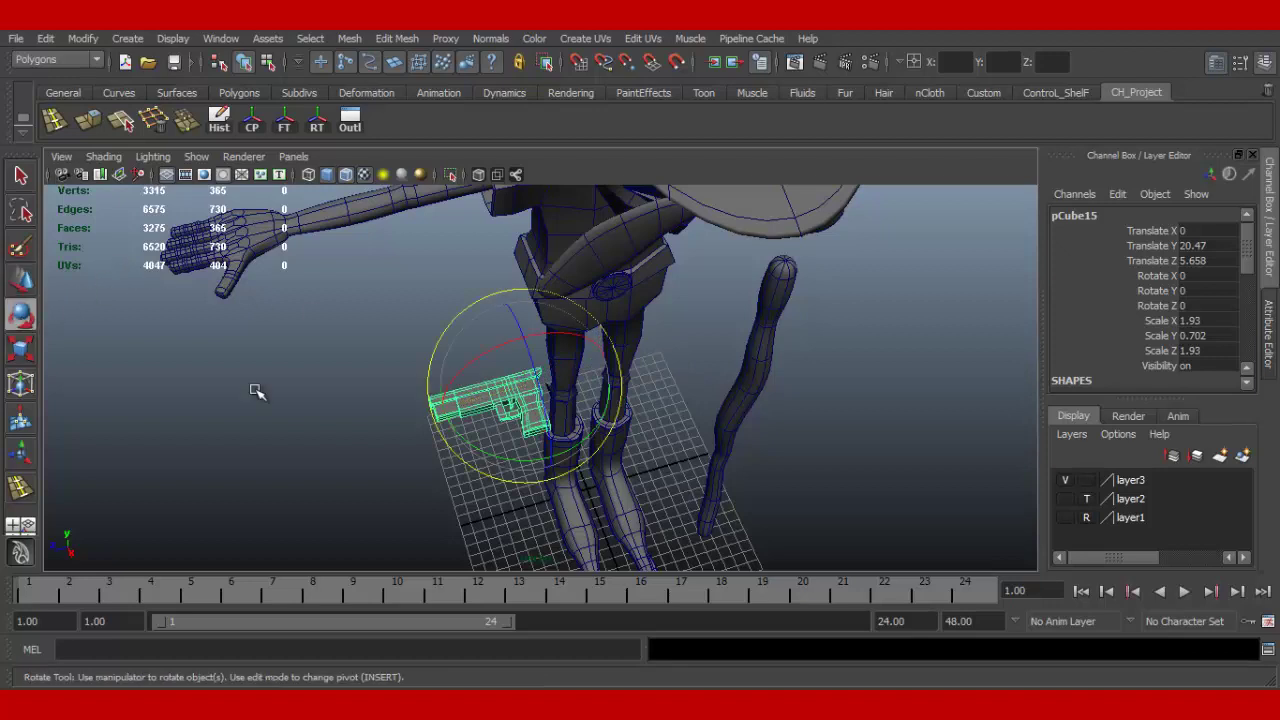
pyautogui.moveTo(546, 338); pyautogui.dragTo(541, 445)
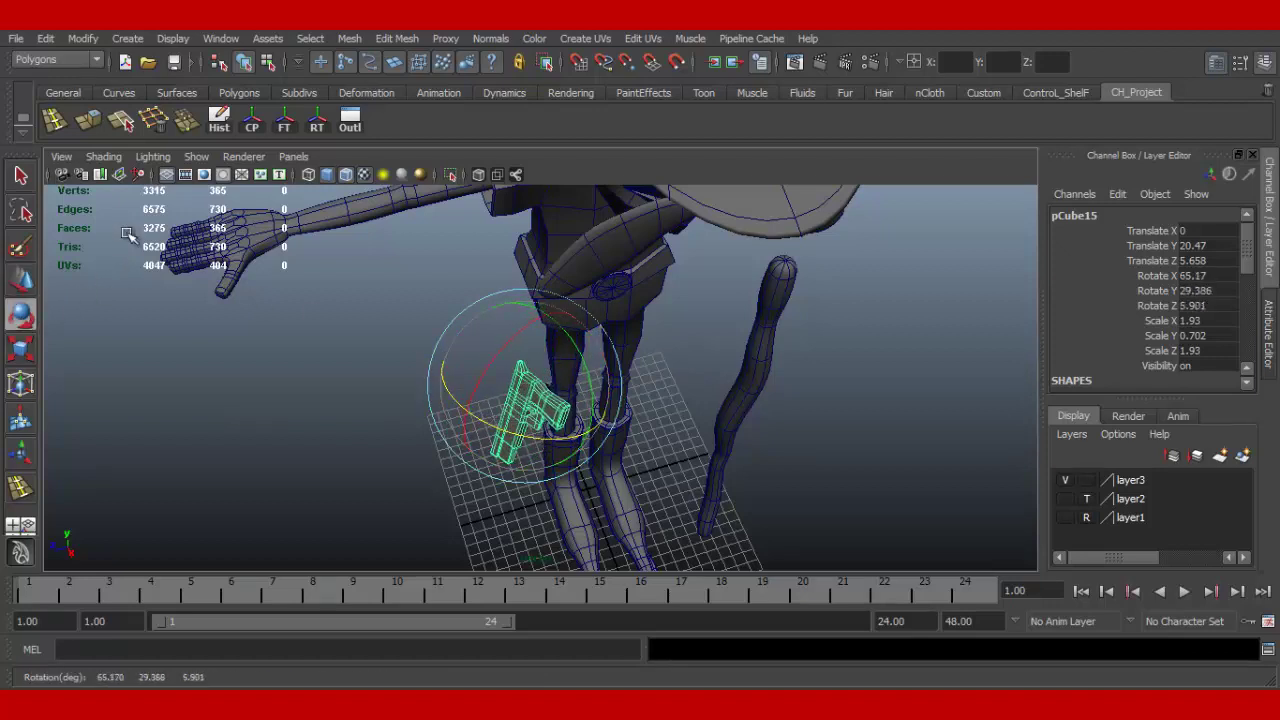
pyautogui.click(22, 286)
pyautogui.moveTo(532, 356)
pyautogui.mouseDown()
pyautogui.moveTo(560, 273)
pyautogui.moveTo(600, 291)
pyautogui.moveTo(547, 375)
pyautogui.moveTo(486, 294)
pyautogui.moveTo(457, 285)
pyautogui.mouseUp()
pyautogui.moveTo(394, 348); pyautogui.dragTo(405, 348)
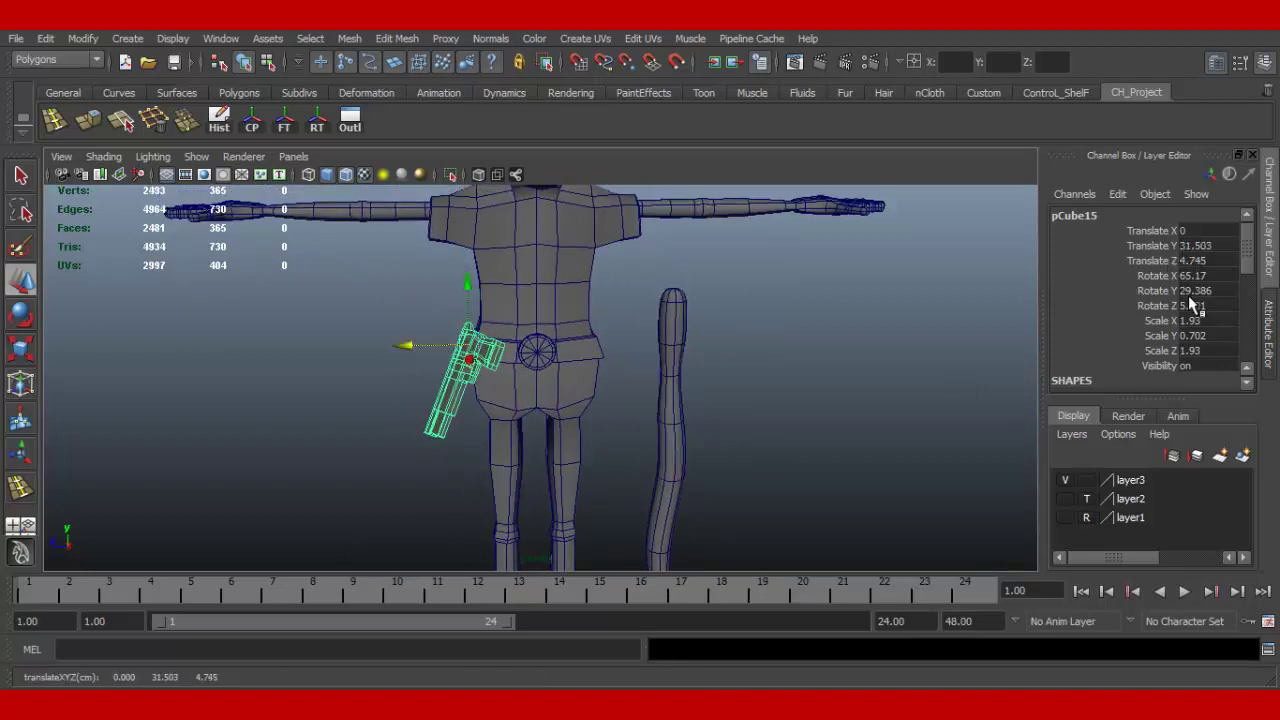
pyautogui.keyDown('alt'); pyautogui.moveTo(800, 414); pyautogui.dragTo(749, 400, button='right'); pyautogui.keyUp('alt')
pyautogui.keyDown('alt'); pyautogui.moveTo(749, 400); pyautogui.dragTo(786, 283, button='middle'); pyautogui.keyUp('alt')
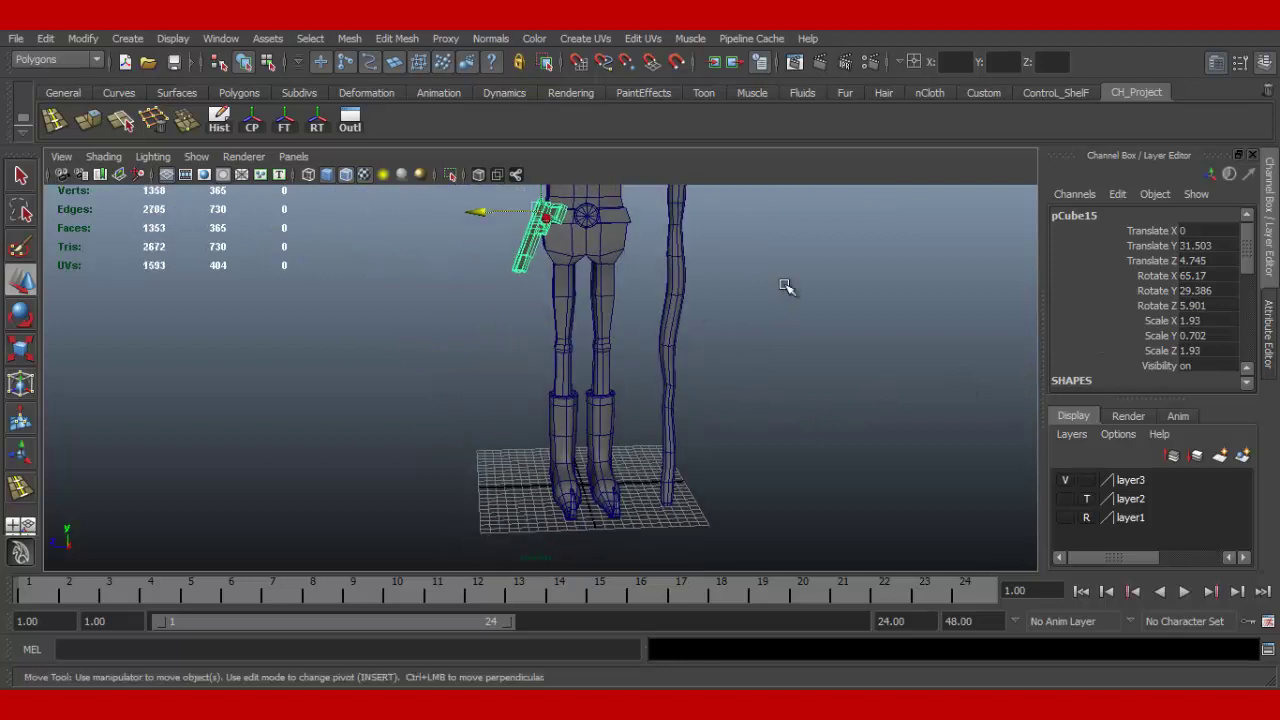
pyautogui.hotkey('ctrl', 'z')
pyautogui.hotkey('ctrl', 'z')
pyautogui.hotkey('ctrl', 'z')
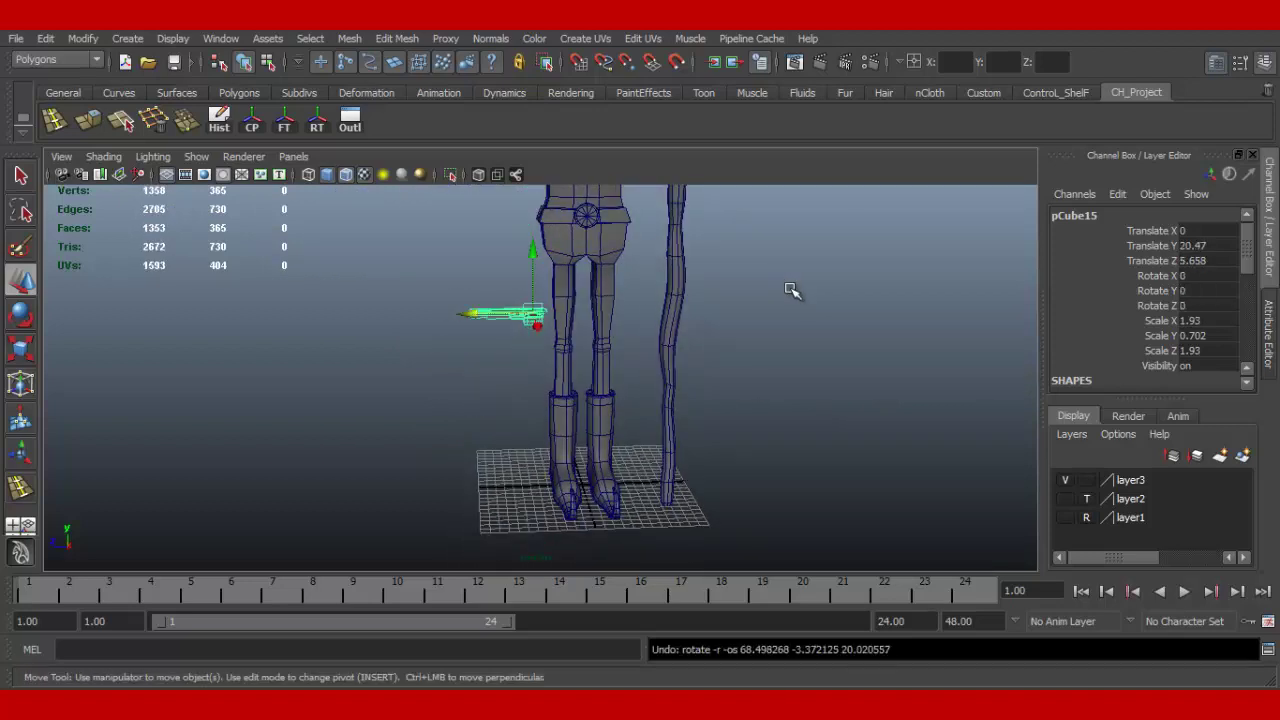
pyautogui.hotkey('ctrl', 'z')
pyautogui.hotkey('ctrl', 'z')
pyautogui.hotkey('ctrl', 'z')
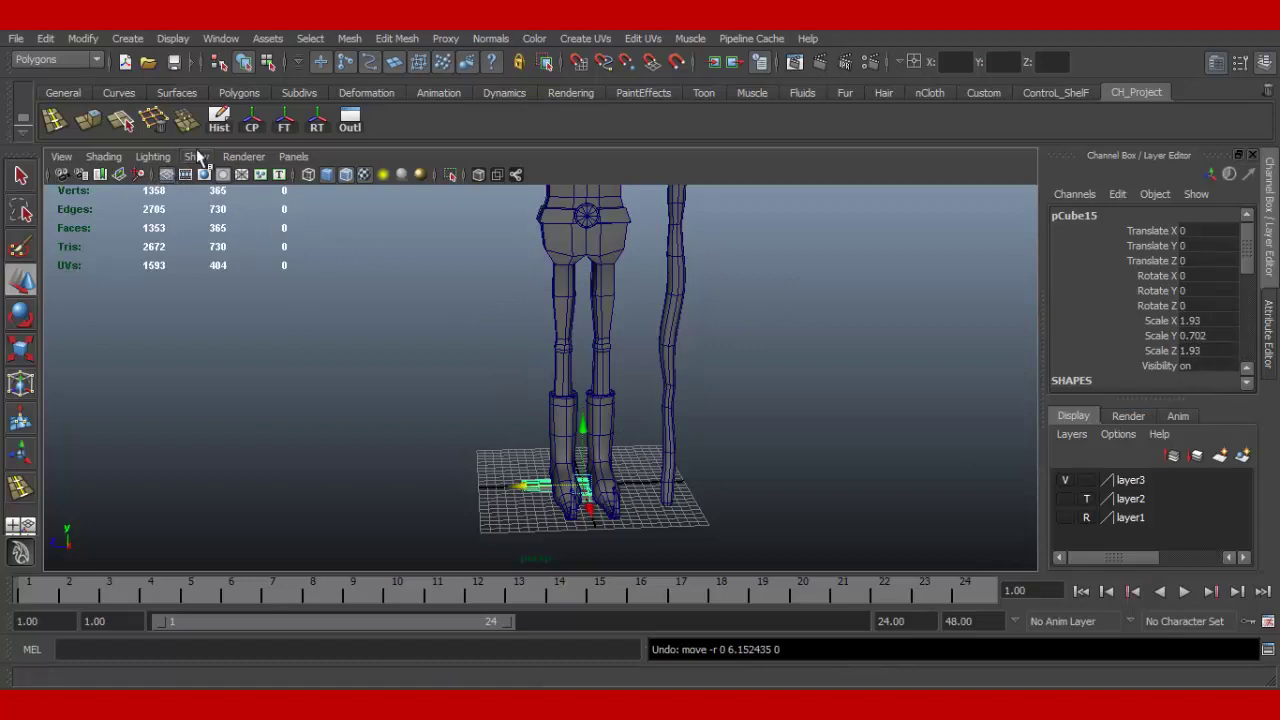
# Step: Delete the pistol's history, center its pivot and freeze transforms so scale reads 1
pyautogui.click(222, 127)
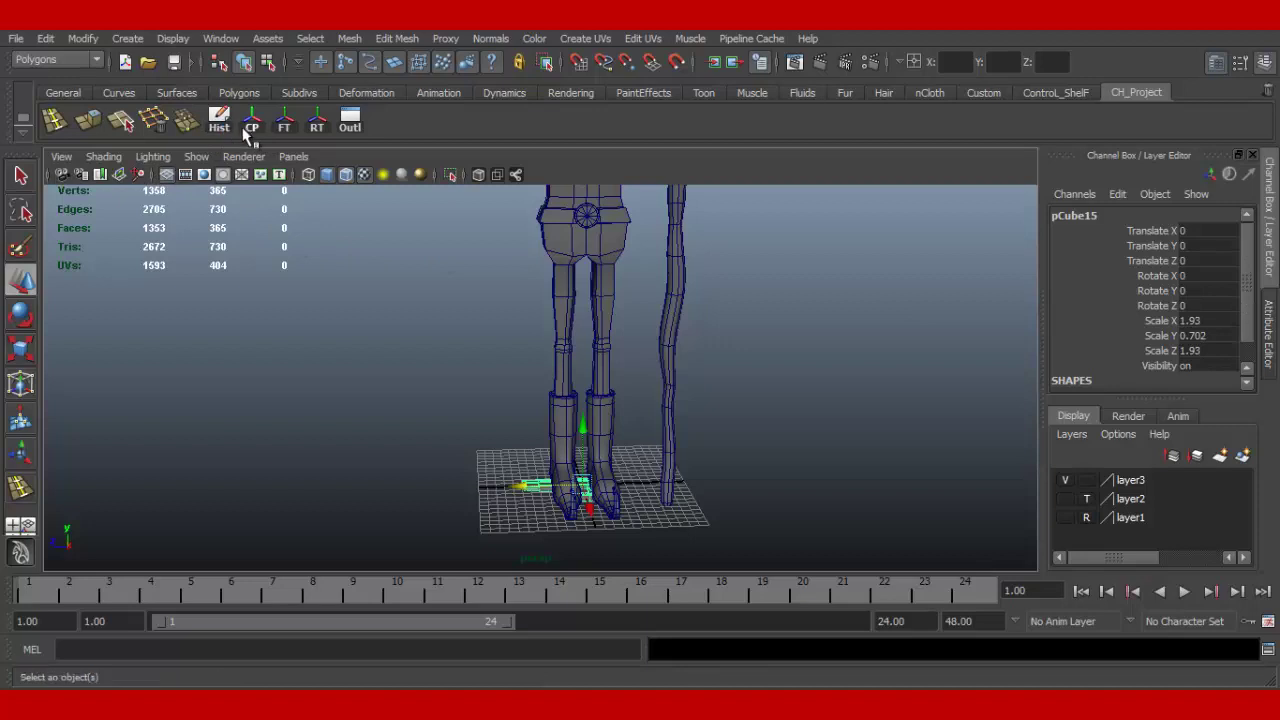
pyautogui.click(252, 127)
pyautogui.click(285, 127)
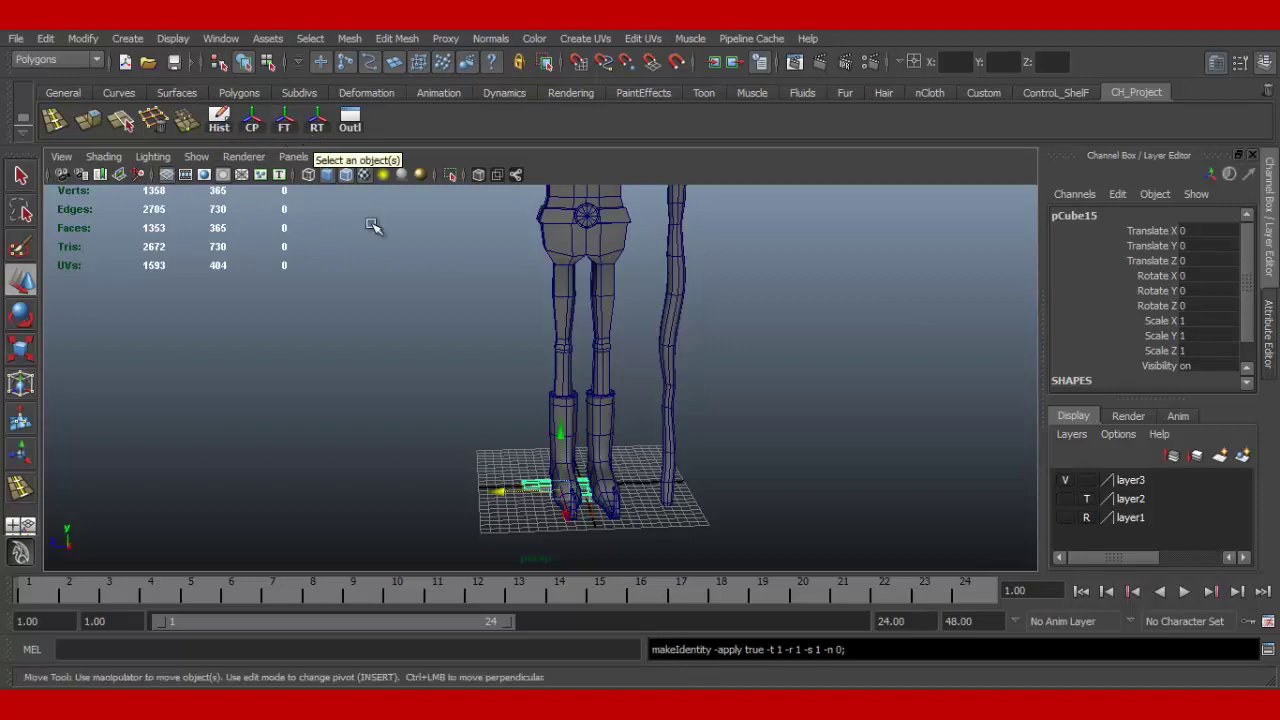
# Step: Raise the pistol to belt height beside the hip and tilt it to a holstered angle
pyautogui.moveTo(566, 437); pyautogui.dragTo(566, 195)
pyautogui.keyDown('alt'); pyautogui.moveTo(616, 233); pyautogui.dragTo(666, 423, button='middle'); pyautogui.keyUp('alt')
pyautogui.moveTo(546, 432); pyautogui.dragTo(558, 336)
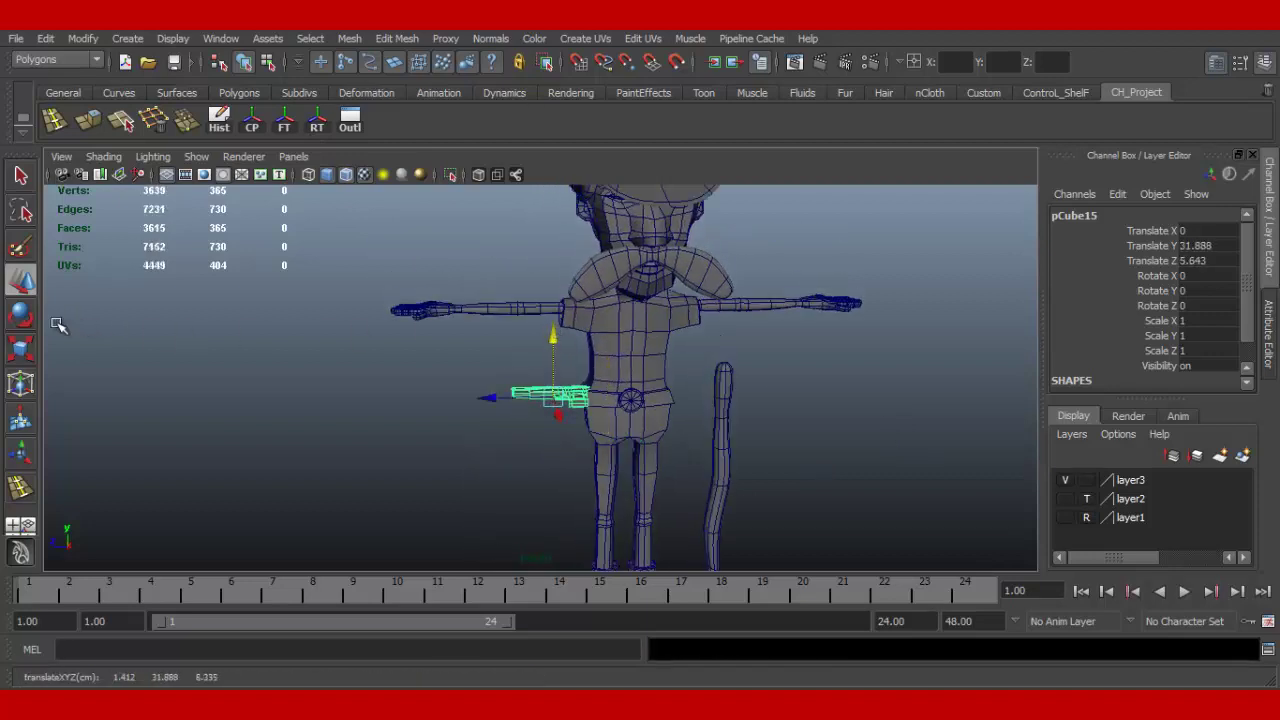
pyautogui.press('e')
pyautogui.moveTo(527, 319); pyautogui.dragTo(565, 400)
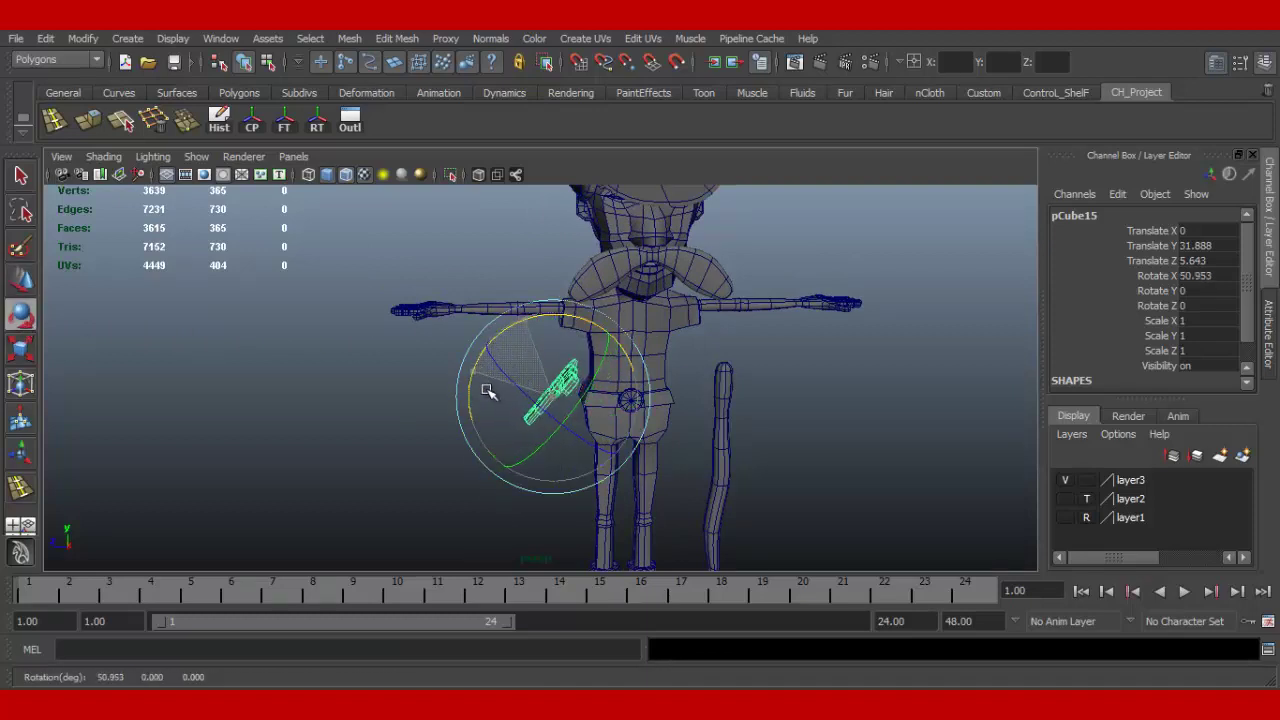
pyautogui.moveTo(558, 310); pyautogui.dragTo(543, 329)
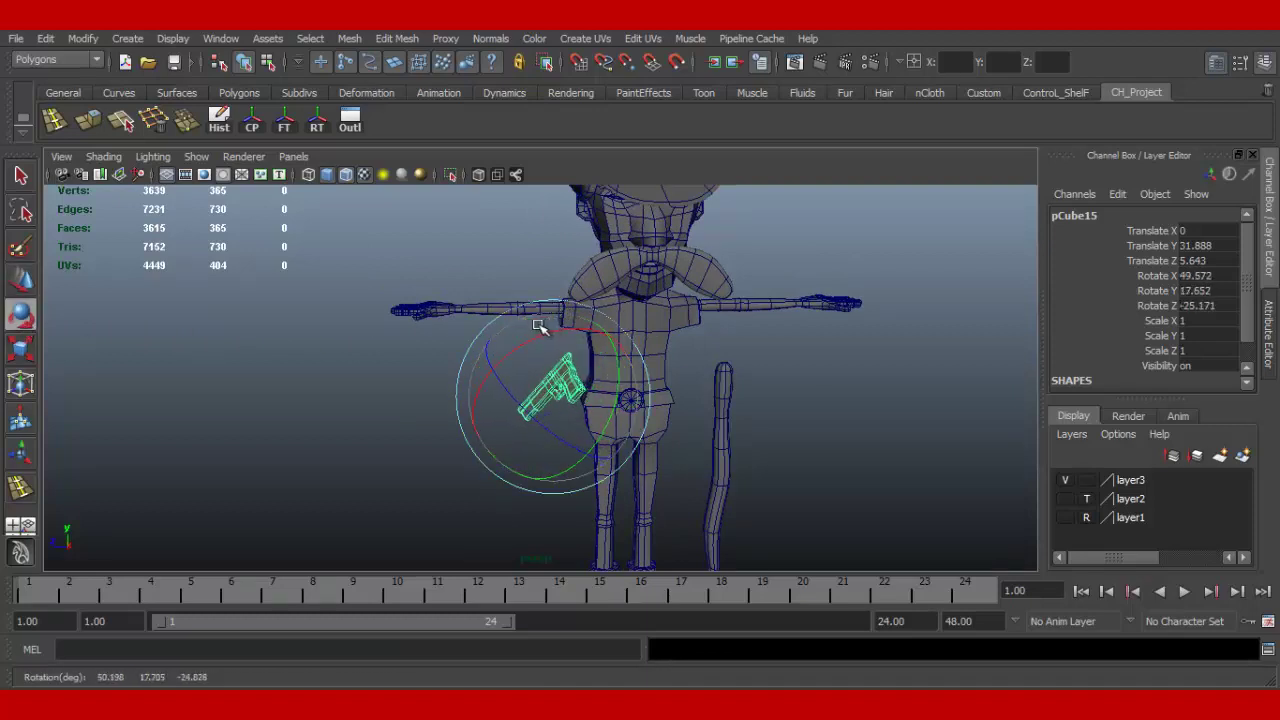
# Step: Slide the pistol back toward the body and lower it against the hip
pyautogui.click(22, 281)
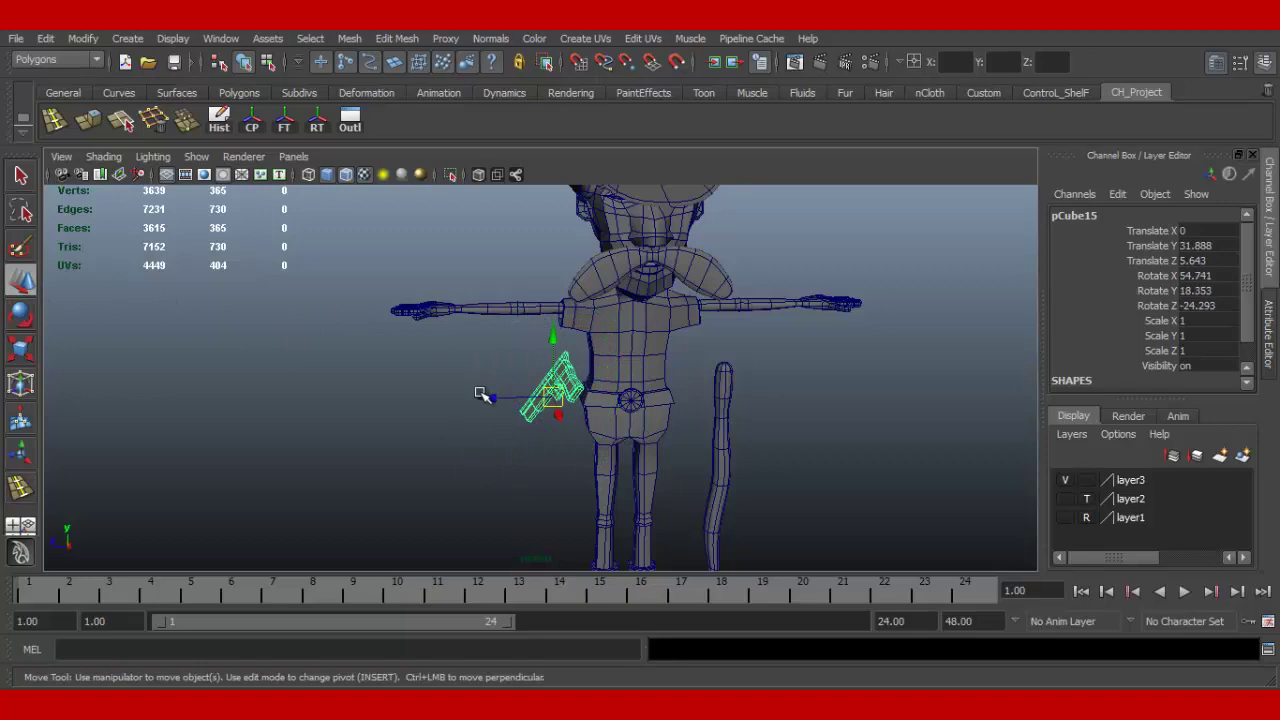
pyautogui.moveTo(480, 393); pyautogui.dragTo(588, 391)
pyautogui.moveTo(578, 340)
pyautogui.mouseDown()
pyautogui.moveTo(578, 372)
pyautogui.moveTo(640, 400)
pyautogui.mouseUp()
pyautogui.scroll(2, 679, 425)
pyautogui.scroll(2, 679, 425)
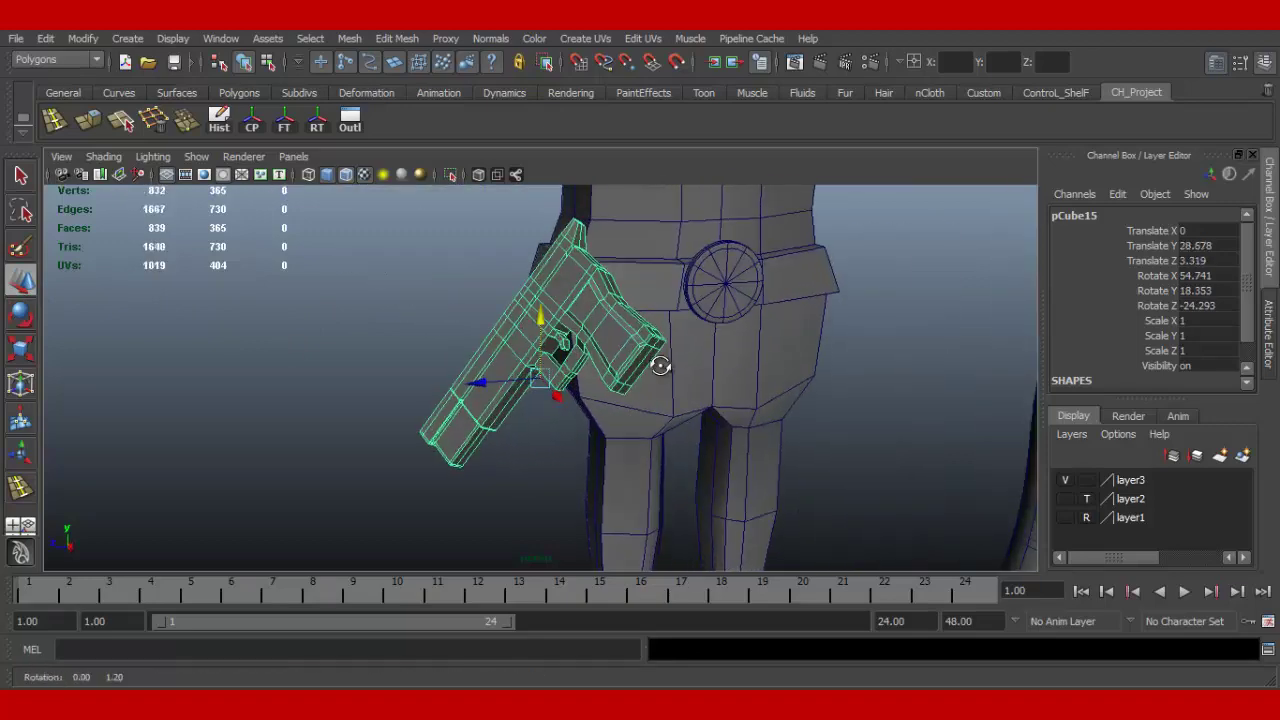
pyautogui.scroll(2, 663, 363)
pyautogui.moveTo(596, 385); pyautogui.dragTo(457, 371)
# Step: Tip the pistol upright along the thigh and push it in to -2.161, 28.678, 2.463
pyautogui.click(21, 316)
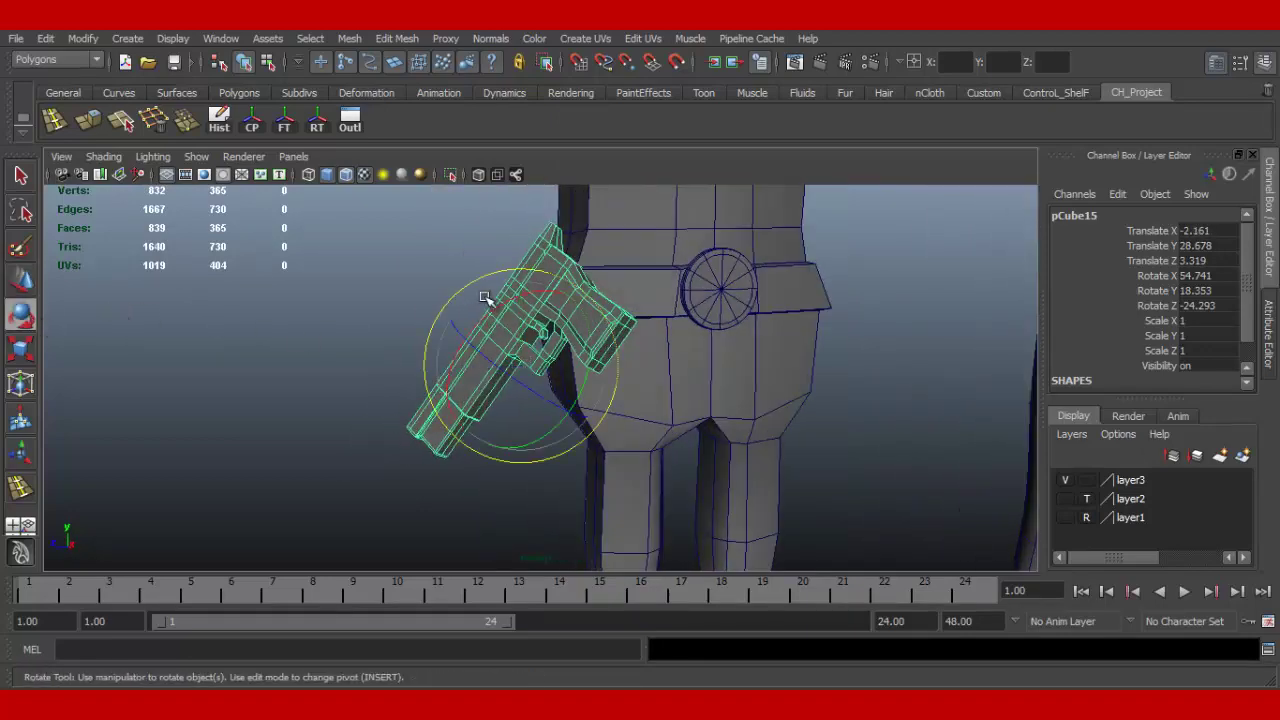
pyautogui.moveTo(496, 302); pyautogui.dragTo(476, 323)
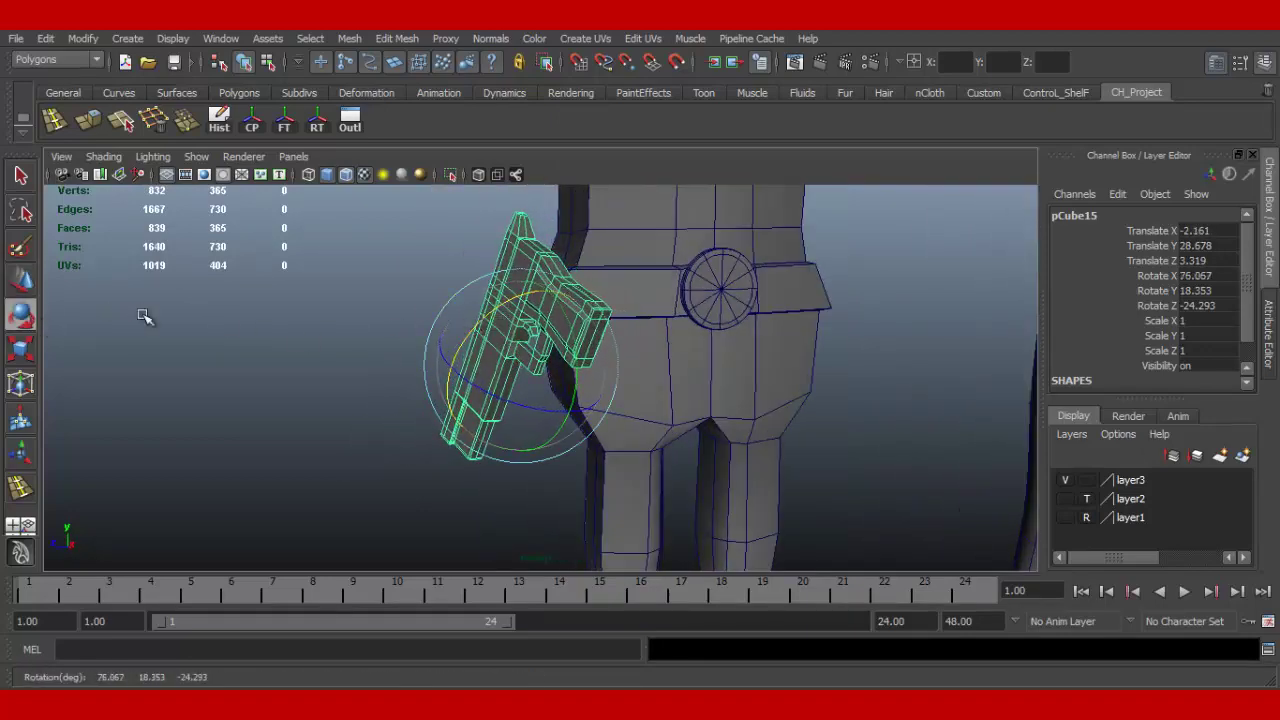
pyautogui.click(22, 282)
pyautogui.moveTo(455, 370); pyautogui.dragTo(484, 378)
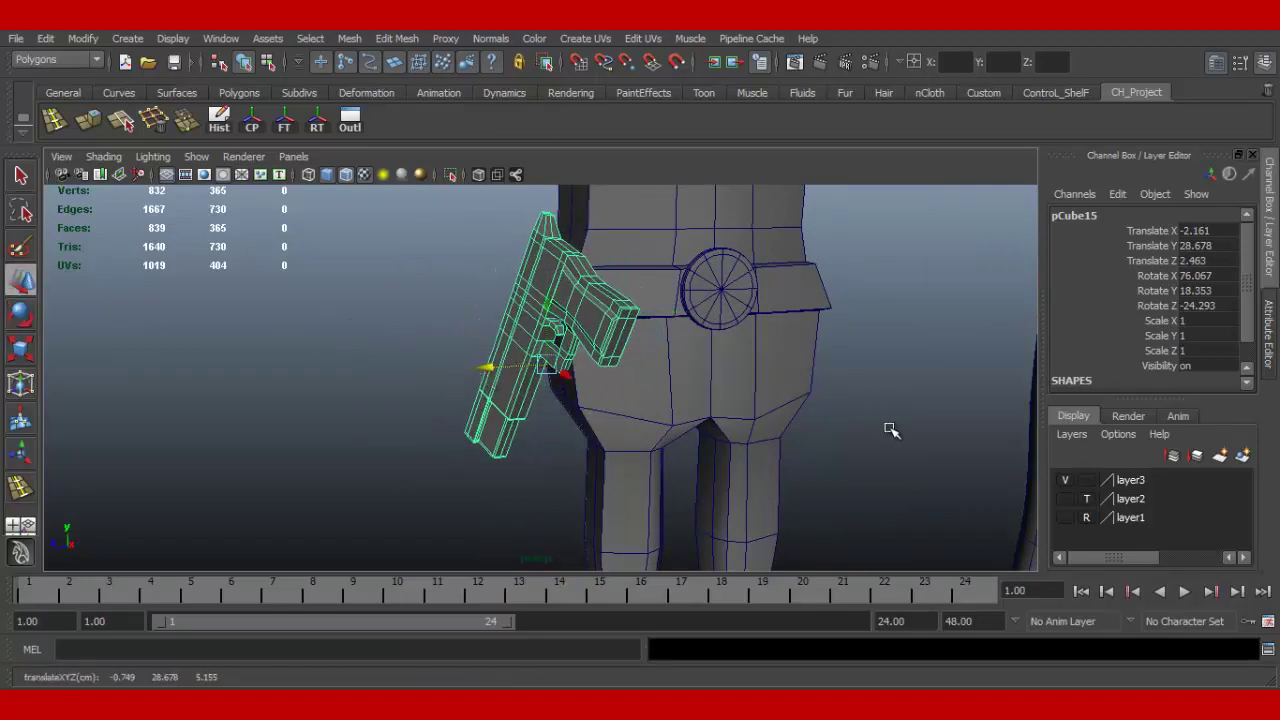
# Step: Orbit out to view the whole character, then deselect the pistol
pyautogui.keyDown('alt'); pyautogui.moveTo(891, 430); pyautogui.dragTo(751, 337, button='right'); pyautogui.keyUp('alt')
pyautogui.keyDown('alt'); pyautogui.moveTo(751, 337); pyautogui.dragTo(853, 463, button='middle'); pyautogui.keyUp('alt')
pyautogui.keyDown('alt'); pyautogui.moveTo(664, 388); pyautogui.dragTo(631, 388); pyautogui.keyUp('alt')
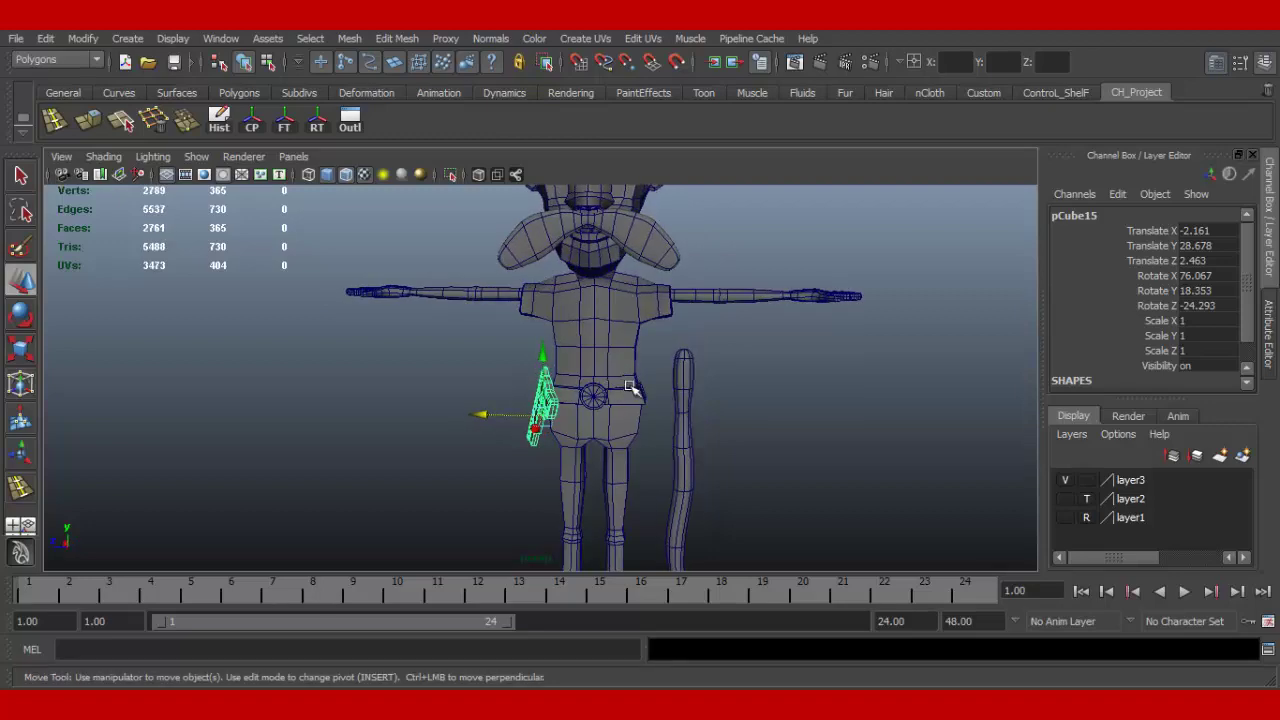
pyautogui.moveTo(855, 478)
pyautogui.keyDown('alt'); pyautogui.mouseDown()
pyautogui.moveTo(769, 420)
pyautogui.moveTo(760, 446)
pyautogui.moveTo(711, 386)
pyautogui.moveTo(814, 406)
pyautogui.moveTo(709, 400)
pyautogui.moveTo(791, 390)
pyautogui.mouseUp(); pyautogui.keyUp('alt')
pyautogui.click(745, 426)
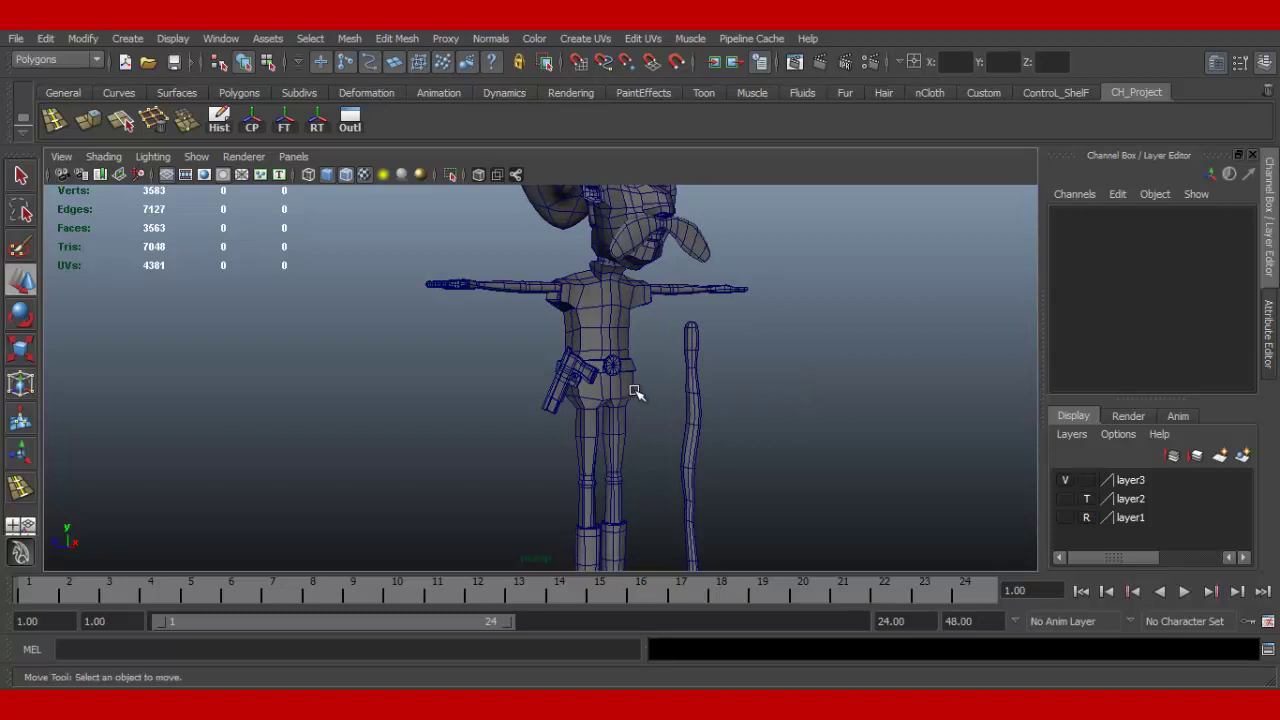
pyautogui.moveTo(716, 431)
pyautogui.keyDown('alt'); pyautogui.mouseDown()
pyautogui.moveTo(786, 503)
pyautogui.moveTo(593, 490)
pyautogui.mouseUp(); pyautogui.keyUp('alt')
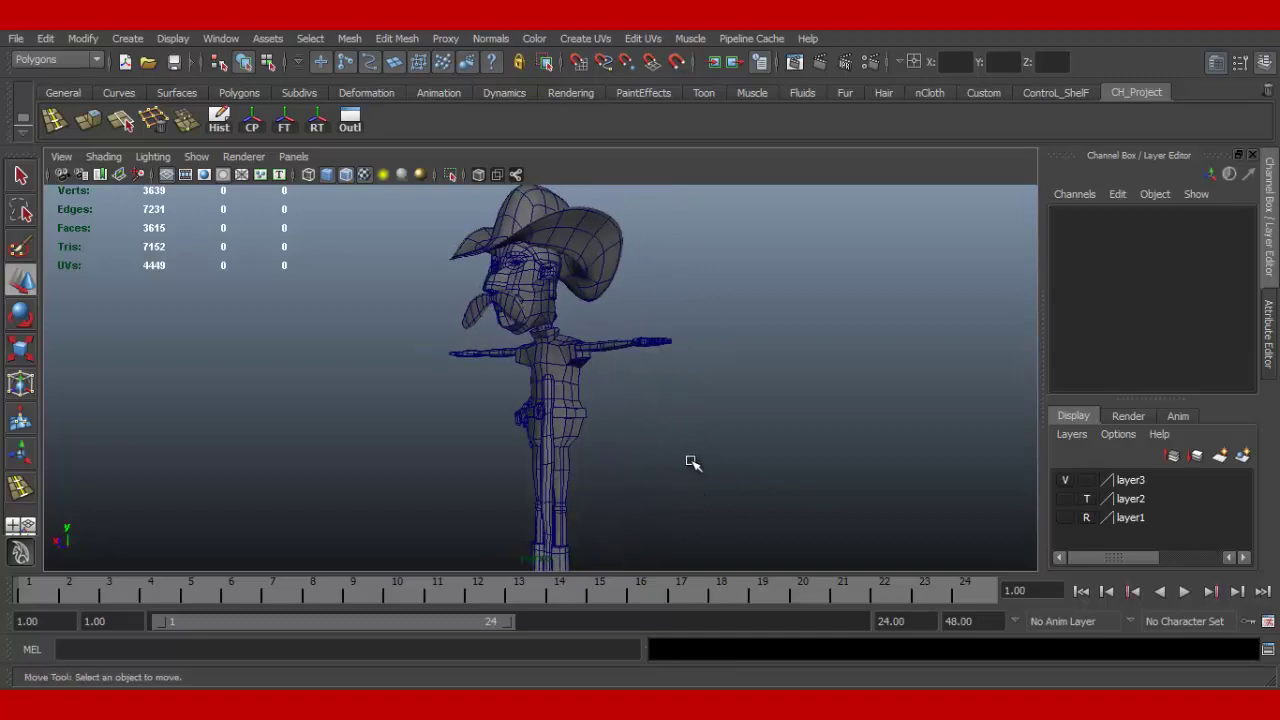
pyautogui.keyDown('alt'); pyautogui.moveTo(722, 427); pyautogui.dragTo(697, 400, button='right'); pyautogui.keyUp('alt')
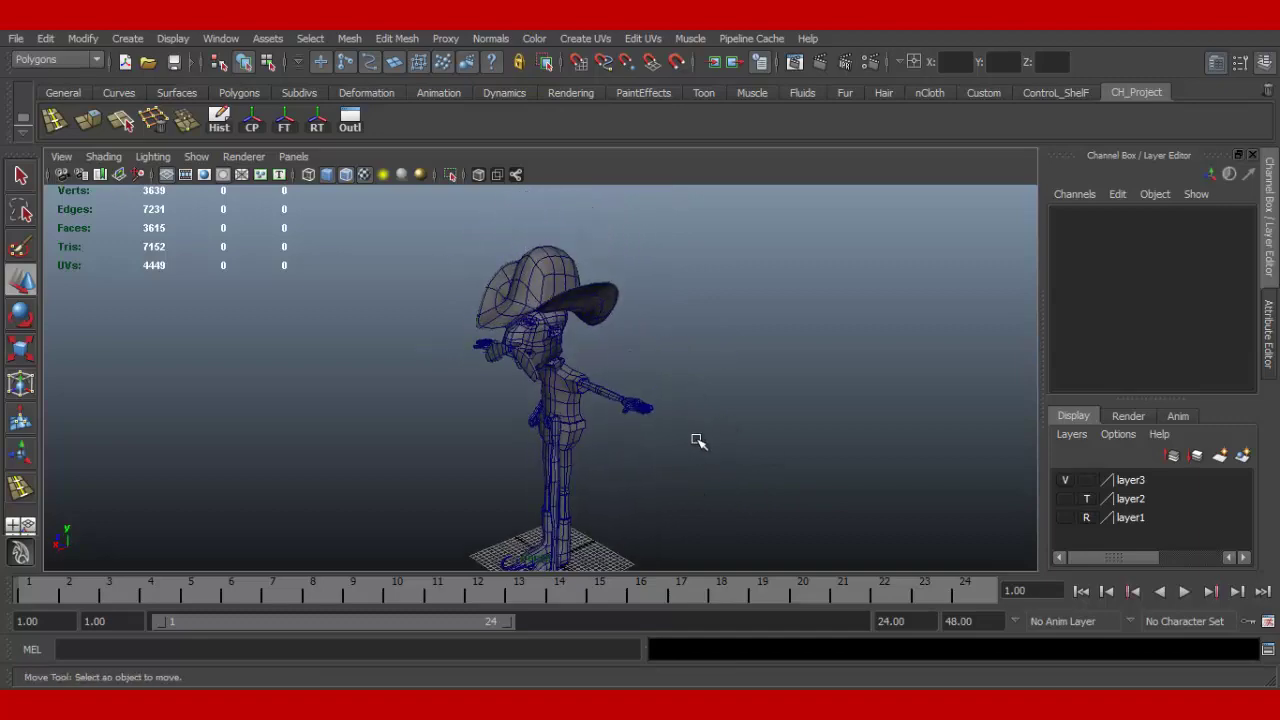